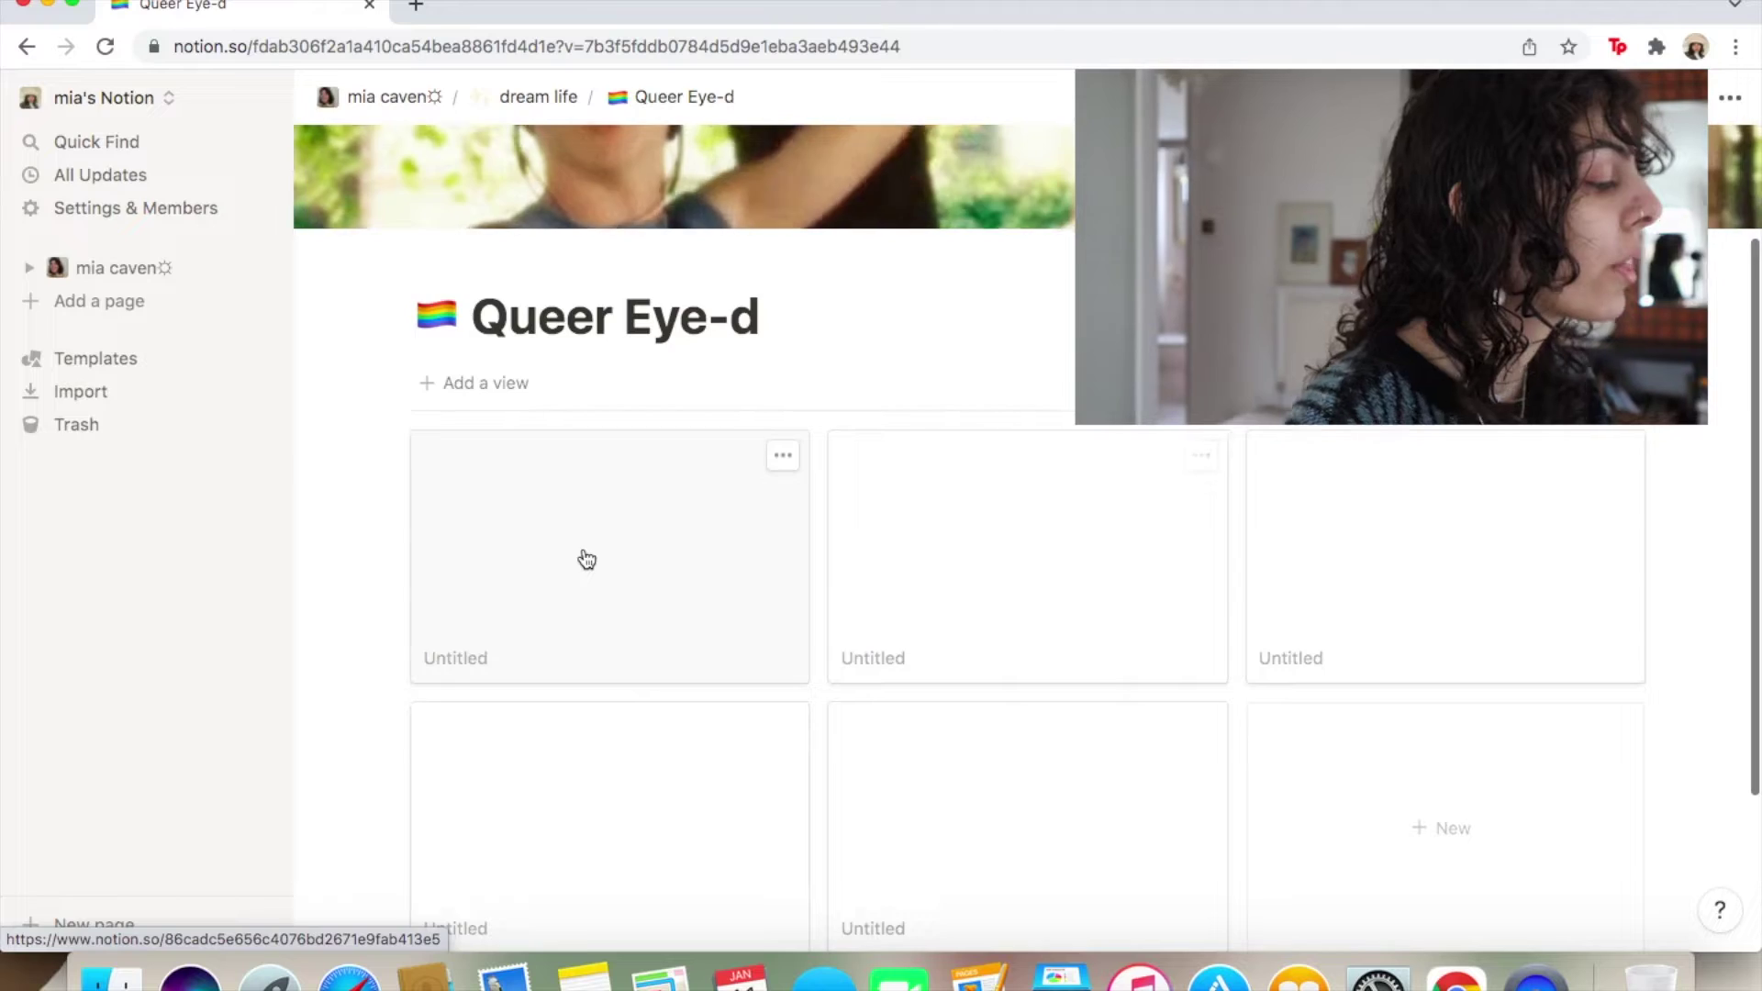
Title the first two gallery cards 'JVN' and 'Tan France'.
left_click(587, 560)
type("JVN")
key("Escape")
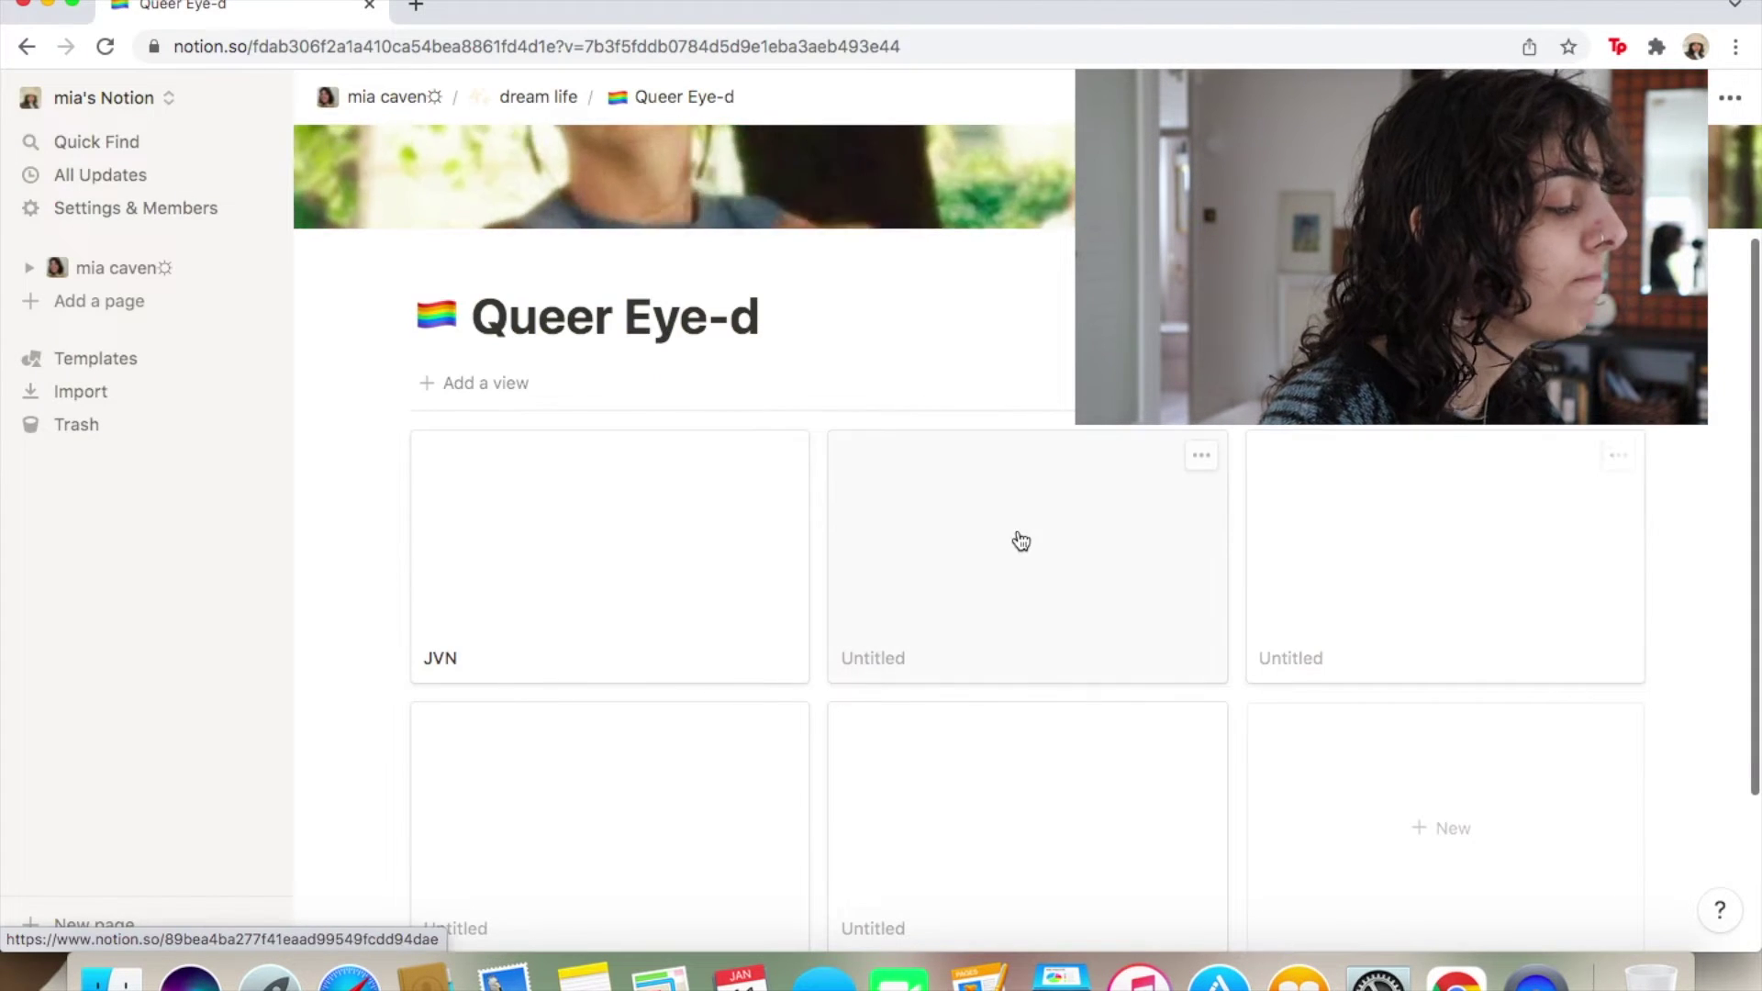
left_click(1021, 541)
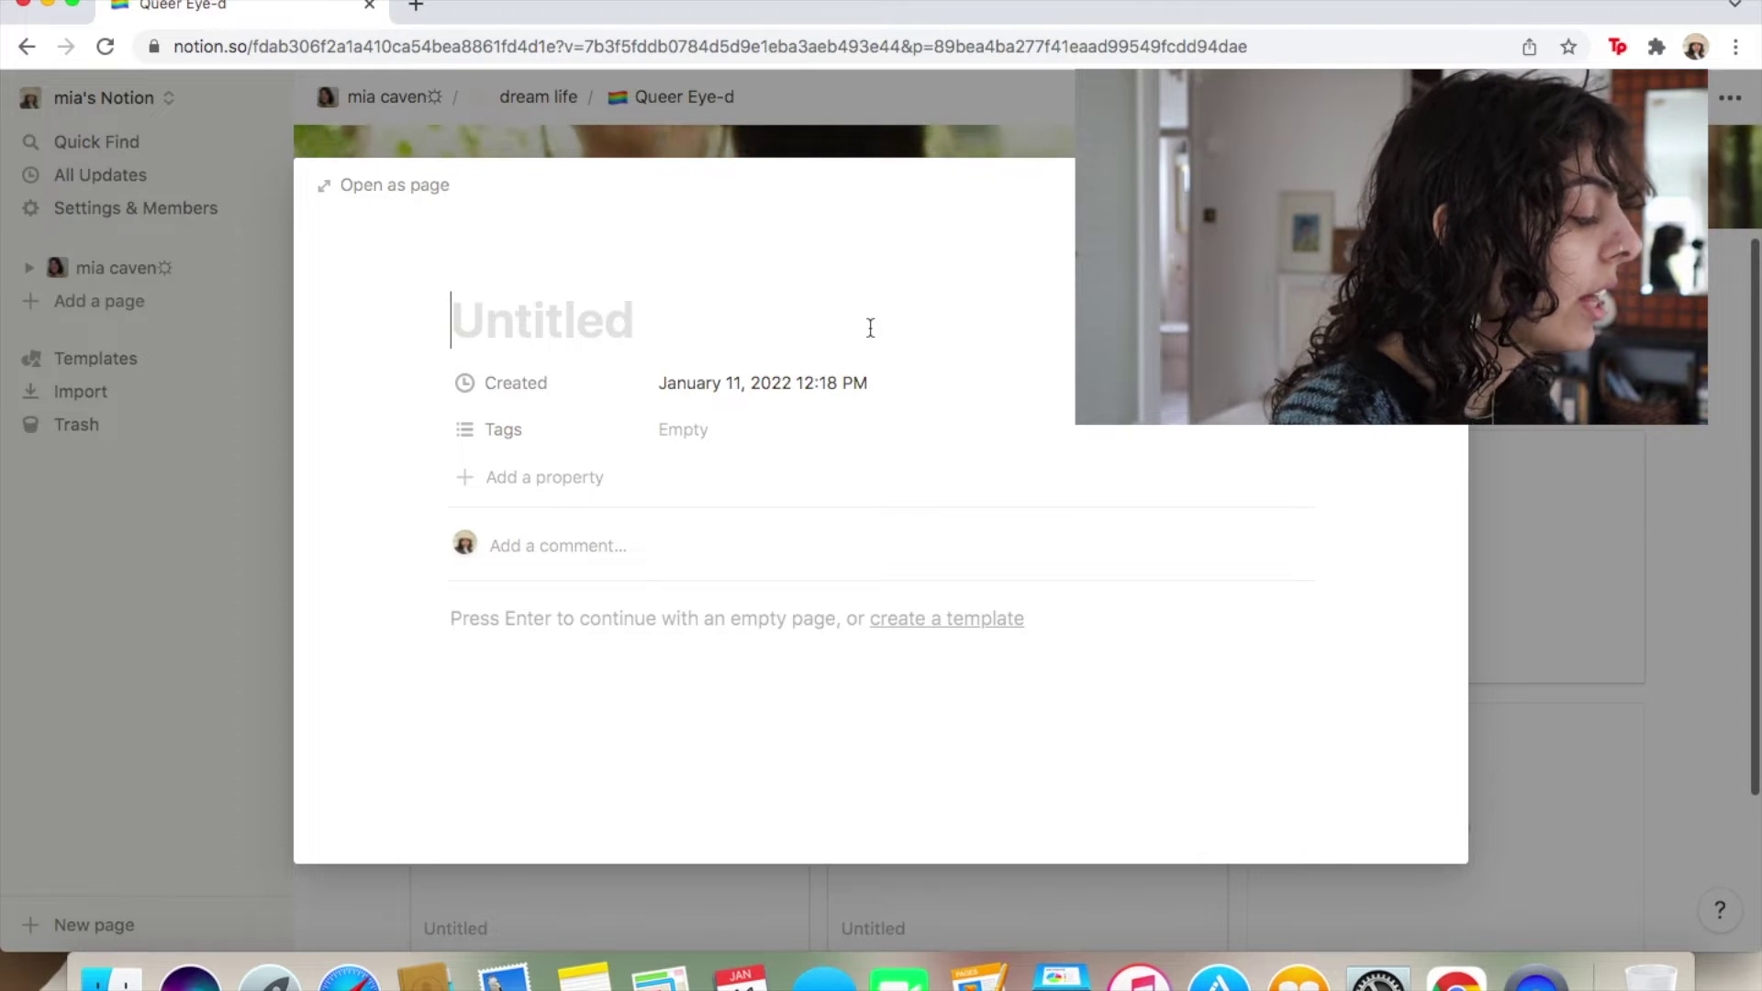
type("Tan France")
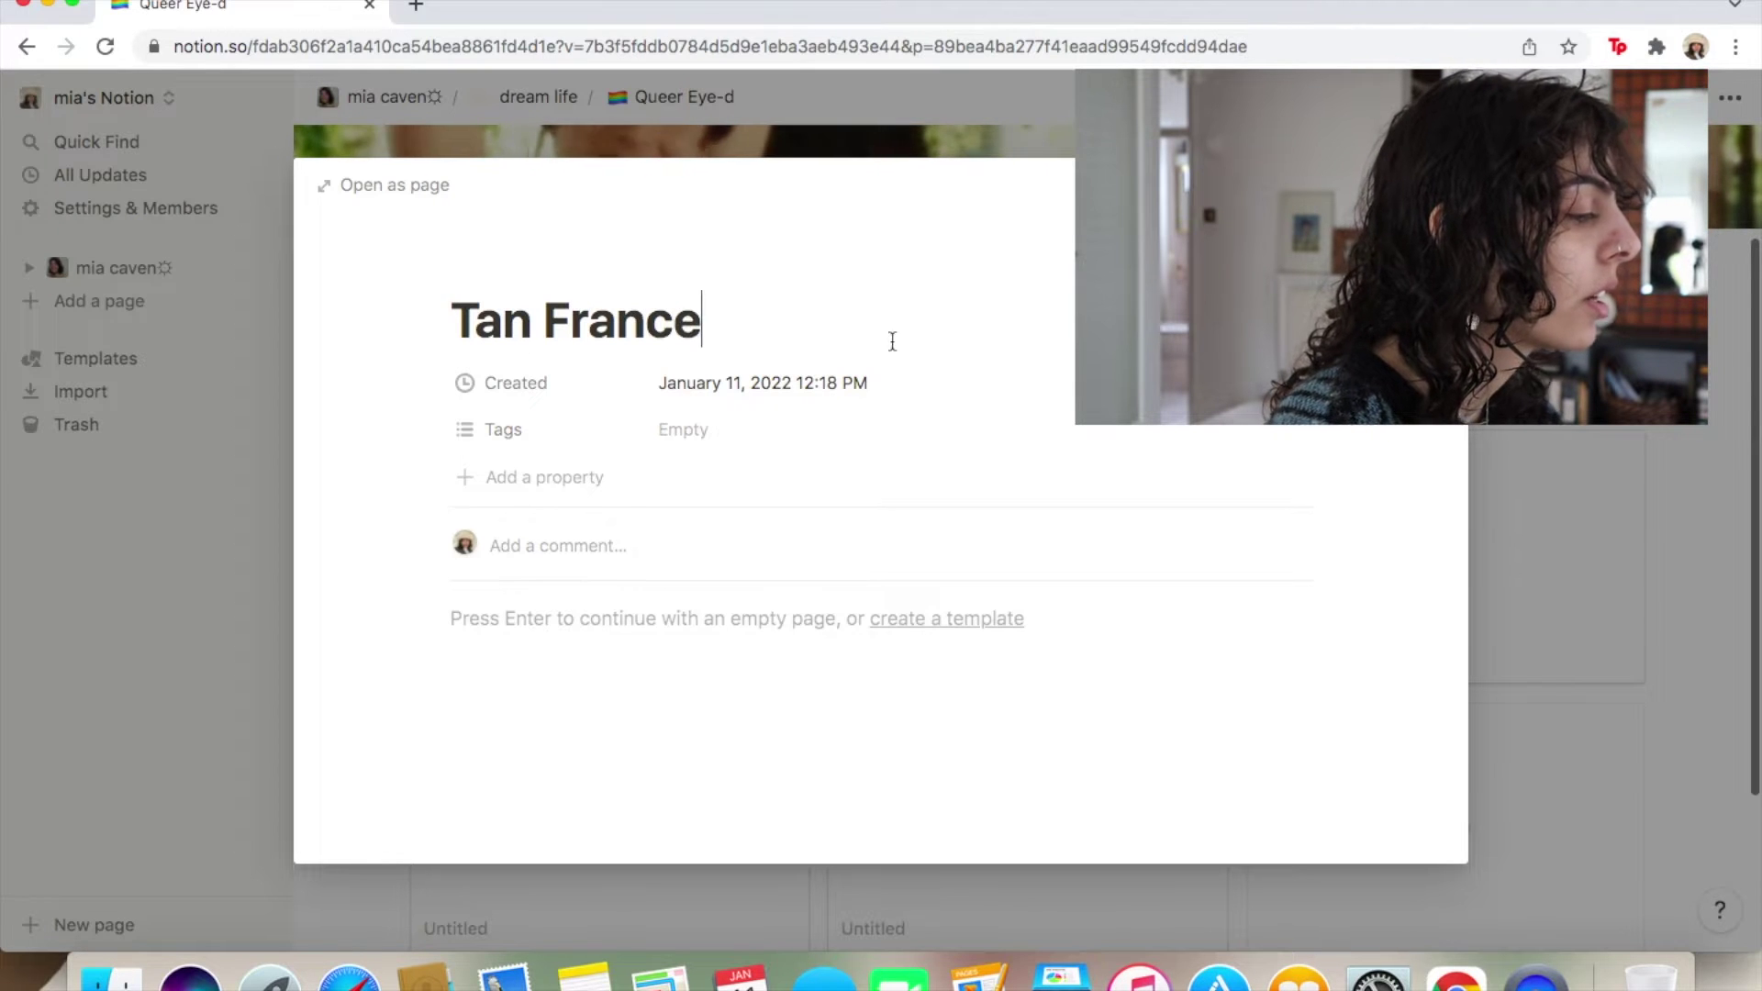
key("Escape")
Title the remaining cards 'Karamo', 'Bobby' and 'Antoni'.
left_click(1342, 576)
type("Karamo")
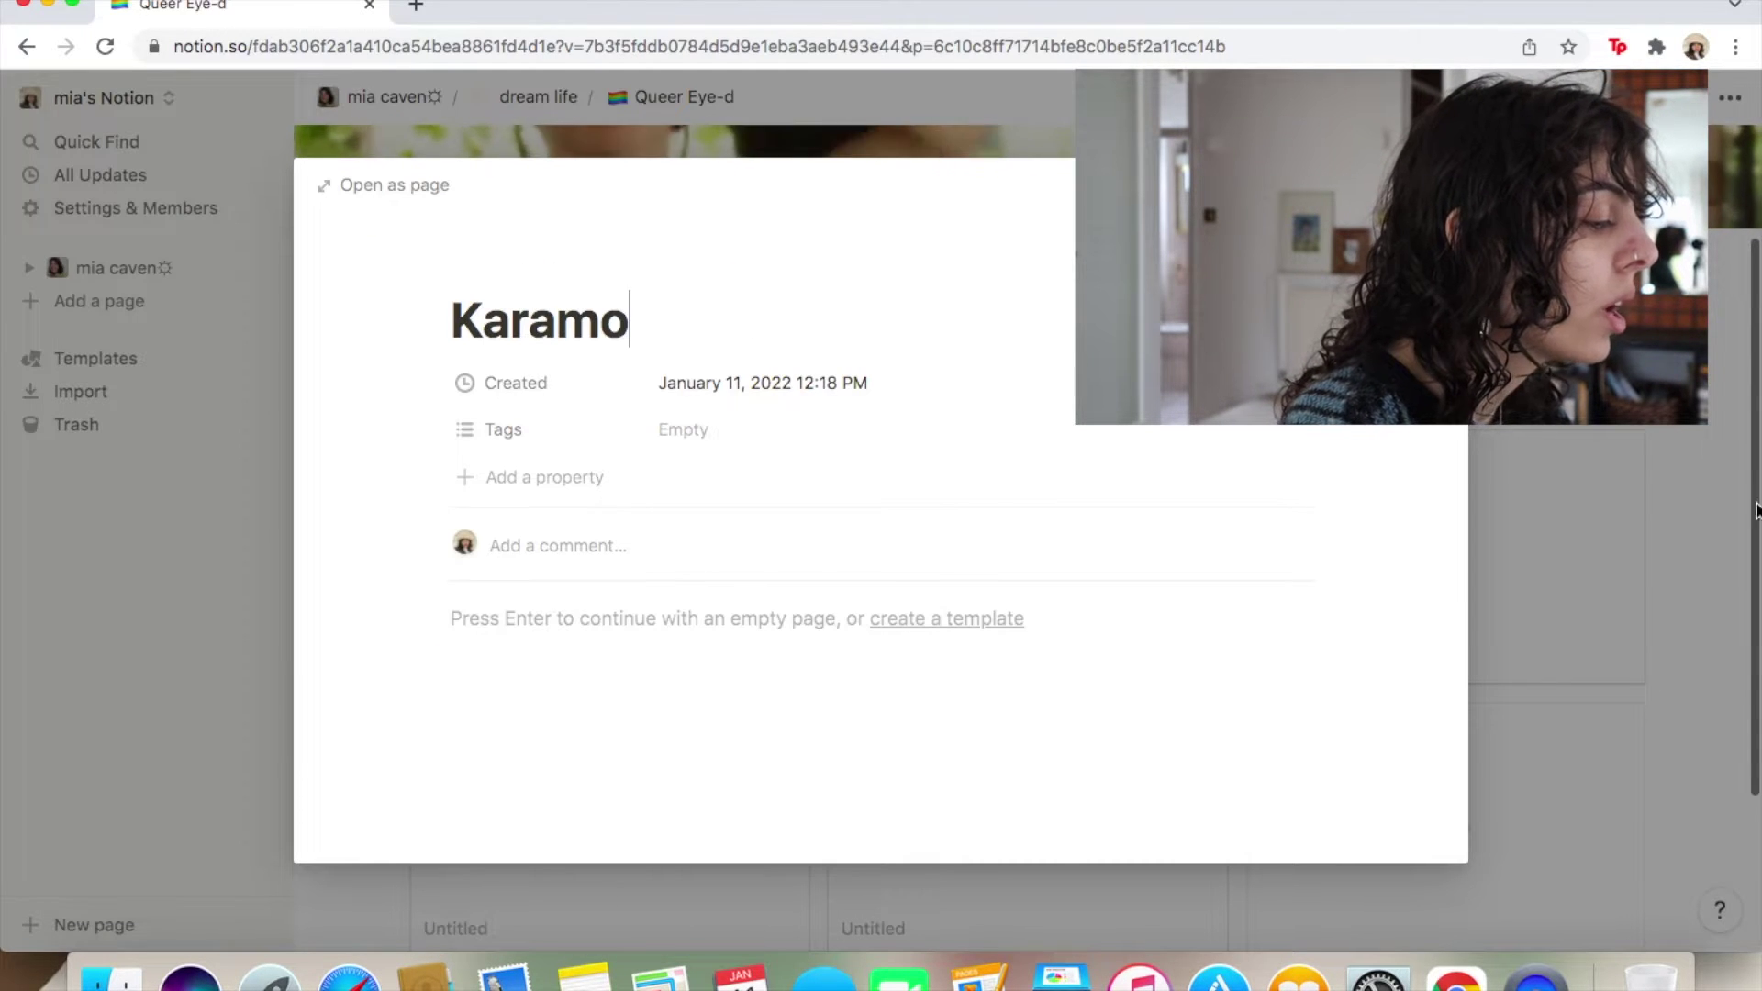
key("Escape")
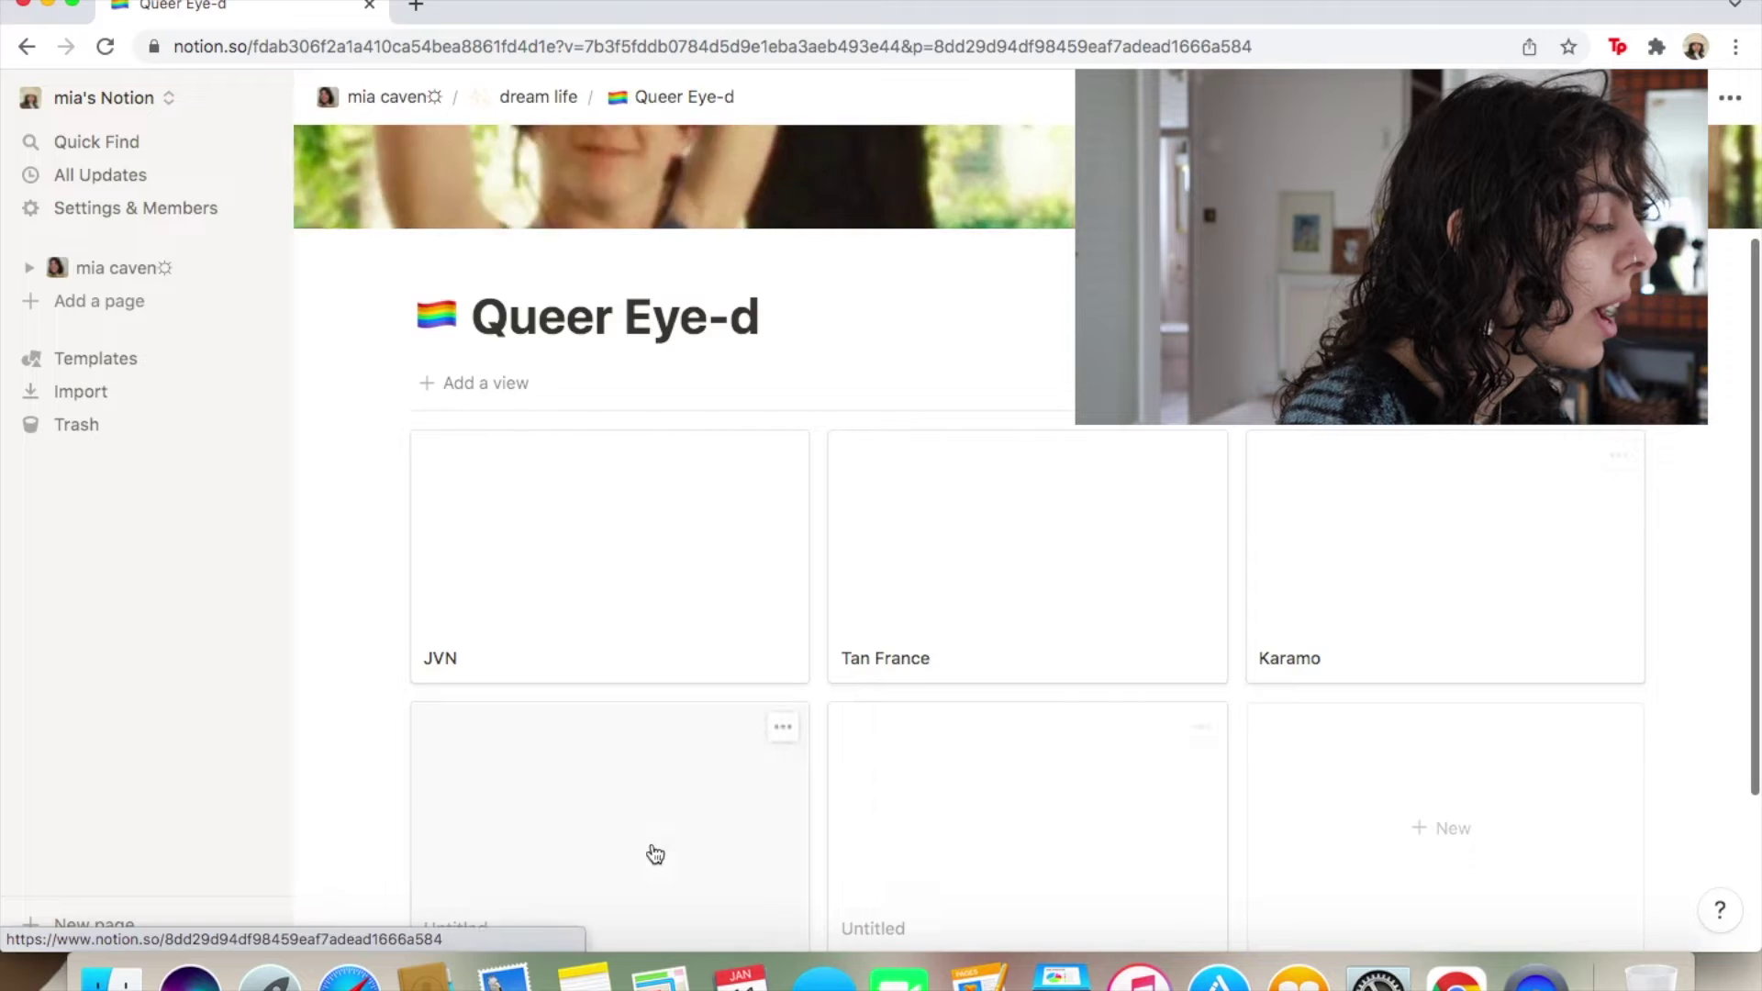
left_click(653, 851)
type("Bobby")
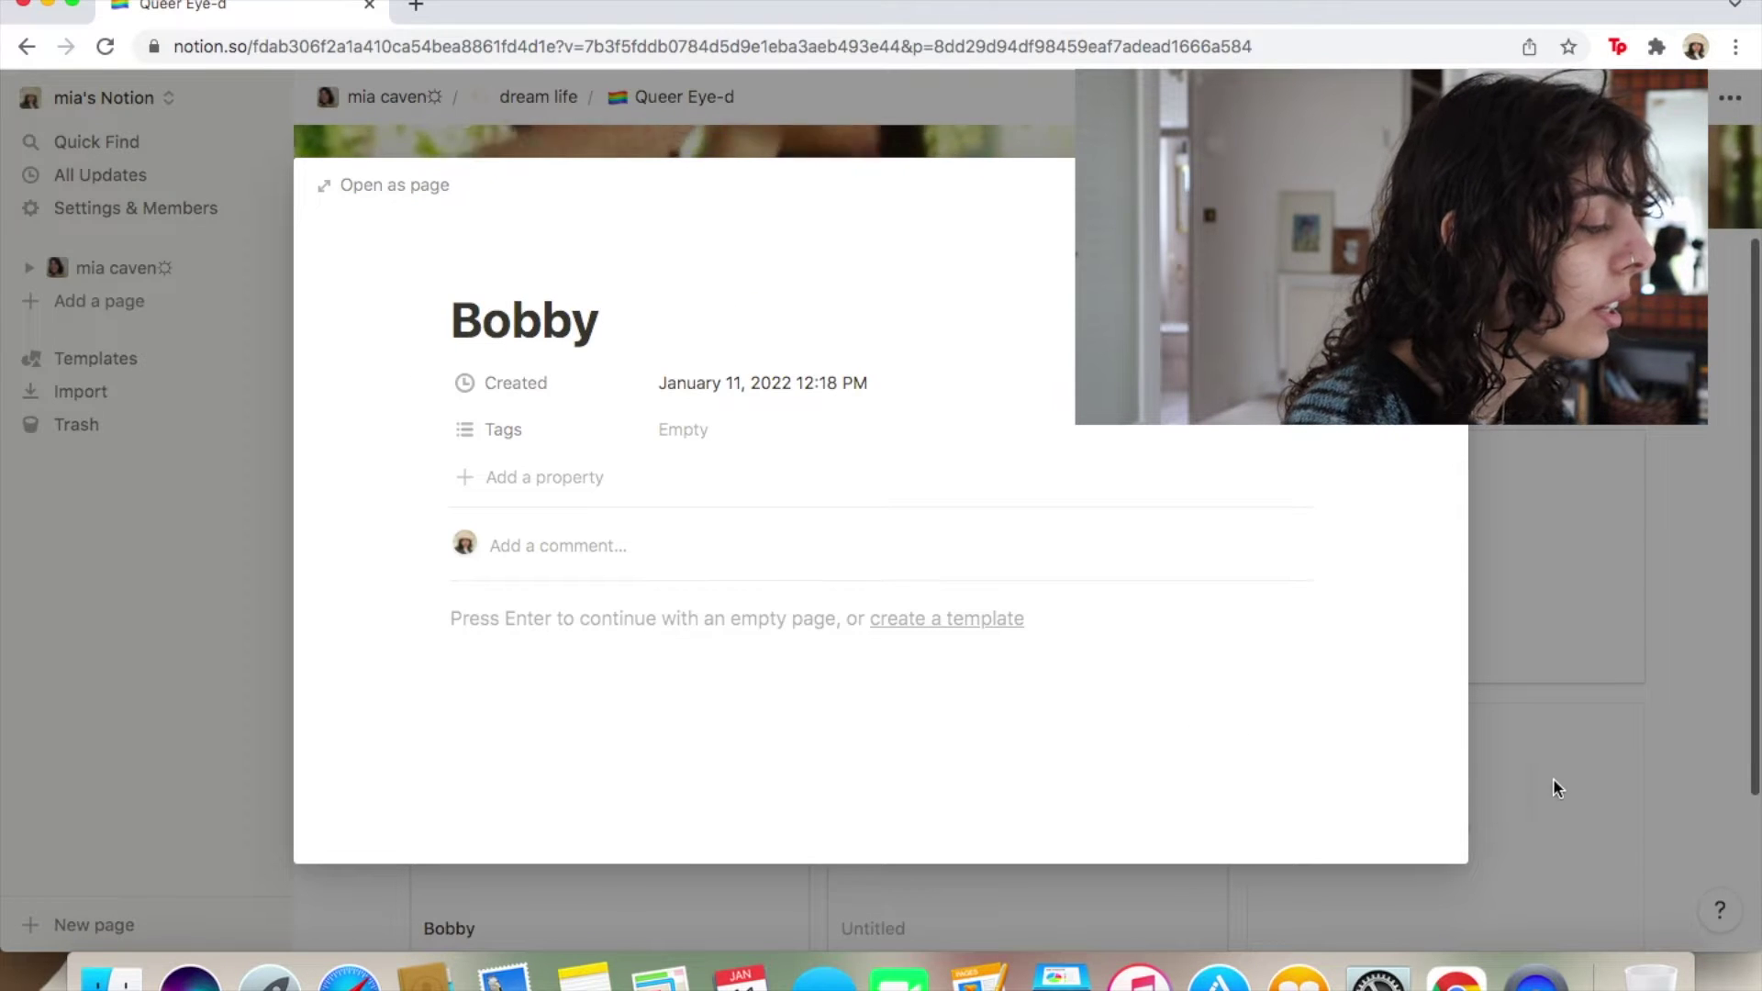
key("Escape")
left_click(1010, 826)
type("Antoni")
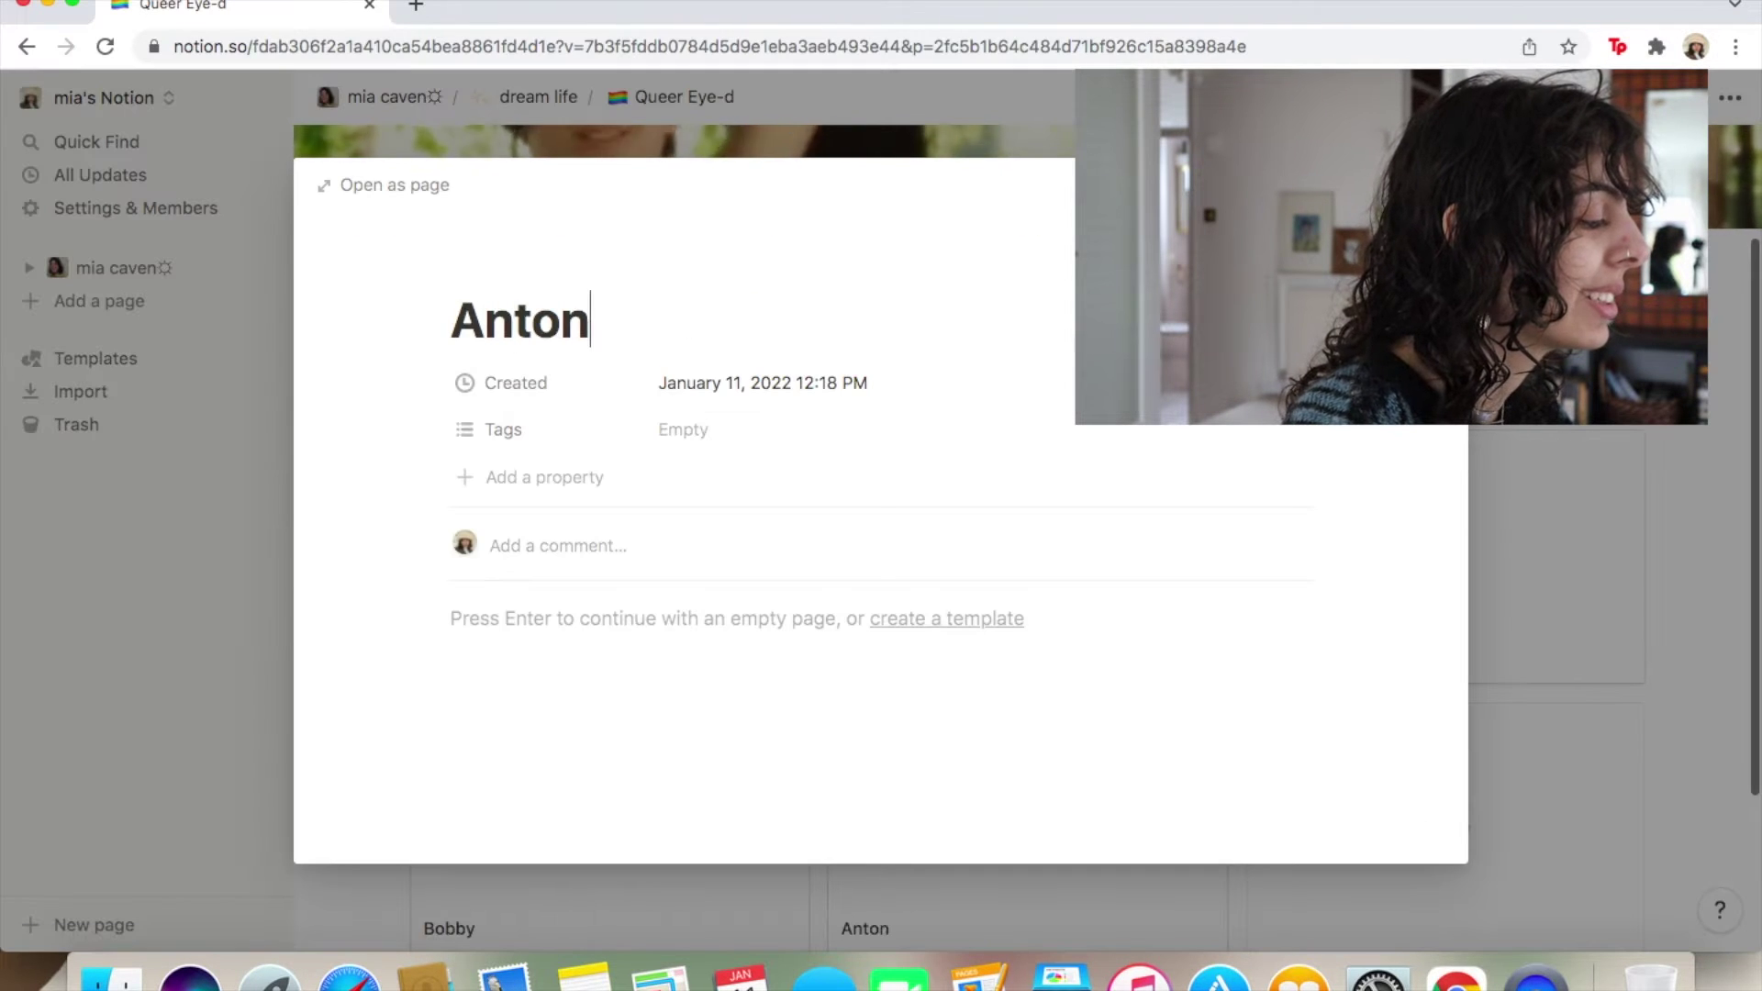
left_click(1693, 654)
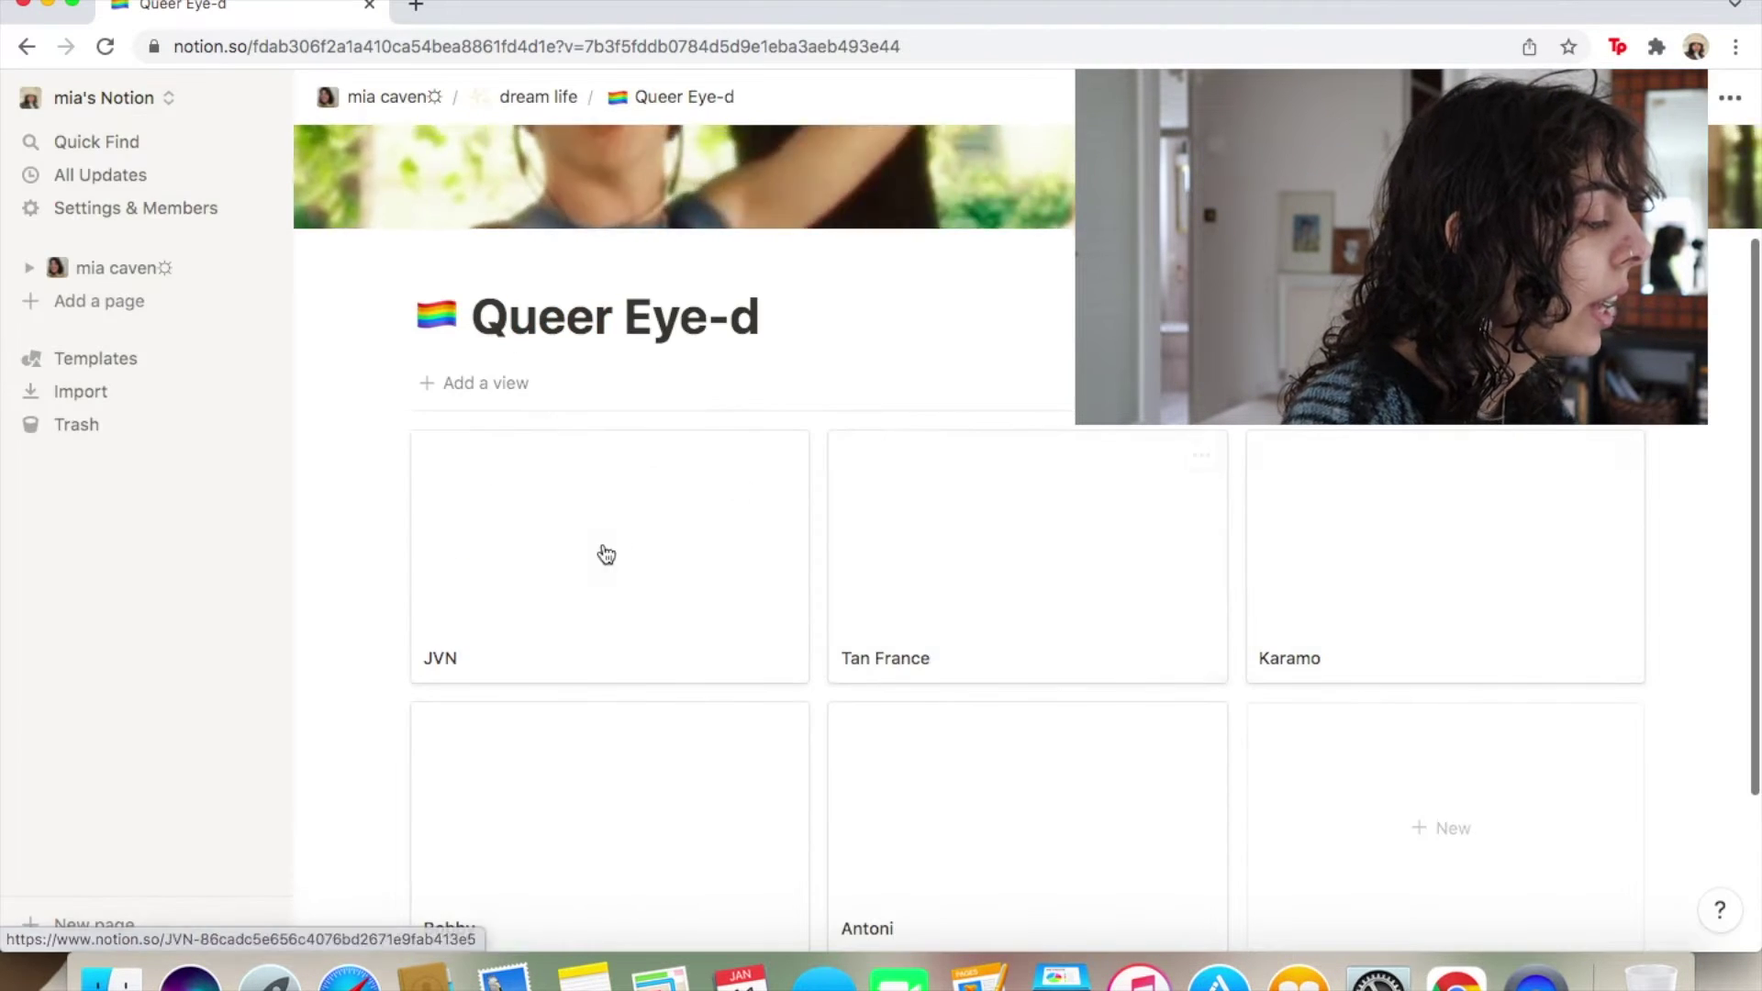
Look over the gallery, then go up to the dream life parent page.
scroll(602, 554, "down", 2)
scroll(605, 554, "up", 1)
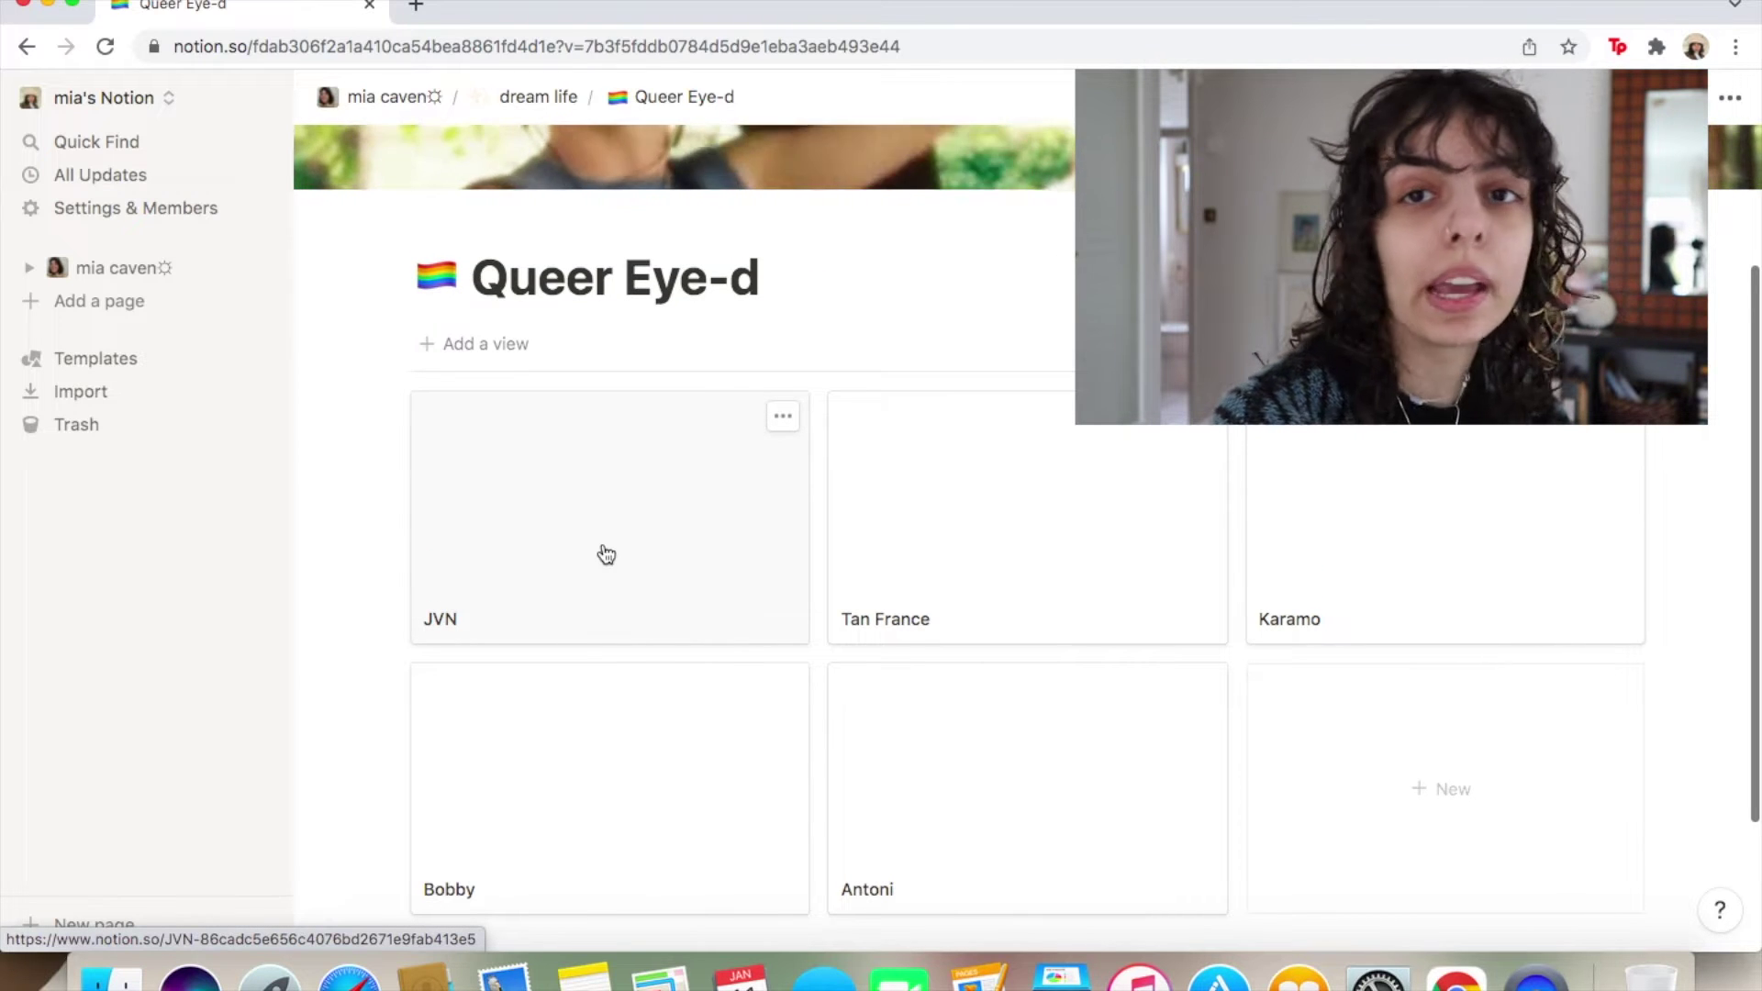
scroll(606, 554, "down", 2)
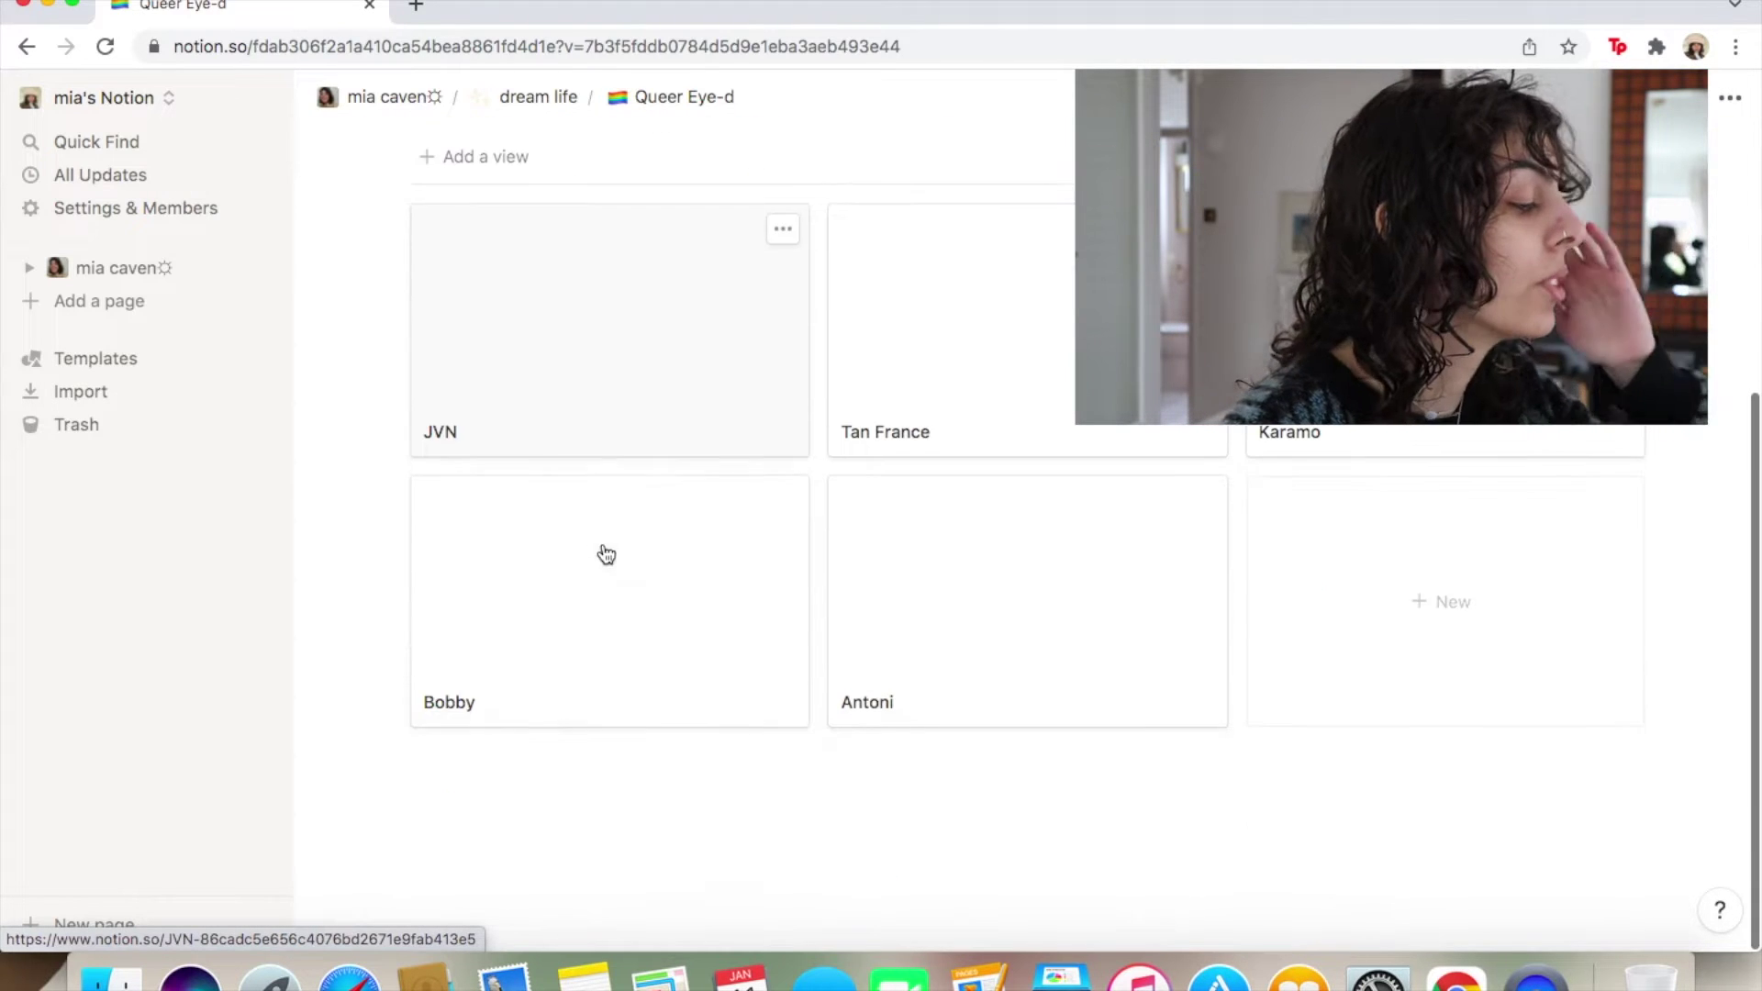
scroll(725, 300, "up", 1)
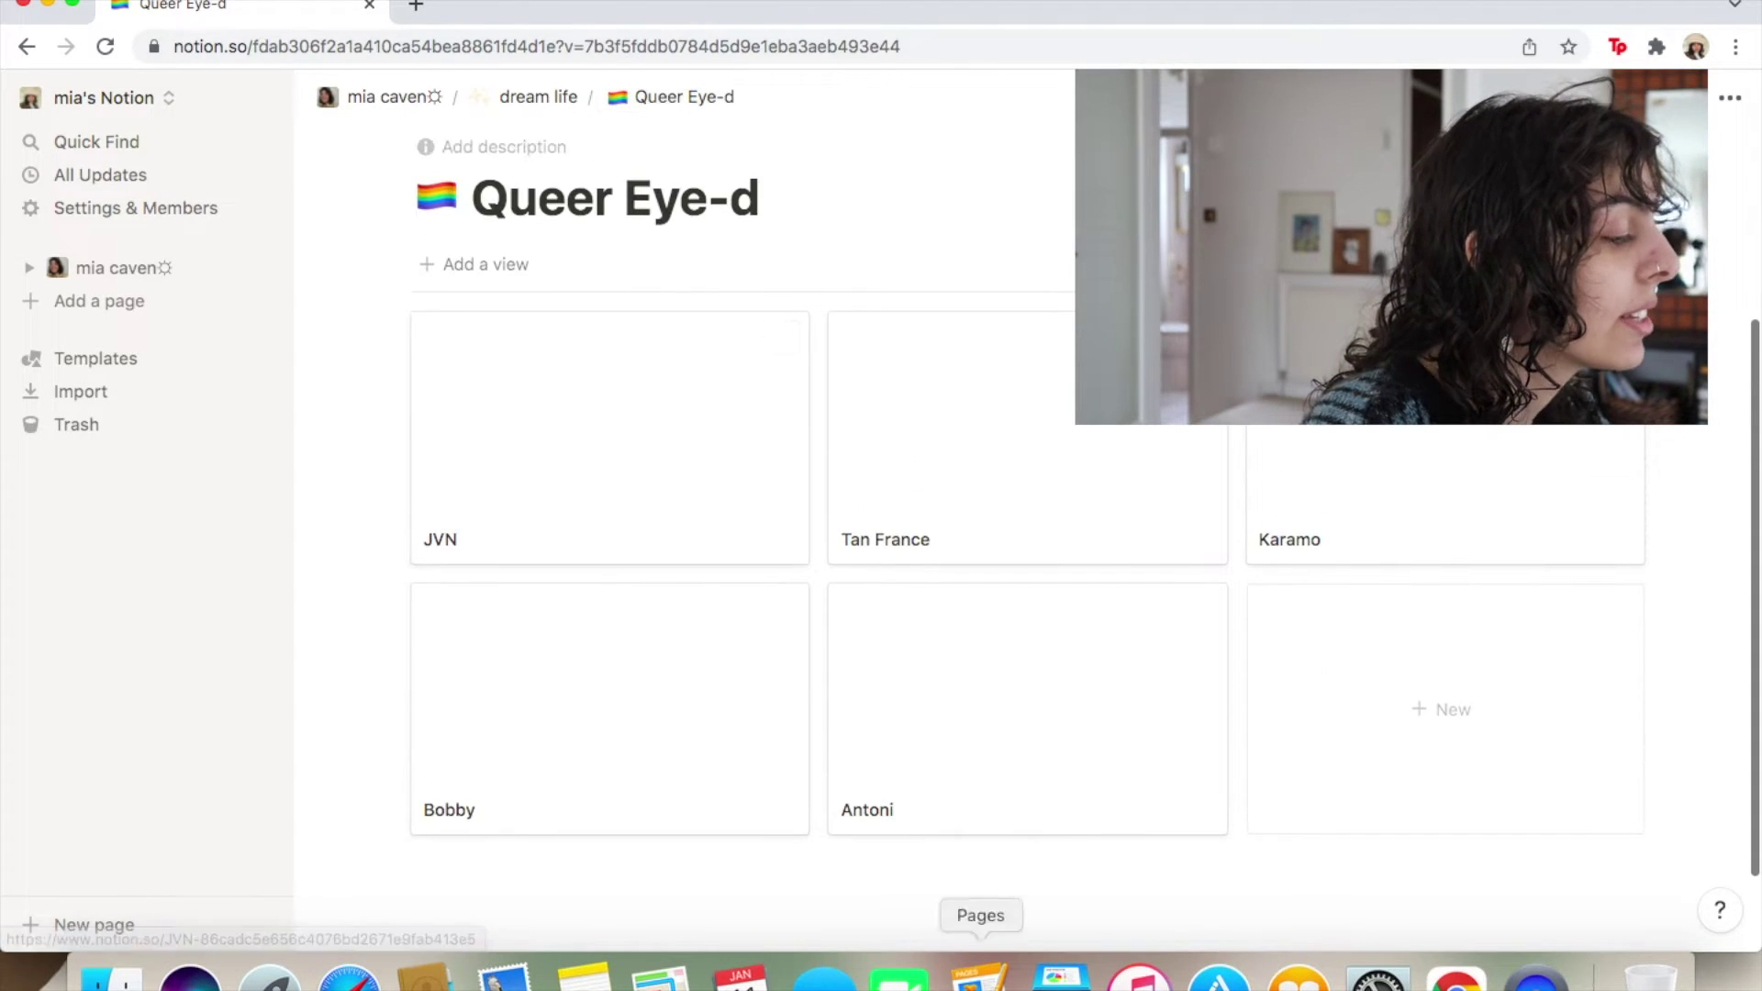
scroll(897, 276, "down", 2)
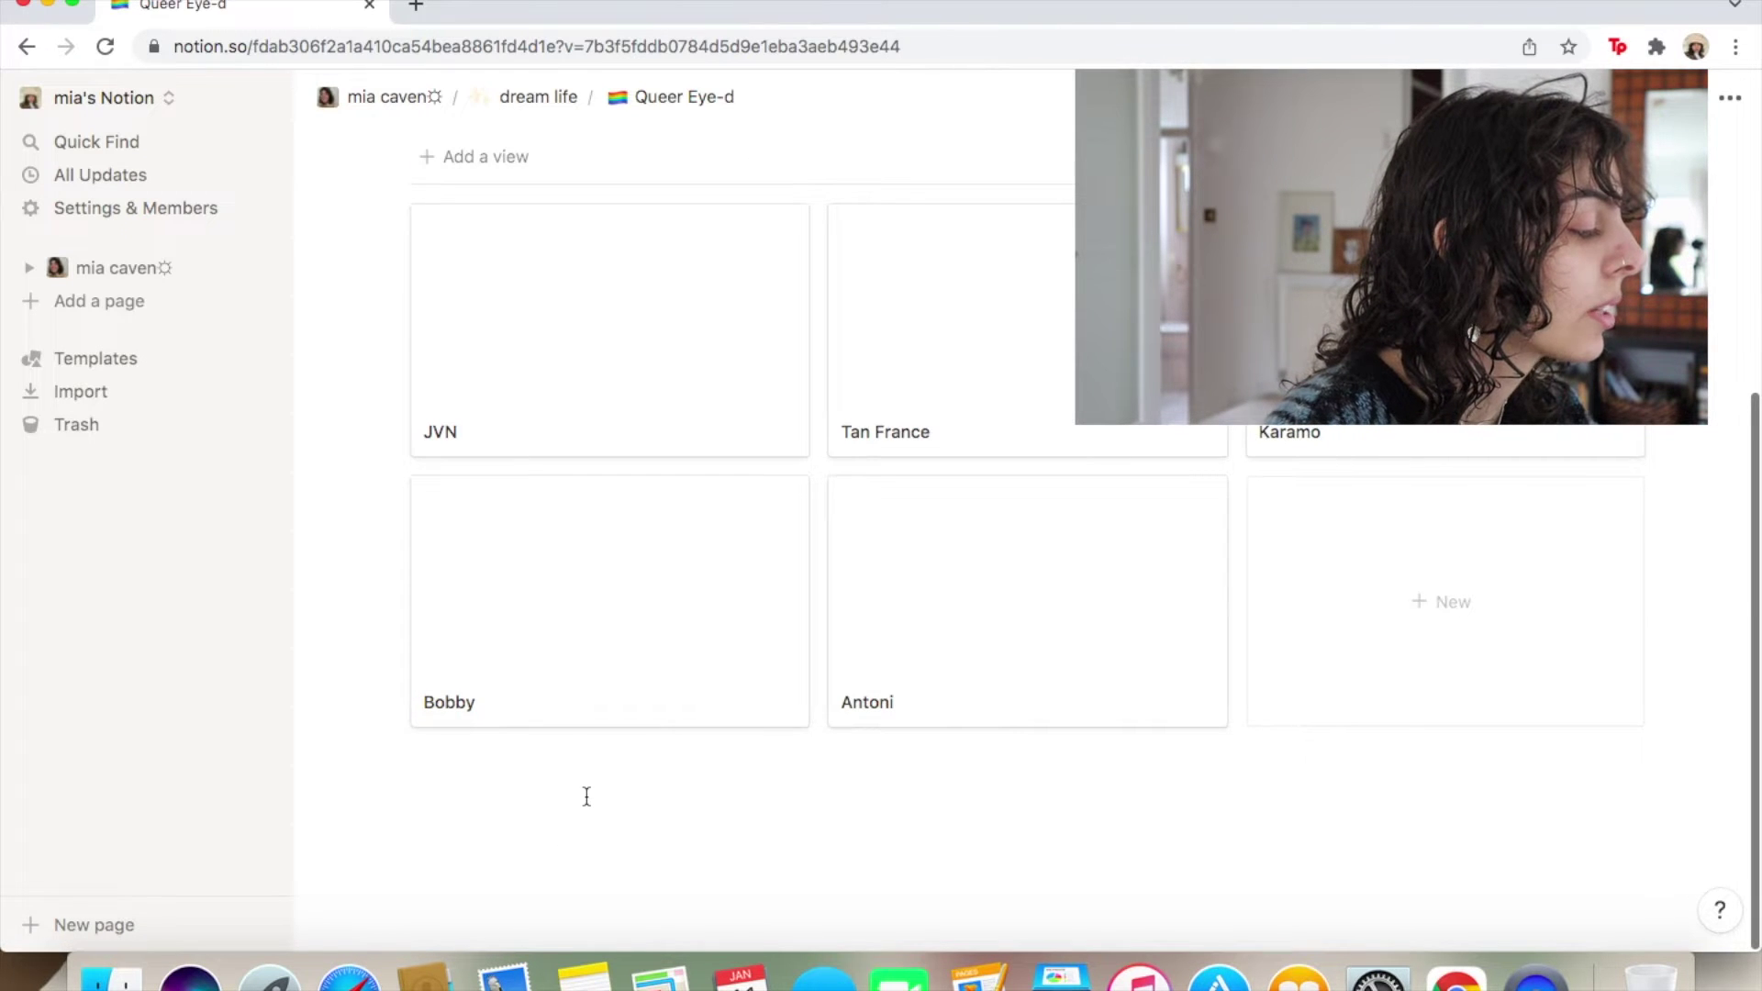
left_click(542, 99)
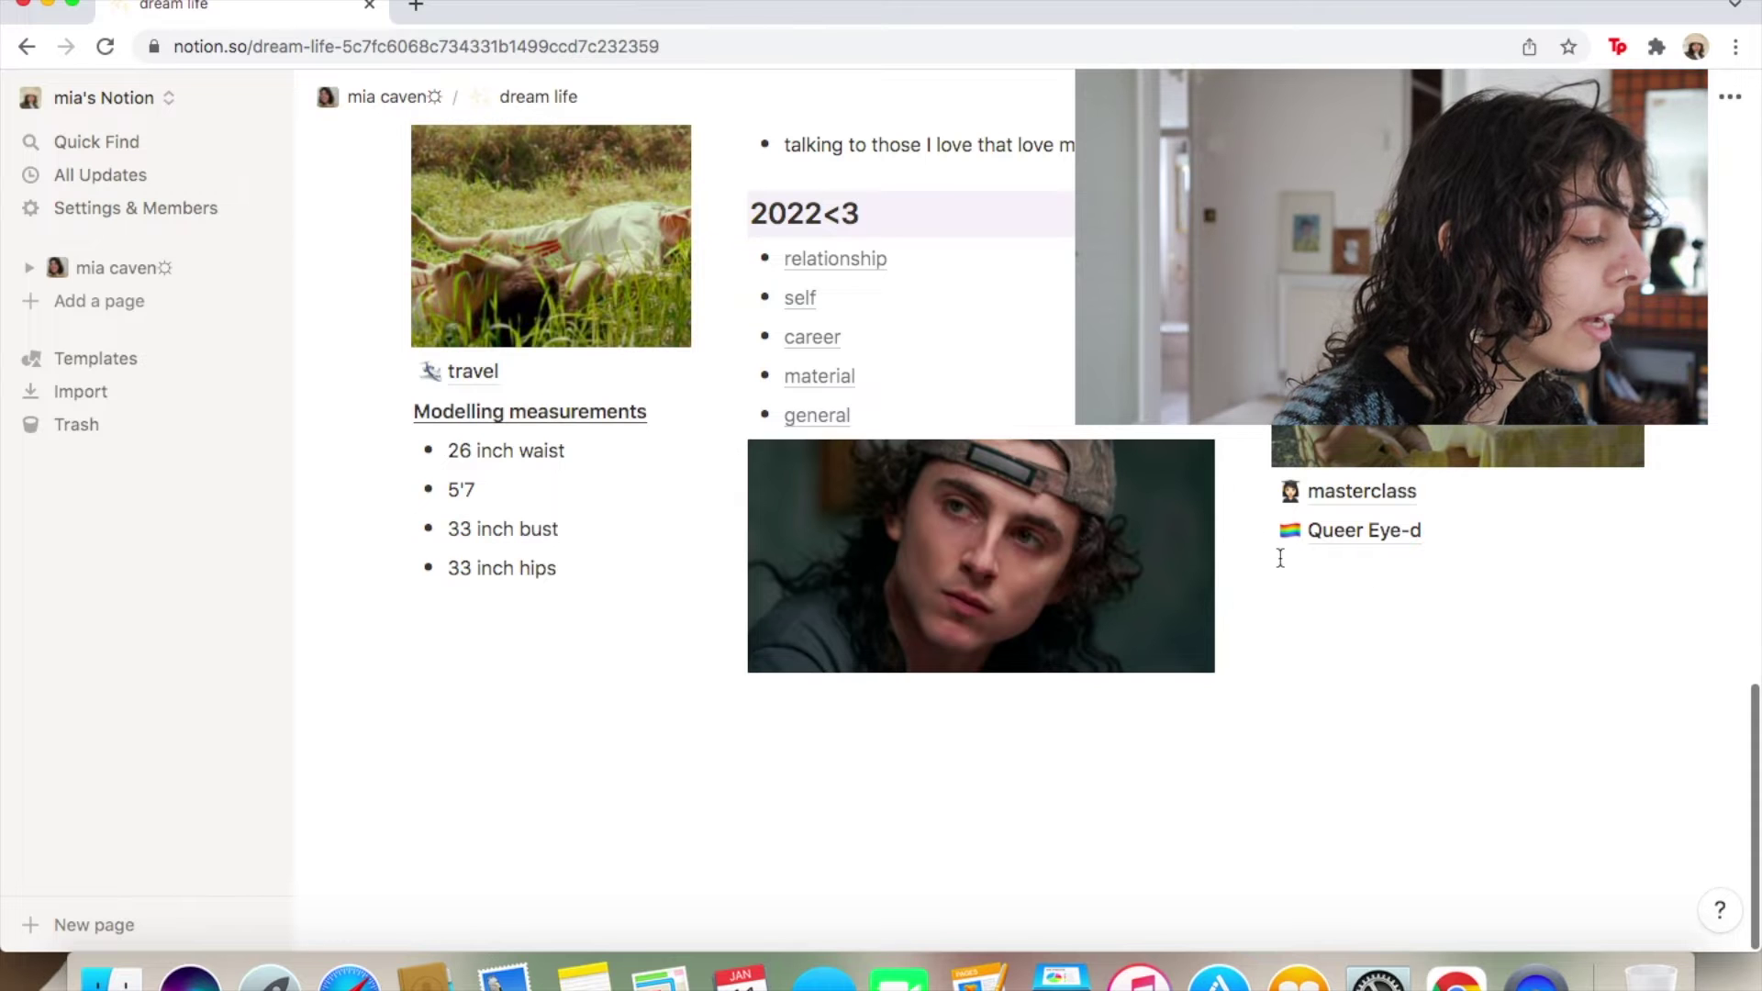
Open and dismiss the Queer Eye-d and empty-block action menus and the block-type list.
left_click(1257, 530)
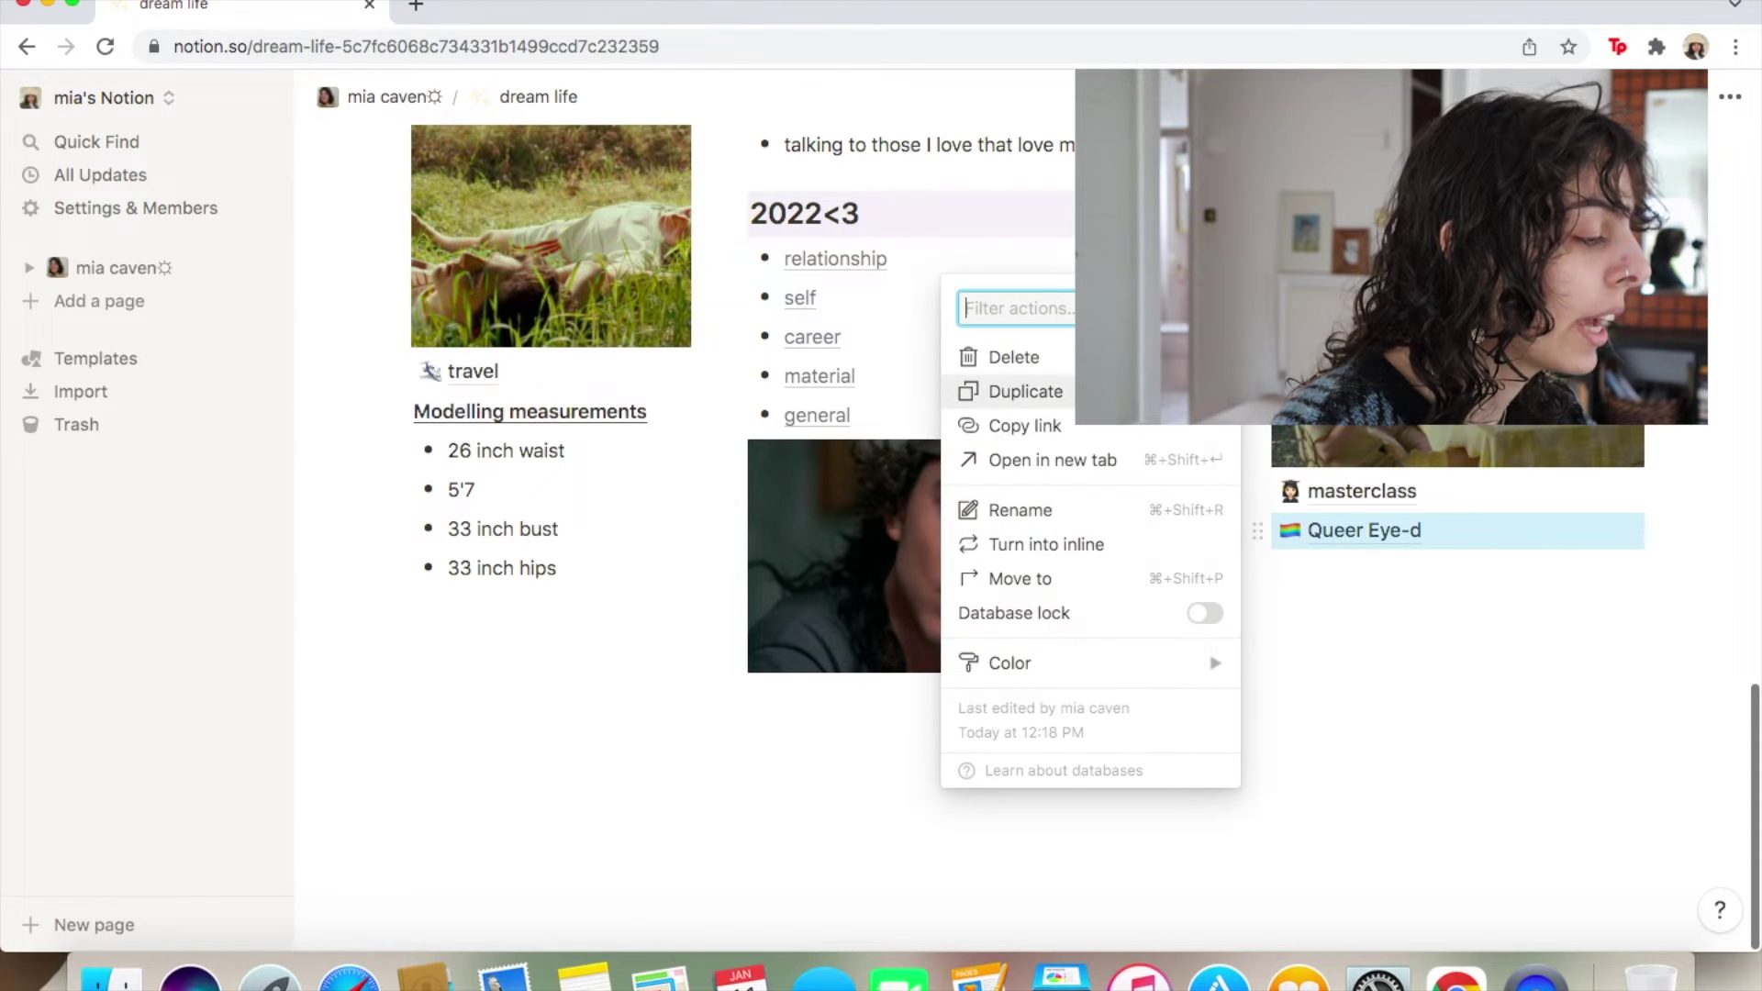
left_click(1368, 643)
left_click(1448, 569)
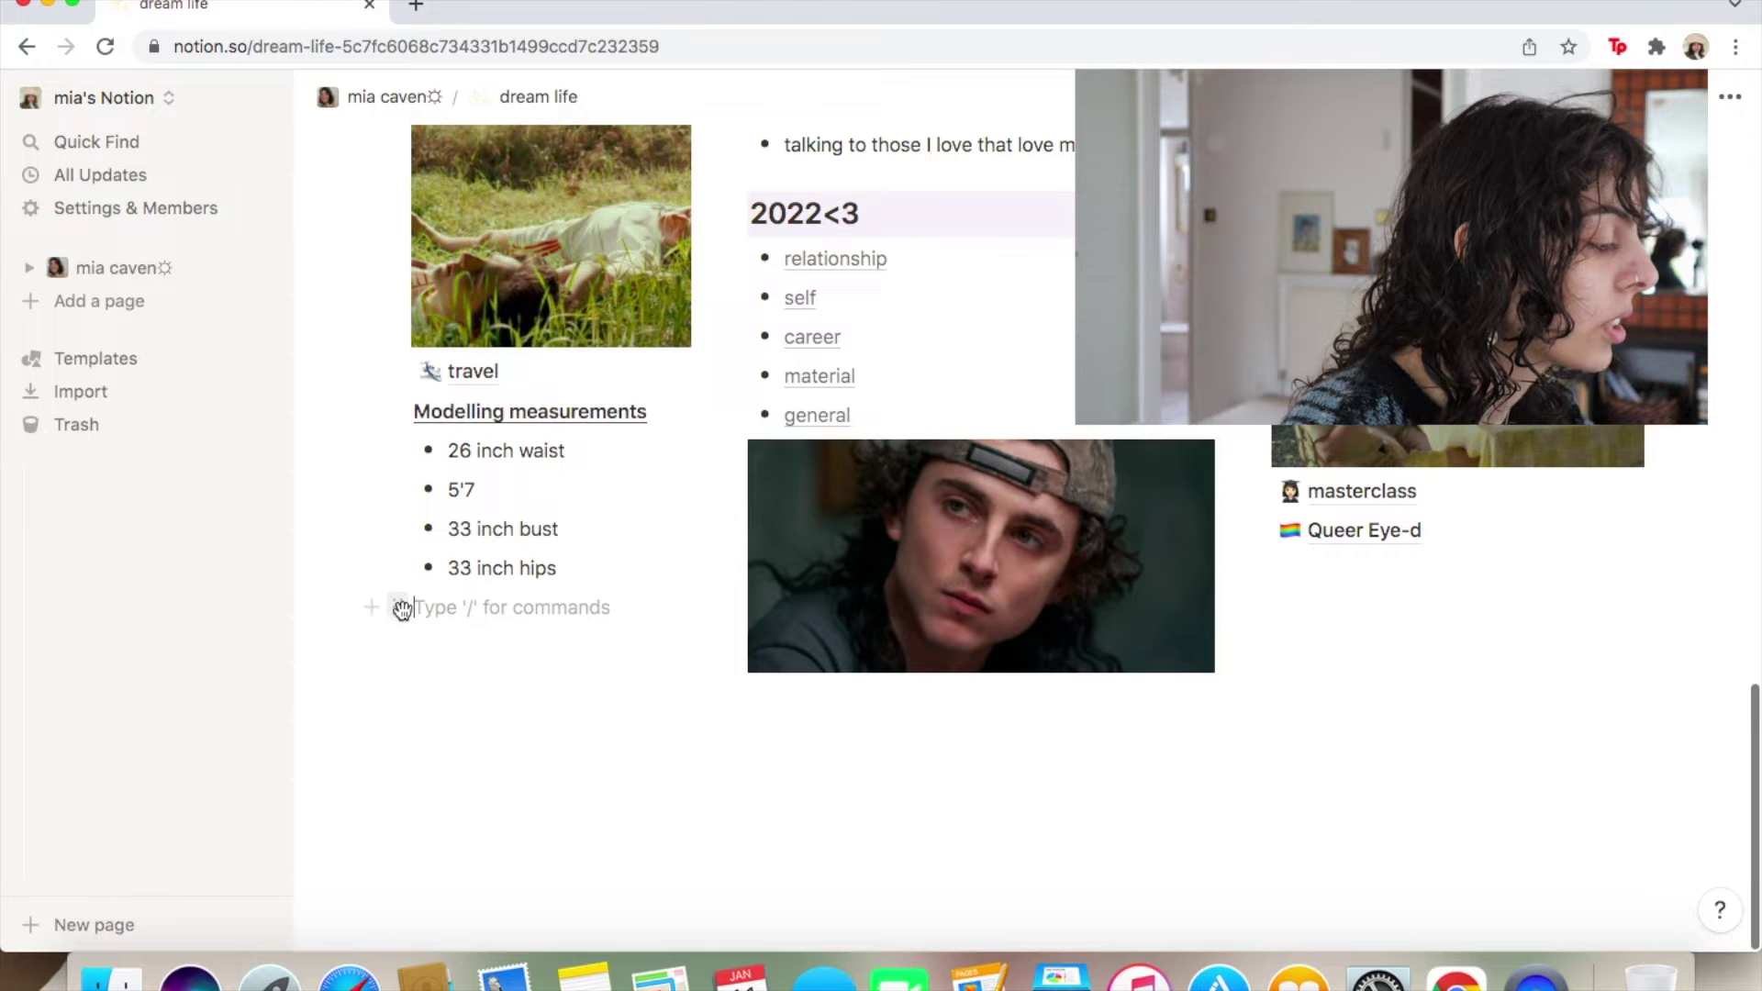
left_click(402, 609)
left_click(478, 617)
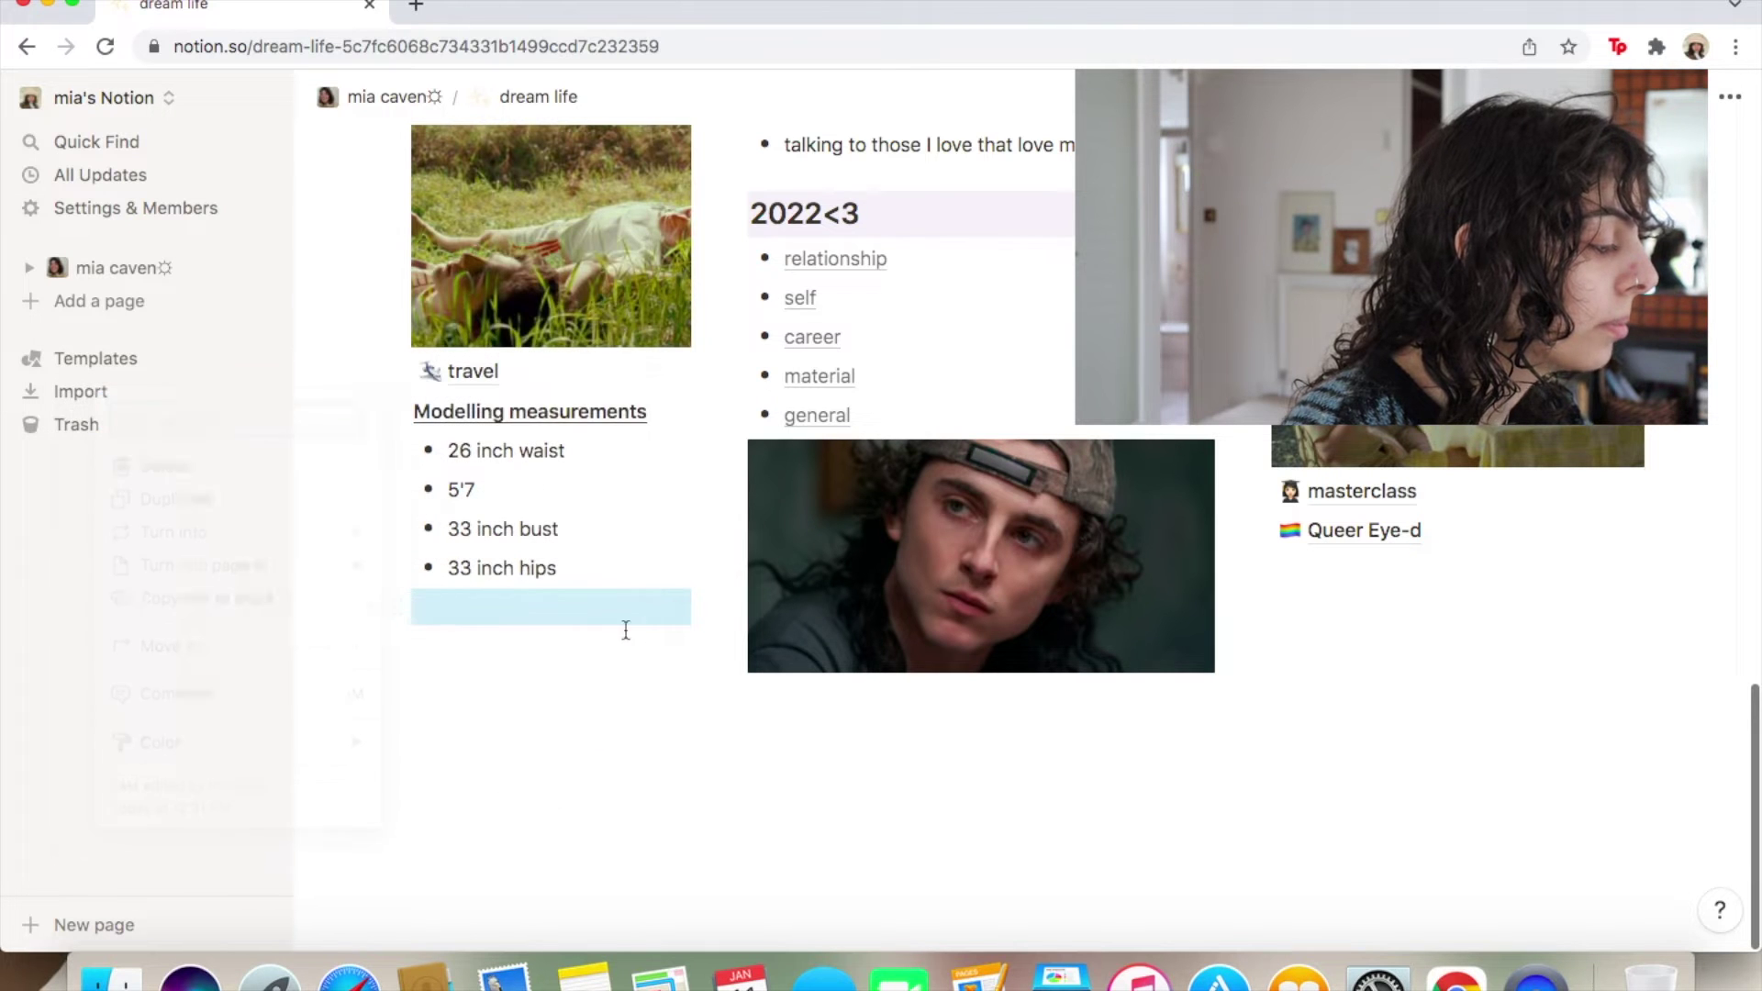
left_click(372, 612)
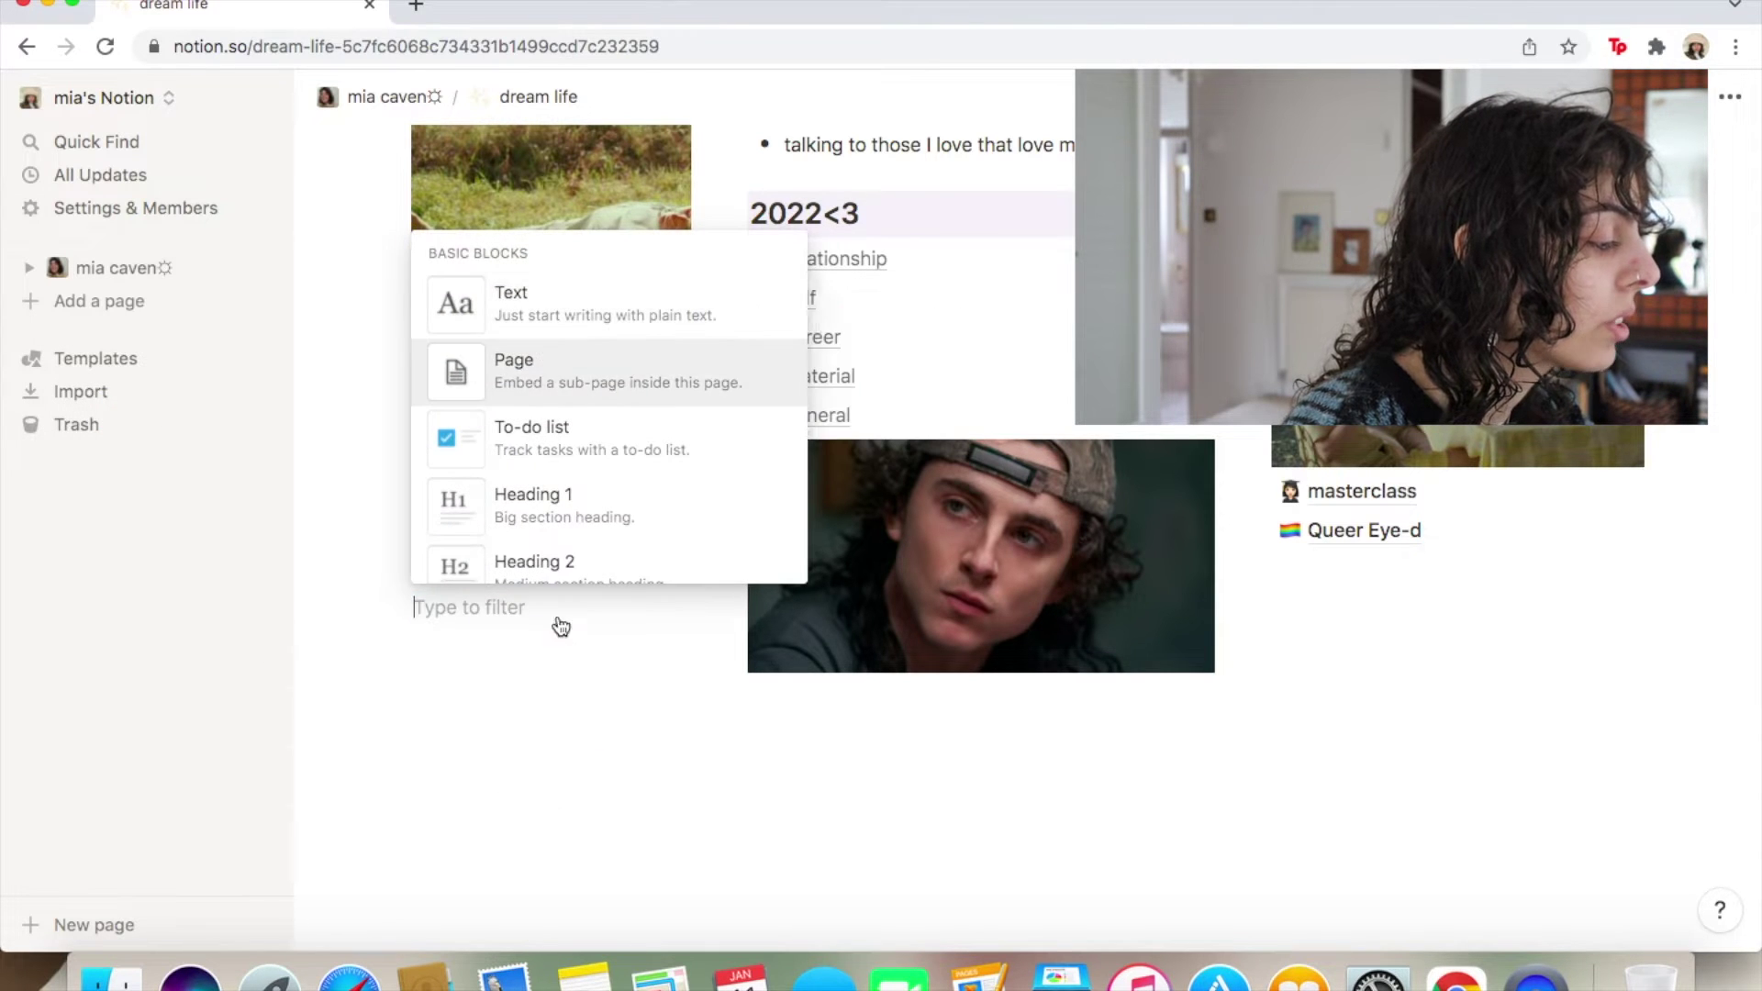
key("Escape")
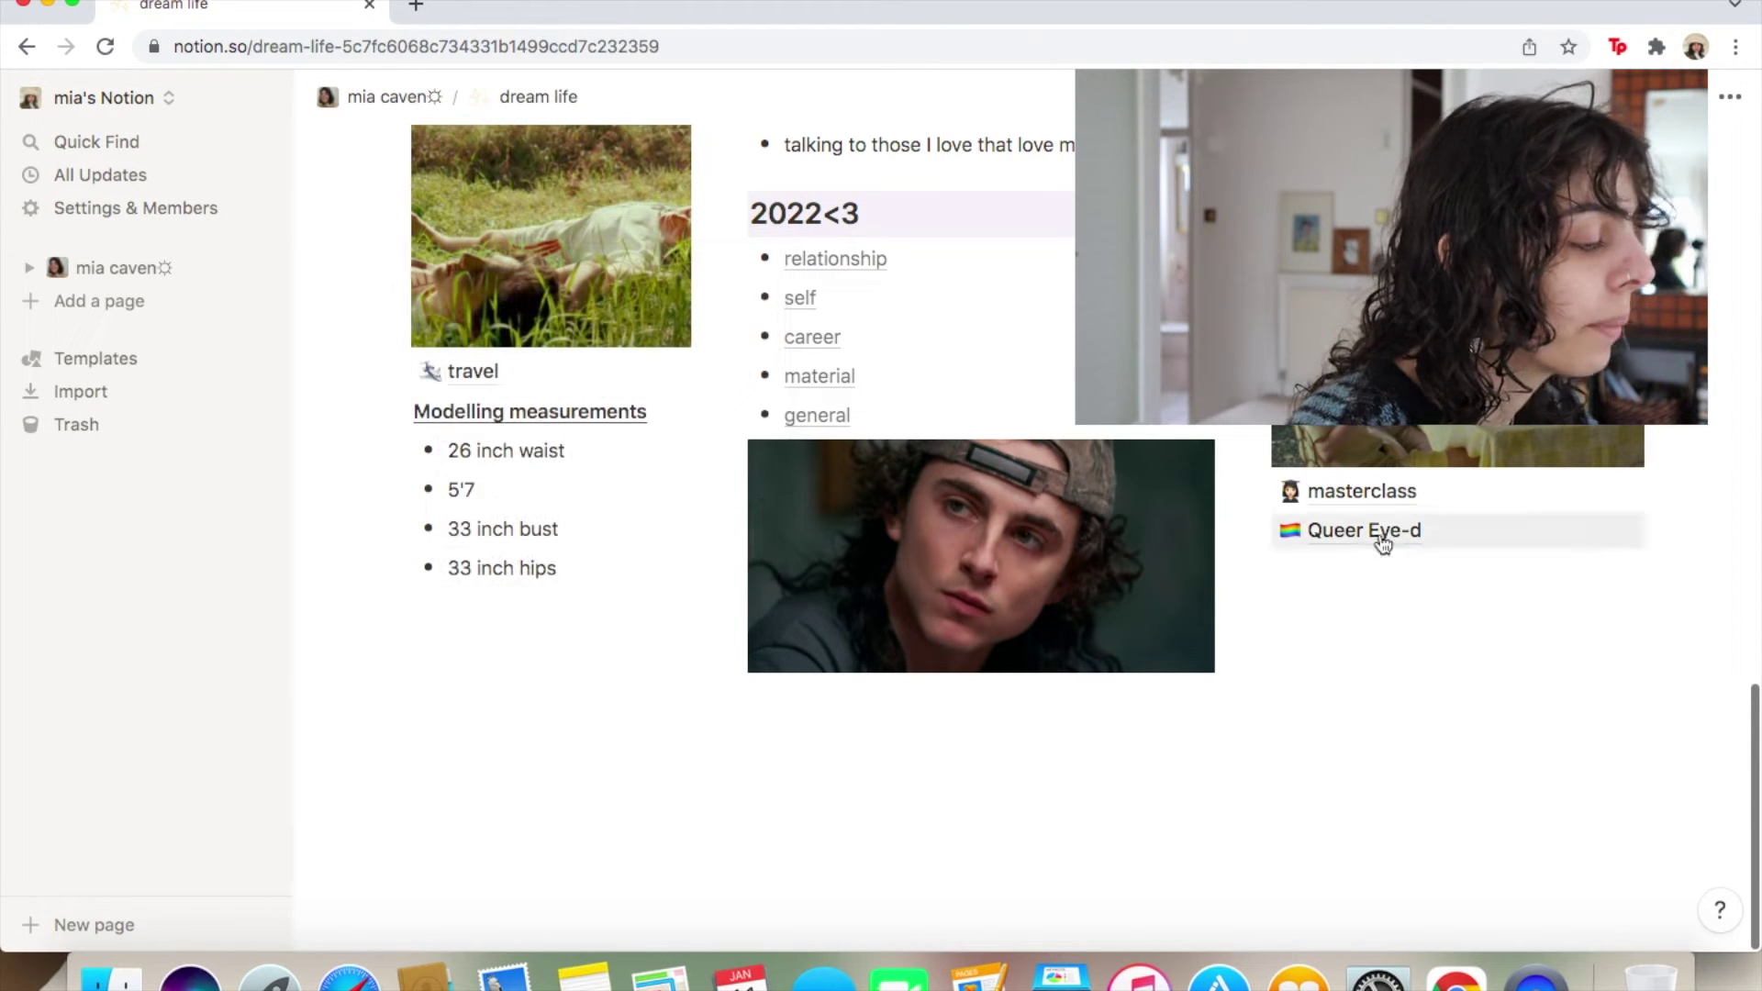
Open the JVN card from the Queer Eye-d gallery and give it a wintry village cover.
left_click(1382, 544)
scroll(912, 550, "down", 1)
scroll(912, 551, "down", 3)
scroll(912, 554, "up", 4)
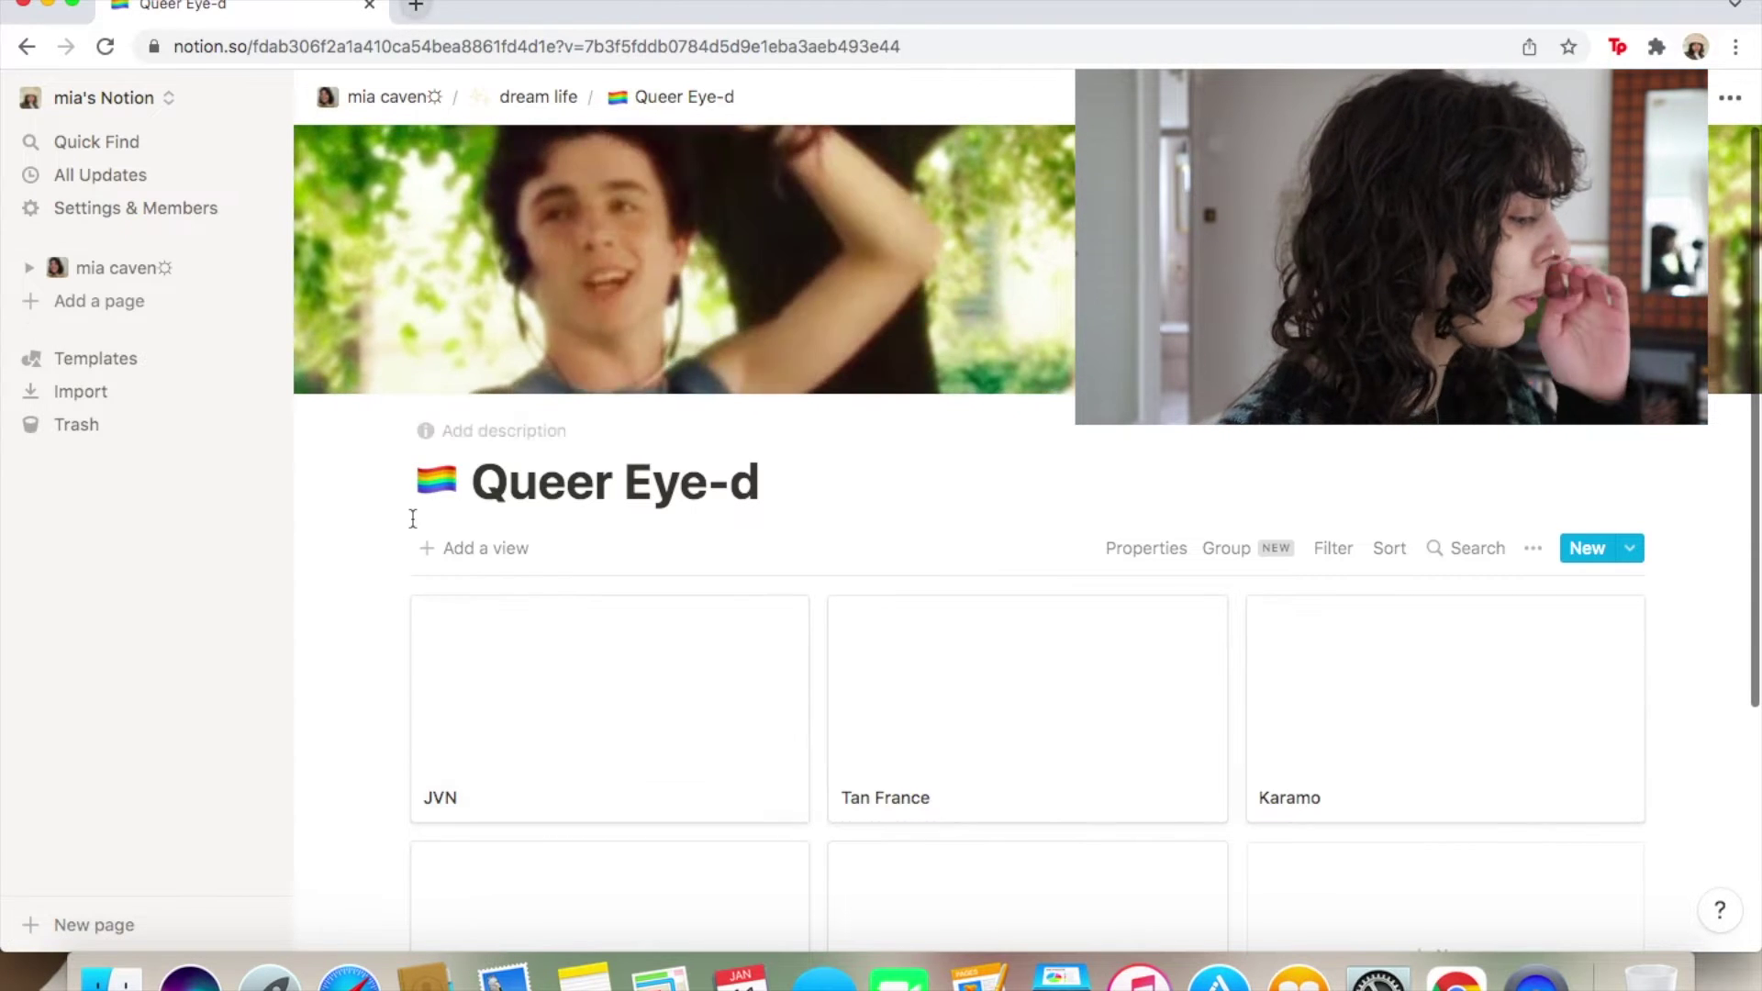
left_click(620, 760)
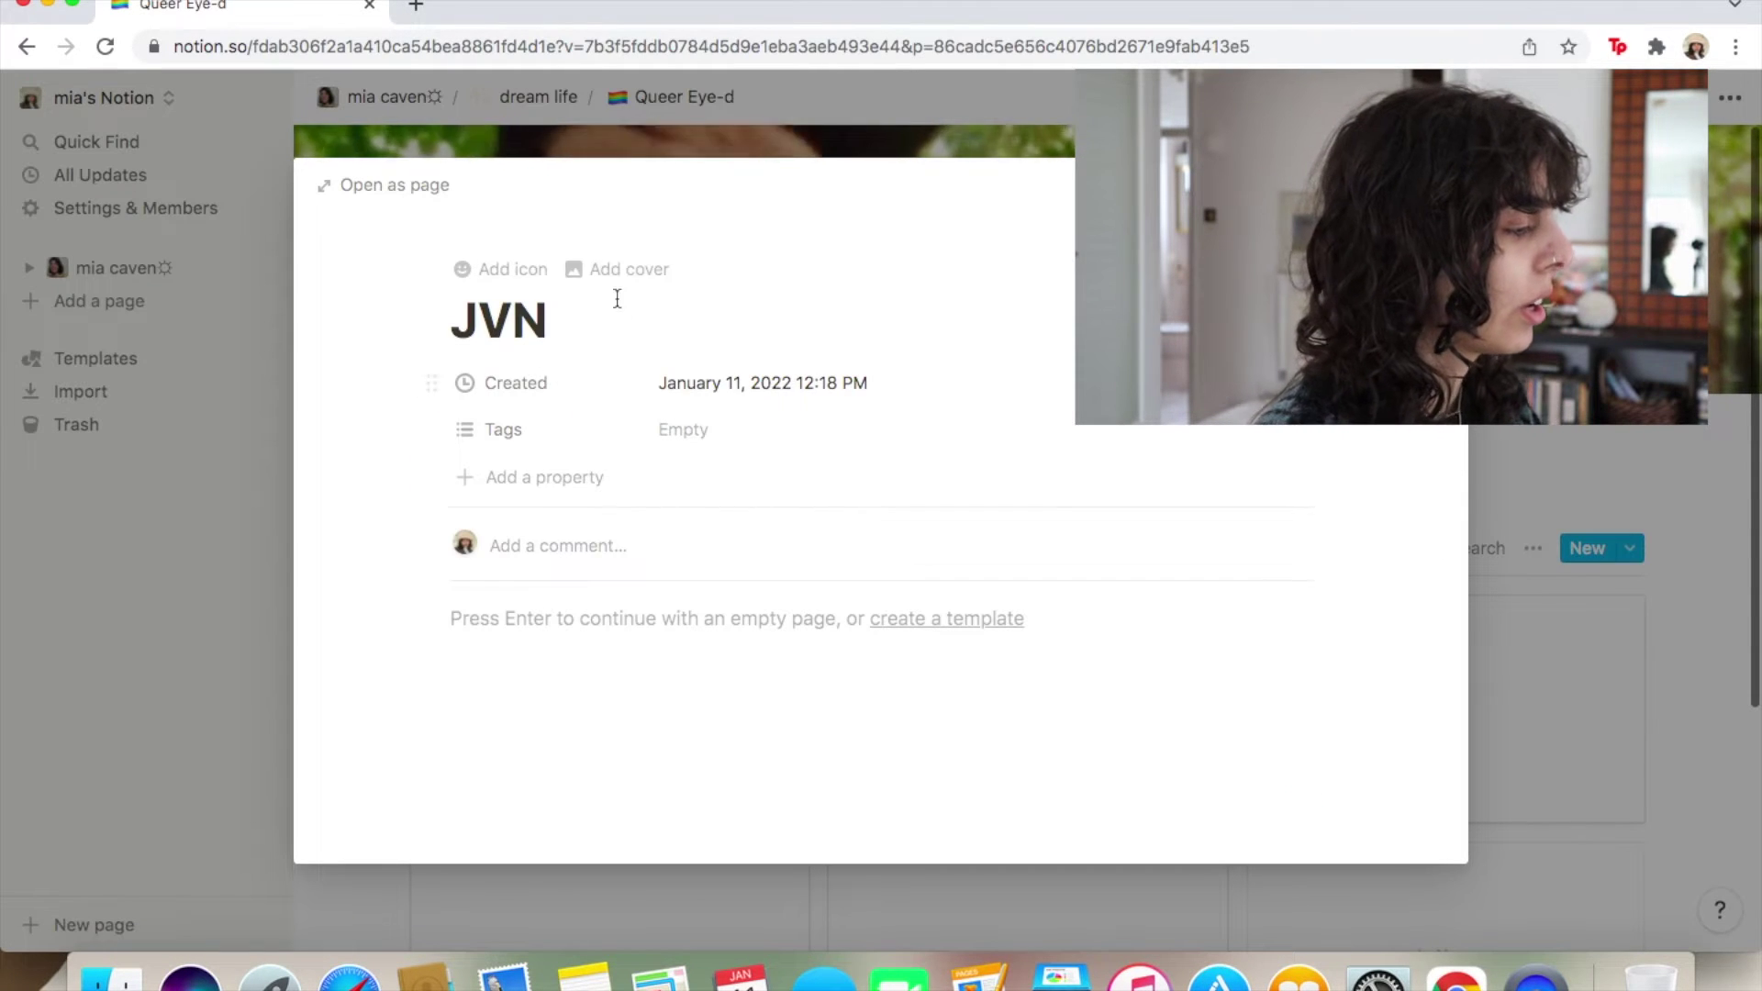
left_click(629, 269)
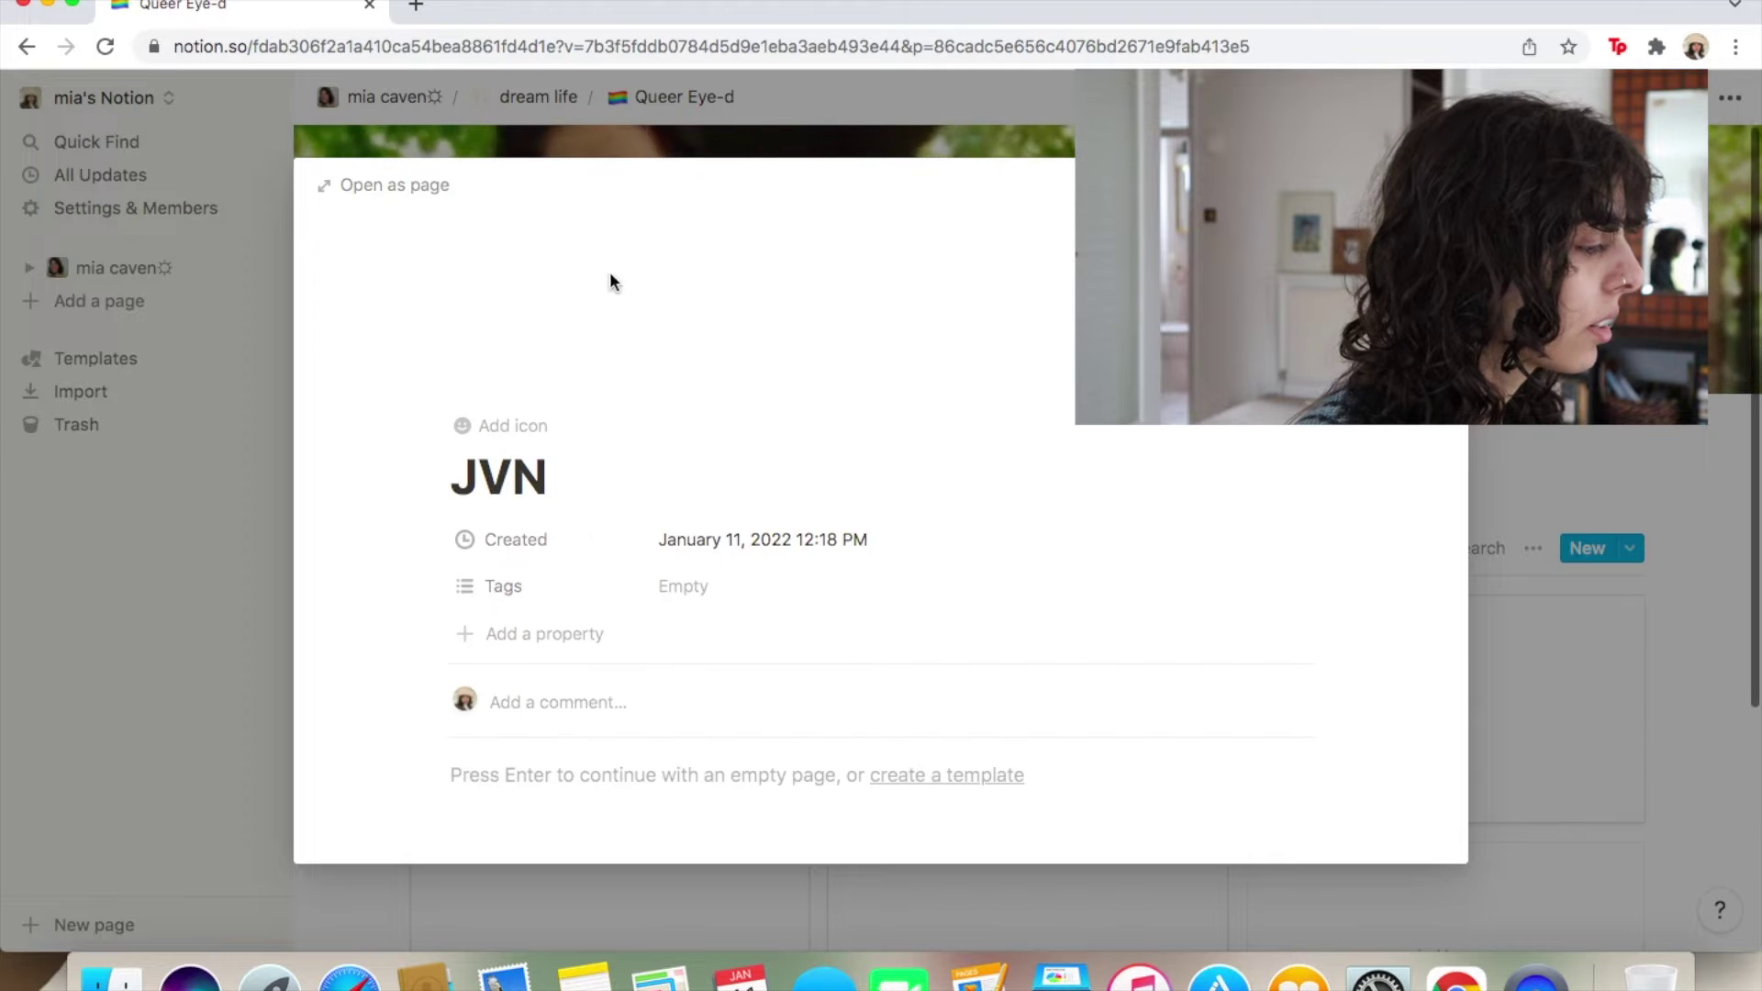
Run Google searches for 'jvn gif' and 'karamo gif' in separate new tabs.
left_click(418, 9)
type("jvn ")
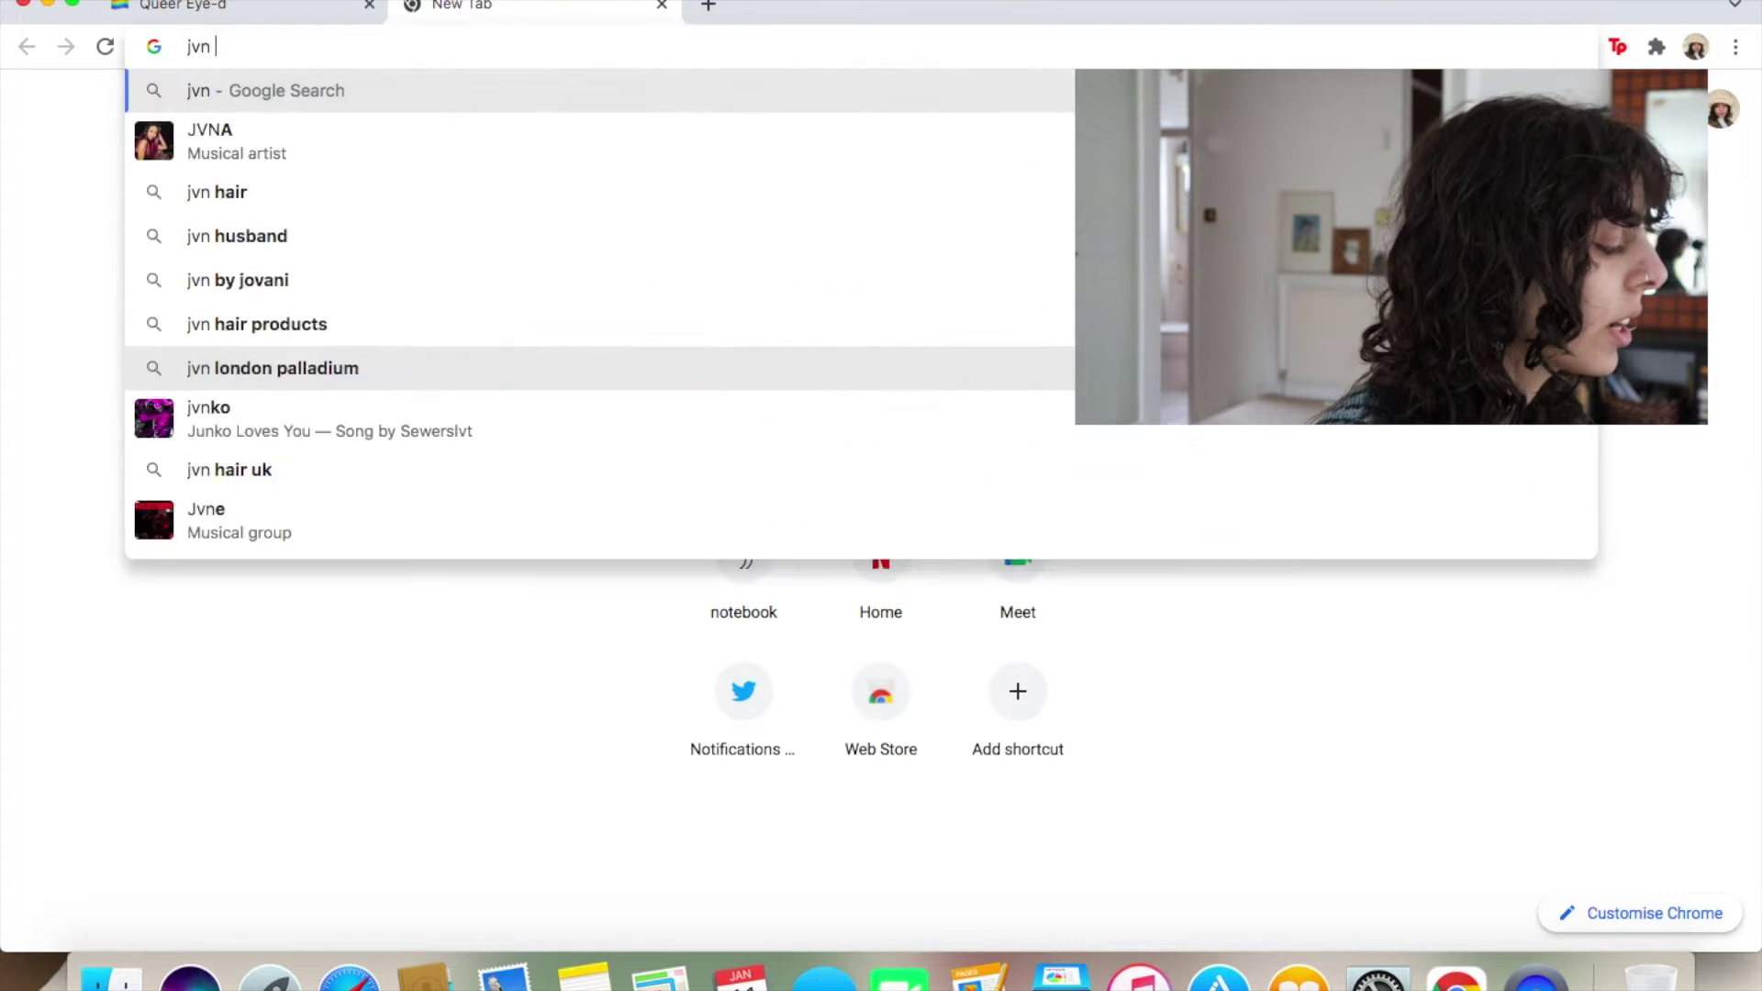
type("gif")
key("Return")
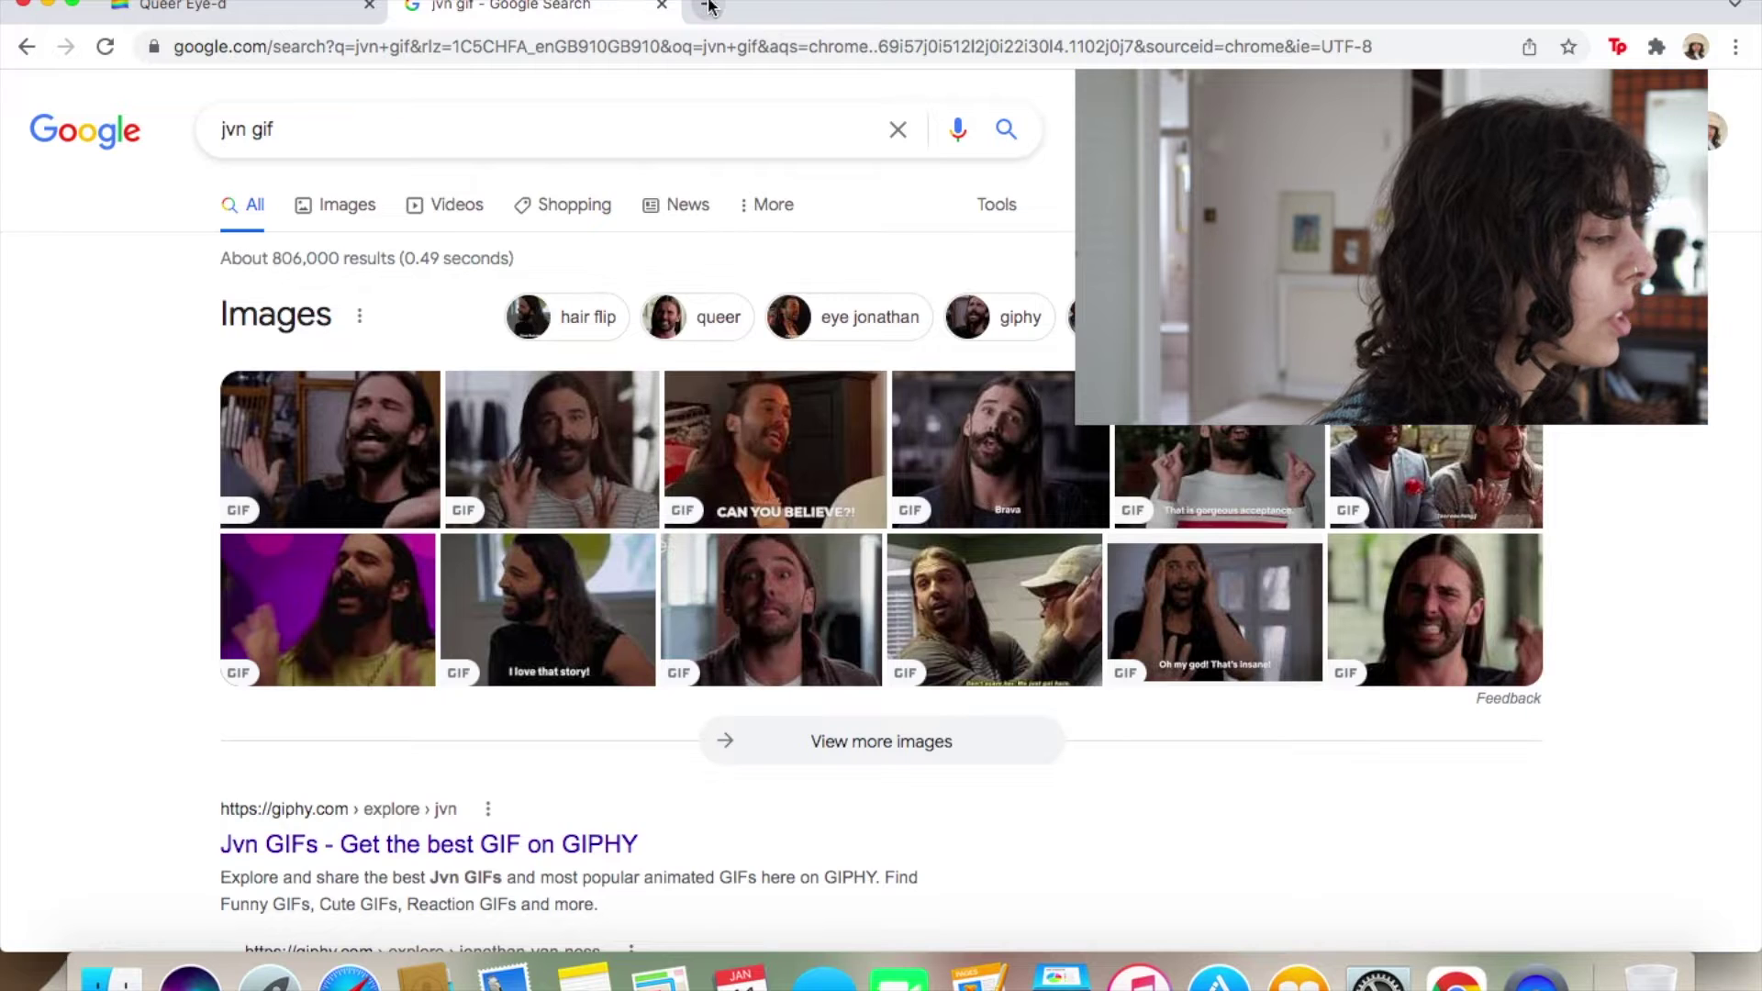
left_click(708, 8)
type("karamo g")
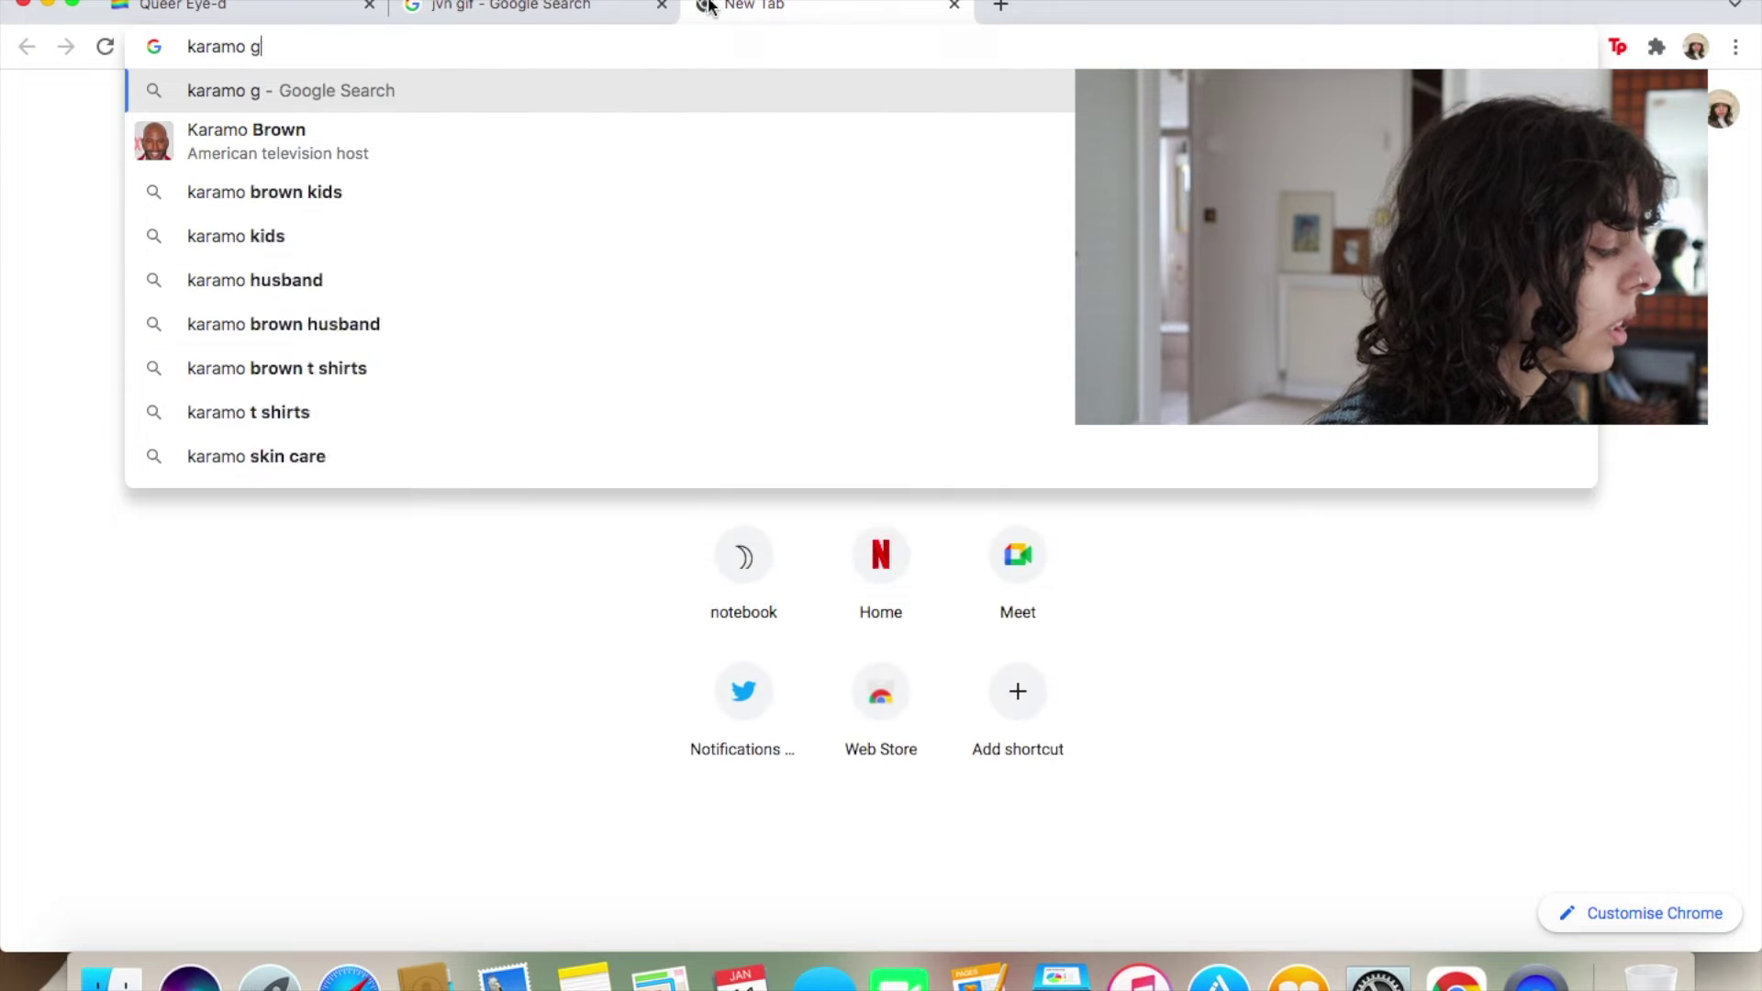
type("if")
key("Return")
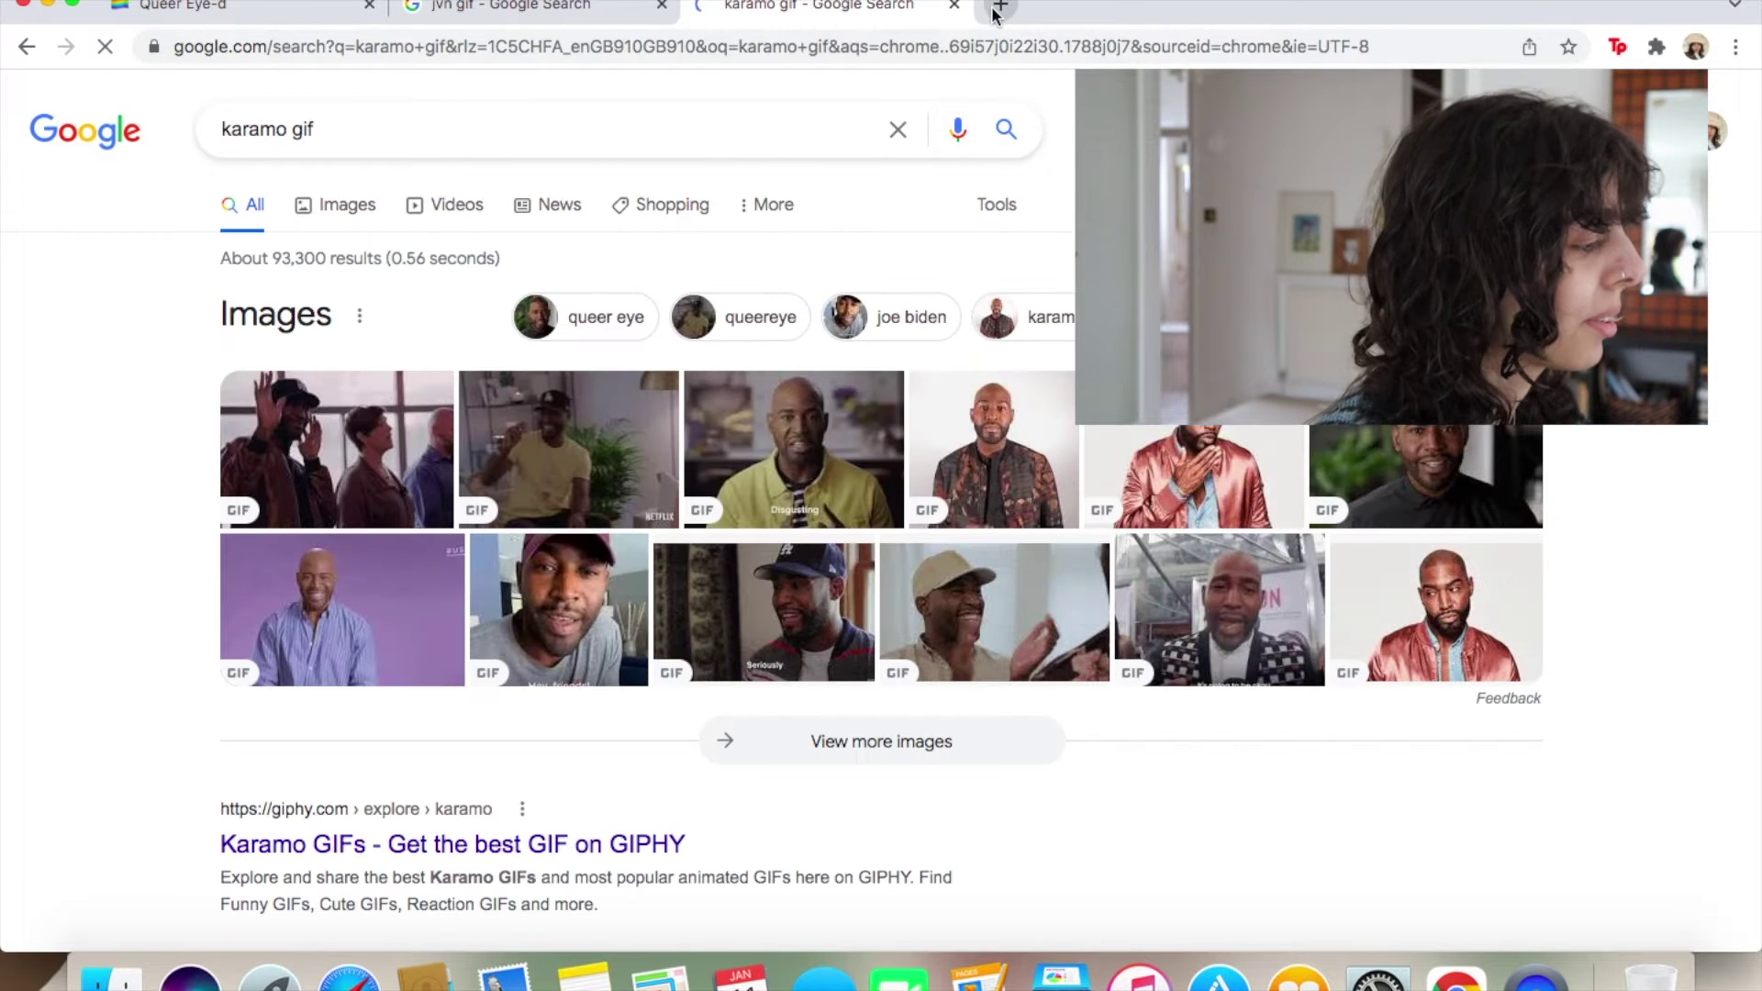
left_click(999, 7)
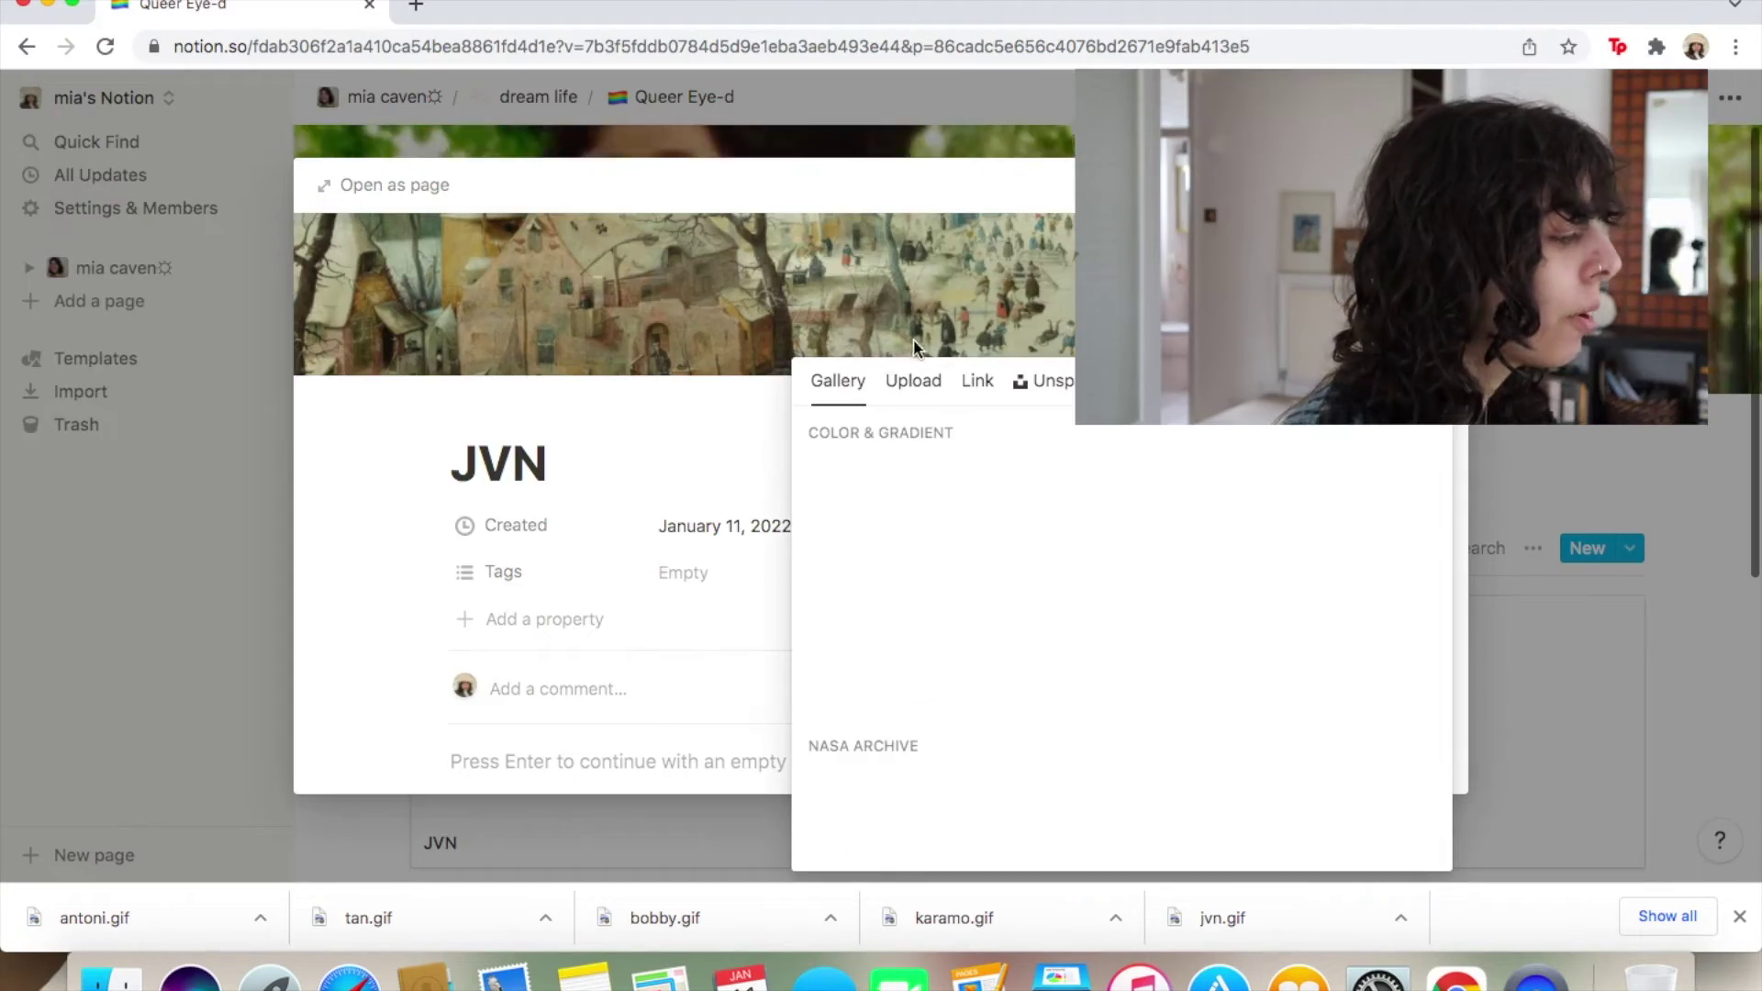
Upload jvn.gif as the JVN page cover, then pick a host GIF cover for the next card.
left_click(911, 392)
left_click(1083, 481)
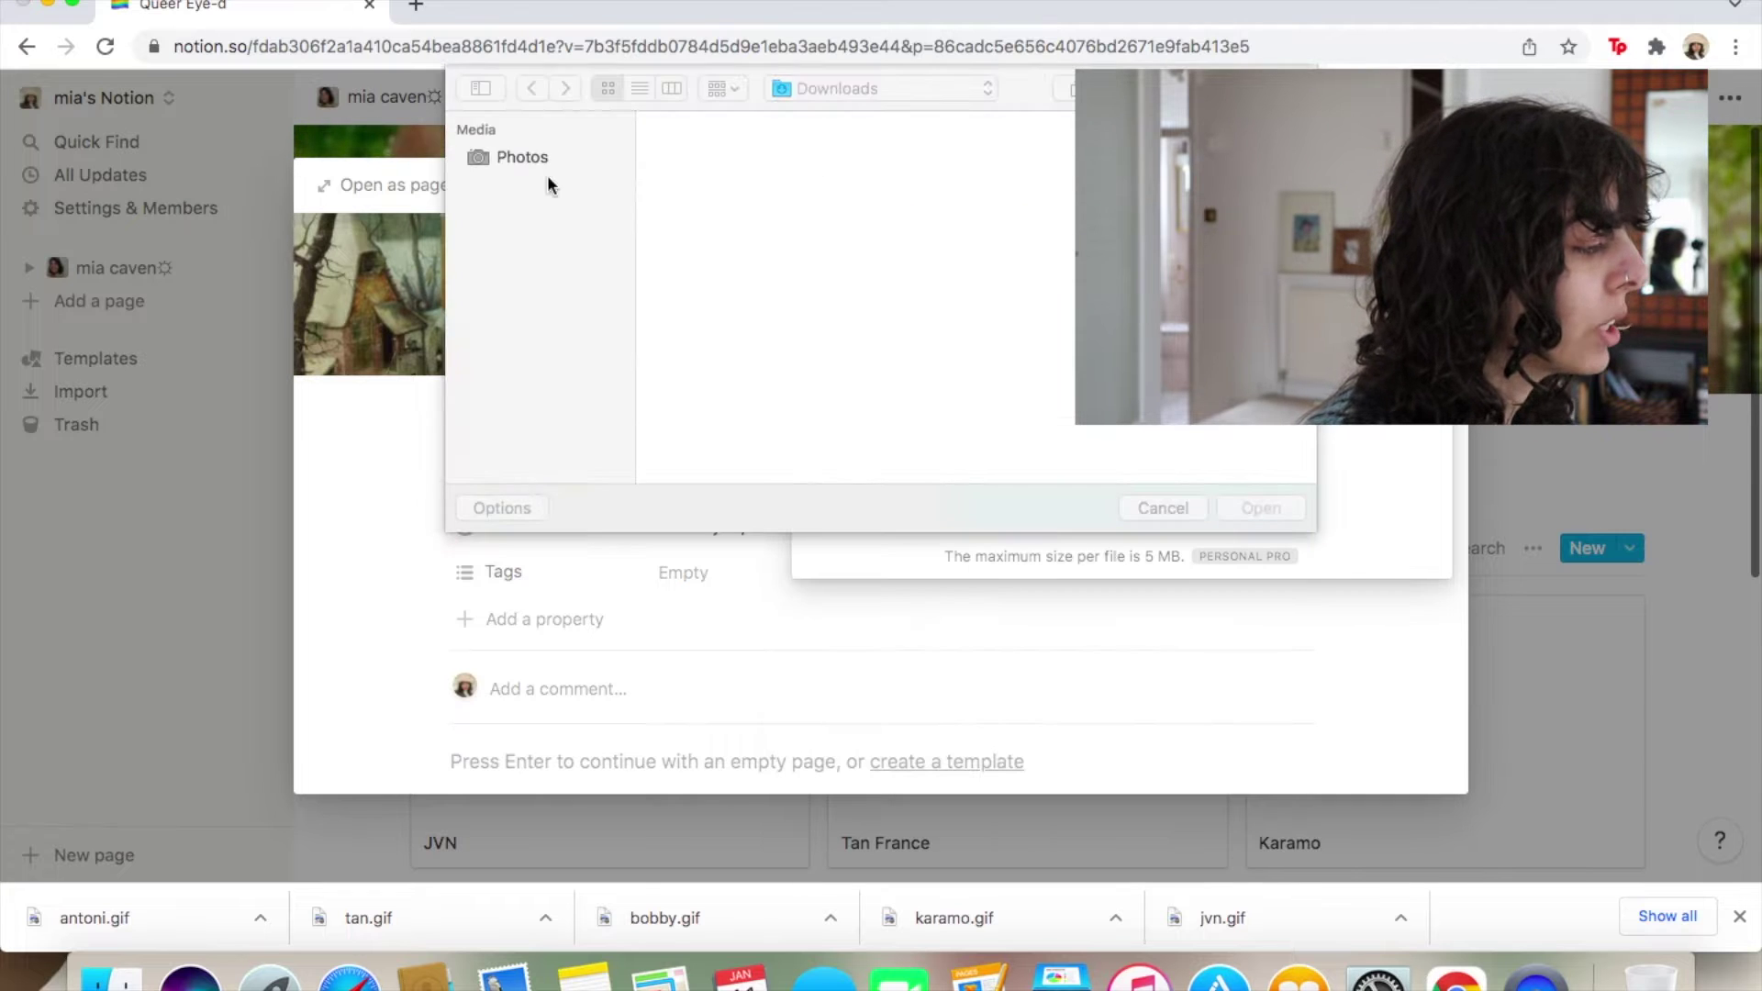
left_click(538, 187)
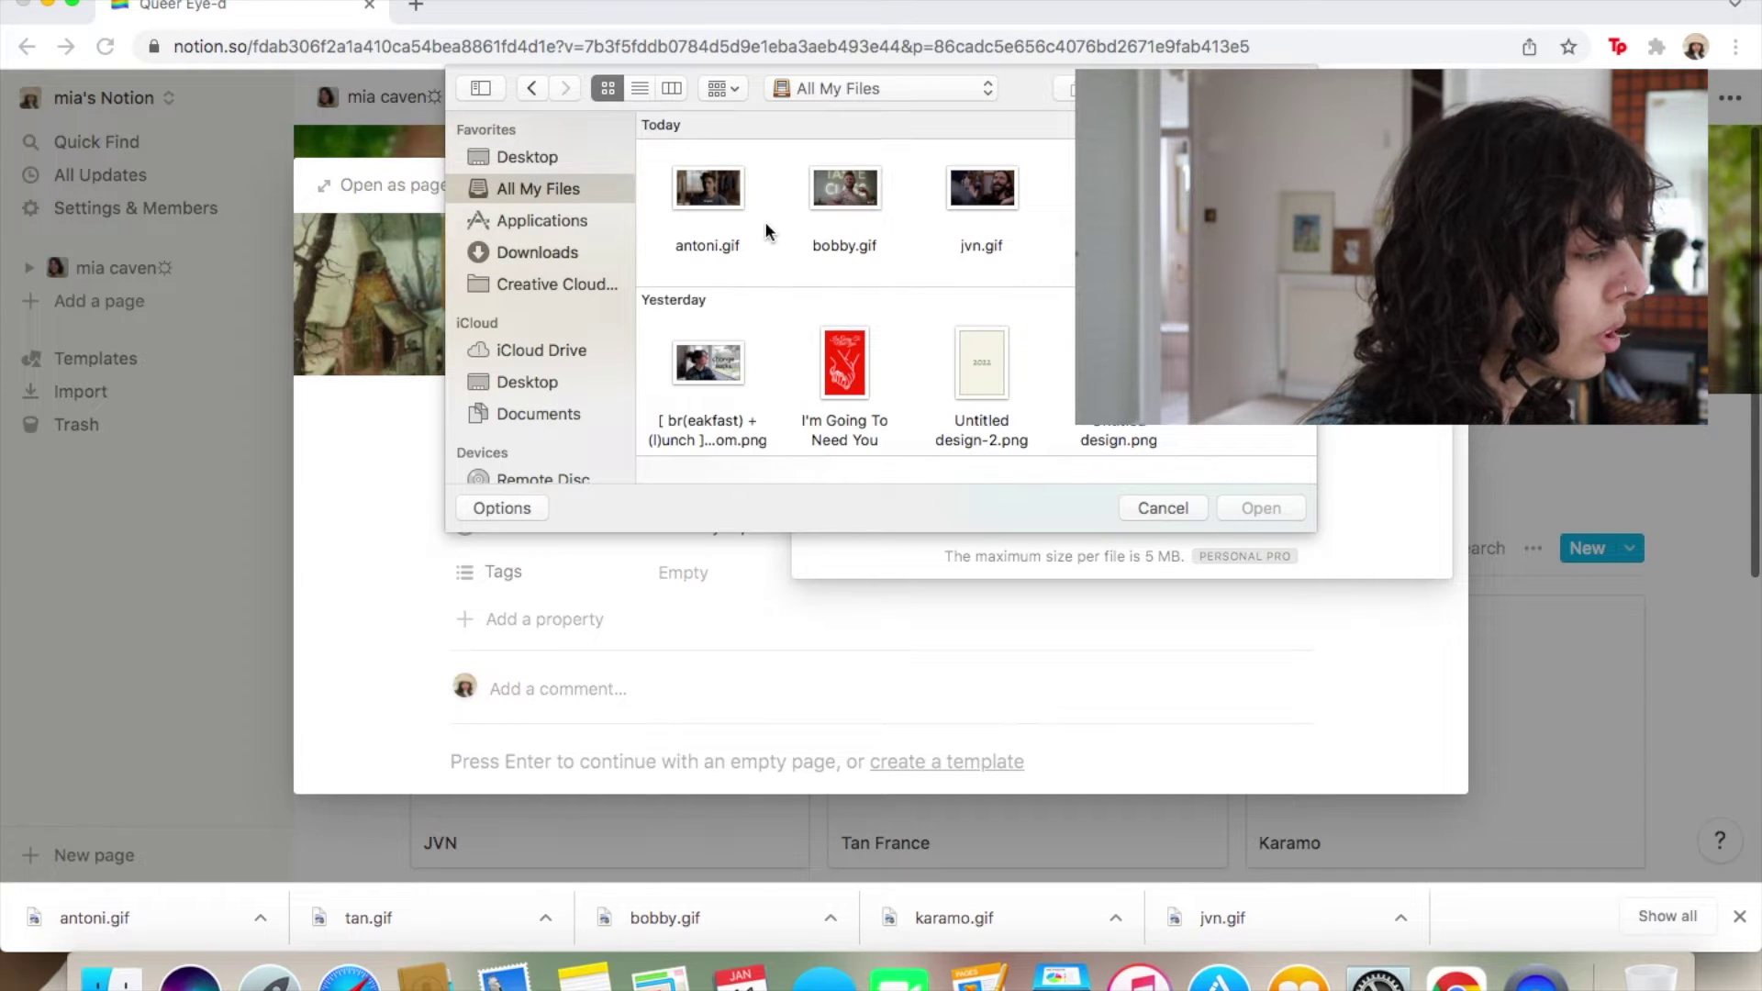
left_click(978, 191)
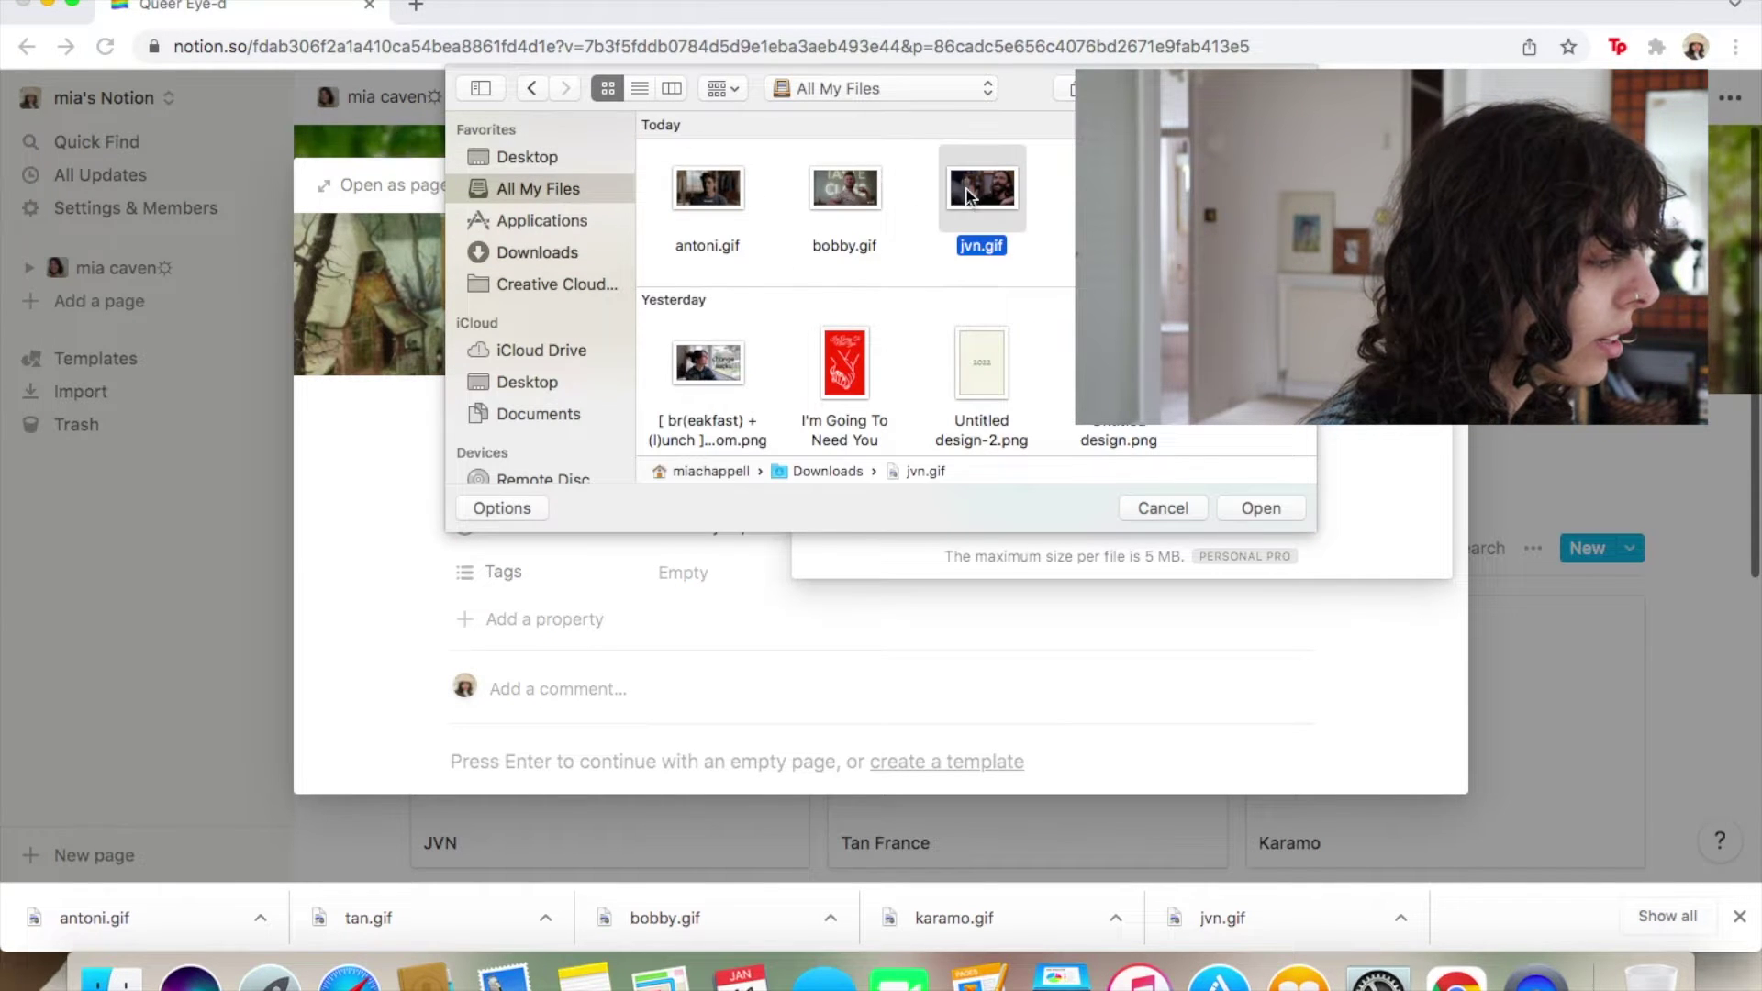
left_click(1283, 505)
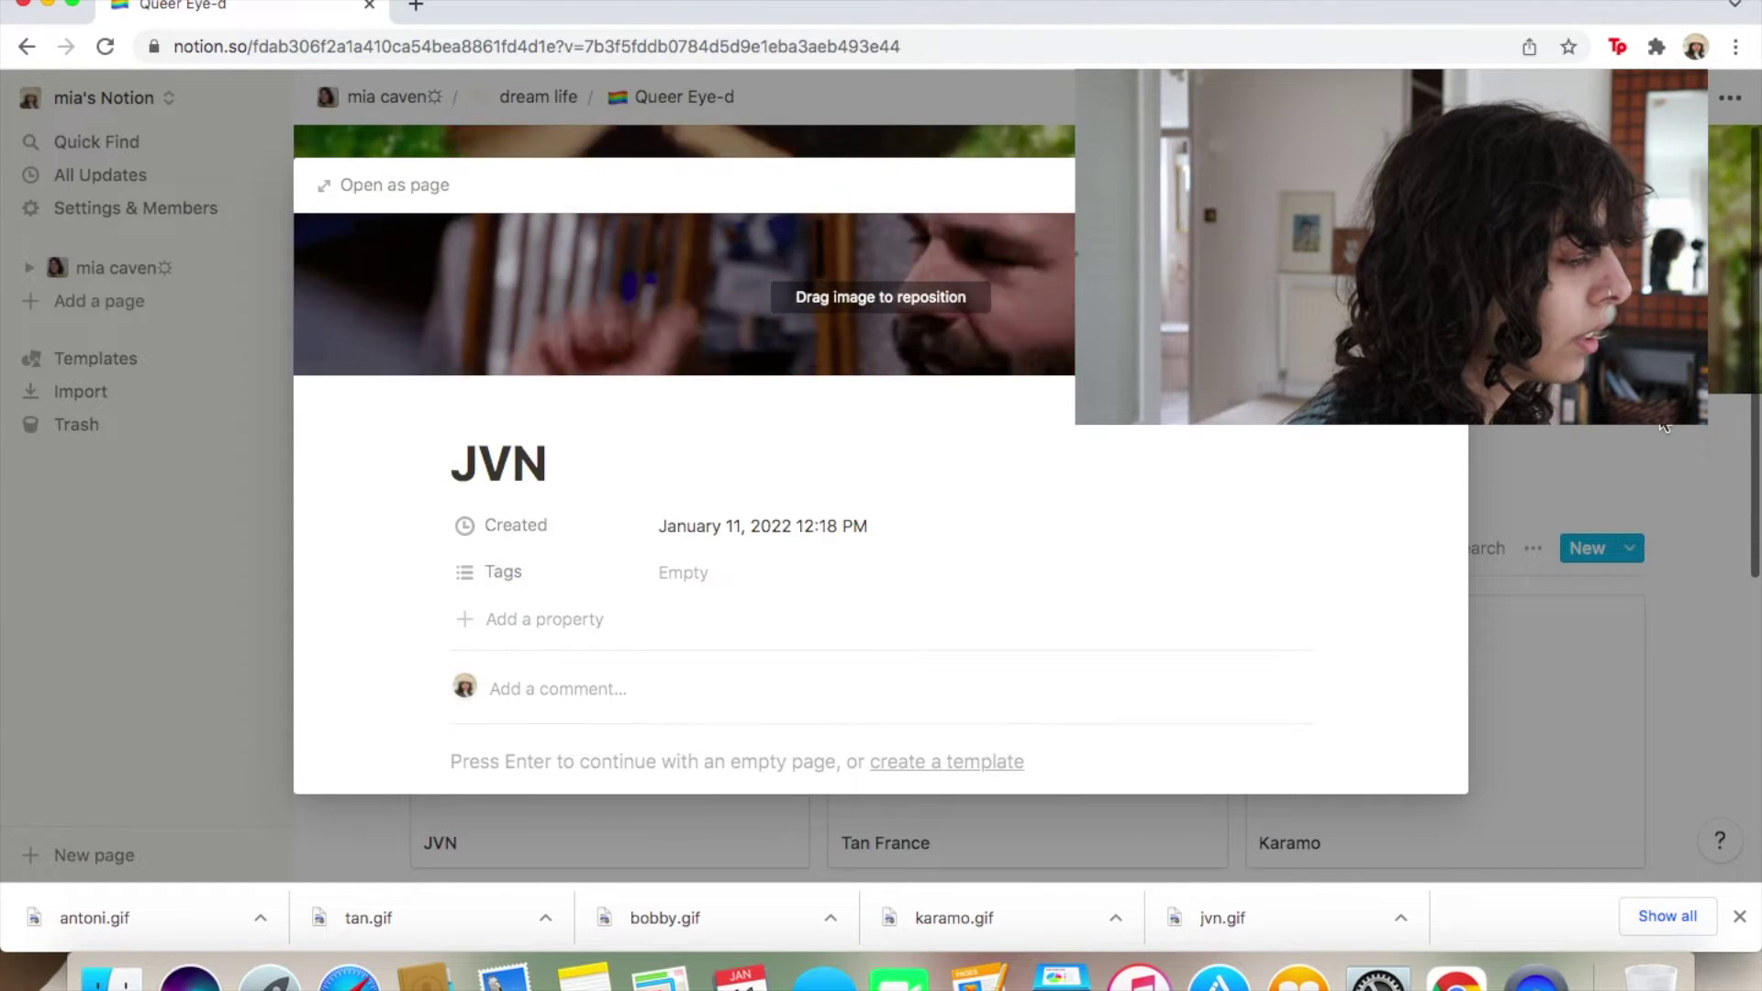
key("Escape")
left_click(1003, 732)
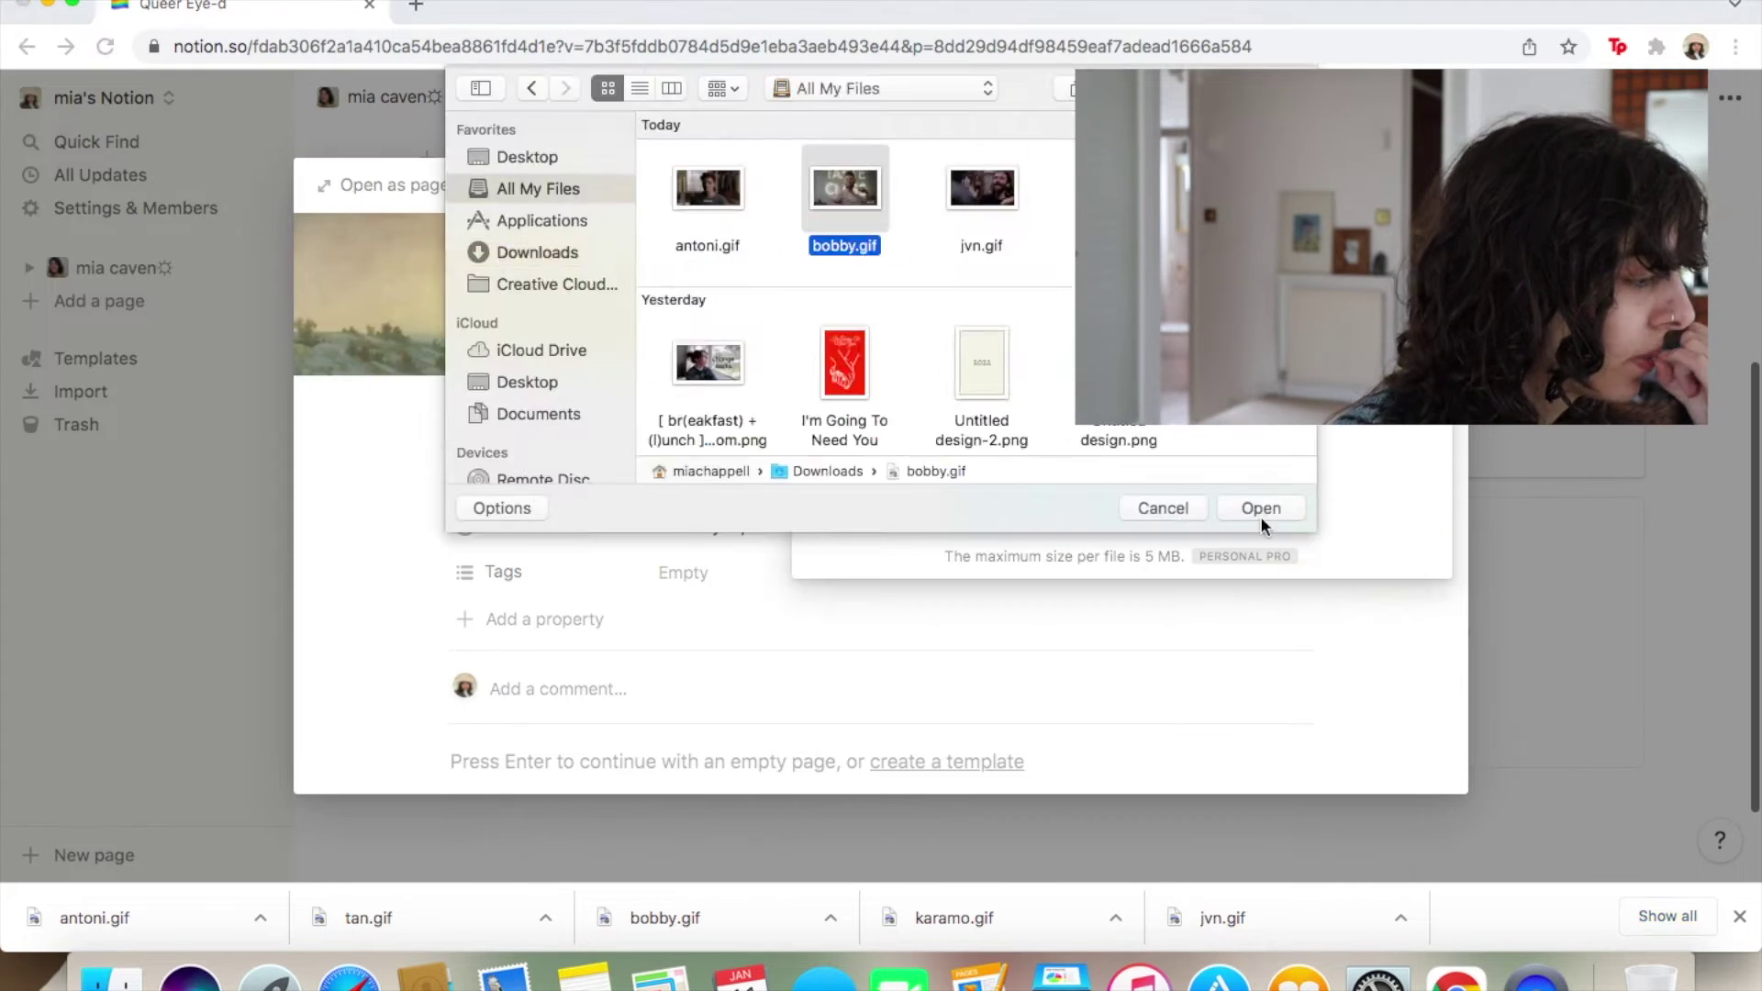
left_click(1259, 514)
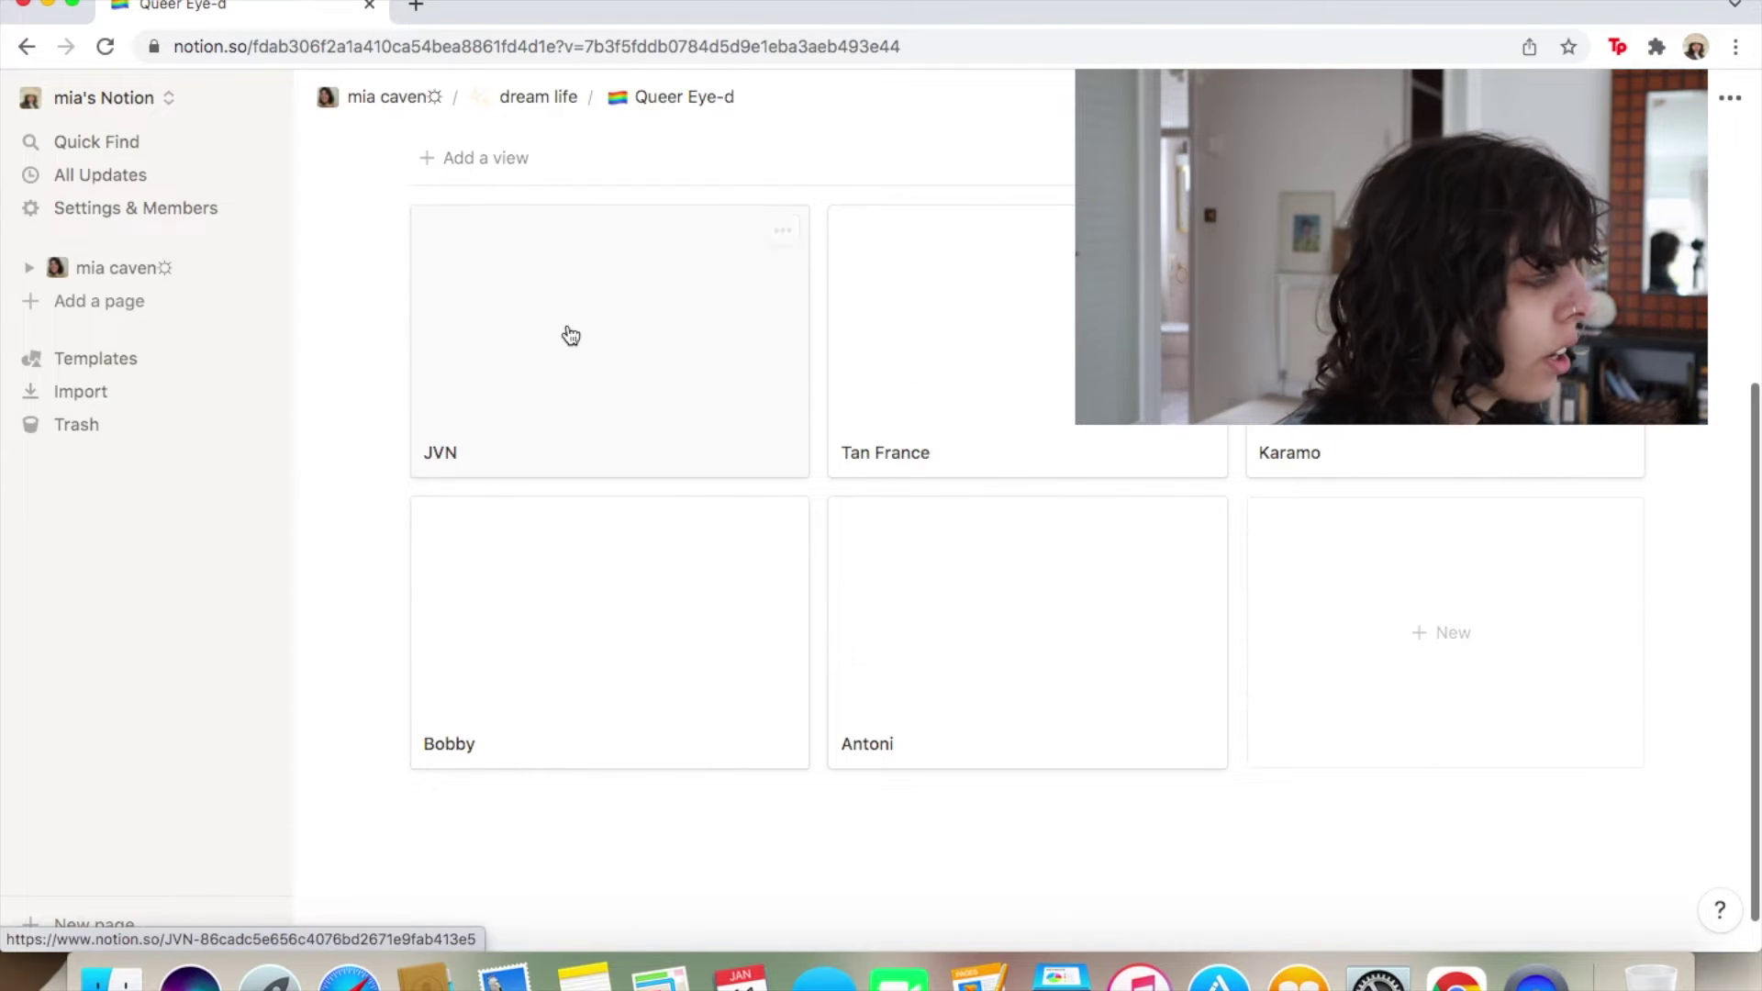
Tag the JVN card with Hair, Styling and Skin care.
left_click(571, 335)
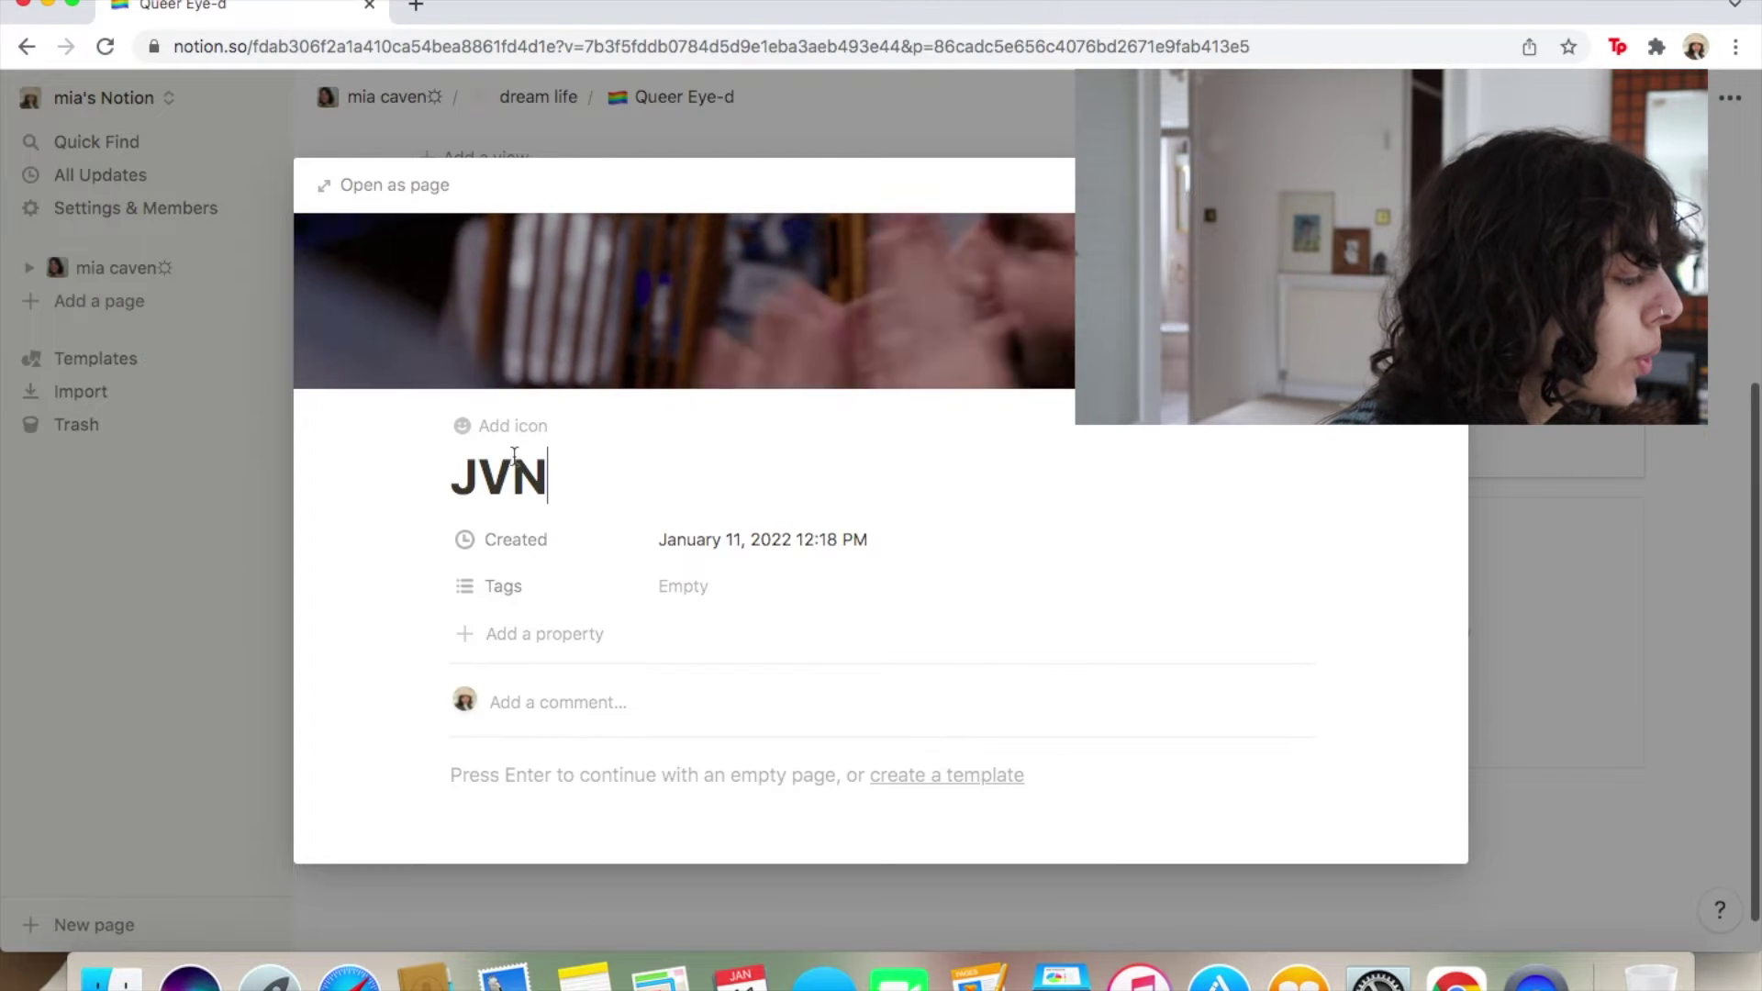
scroll(594, 711, "down", 3)
scroll(594, 712, "up", 3)
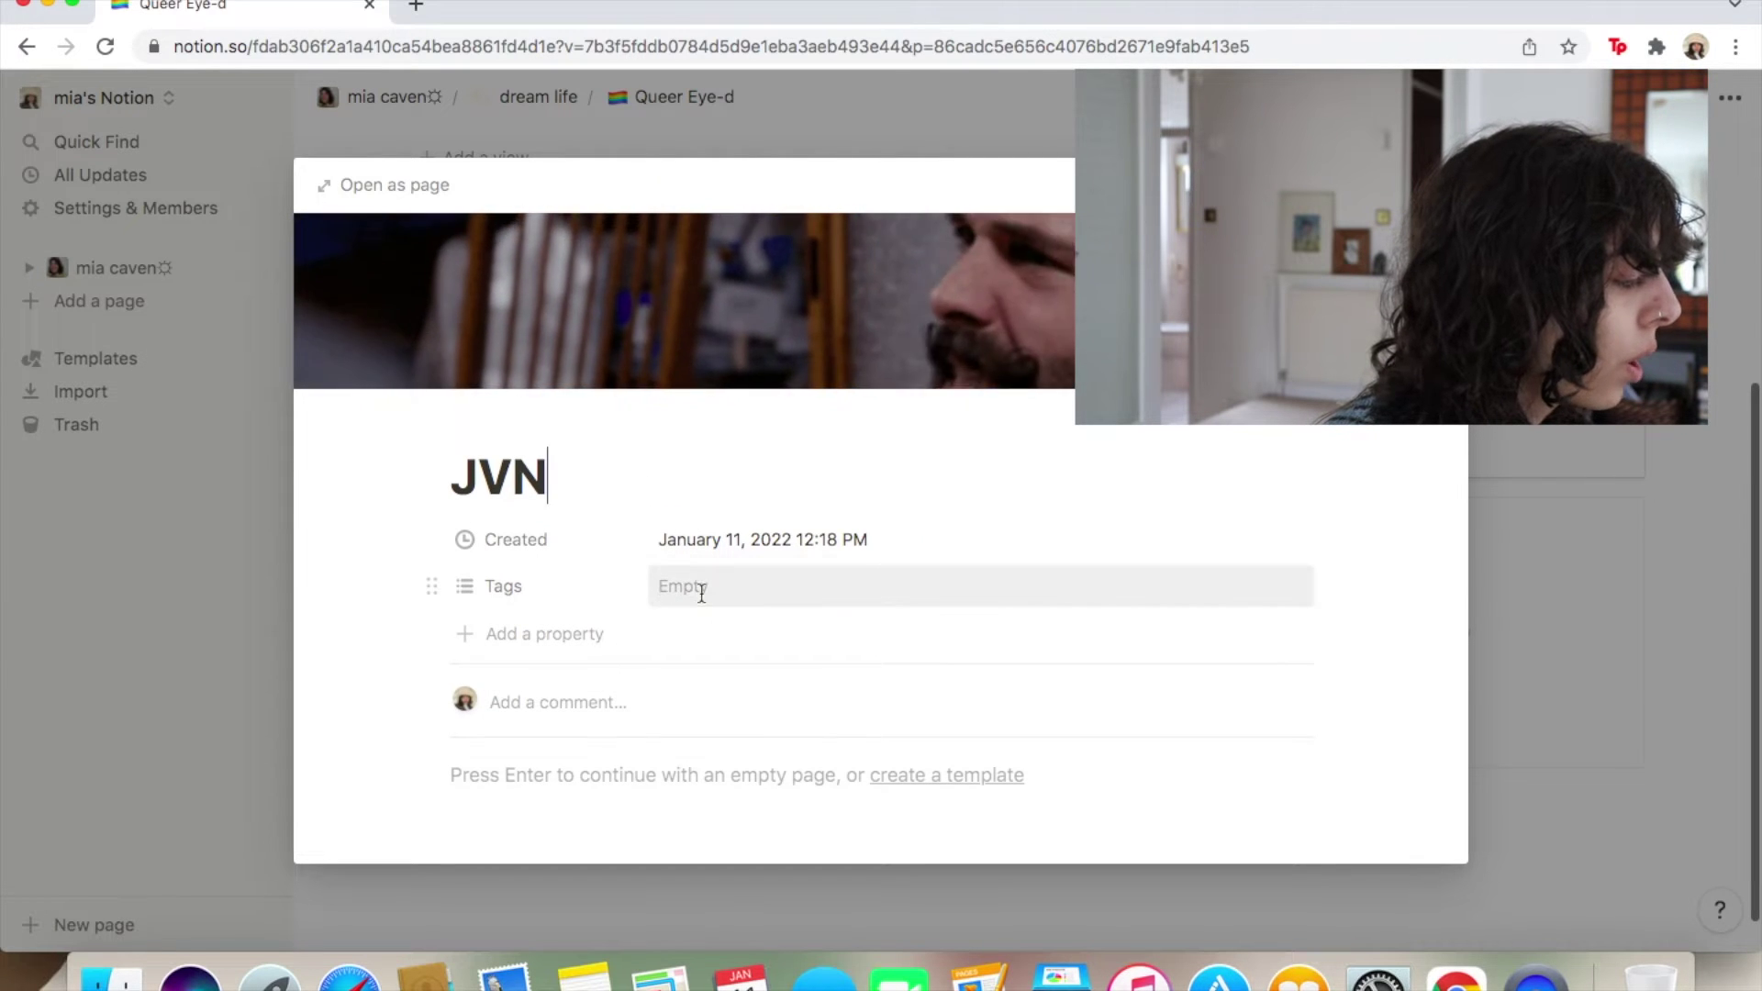
left_click(663, 602)
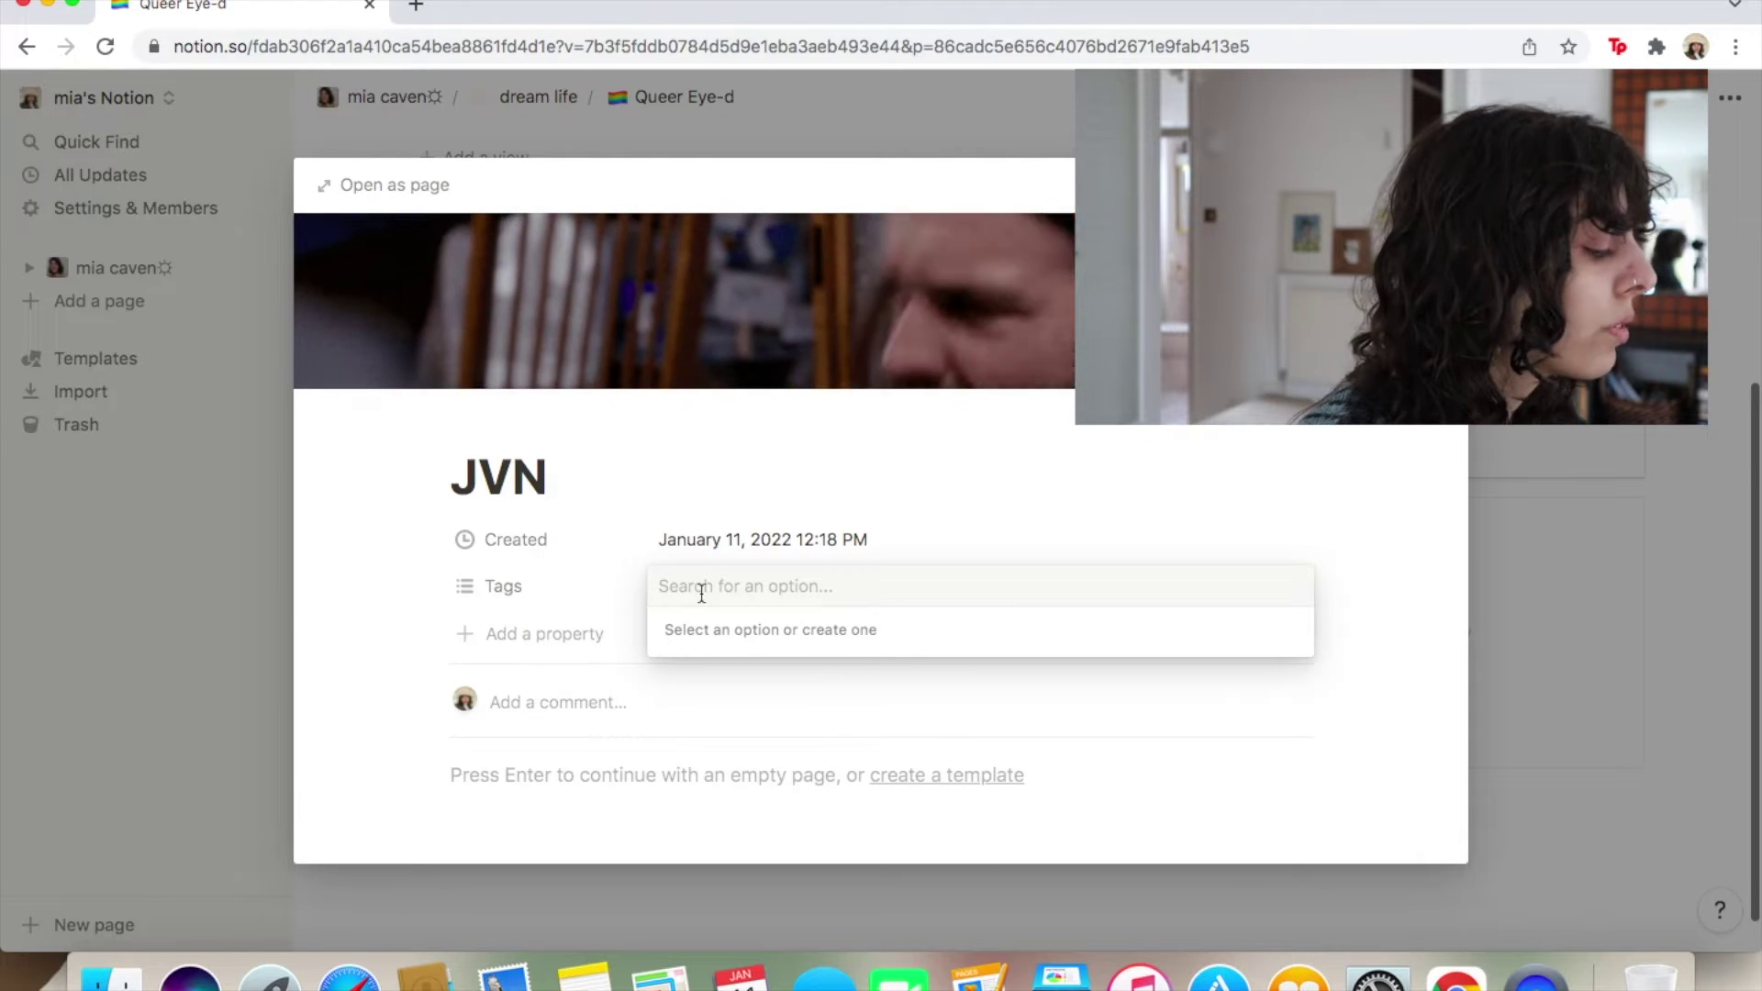
type("Hair")
key("Return")
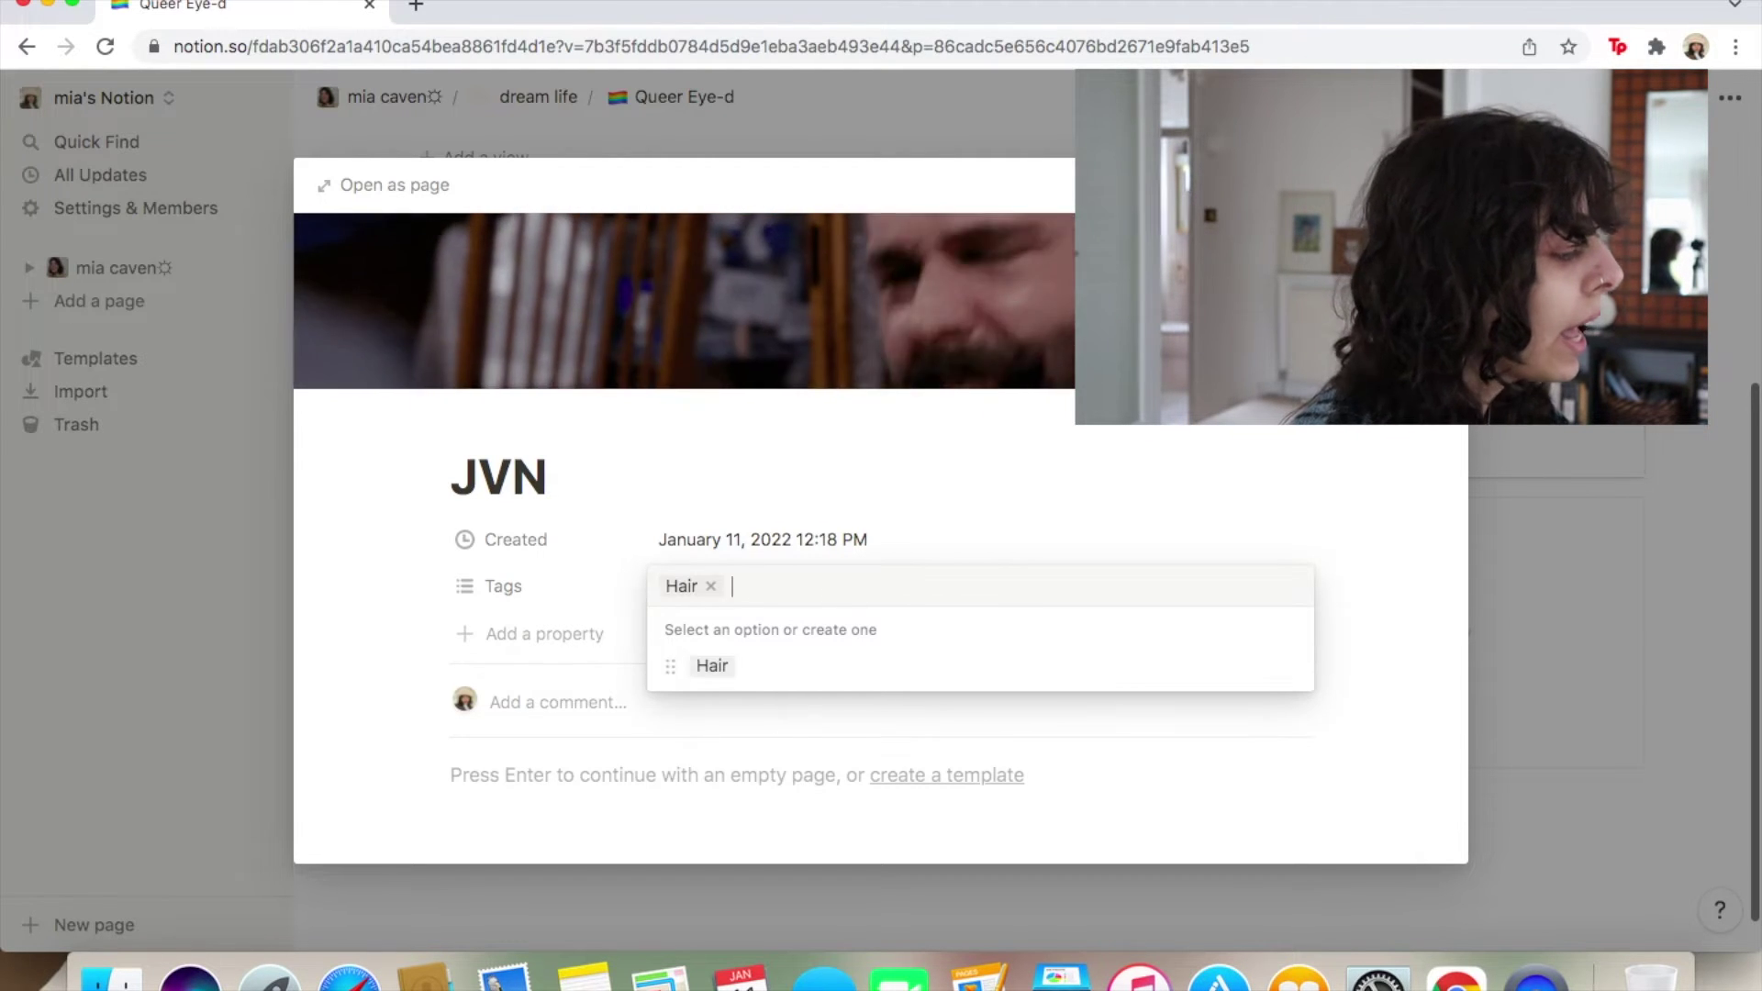
type("Styling")
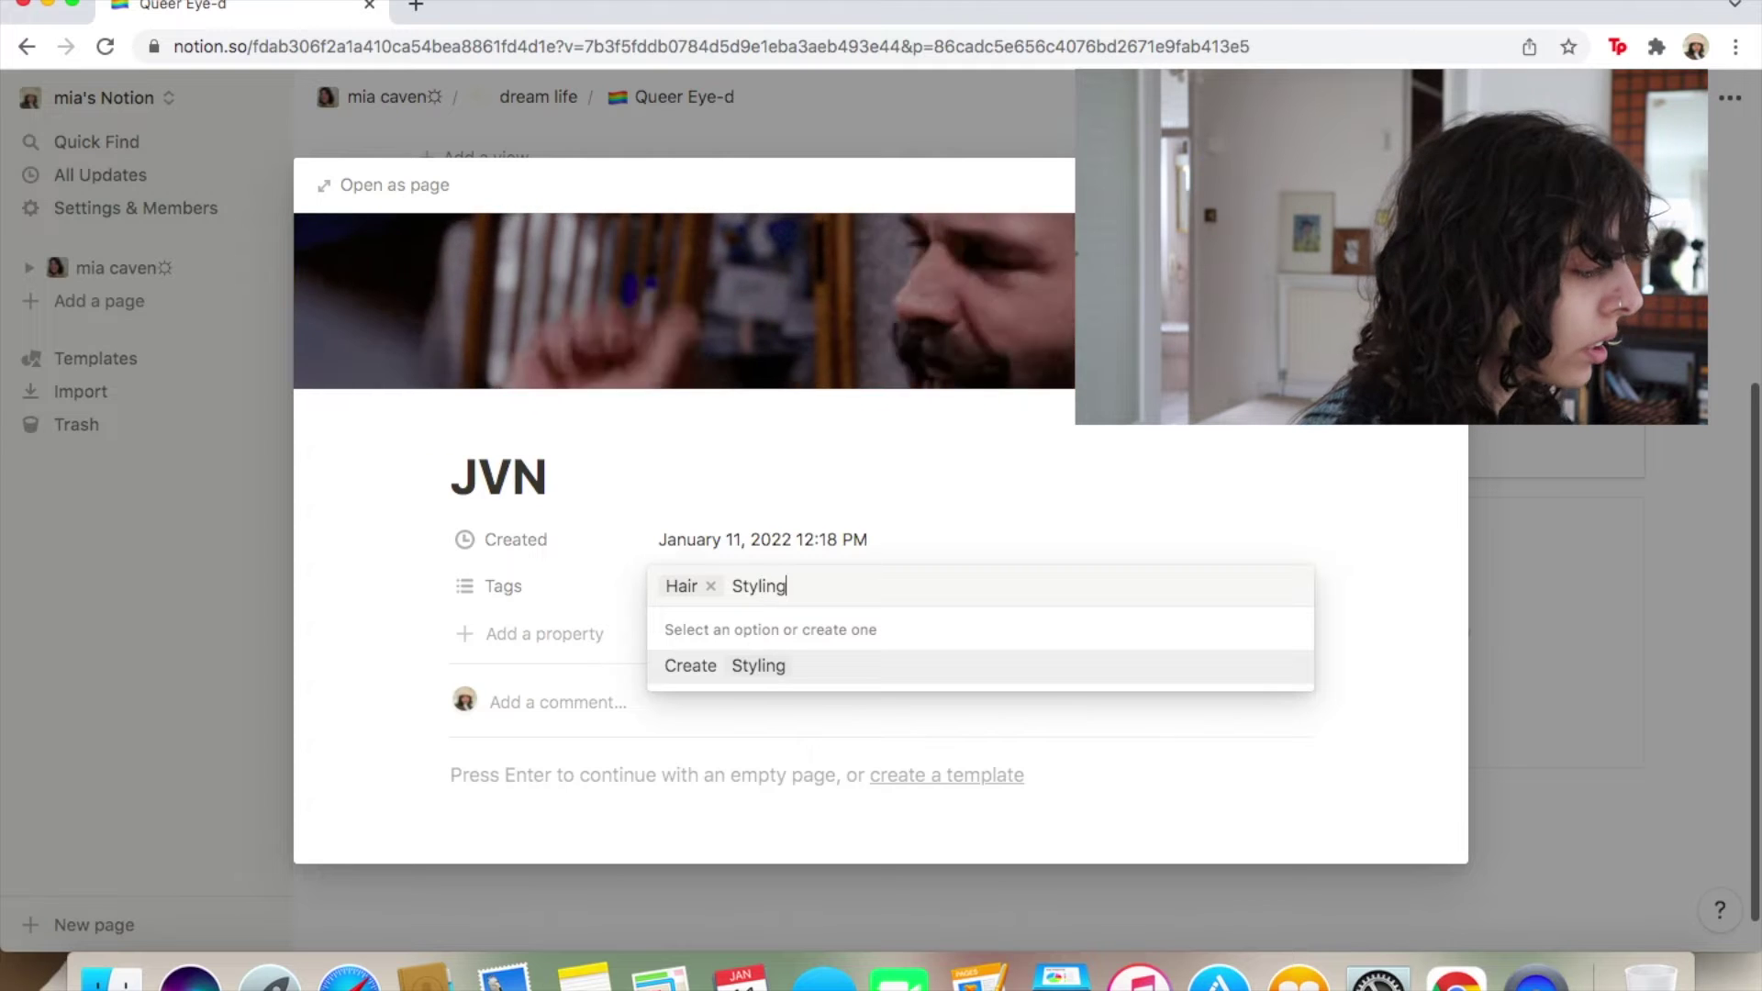
key("Return")
type("Sk")
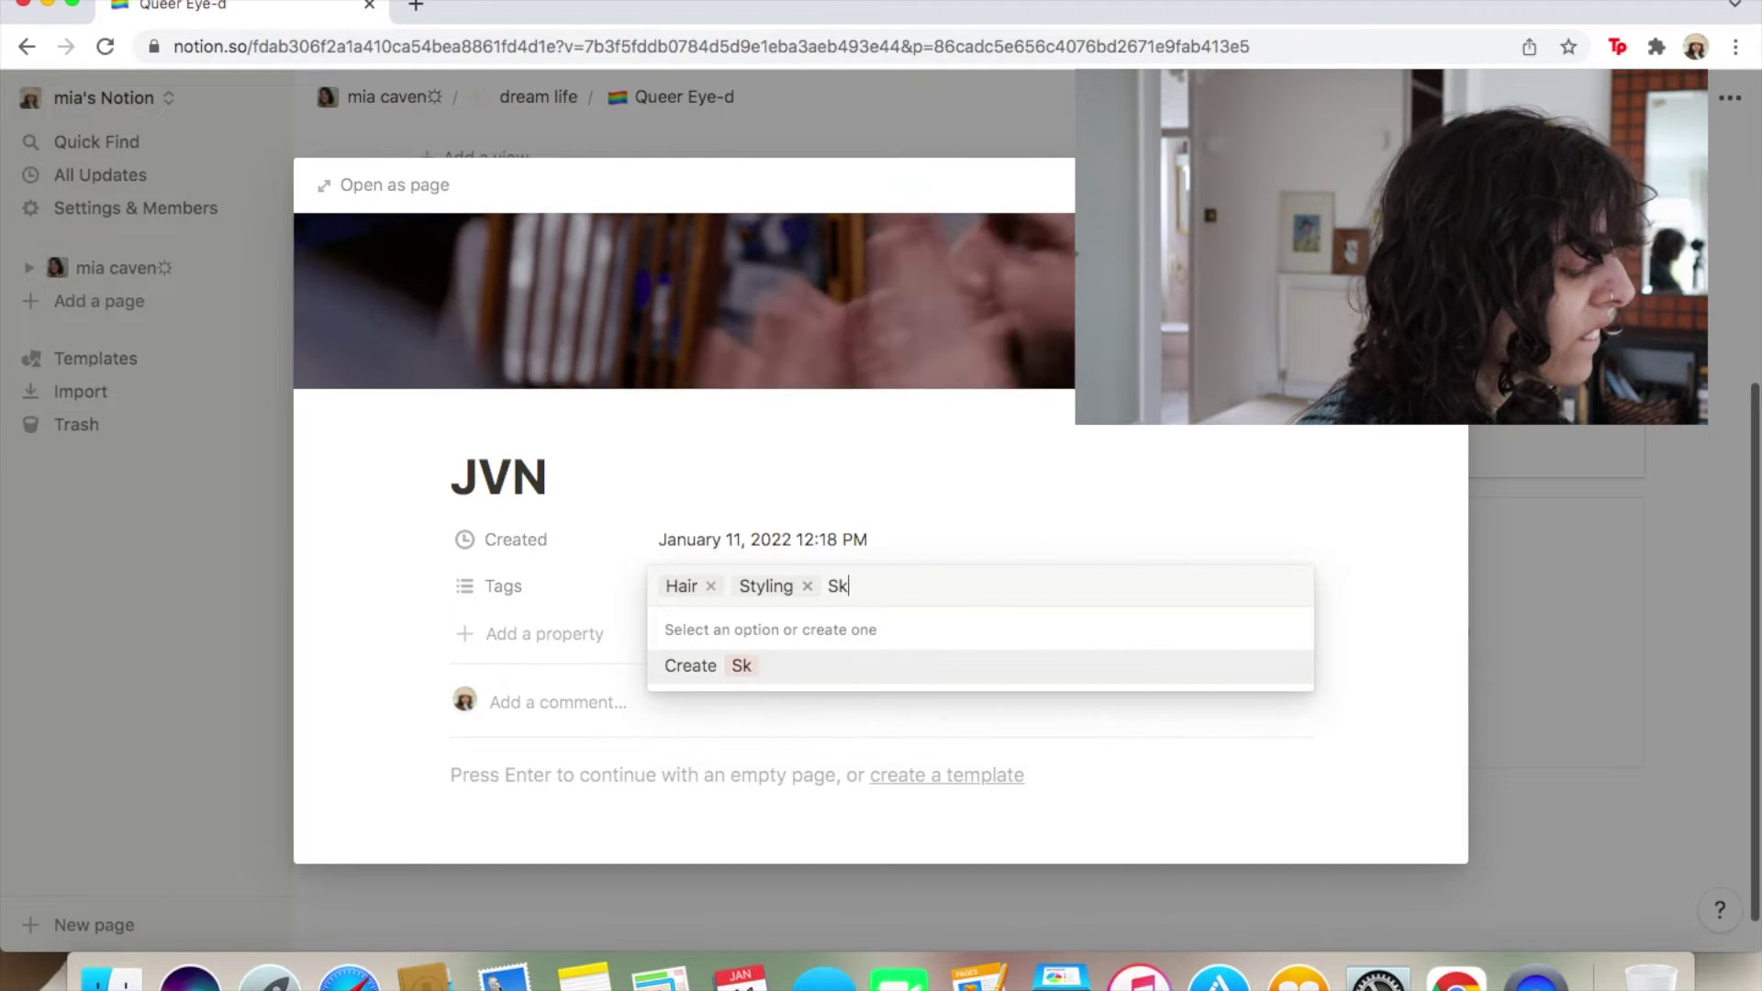
type("in care")
key("Return")
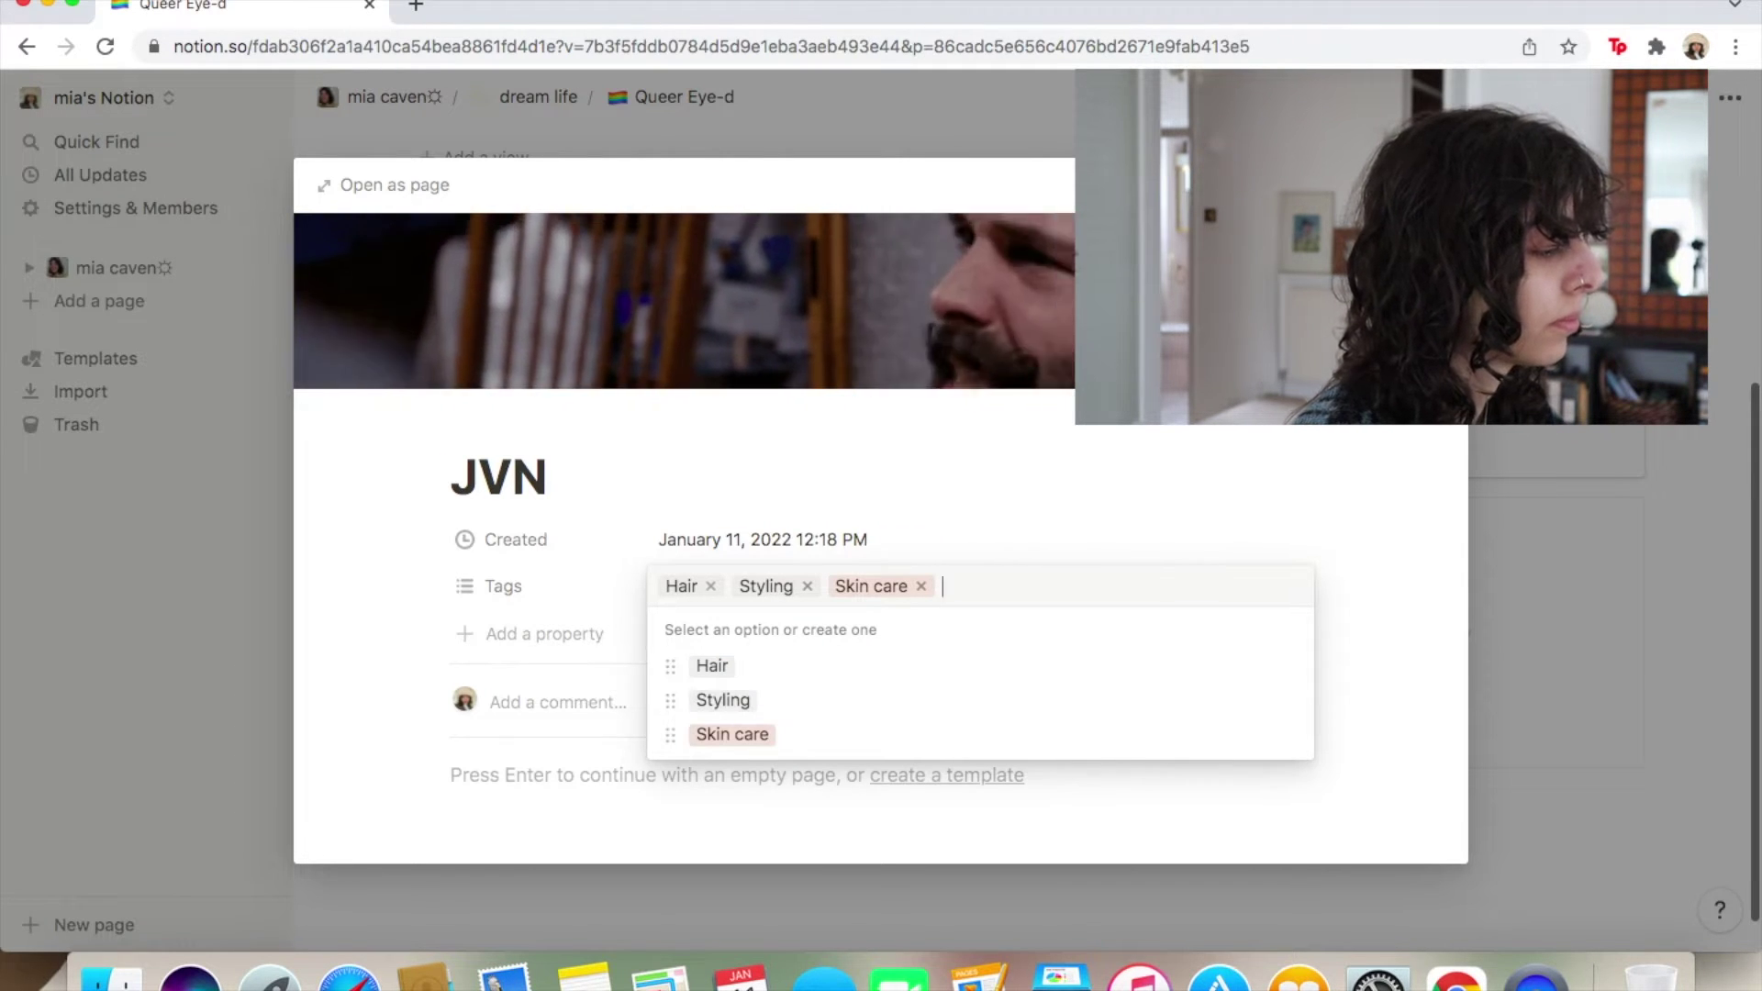
left_click(1310, 462)
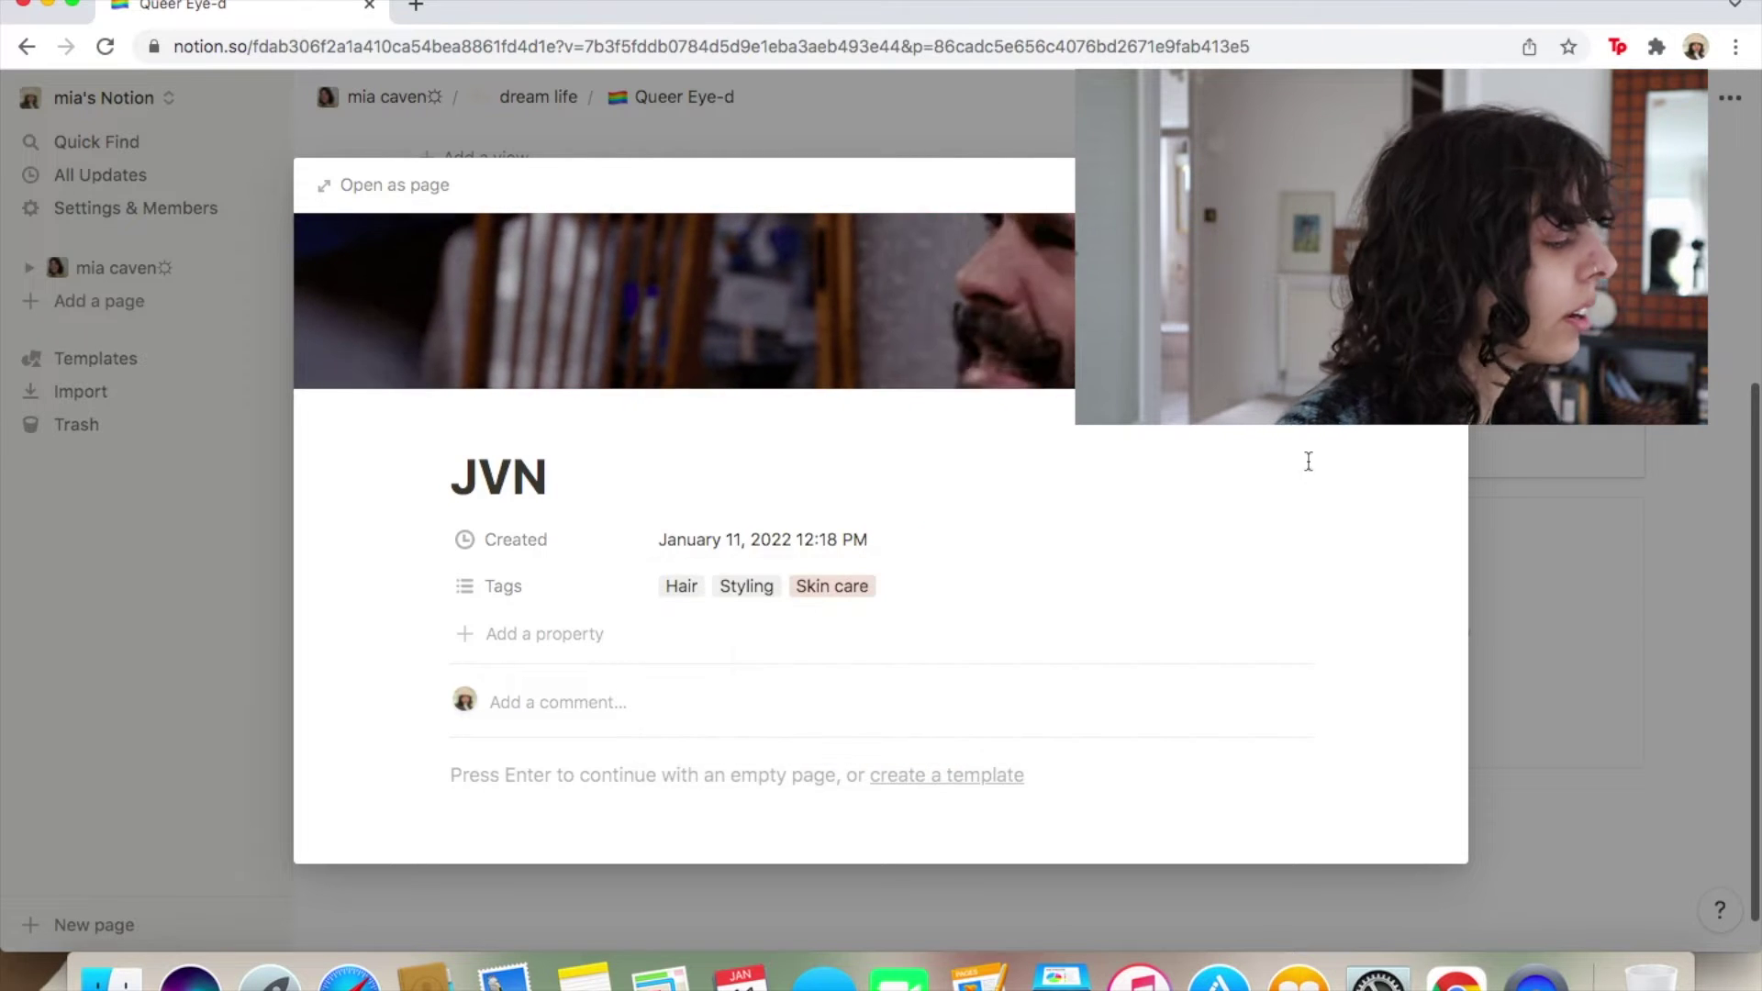
left_click(1579, 516)
Tag the Tan France card with Fashion.
left_click(939, 362)
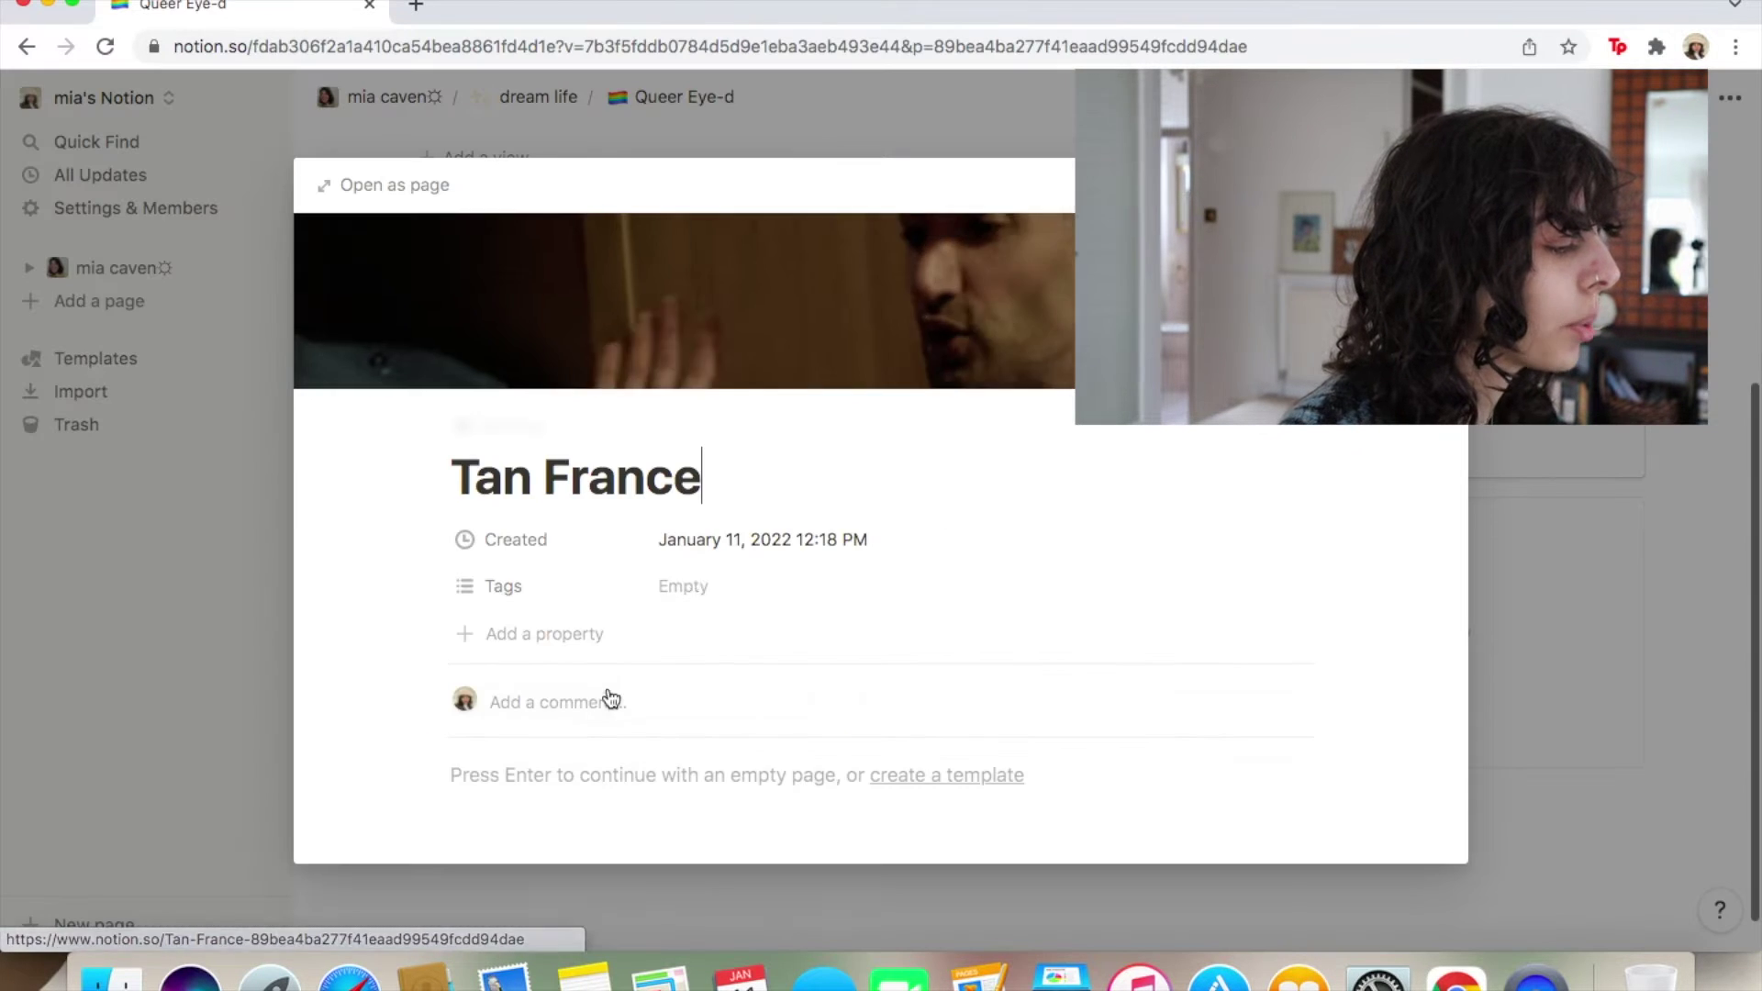
left_click(697, 594)
type("Fashion")
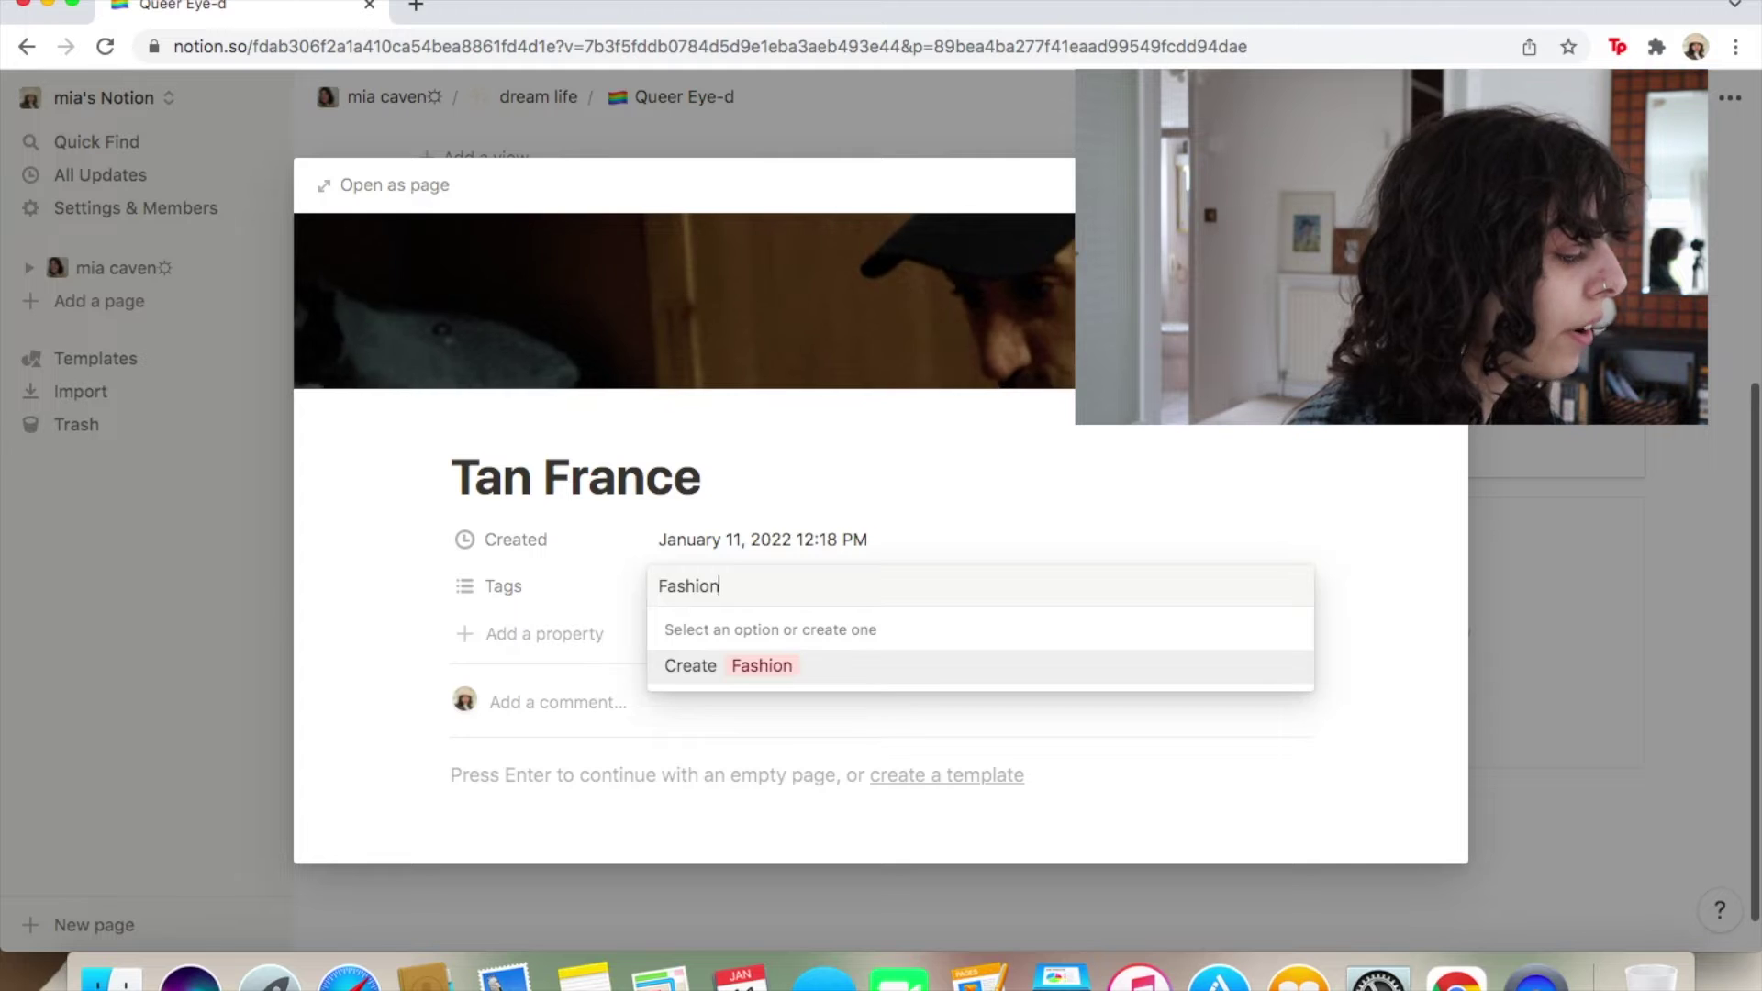
key("Return")
left_click(1261, 540)
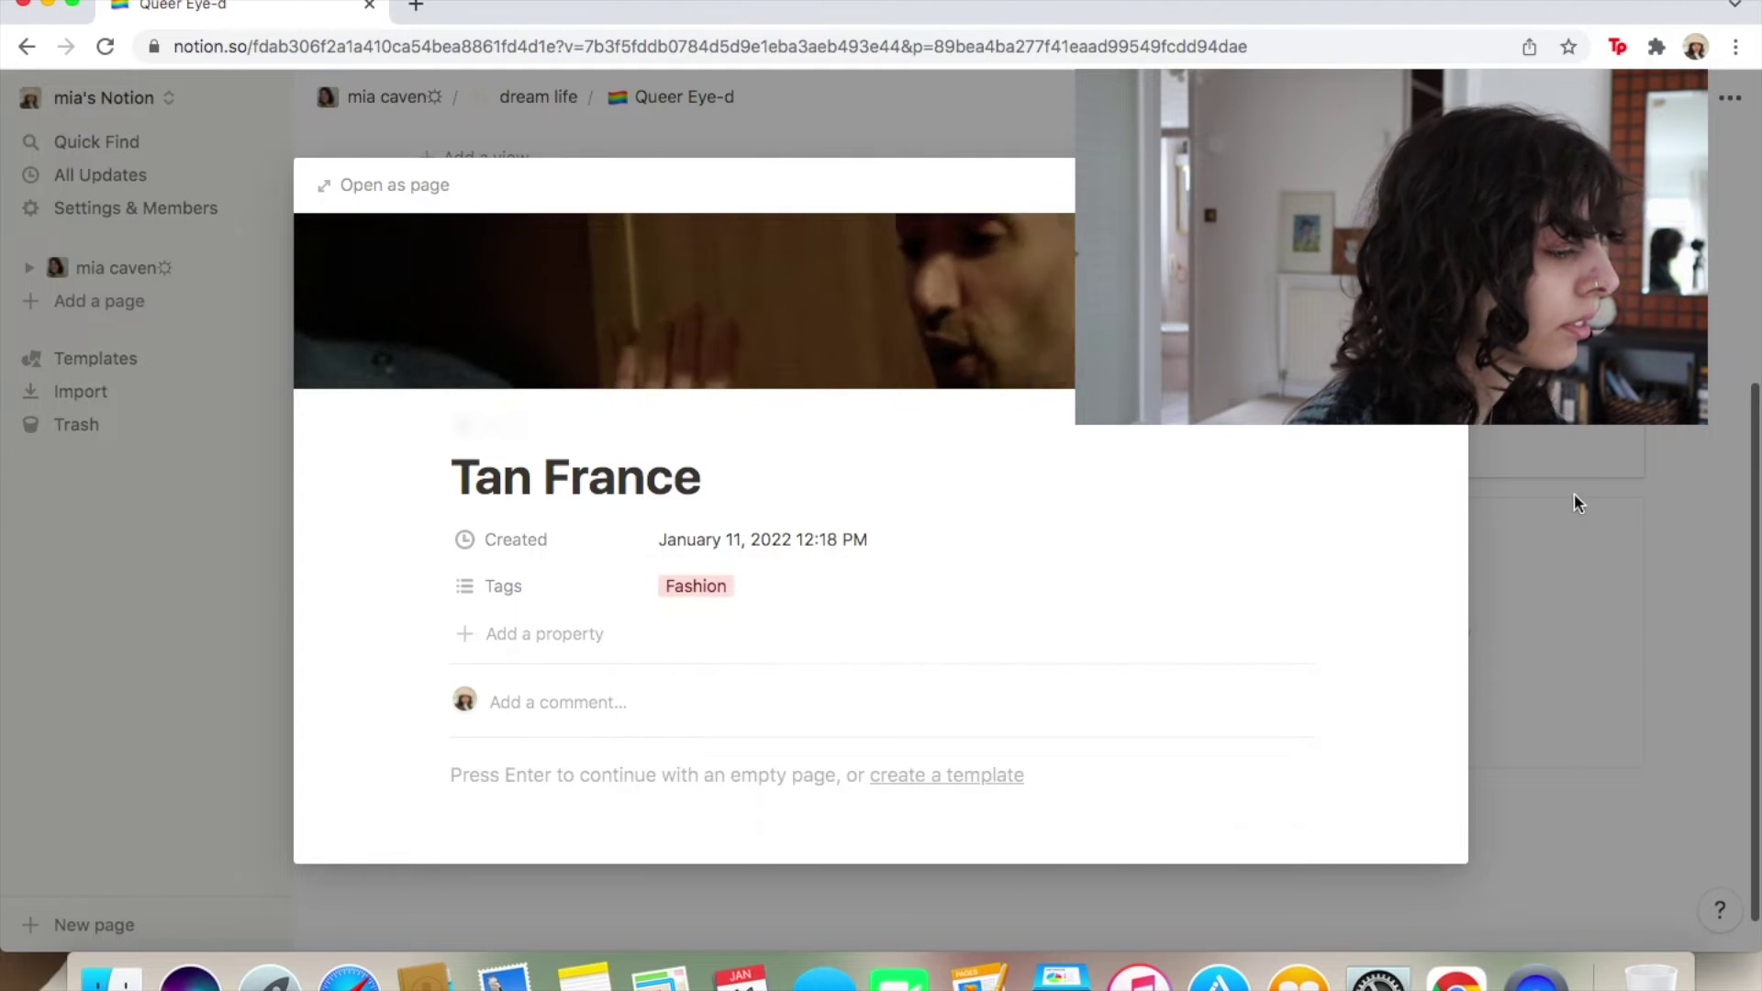
left_click(1593, 499)
Tag the Karamo card with Therapy and Emotional abundance.
left_click(1551, 430)
left_click(901, 587)
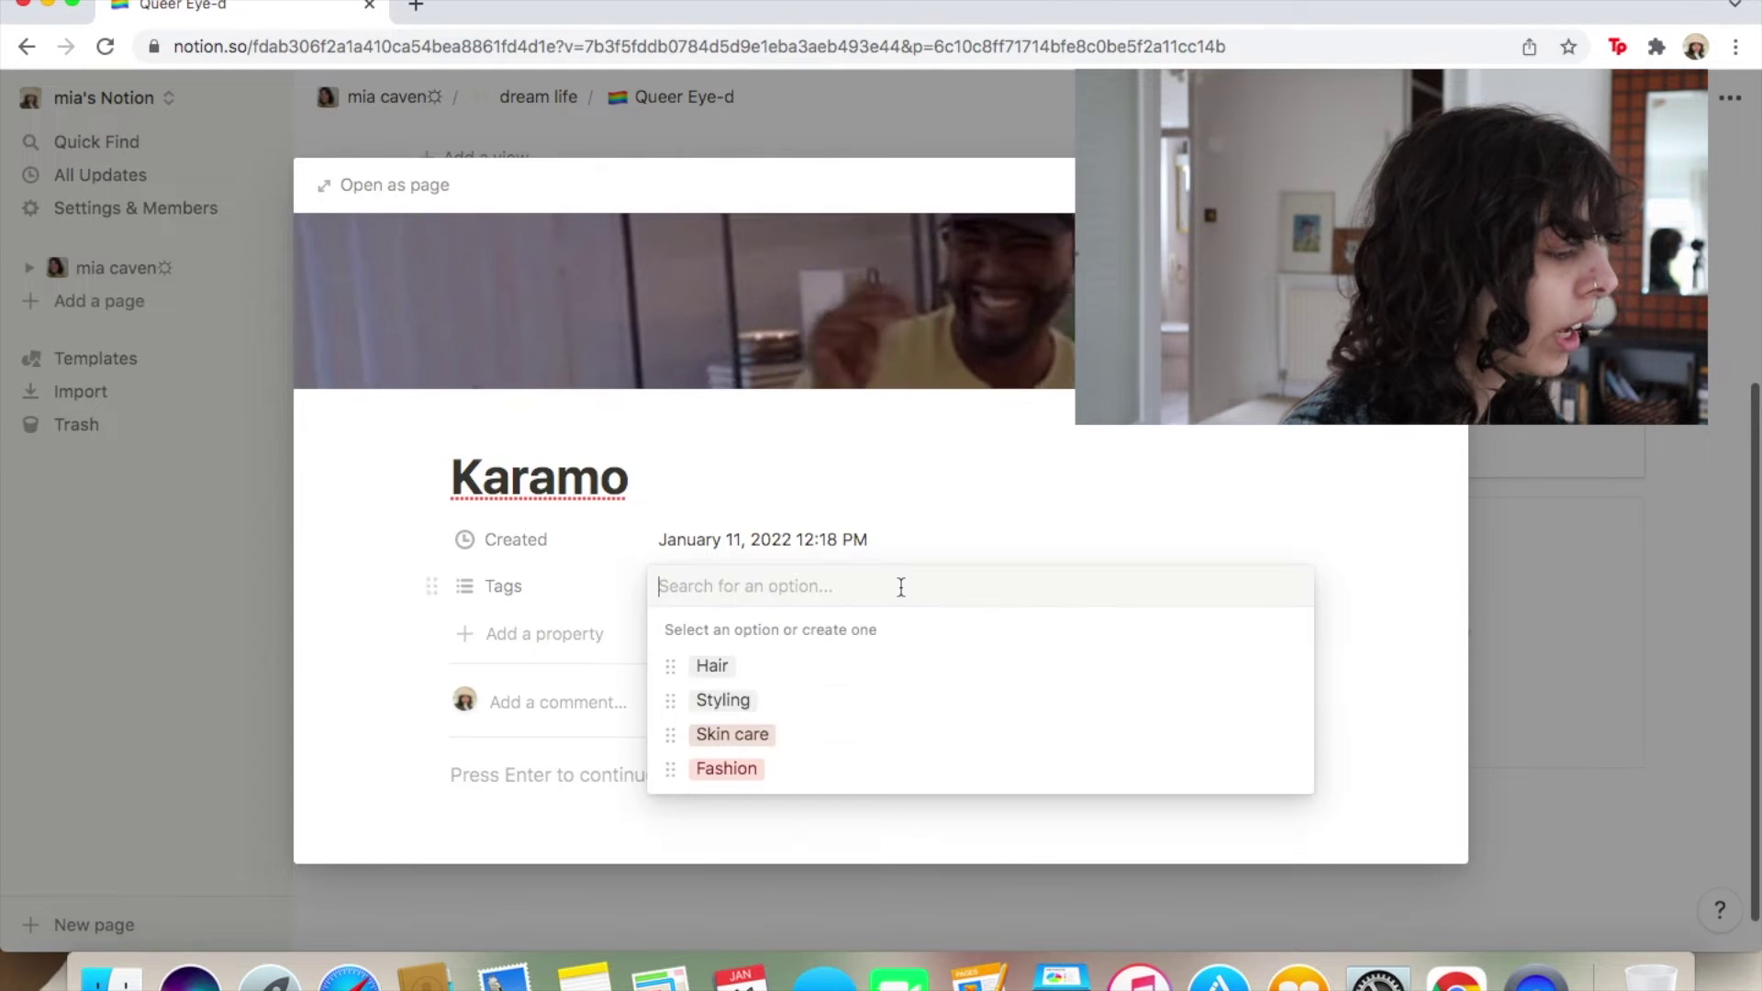
type("Therapy")
key("Return")
type("Emotional ab")
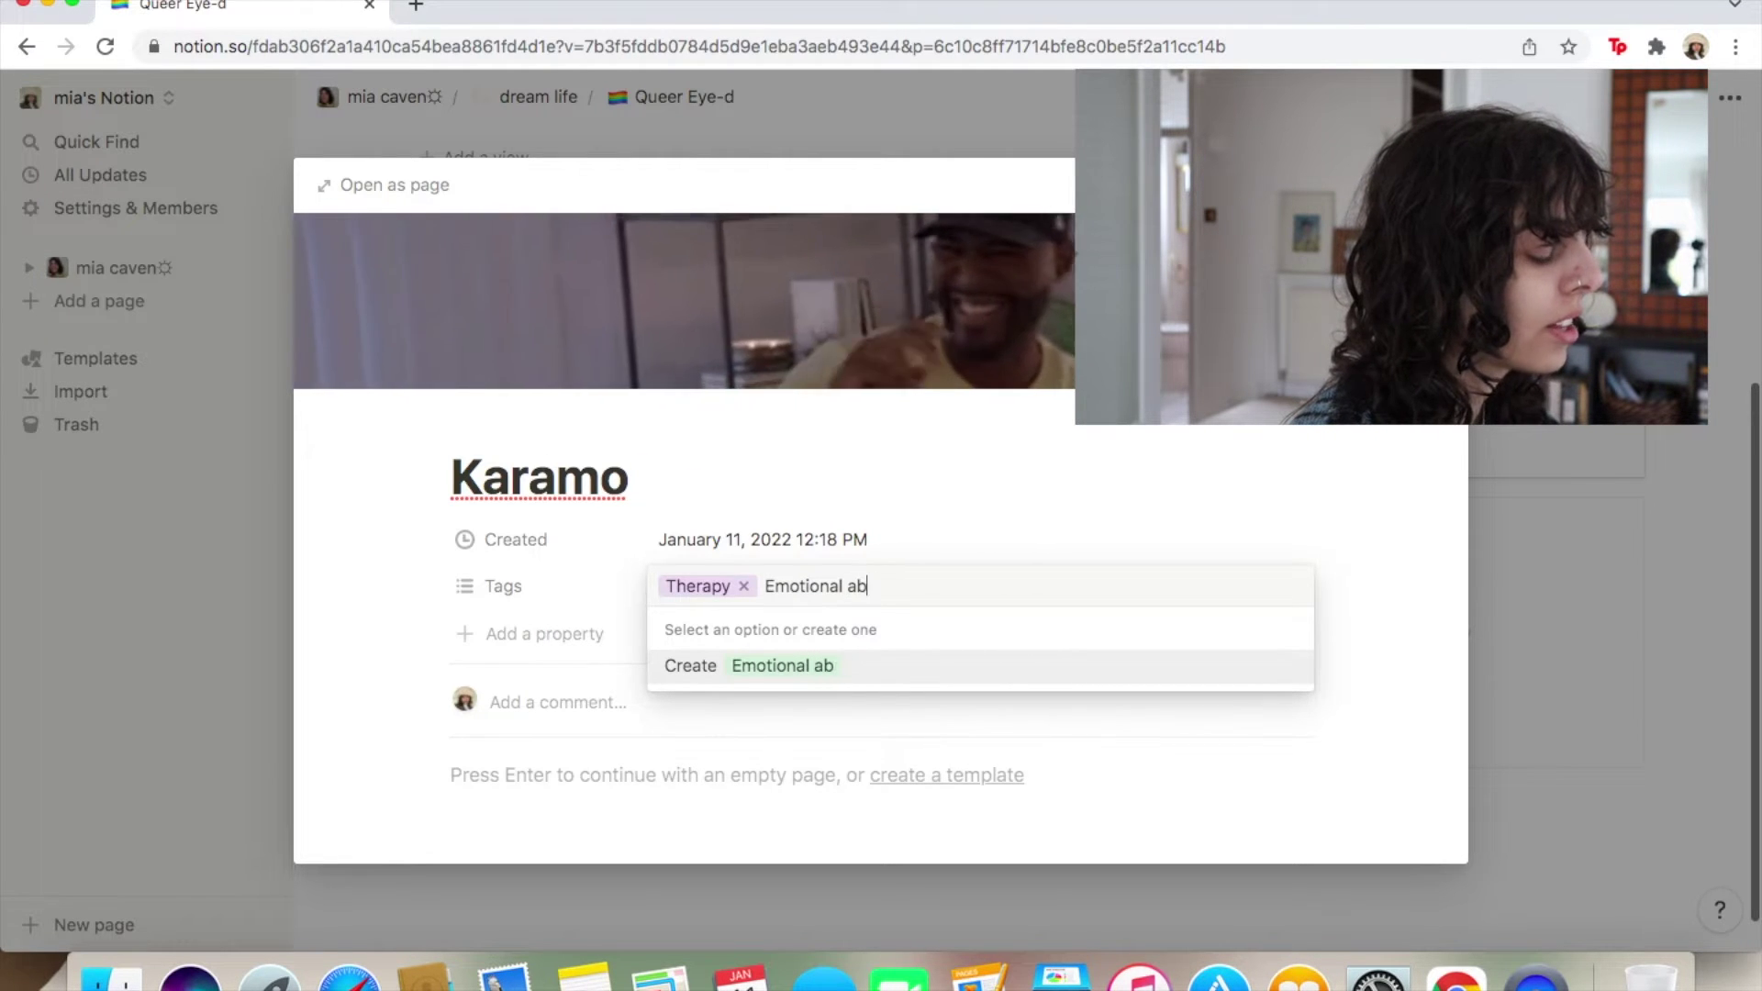
type("undance")
key("Return")
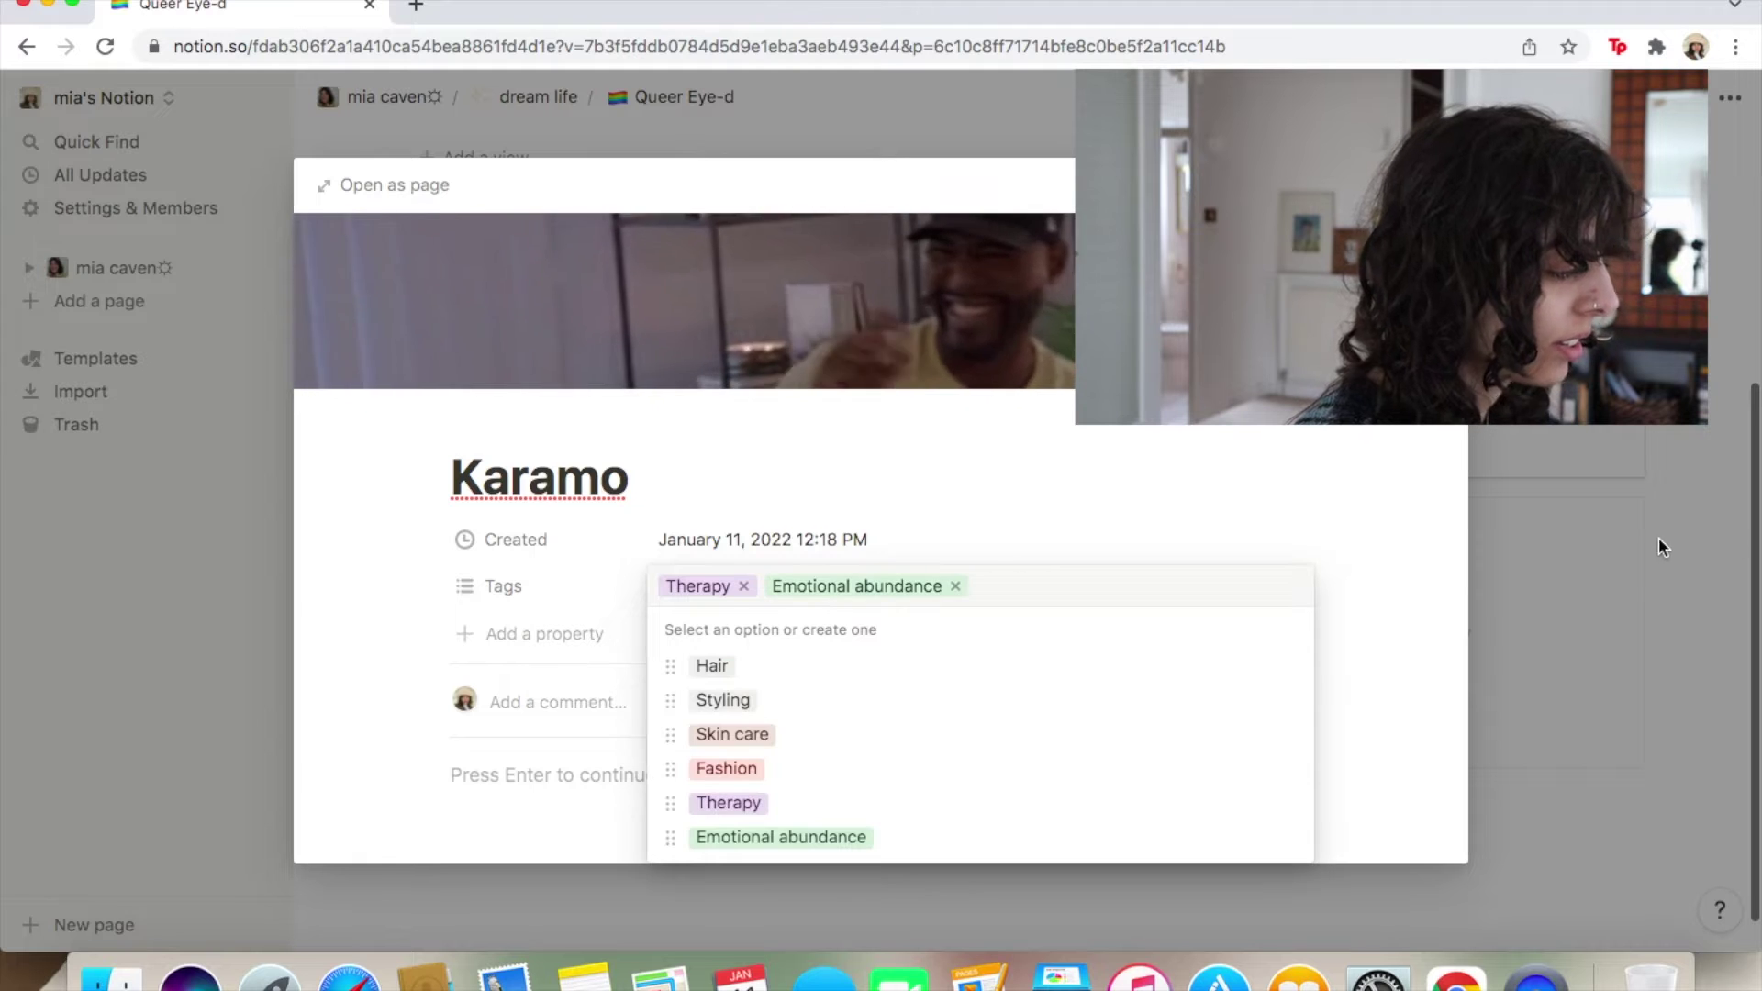
left_click(1660, 532)
left_click(1538, 619)
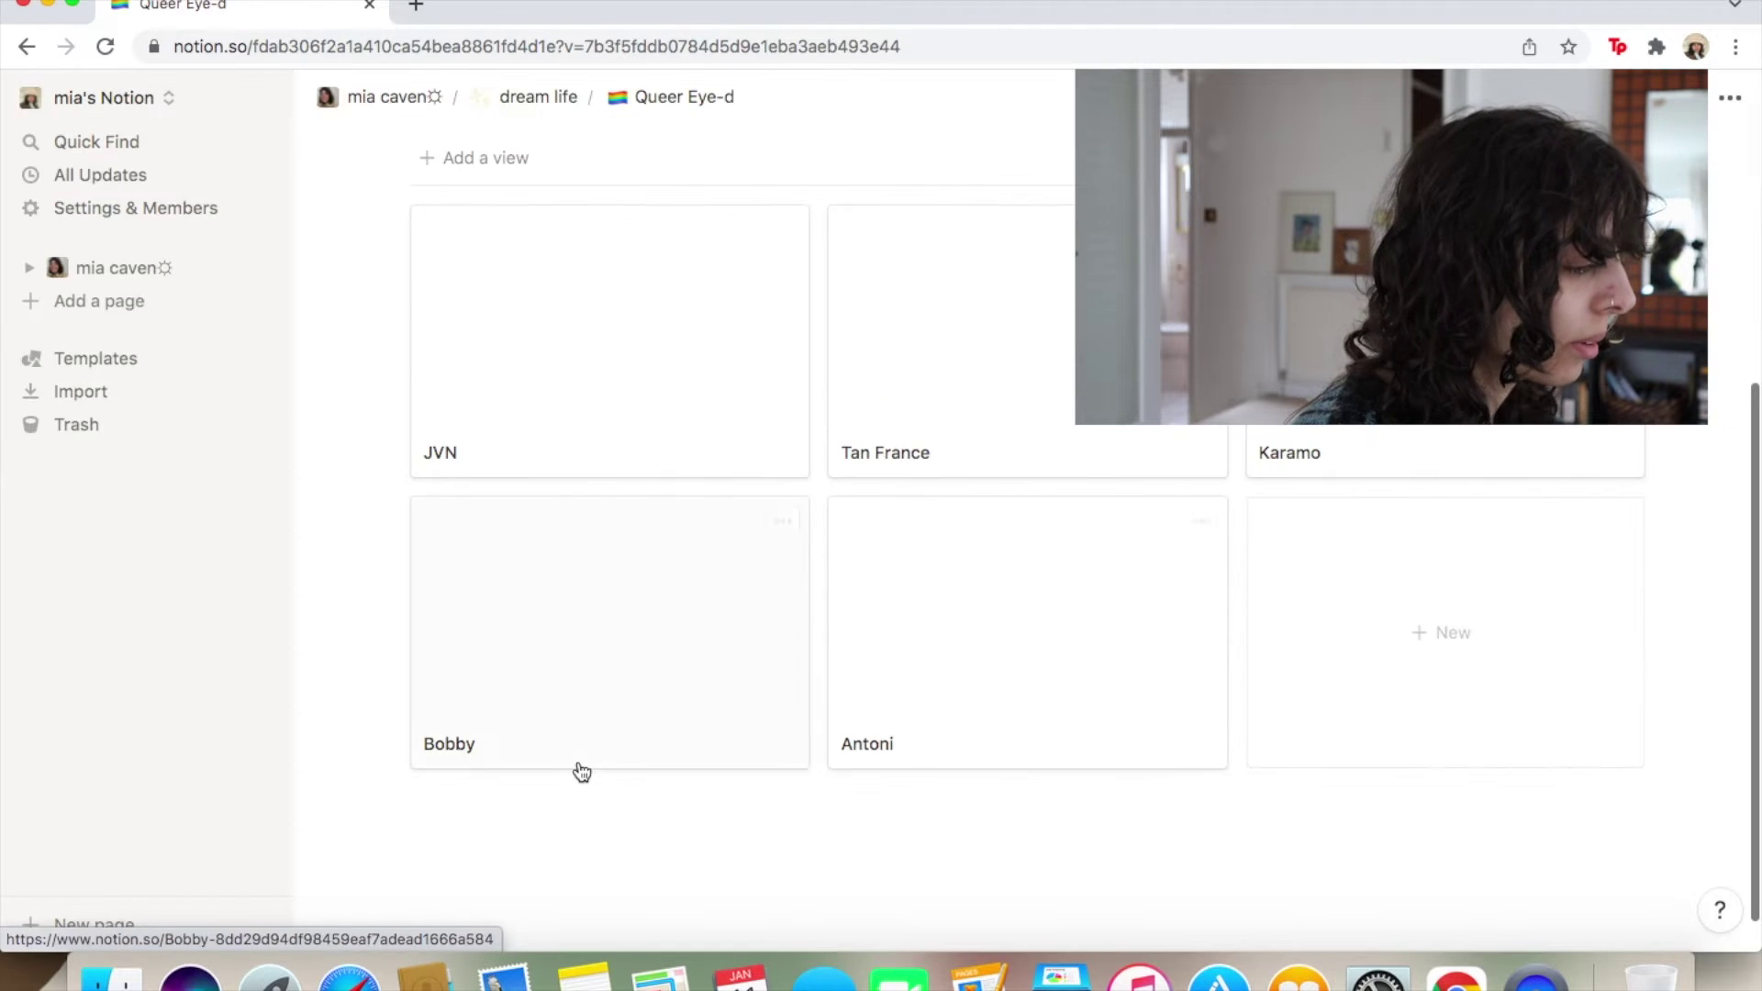
Tag the Bobby card with Interior Design.
left_click(586, 666)
left_click(695, 595)
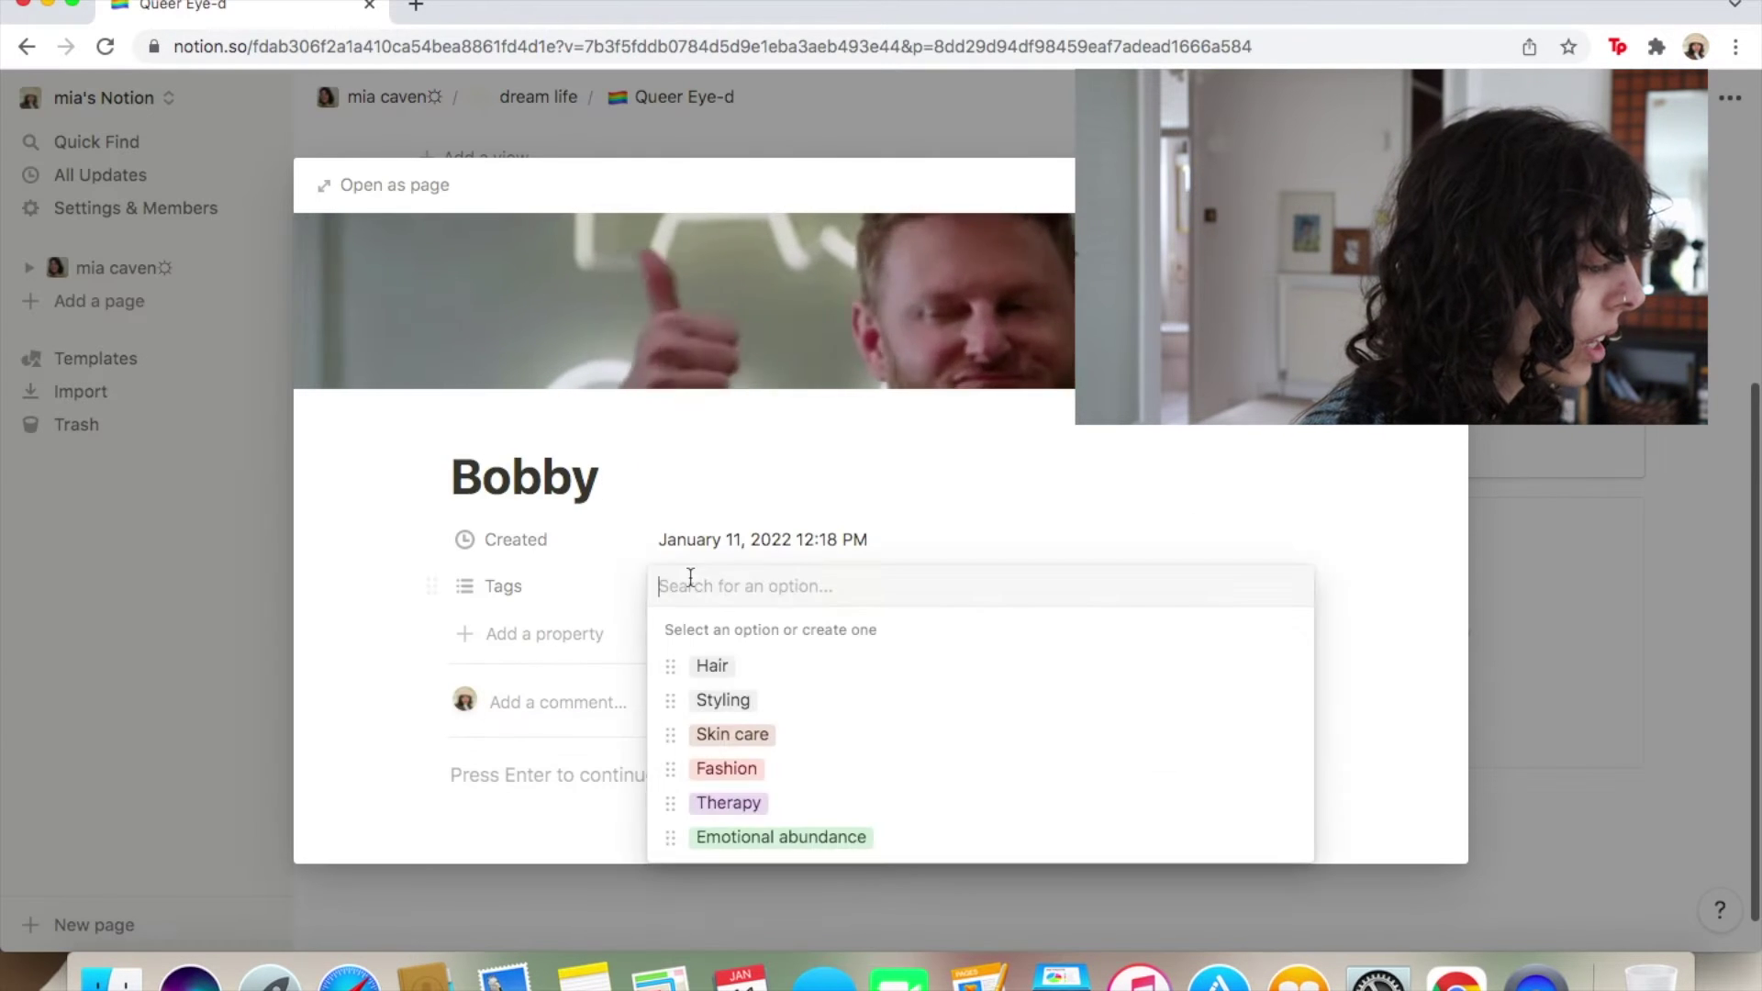
type("Interior Des")
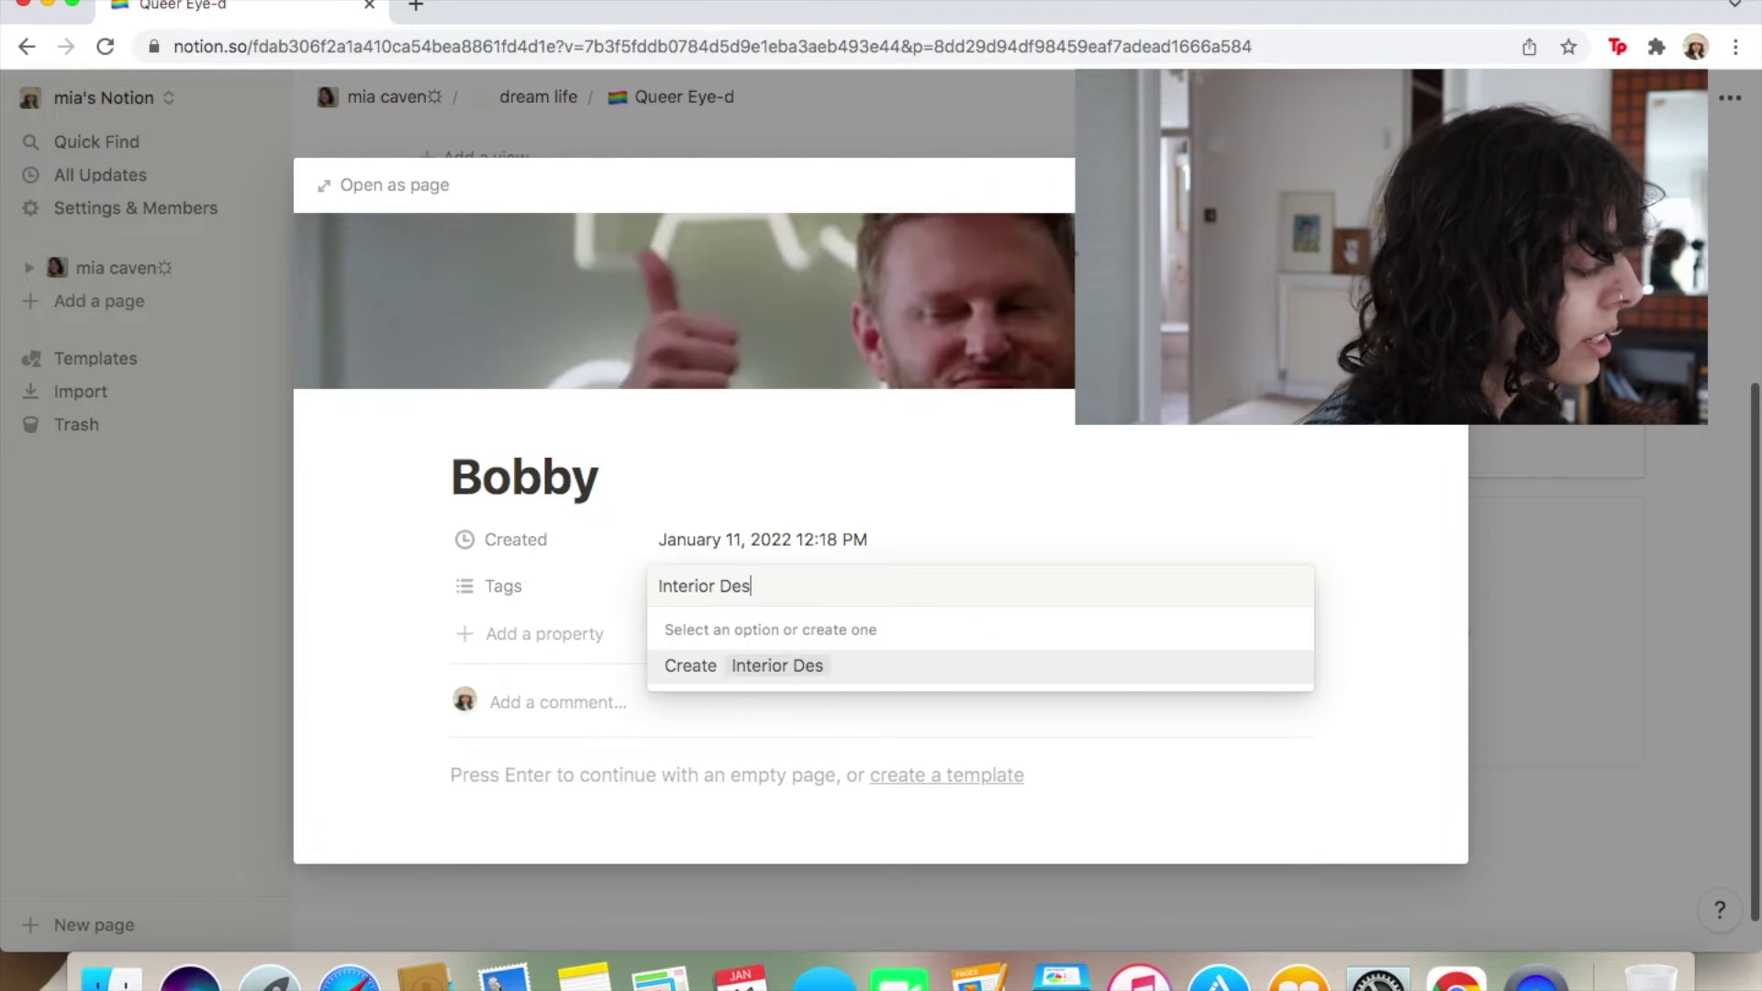
type("ign")
key("Return")
left_click(1551, 504)
left_click(1550, 504)
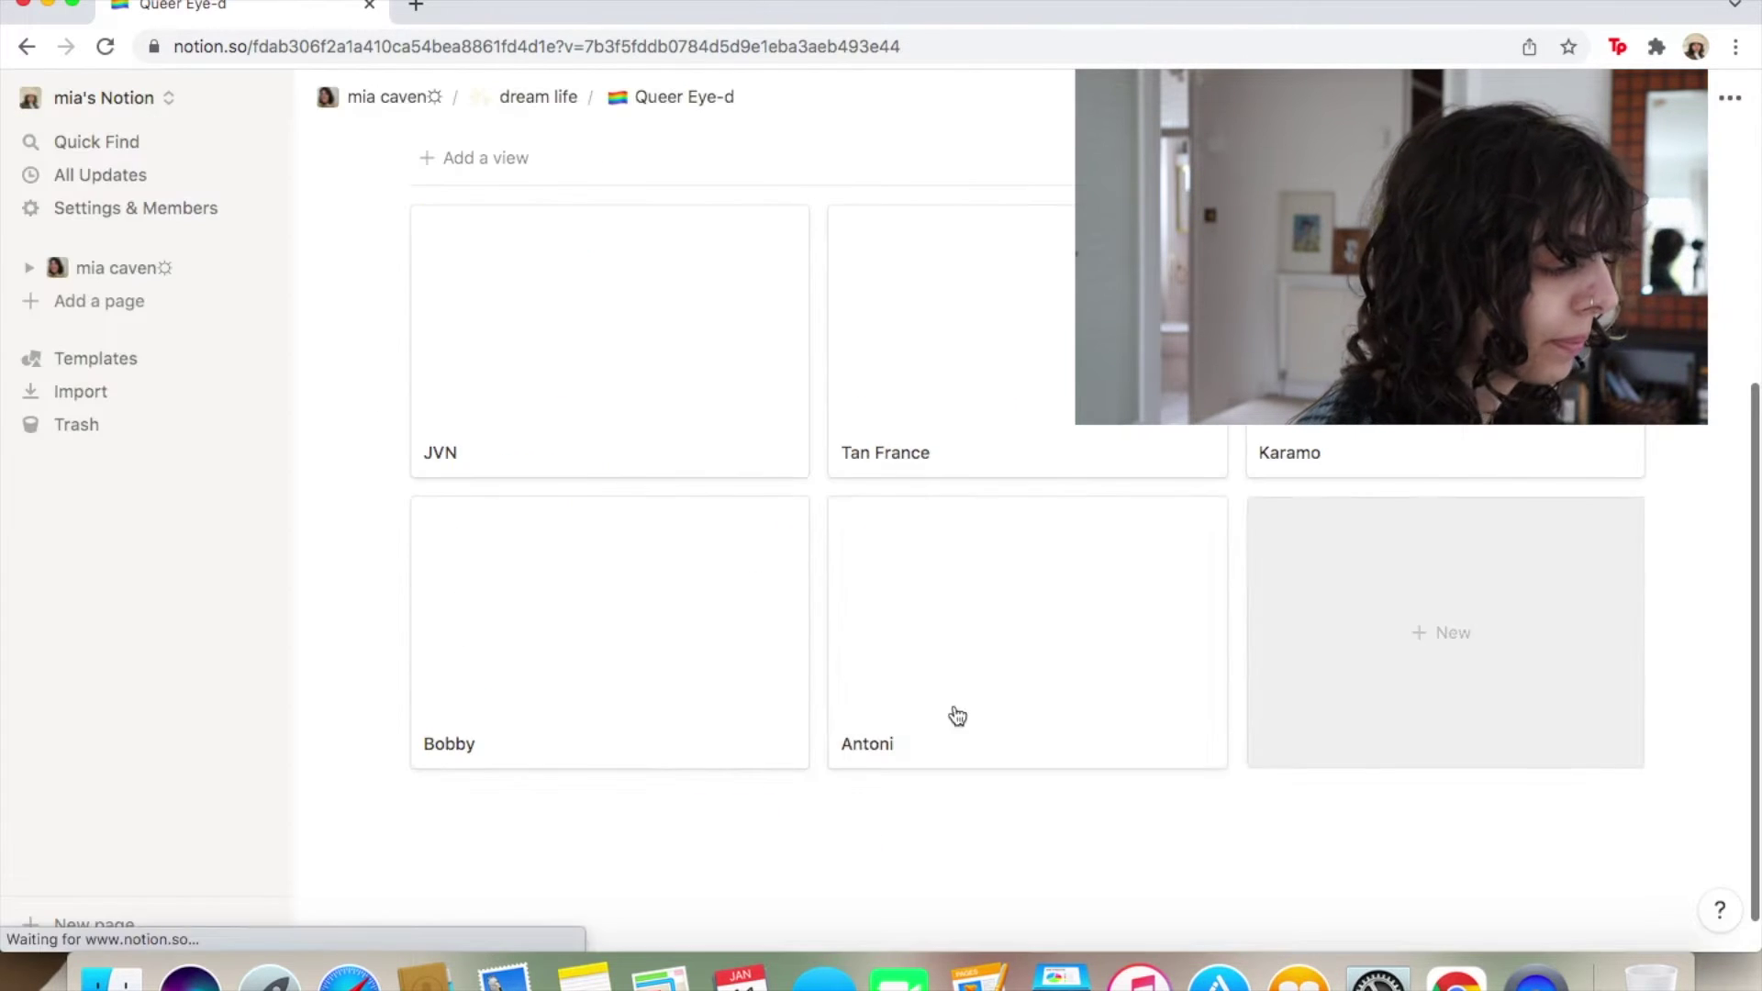
Tag the Antoni card with Cooking and Health.
left_click(868, 748)
left_click(727, 592)
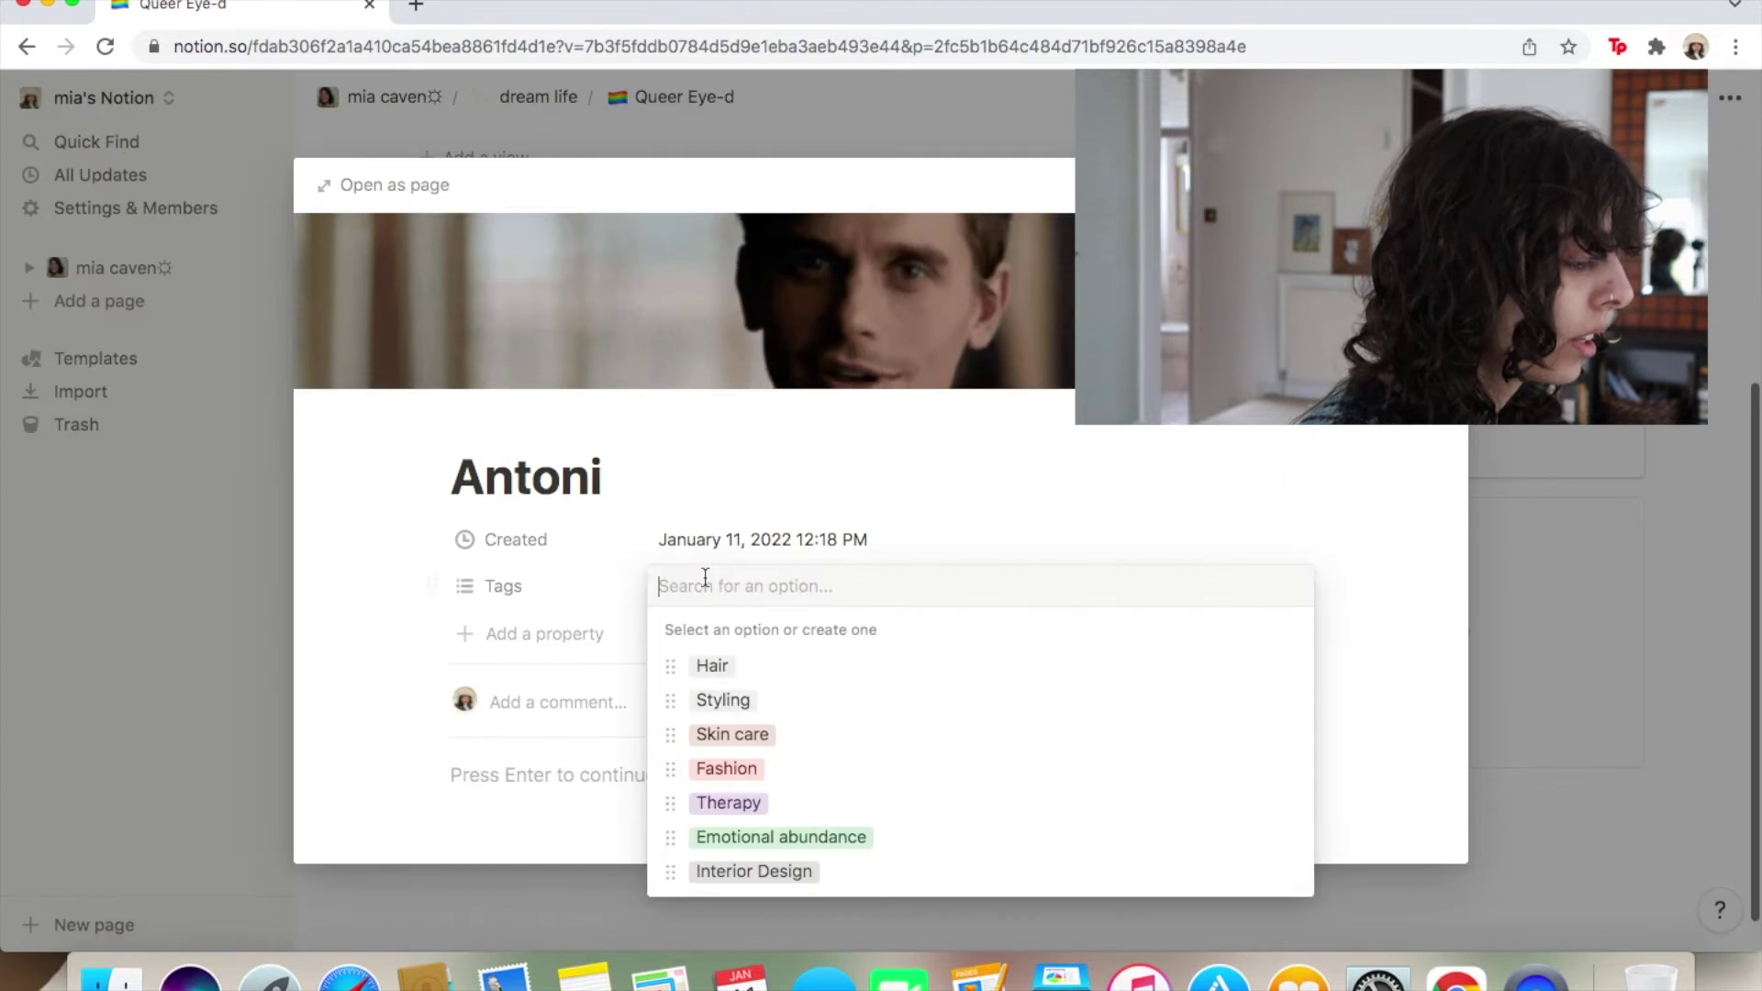
type("Cooking")
key("Return")
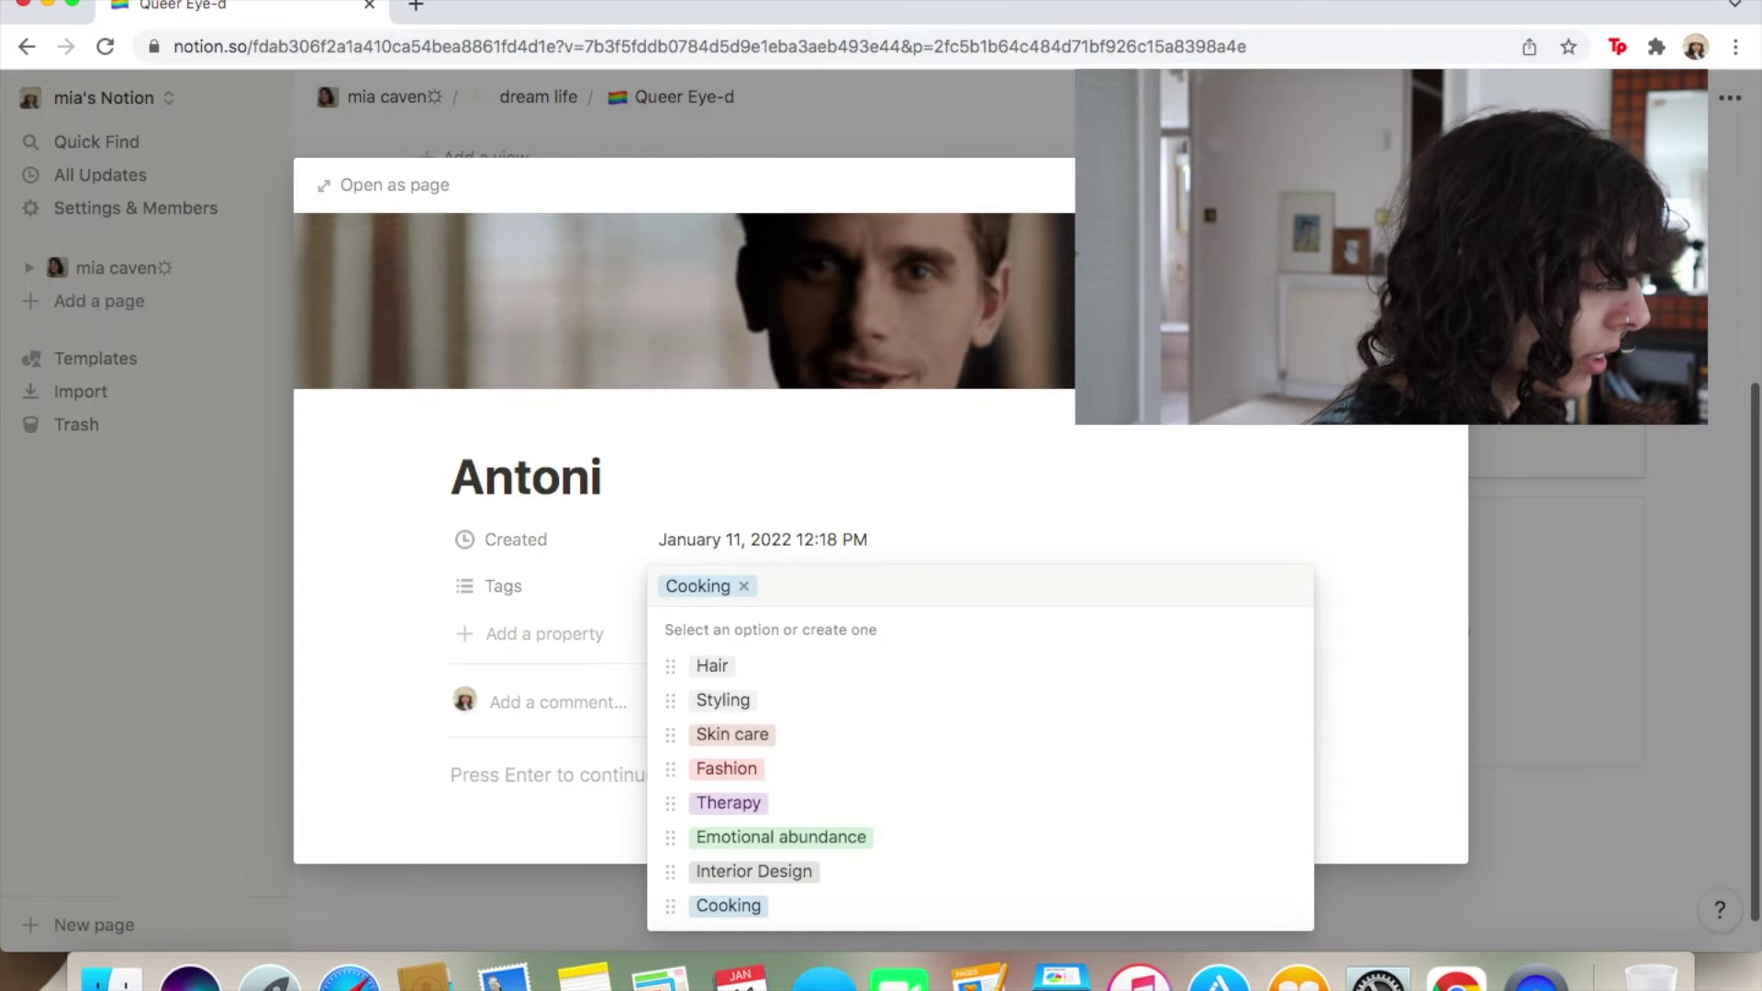
type("Health")
key("Return")
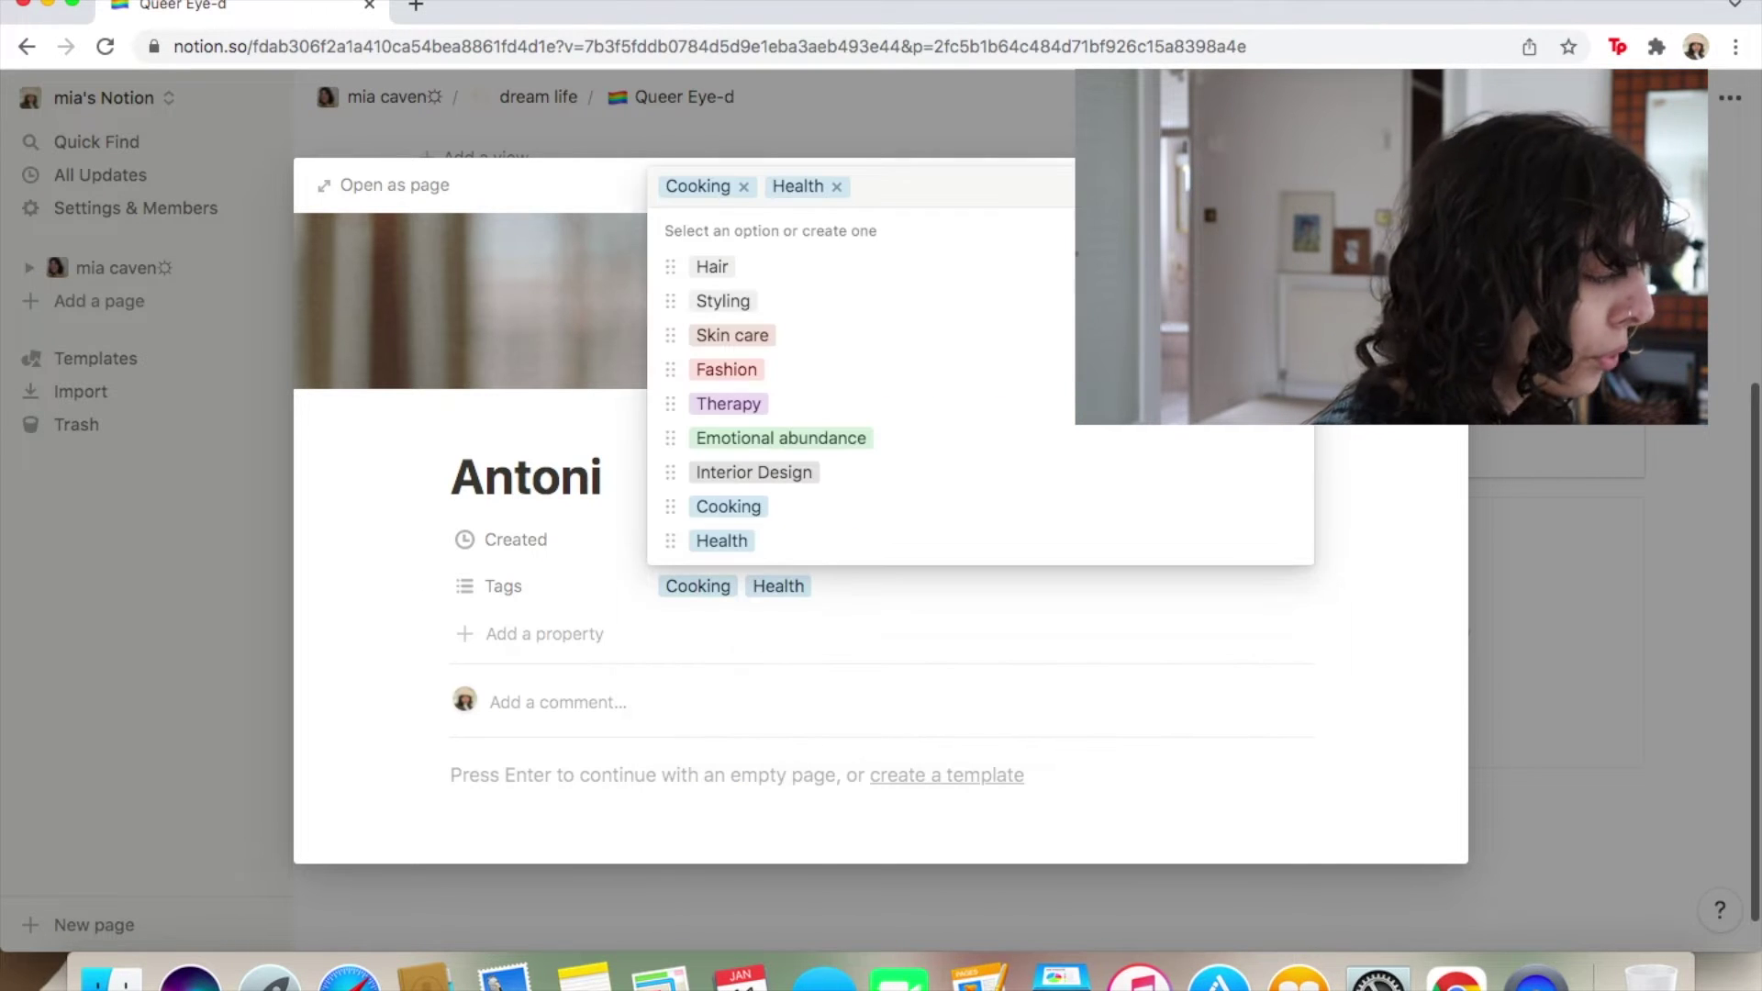
left_click(1540, 664)
Close Antoni's page and reopen the JVN card page.
left_click(1540, 664)
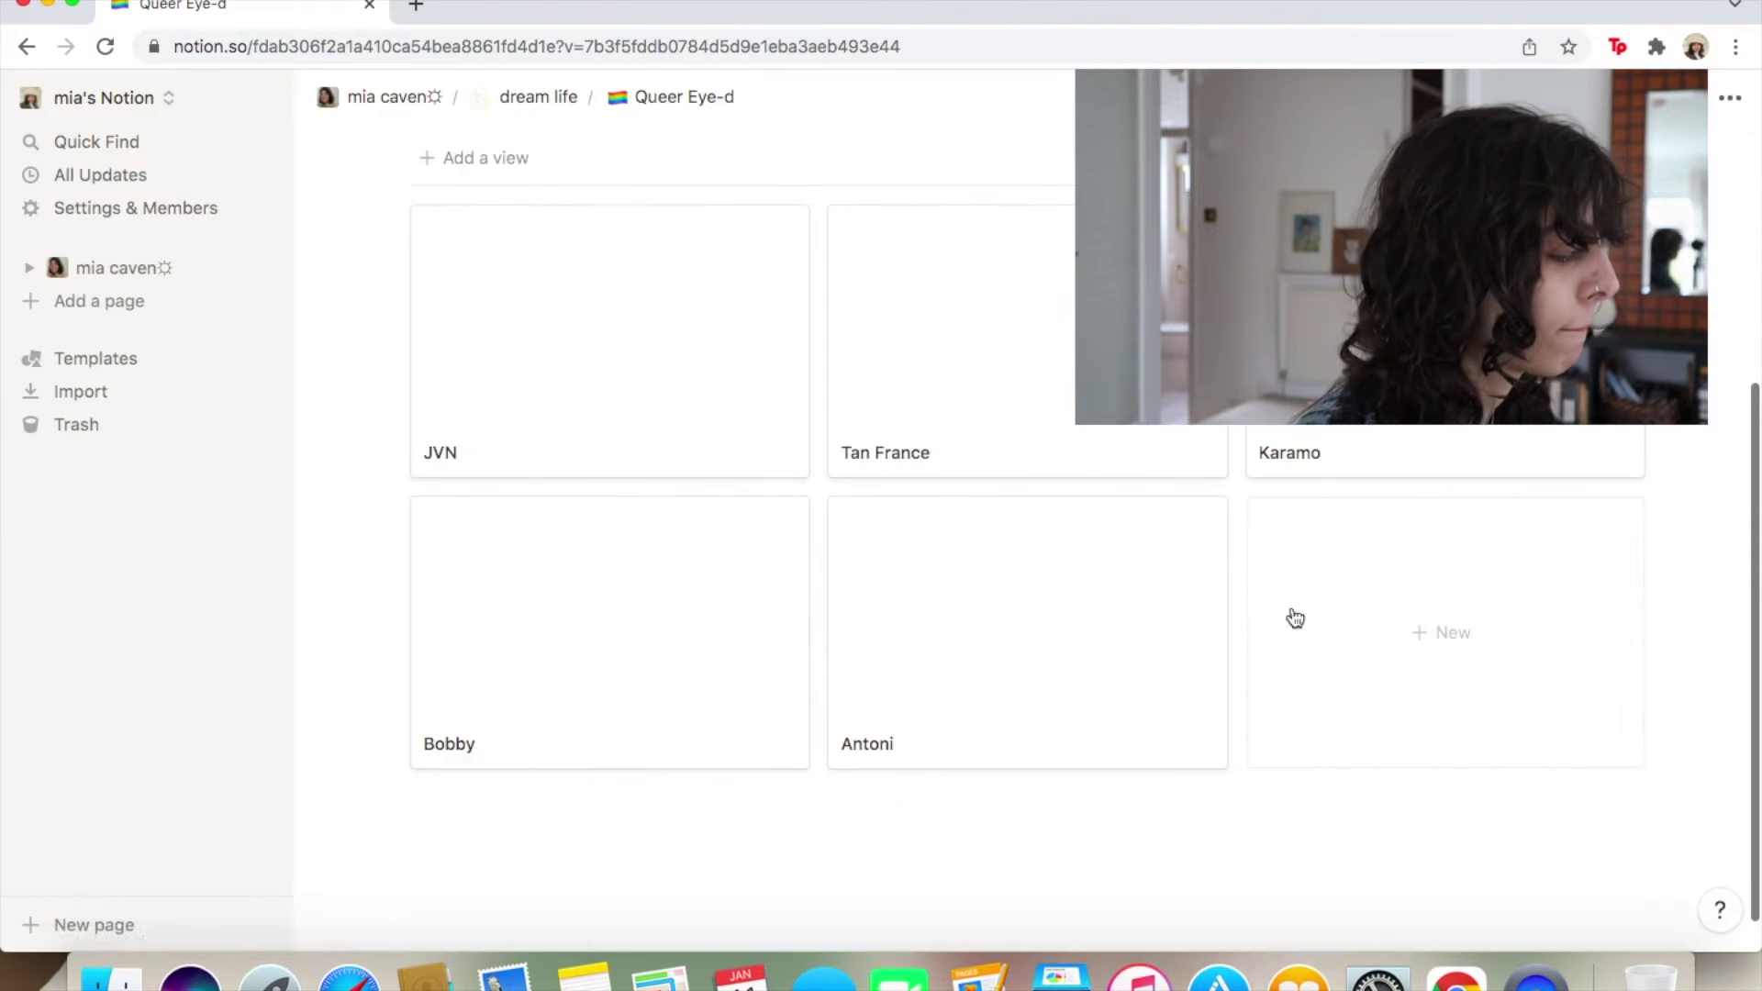
left_click(496, 326)
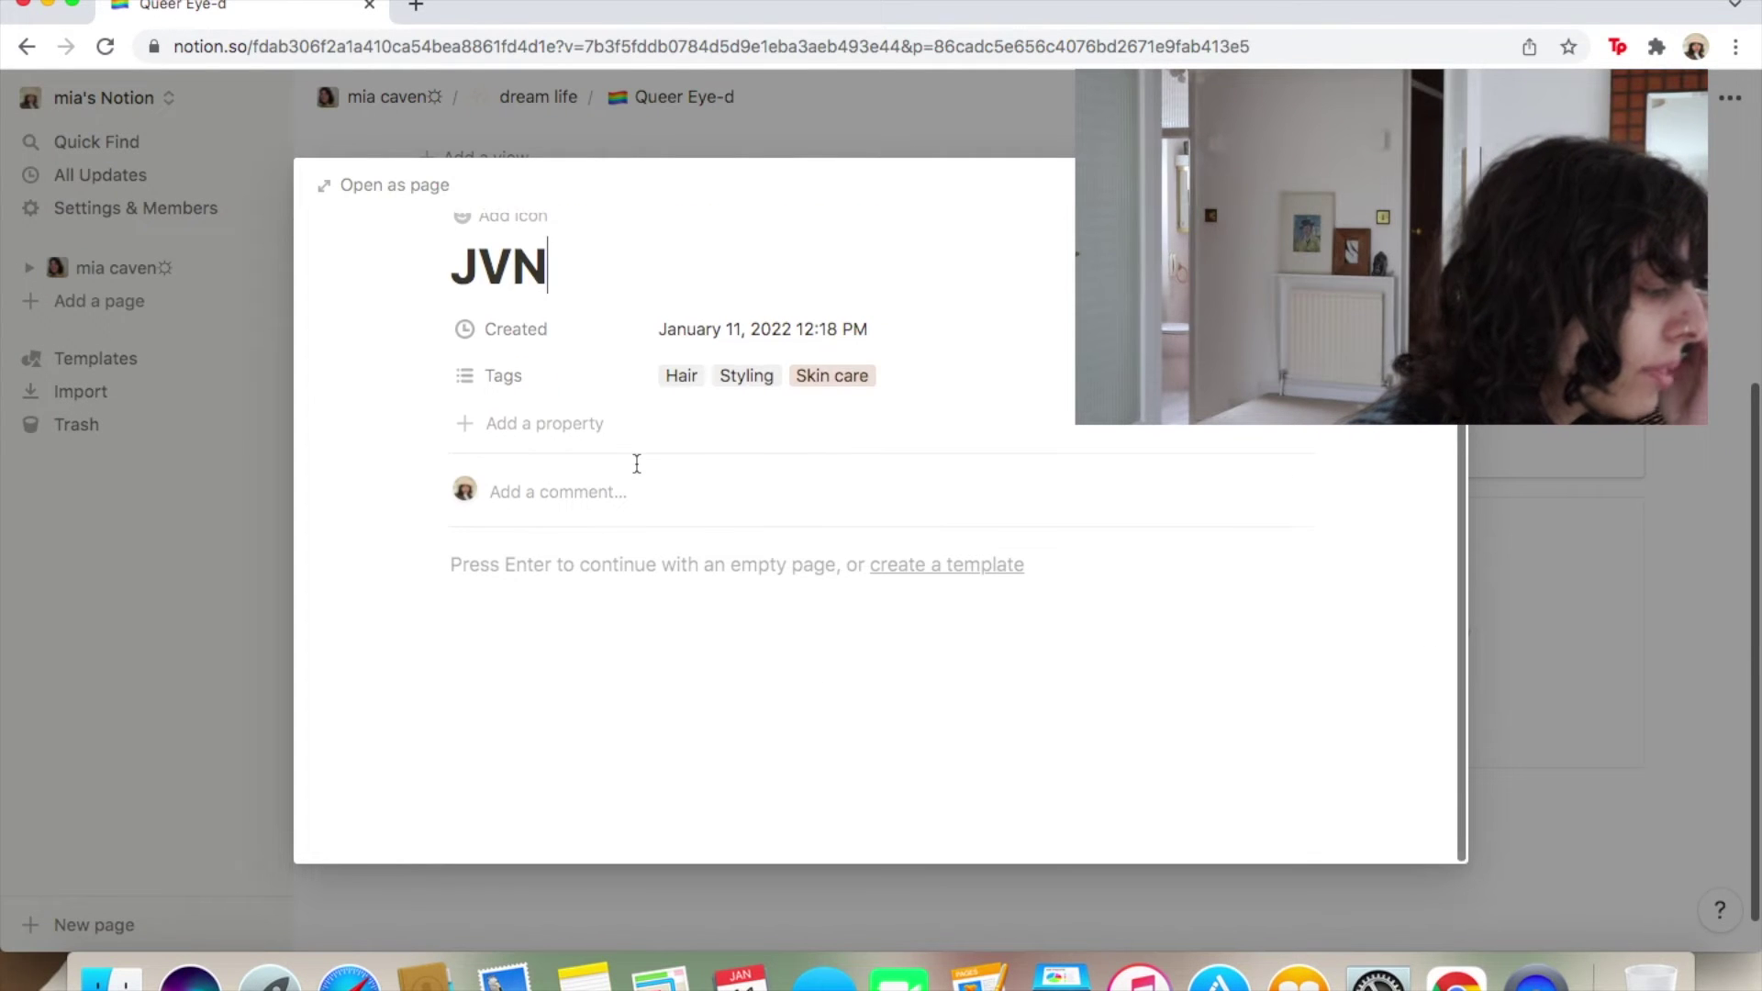
left_click(1735, 236)
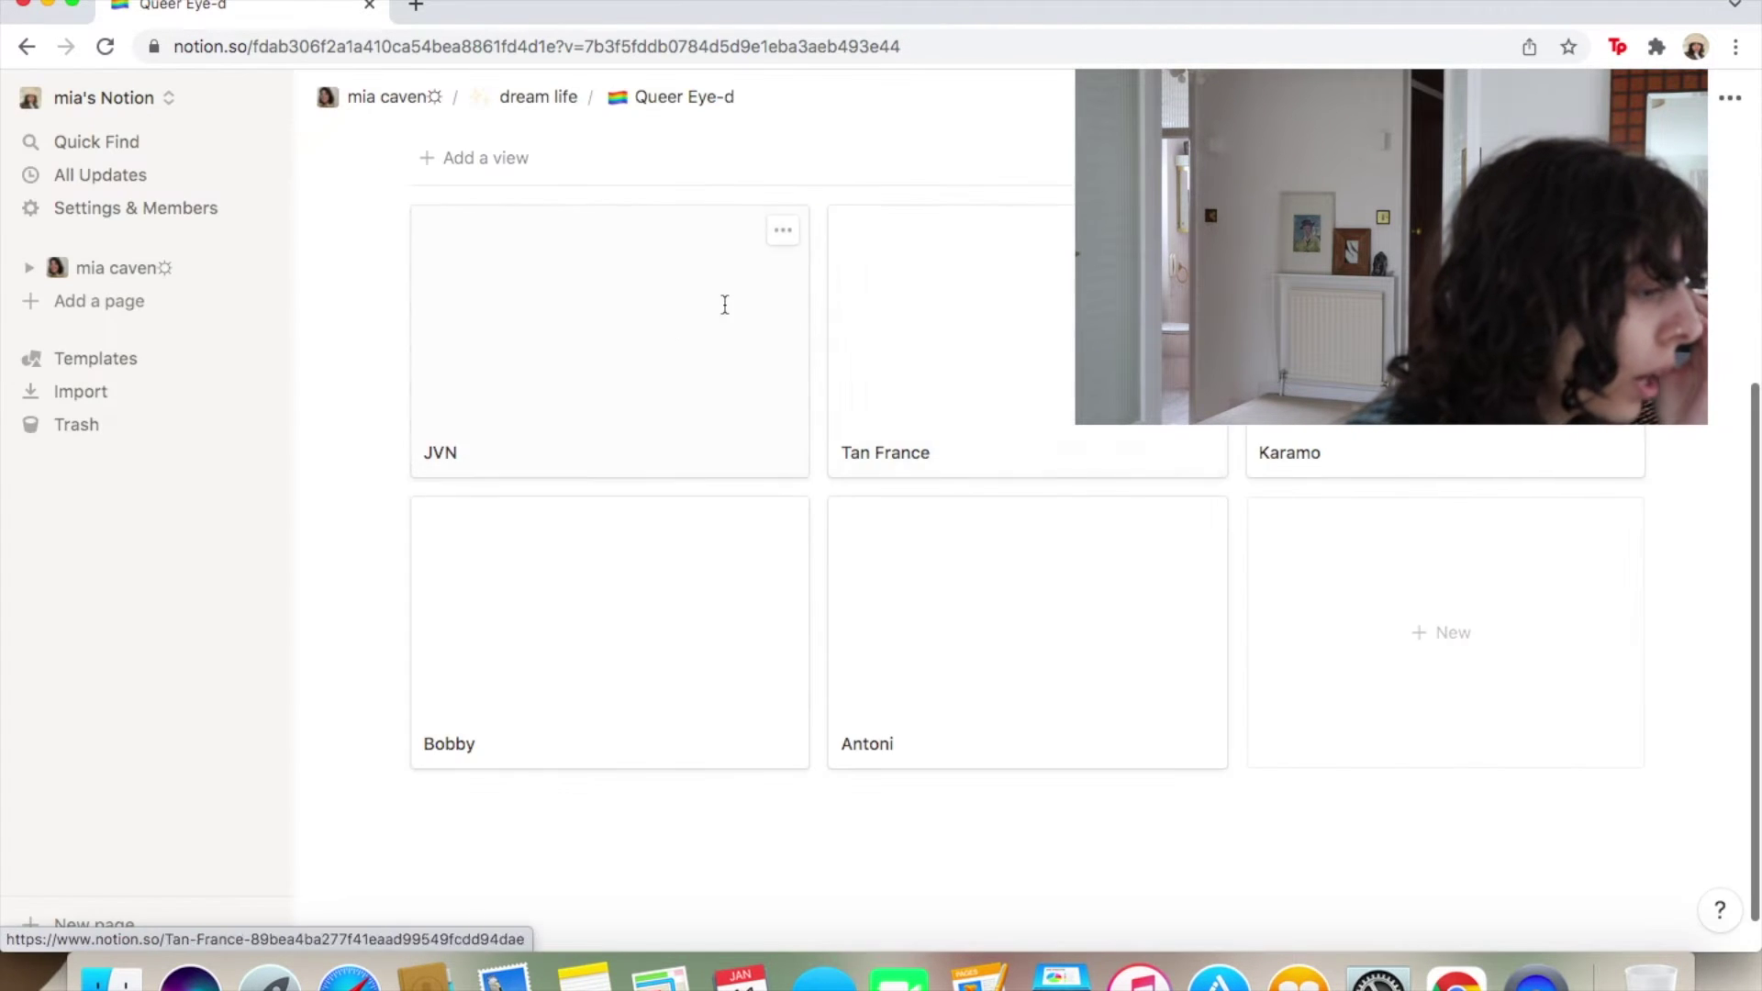
left_click(664, 319)
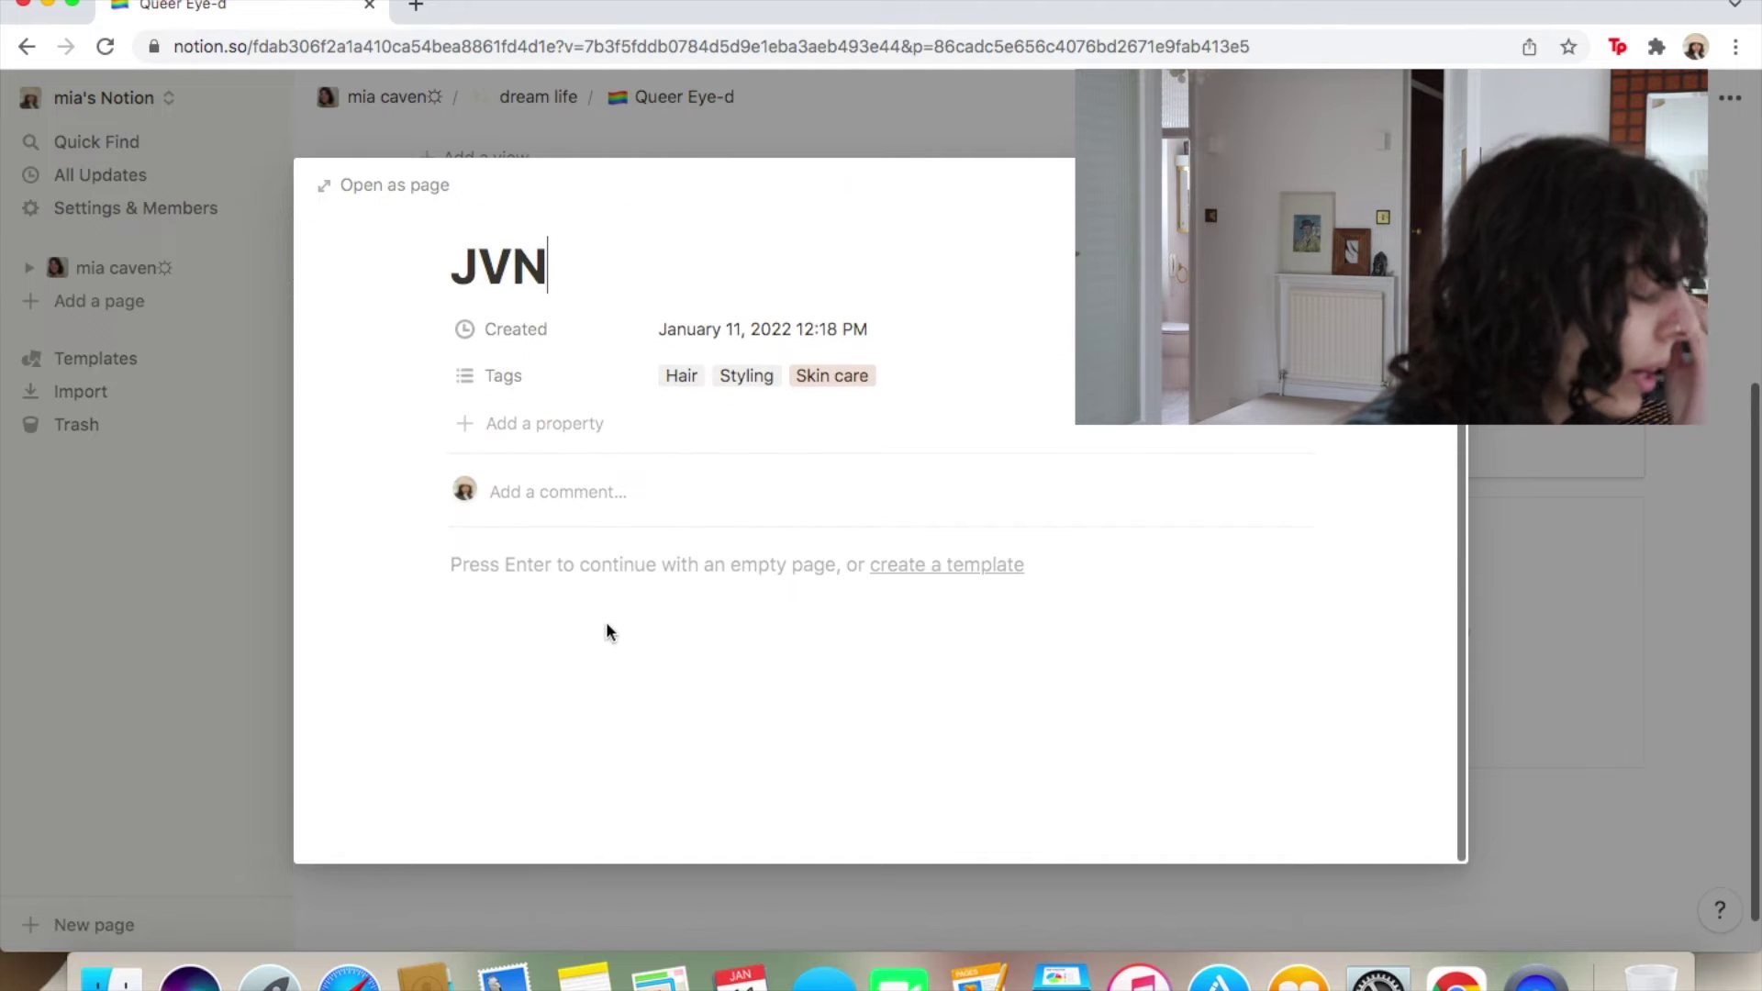
Add an image block to the JVN page body and upload jvn.gif into it.
key("Return")
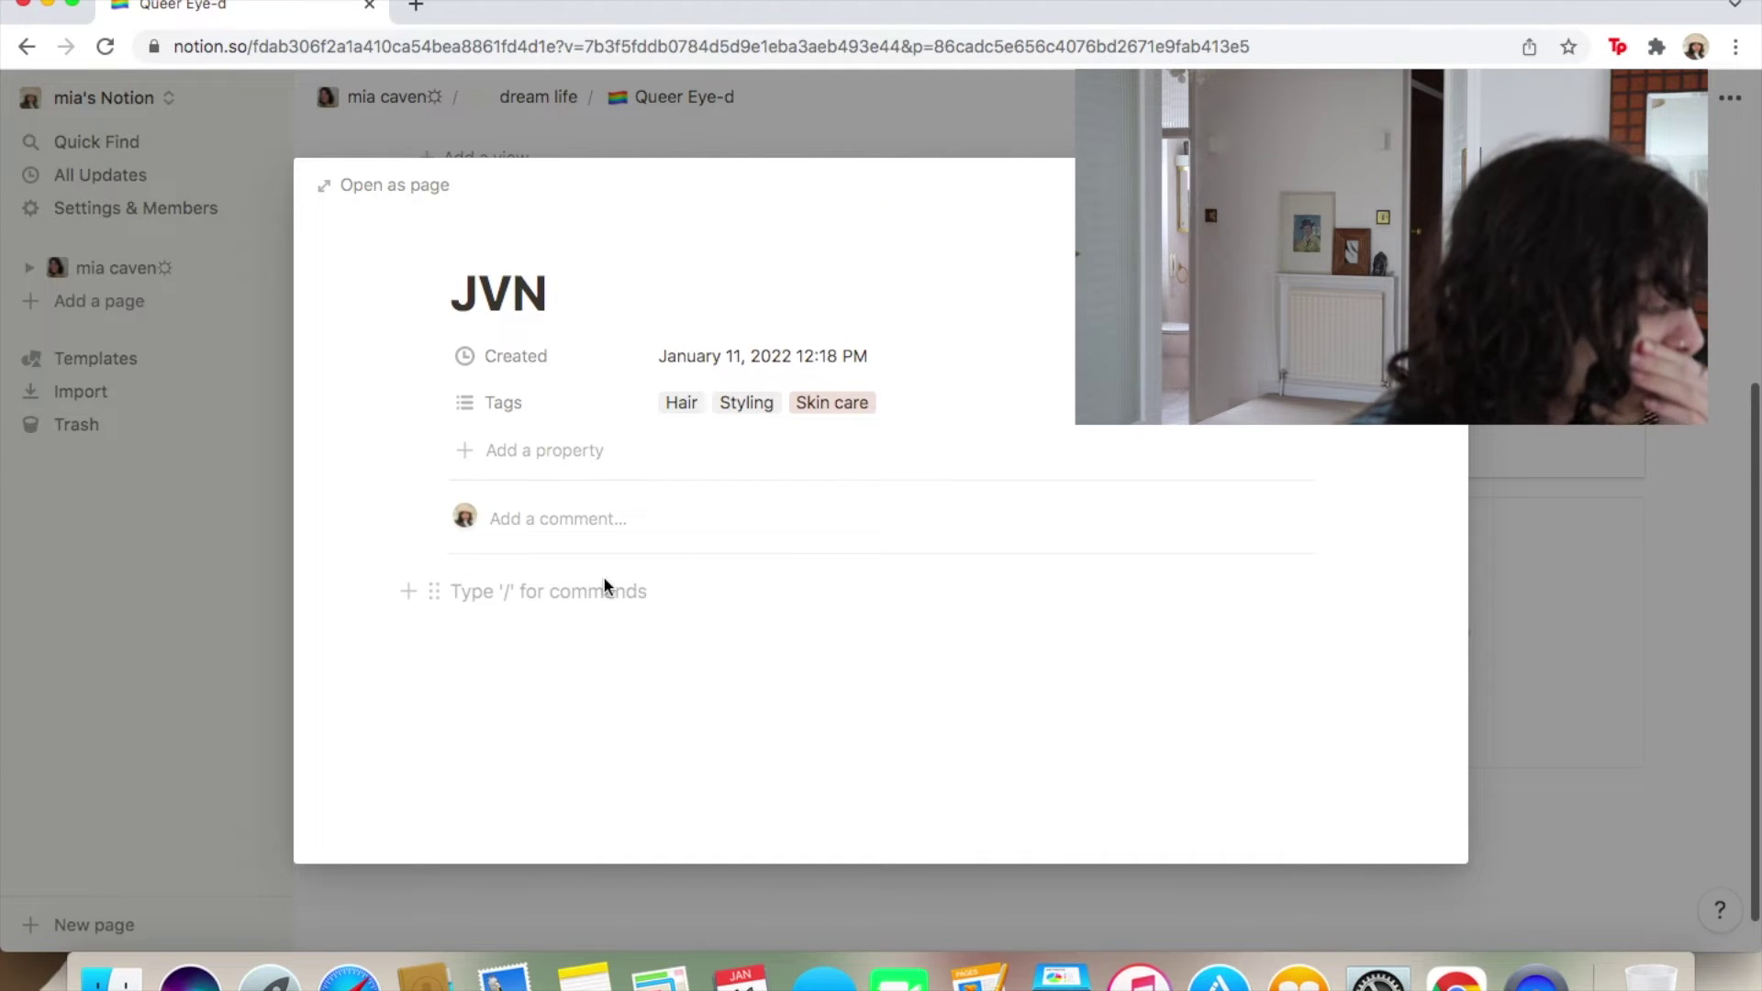
left_click(399, 591)
scroll(675, 459, "down", 10)
scroll(679, 461, "down", 15)
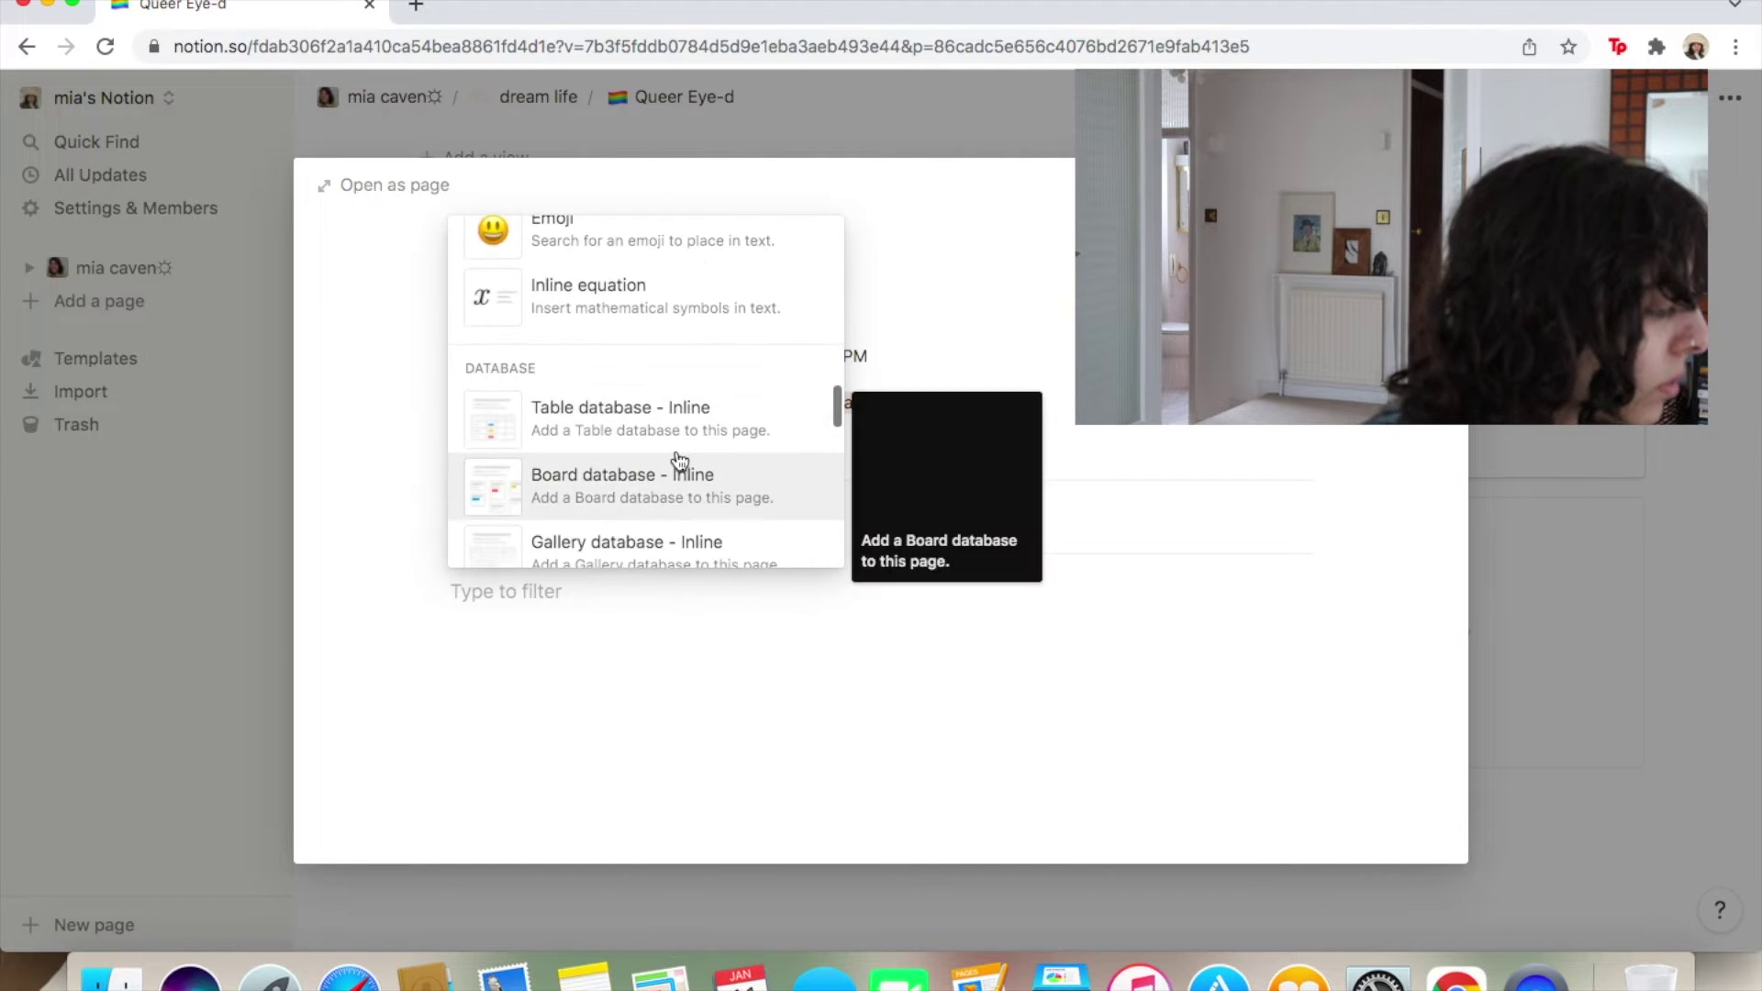
scroll(679, 460, "down", 3)
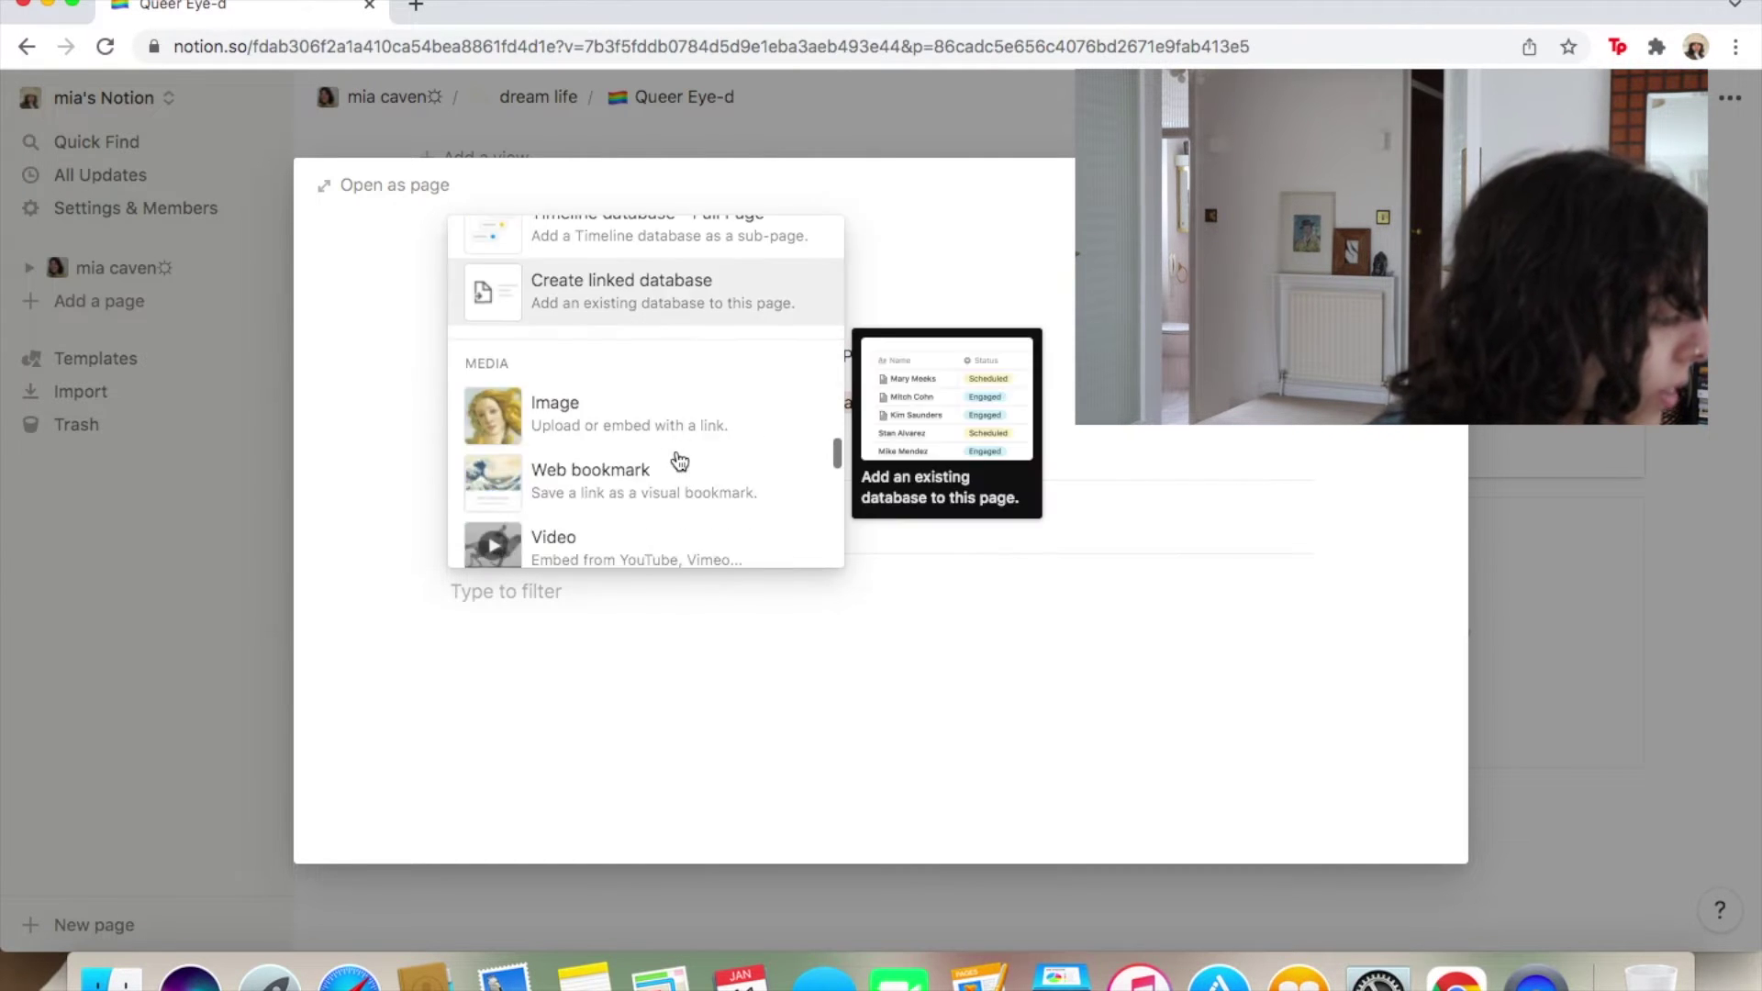
left_click(667, 393)
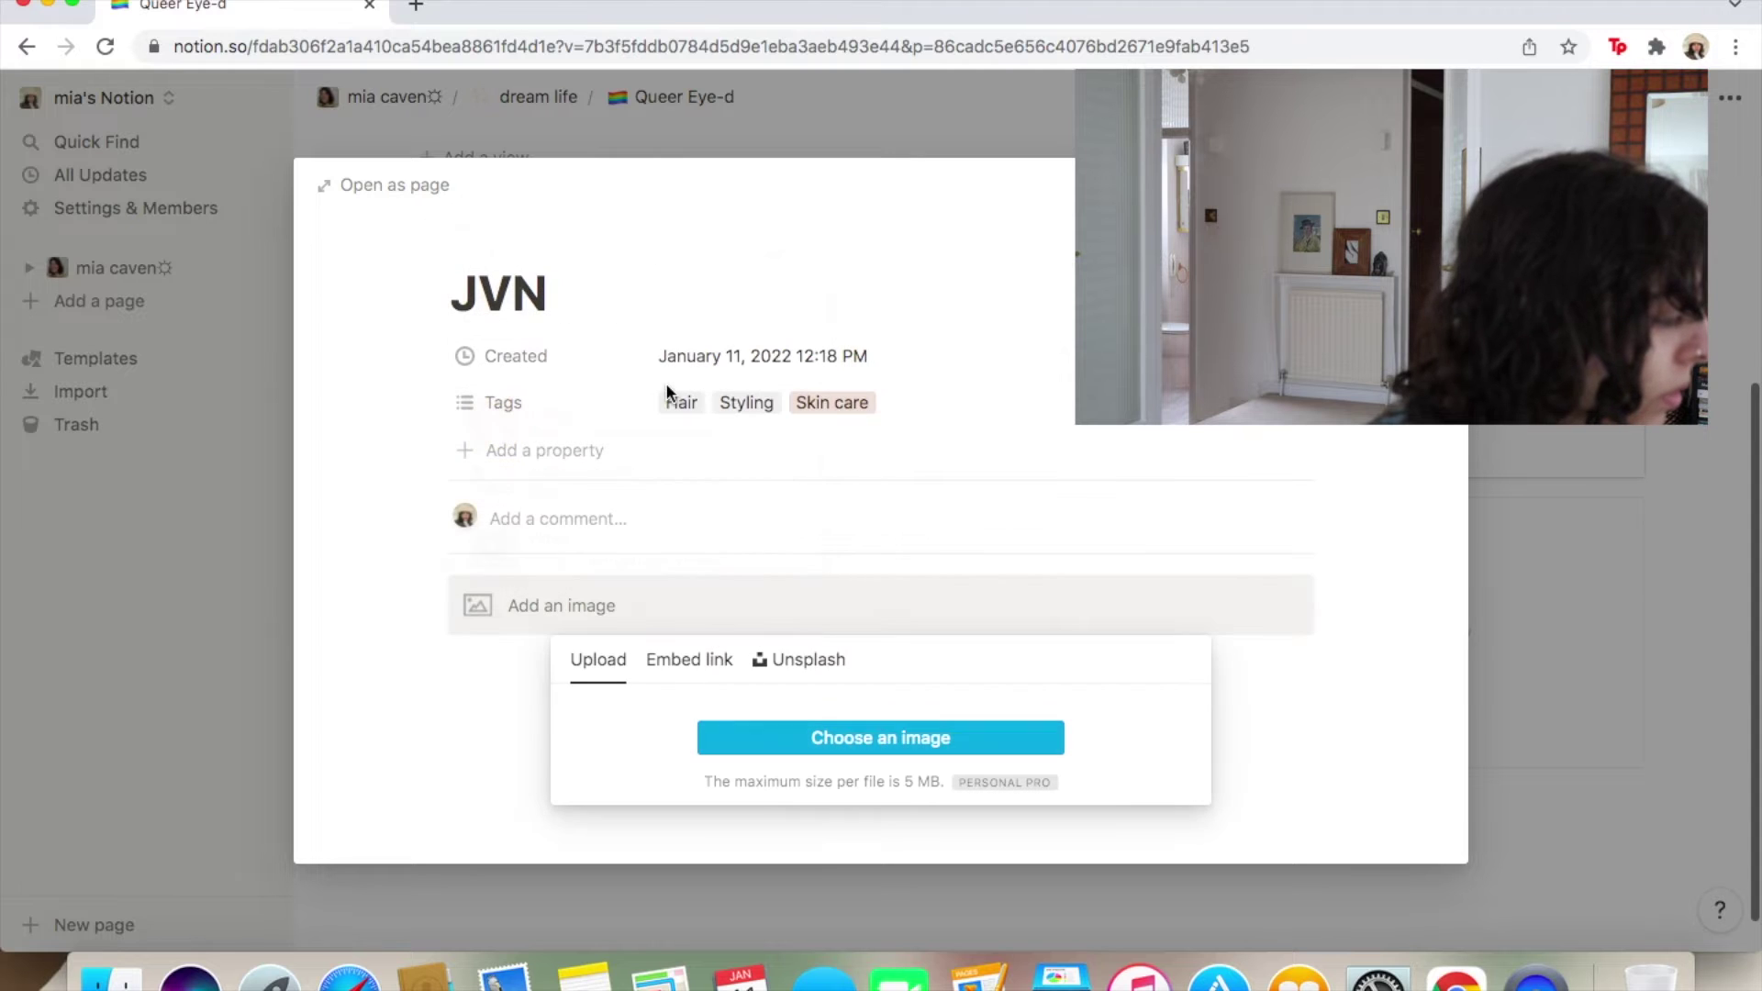
left_click(775, 743)
left_click(560, 188)
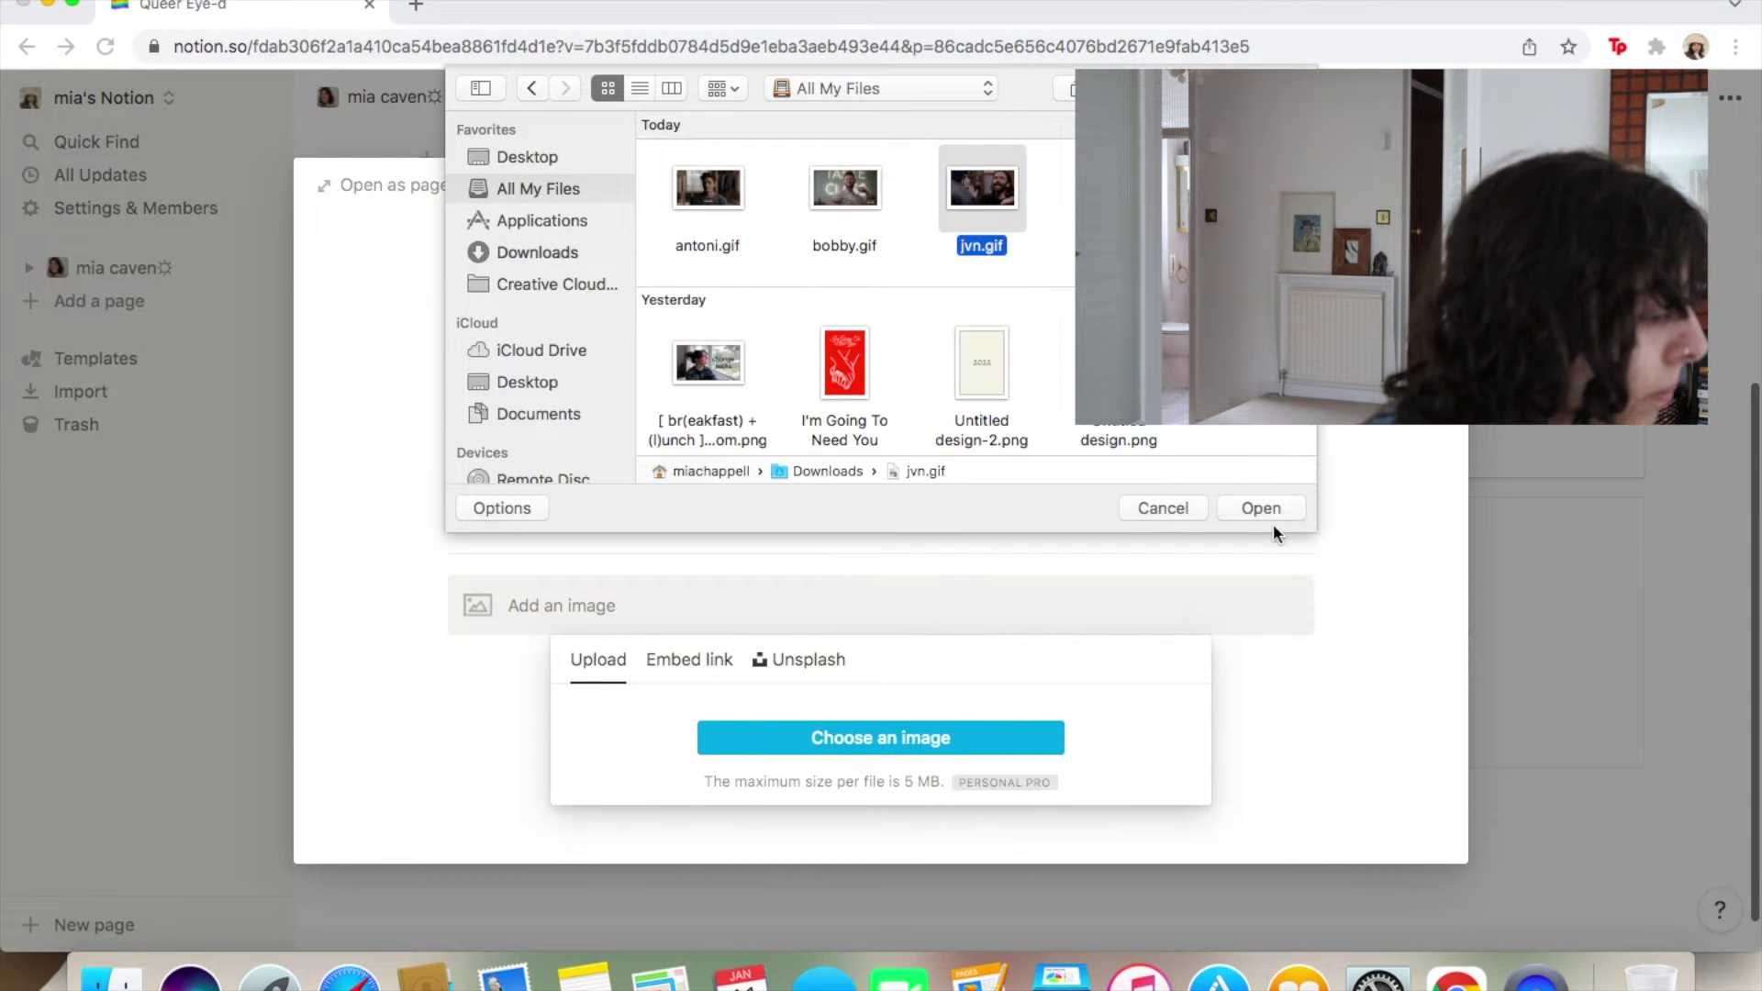
left_click(1270, 512)
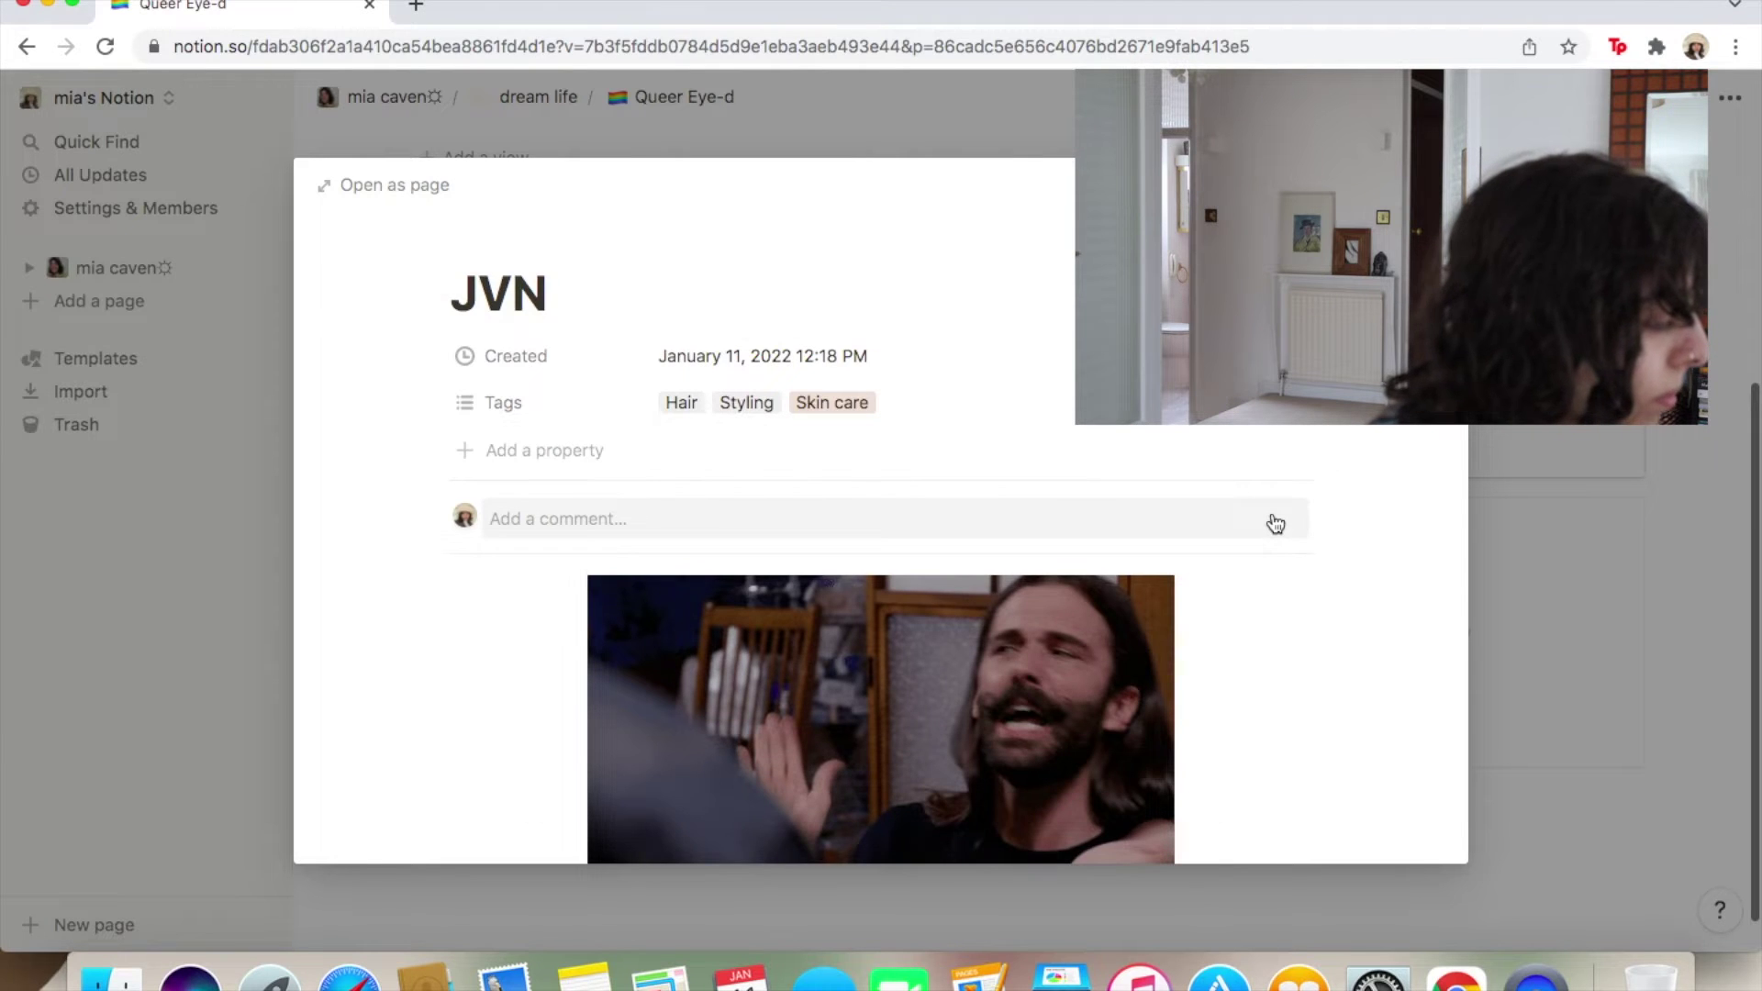
scroll(1275, 524, "down", 2)
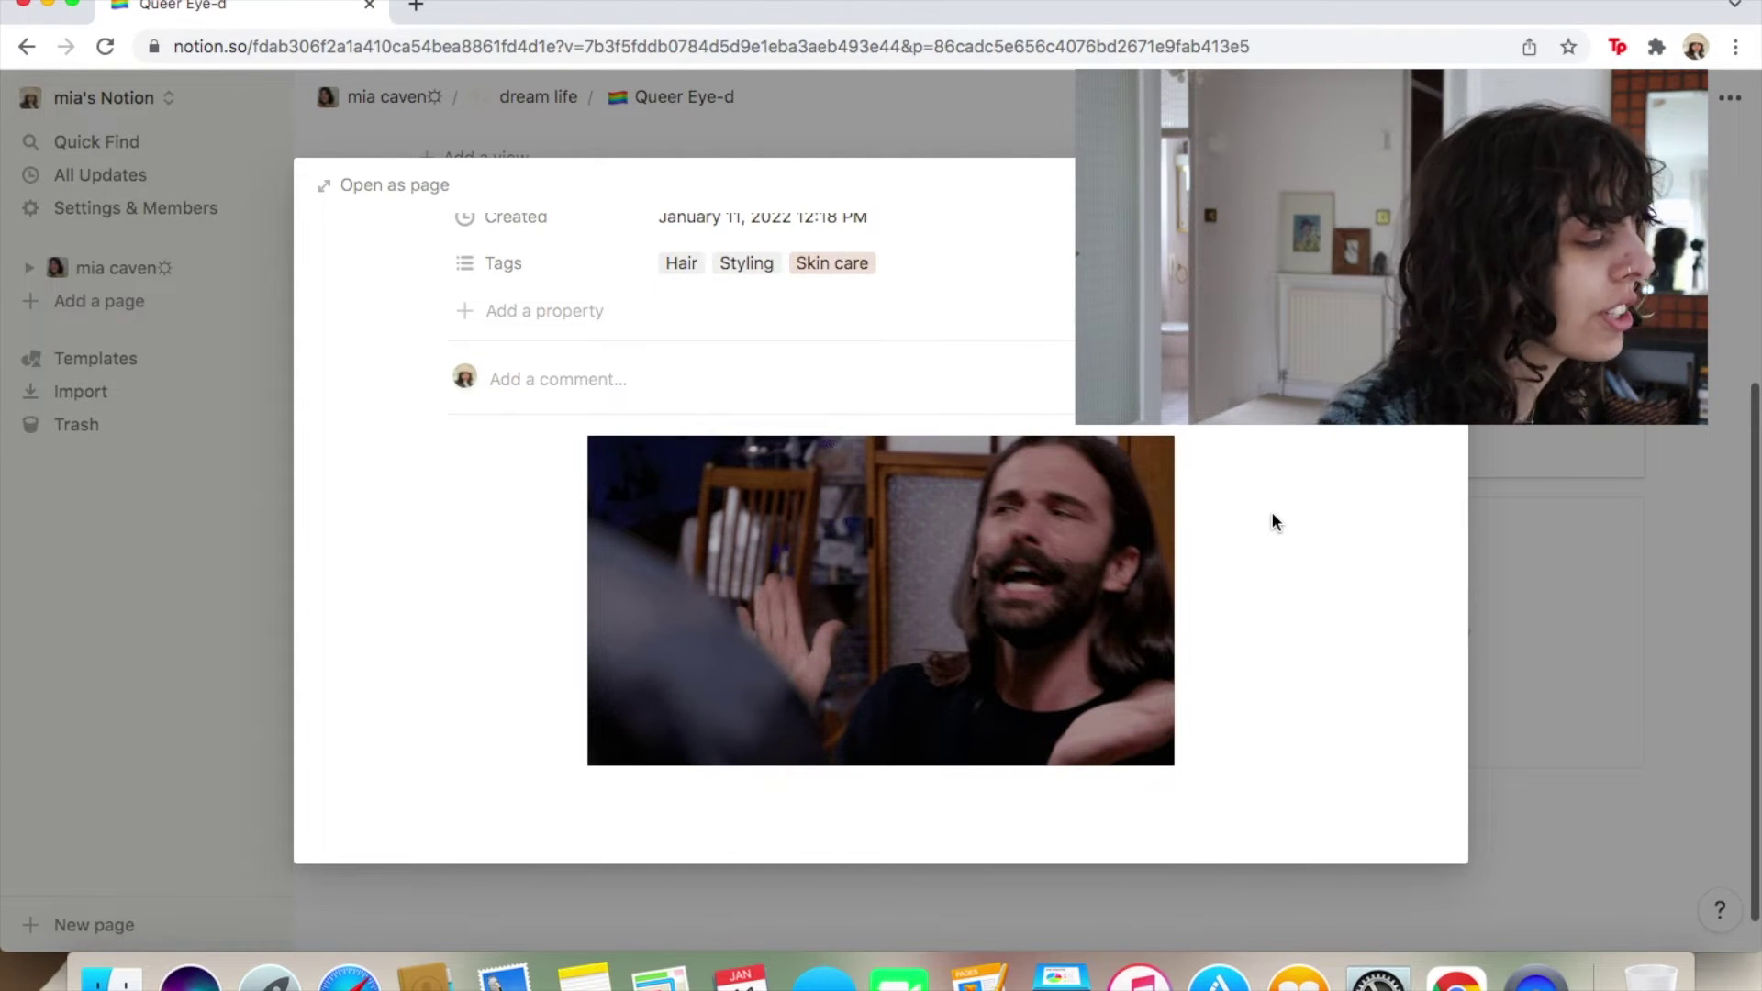
Close the JVN page and return to the Queer Eye-d gallery.
mouse_move(1187, 603)
left_click(1518, 593)
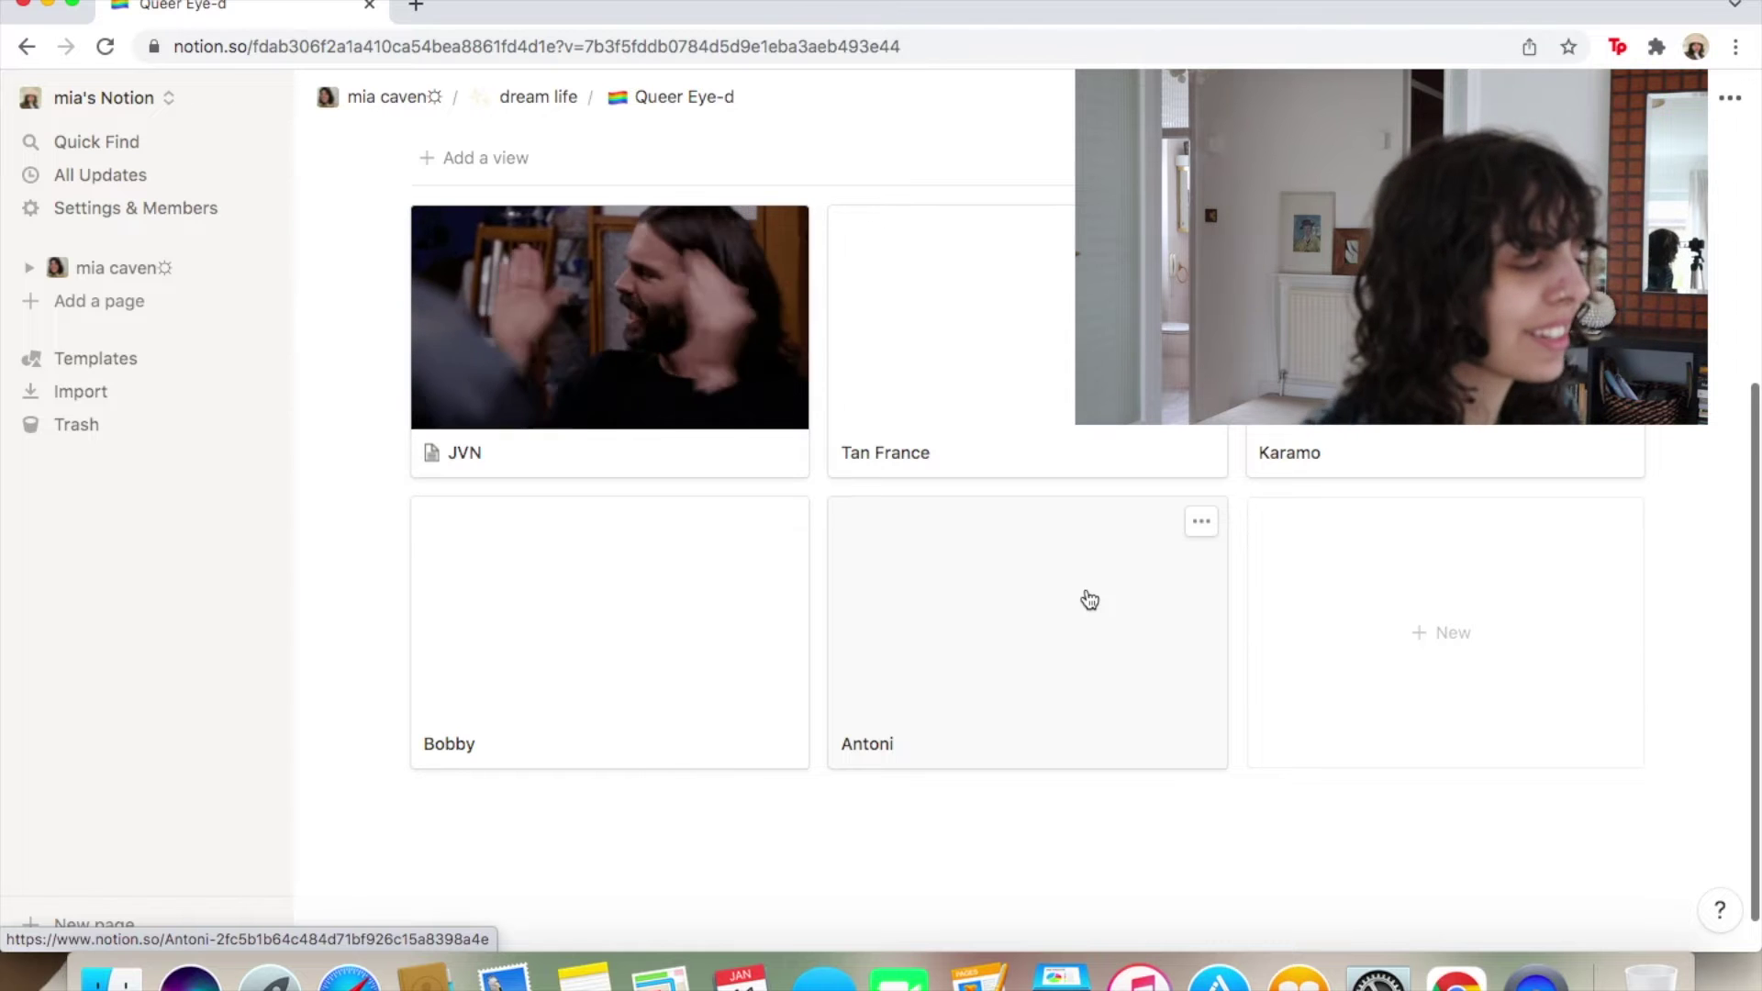
scroll(1085, 597, "up", 5)
scroll(1085, 590, "down", 5)
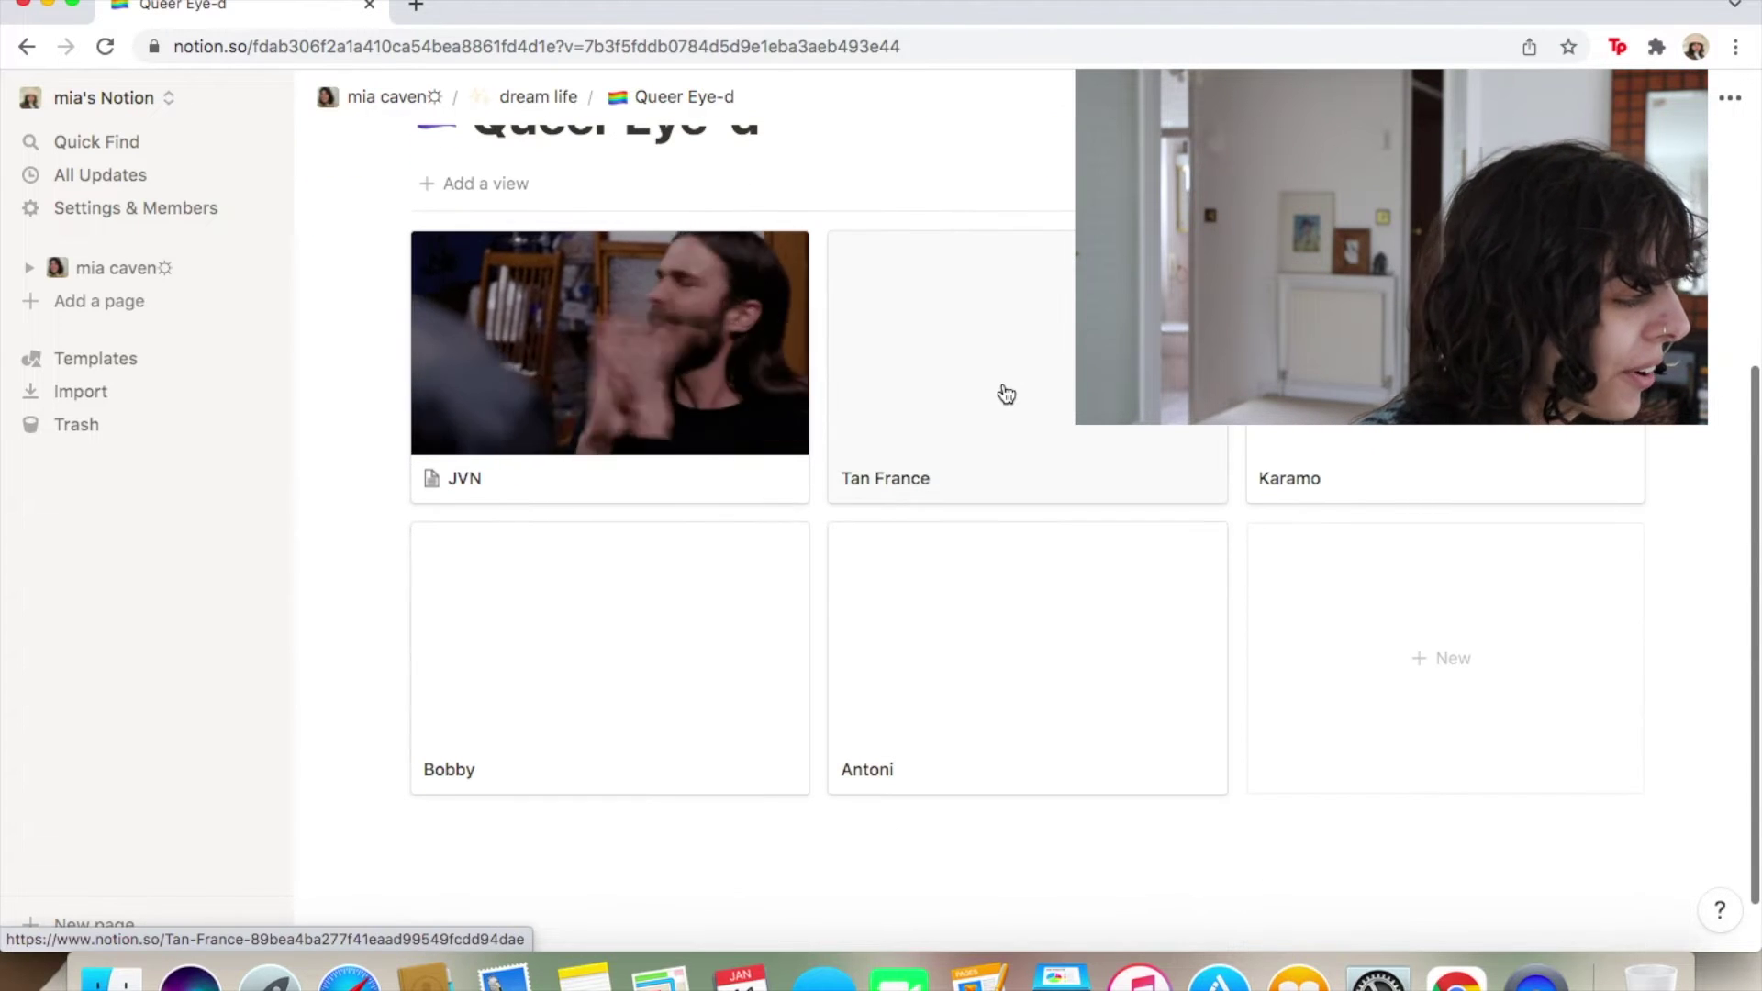
Embed the Tan France GIF as an image block in Tan France's page.
left_click(1006, 394)
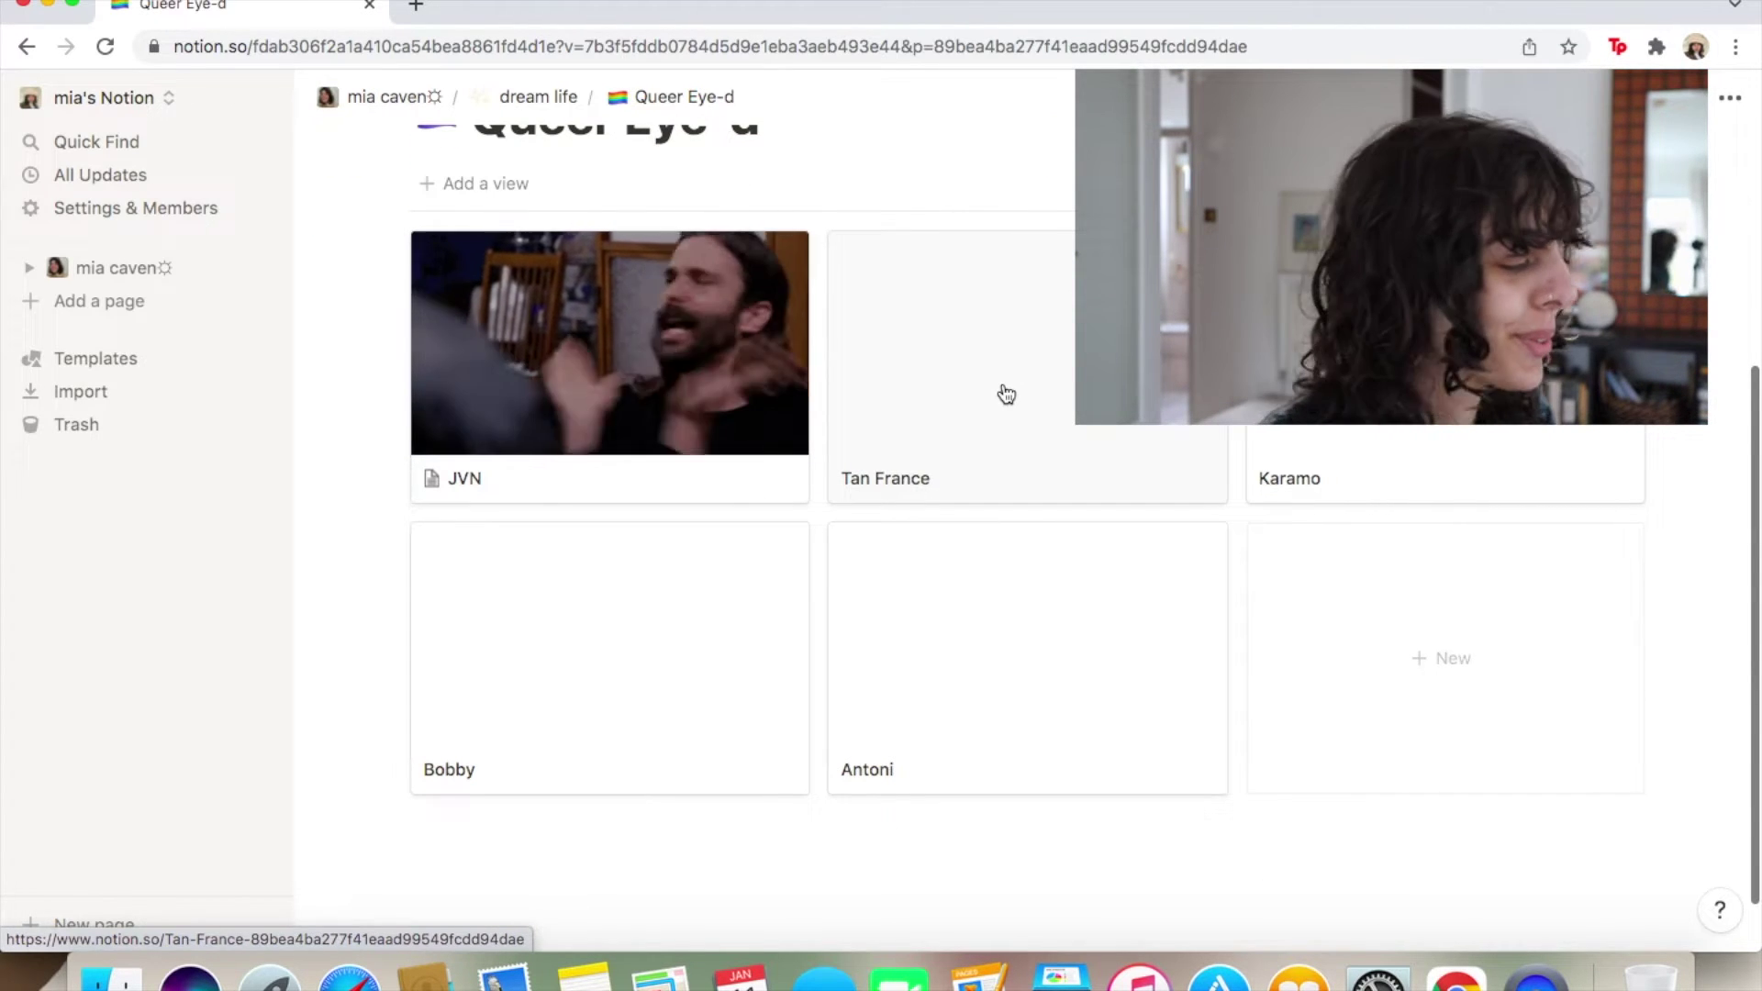
scroll(789, 749, "down", 2)
key("Return")
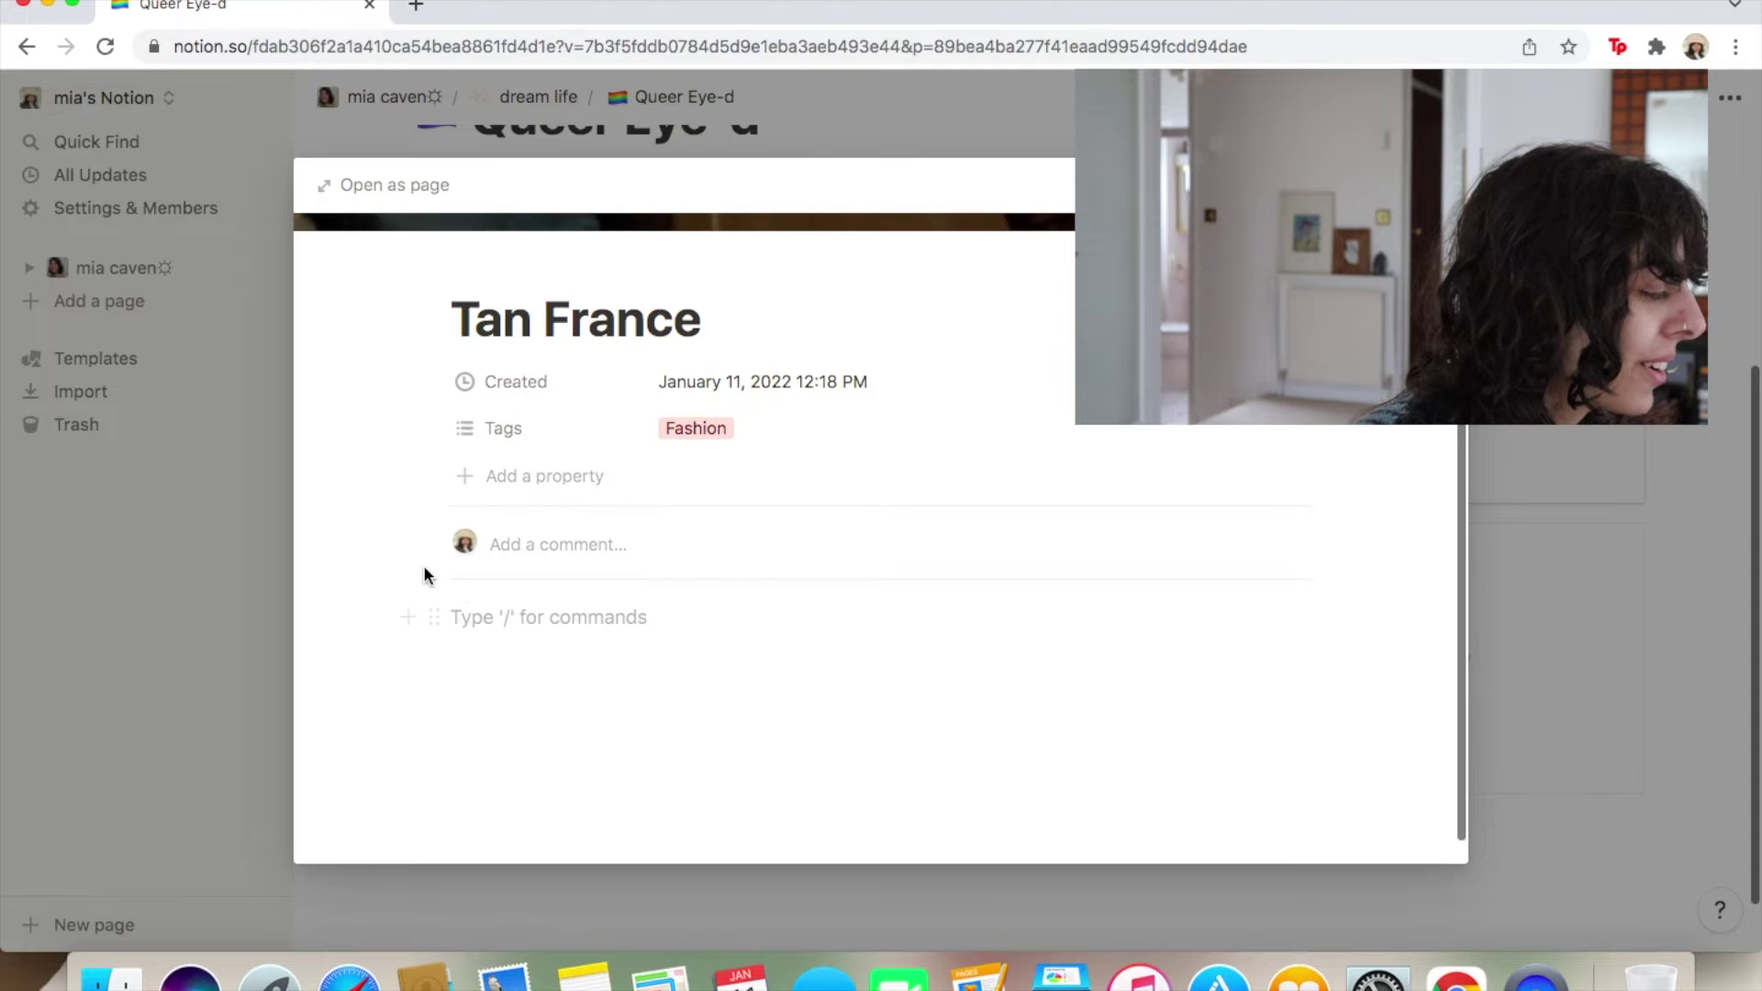
type("/")
scroll(637, 425, "down", 5)
left_click(637, 424)
left_click(874, 761)
double_click(1006, 197)
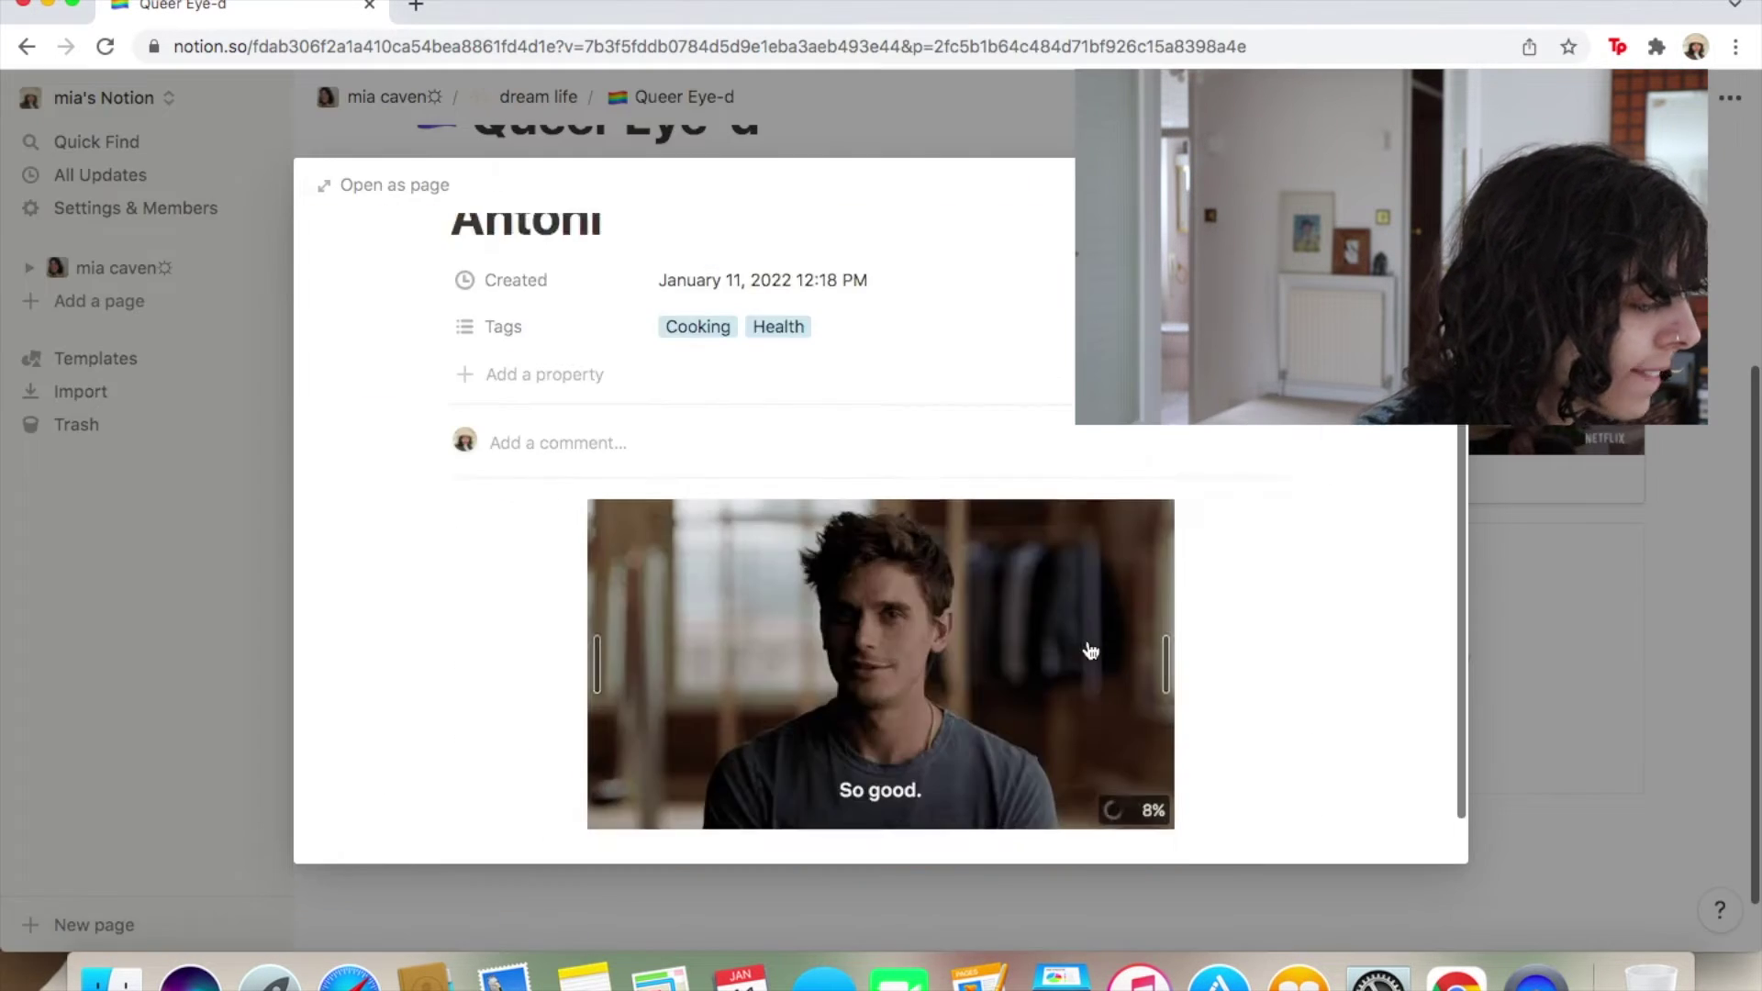
scroll(1085, 649, "down", 1)
left_click(1629, 642)
Give the JVN page a ping-pong paddle icon.
scroll(1629, 642, "up", 2)
scroll(1628, 643, "down", 3)
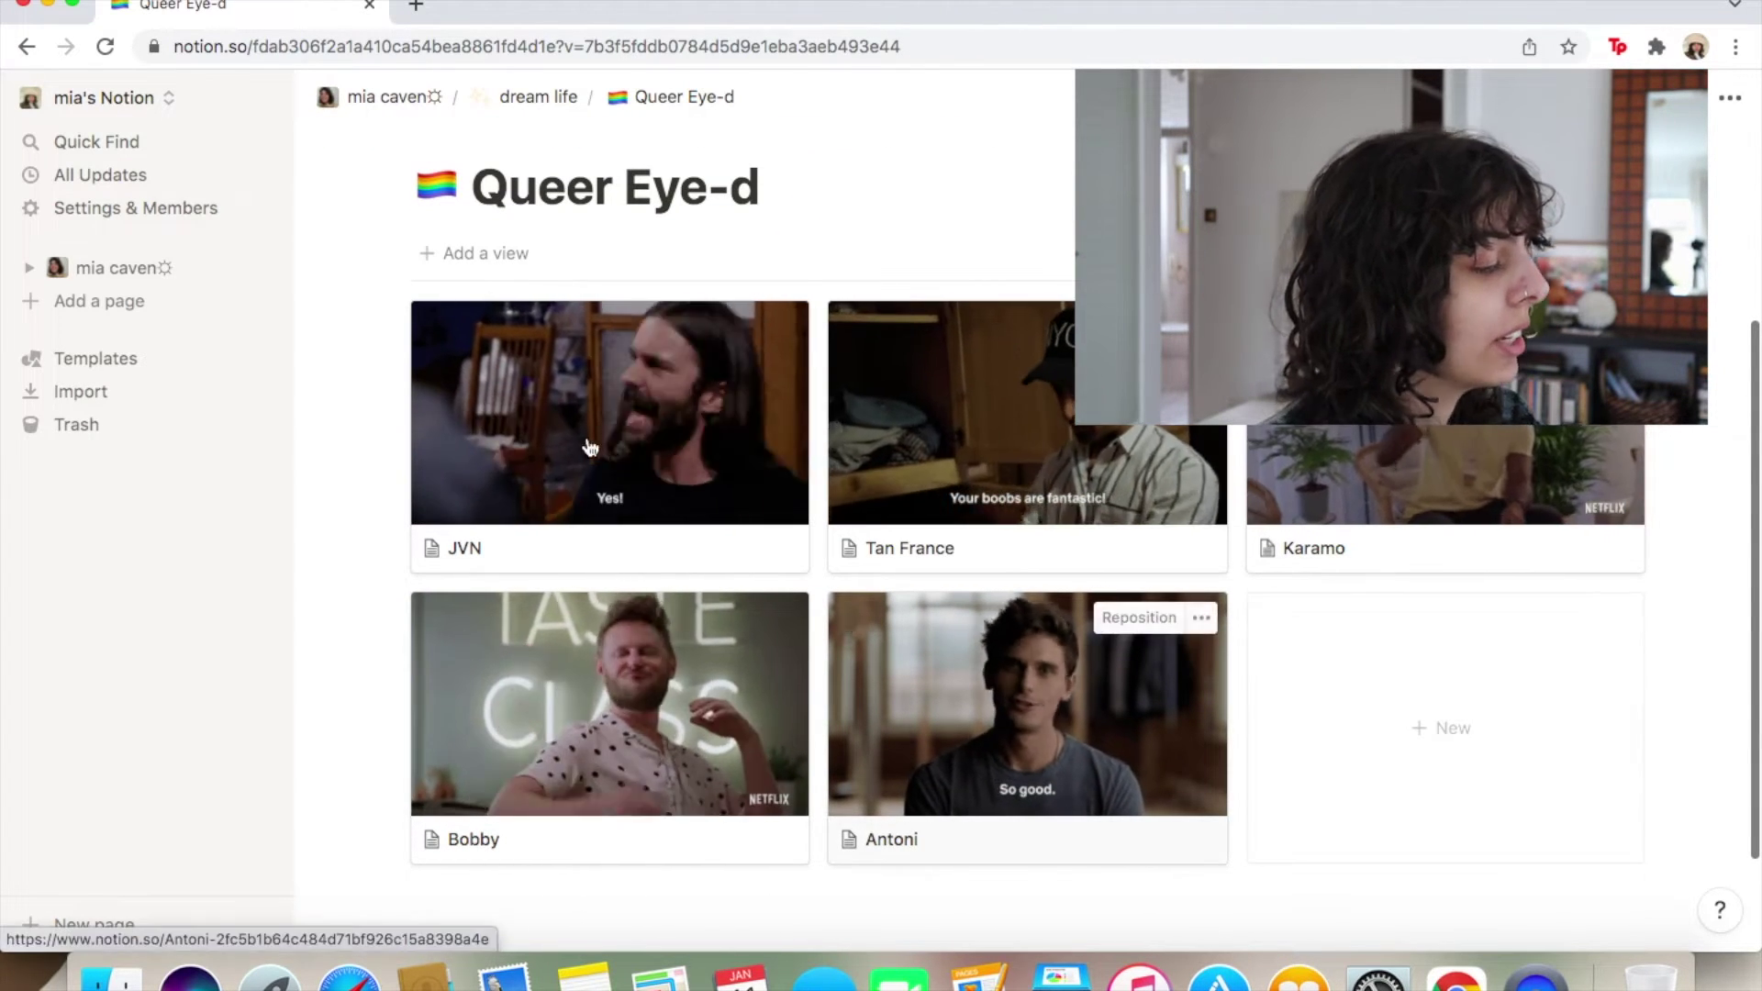
left_click(466, 449)
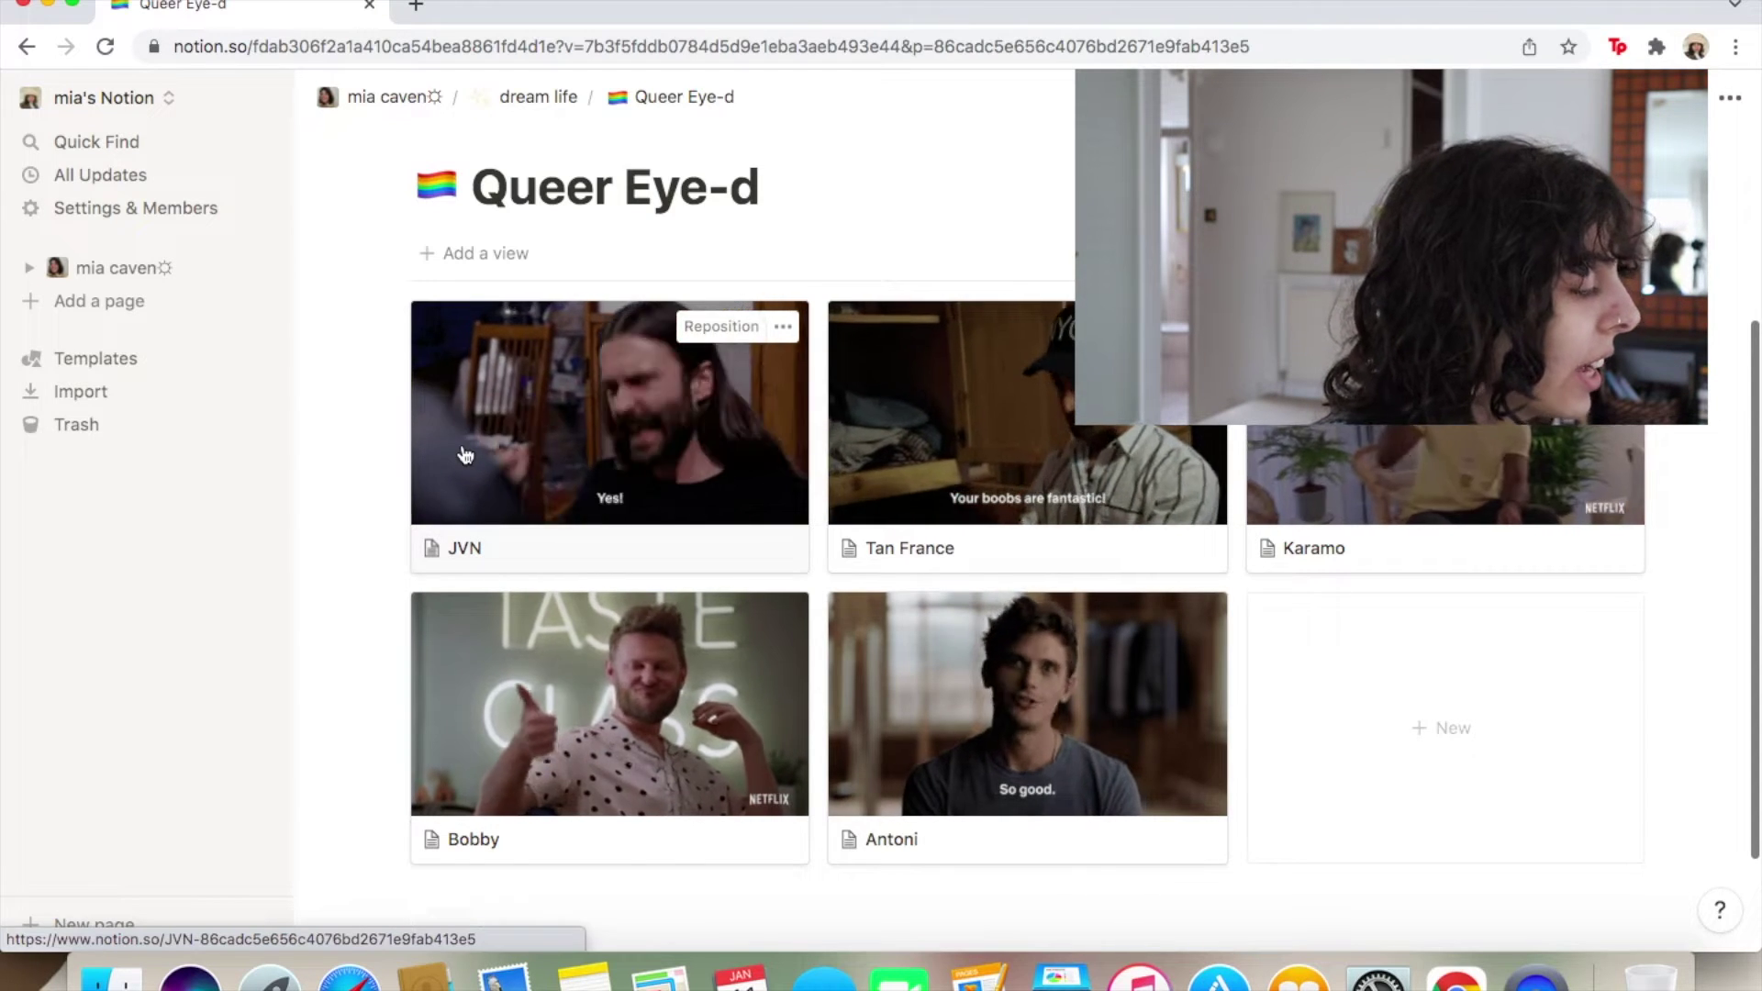
left_click(494, 426)
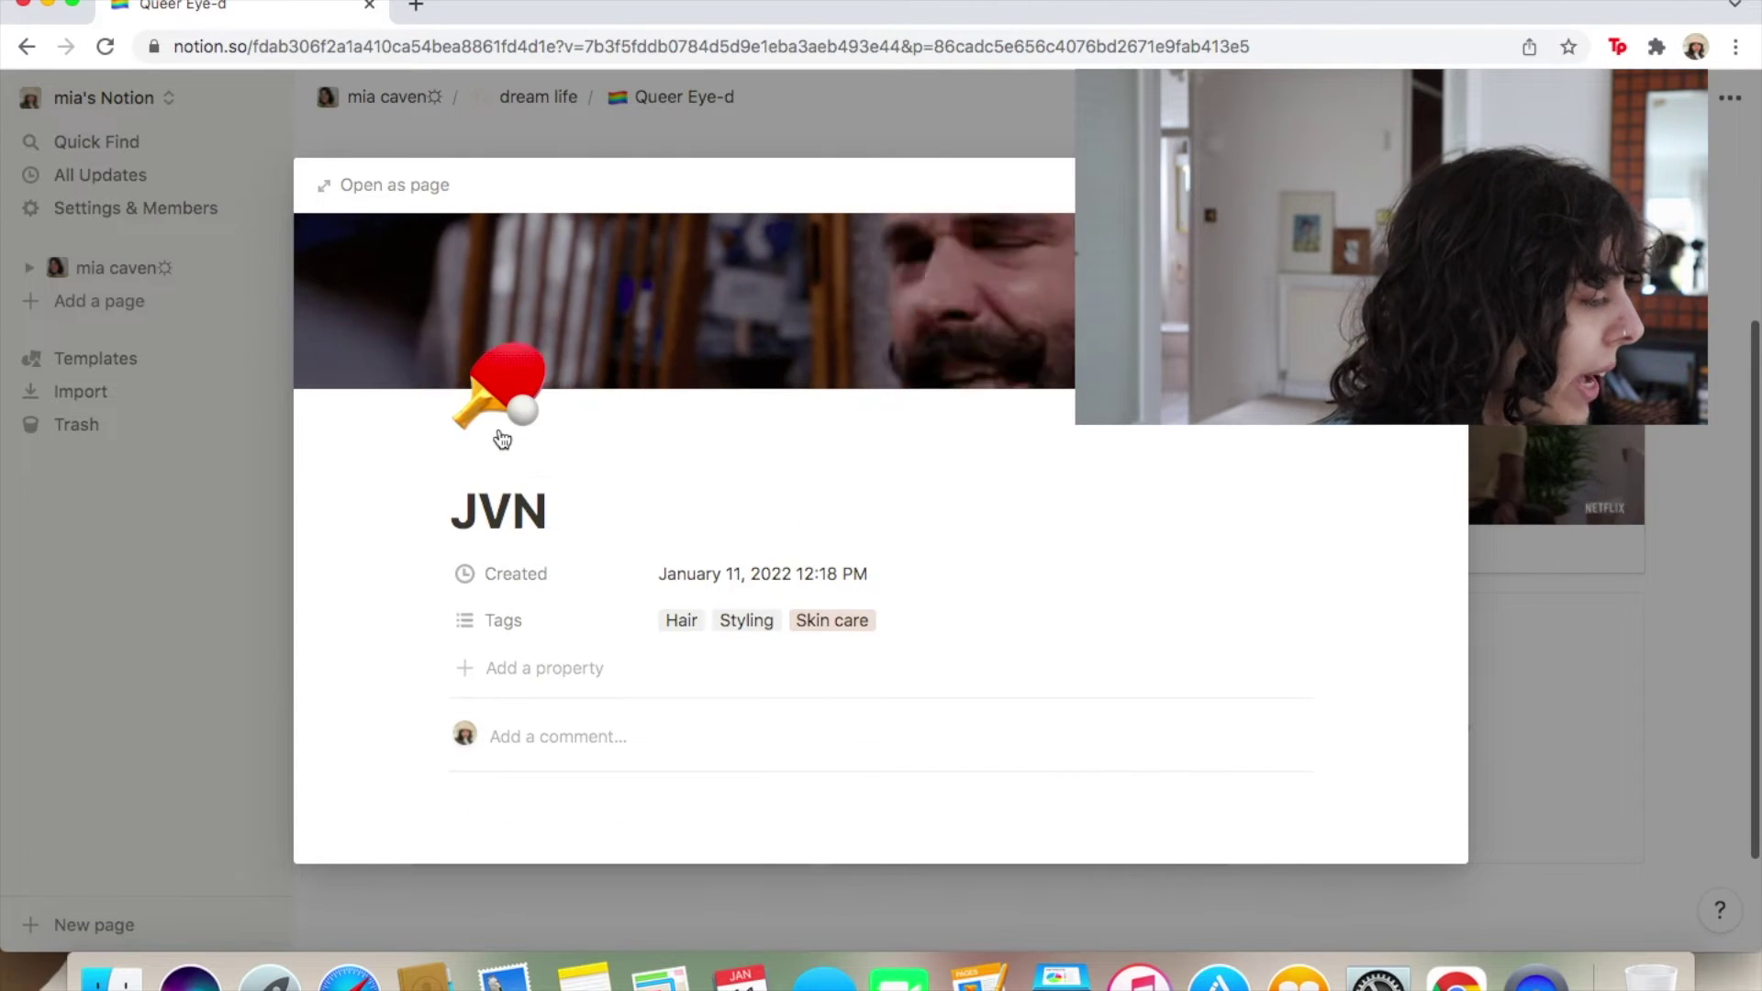
left_click(501, 394)
left_click(618, 460)
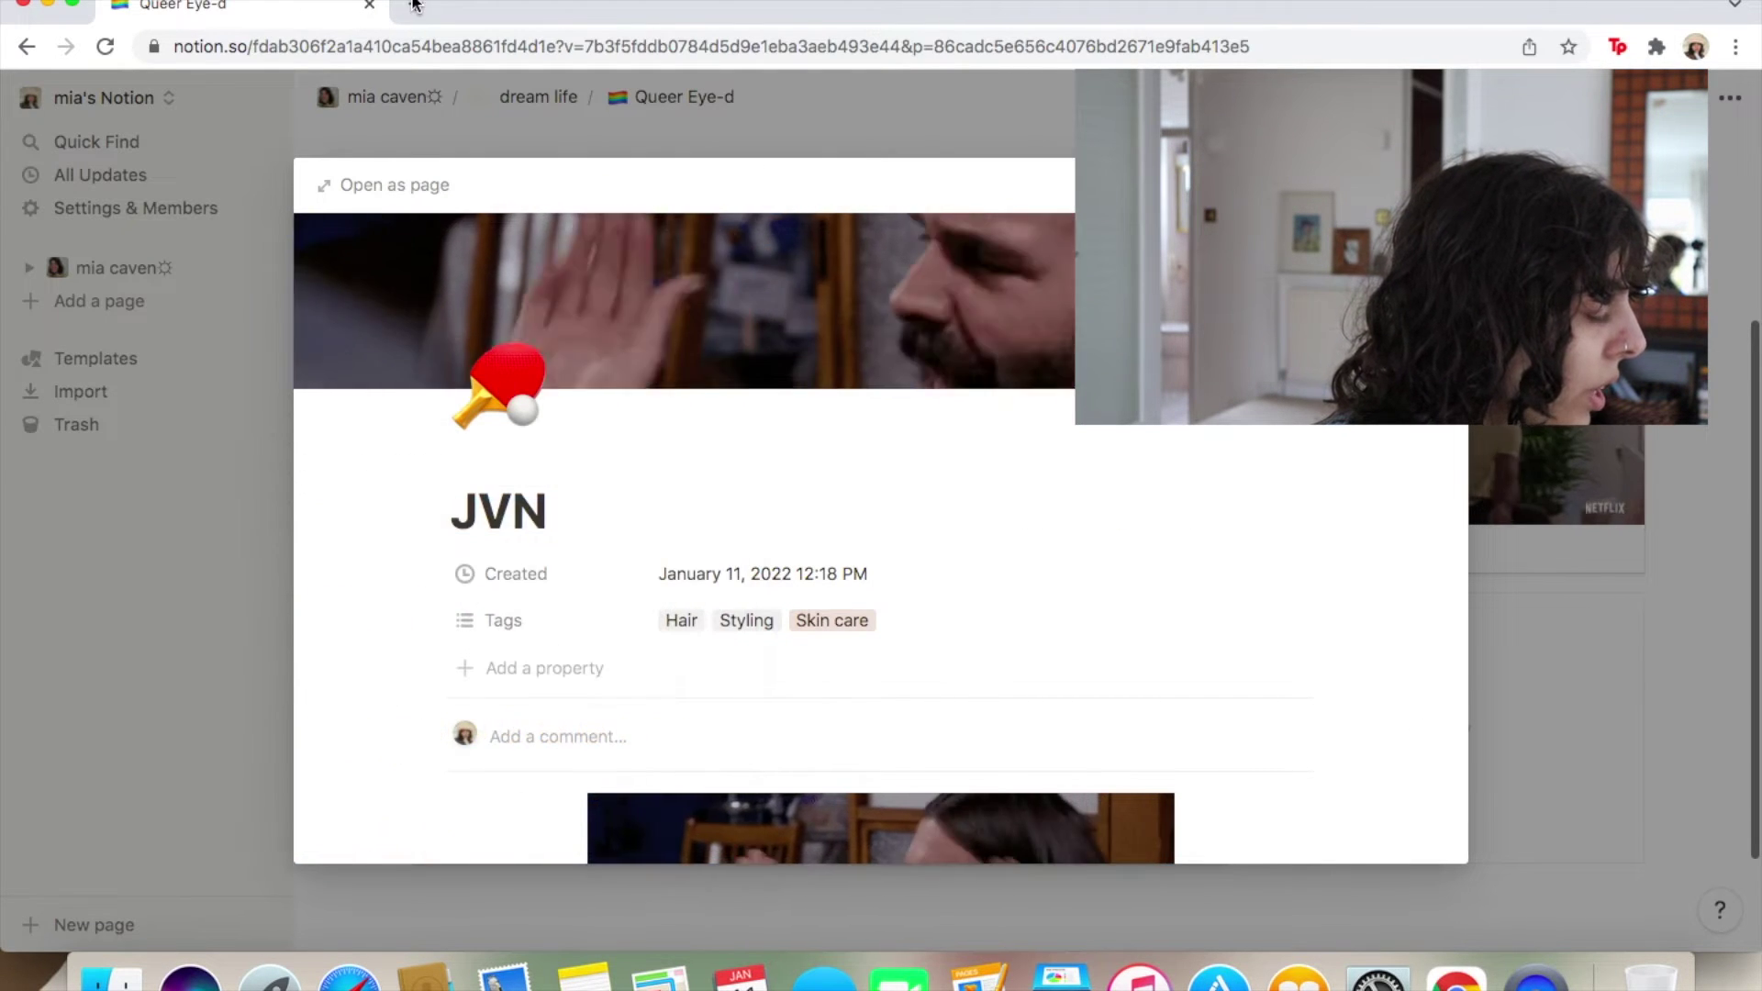
Search Google for 'hair symbol' in a new tab.
left_click(415, 5)
type("heartt")
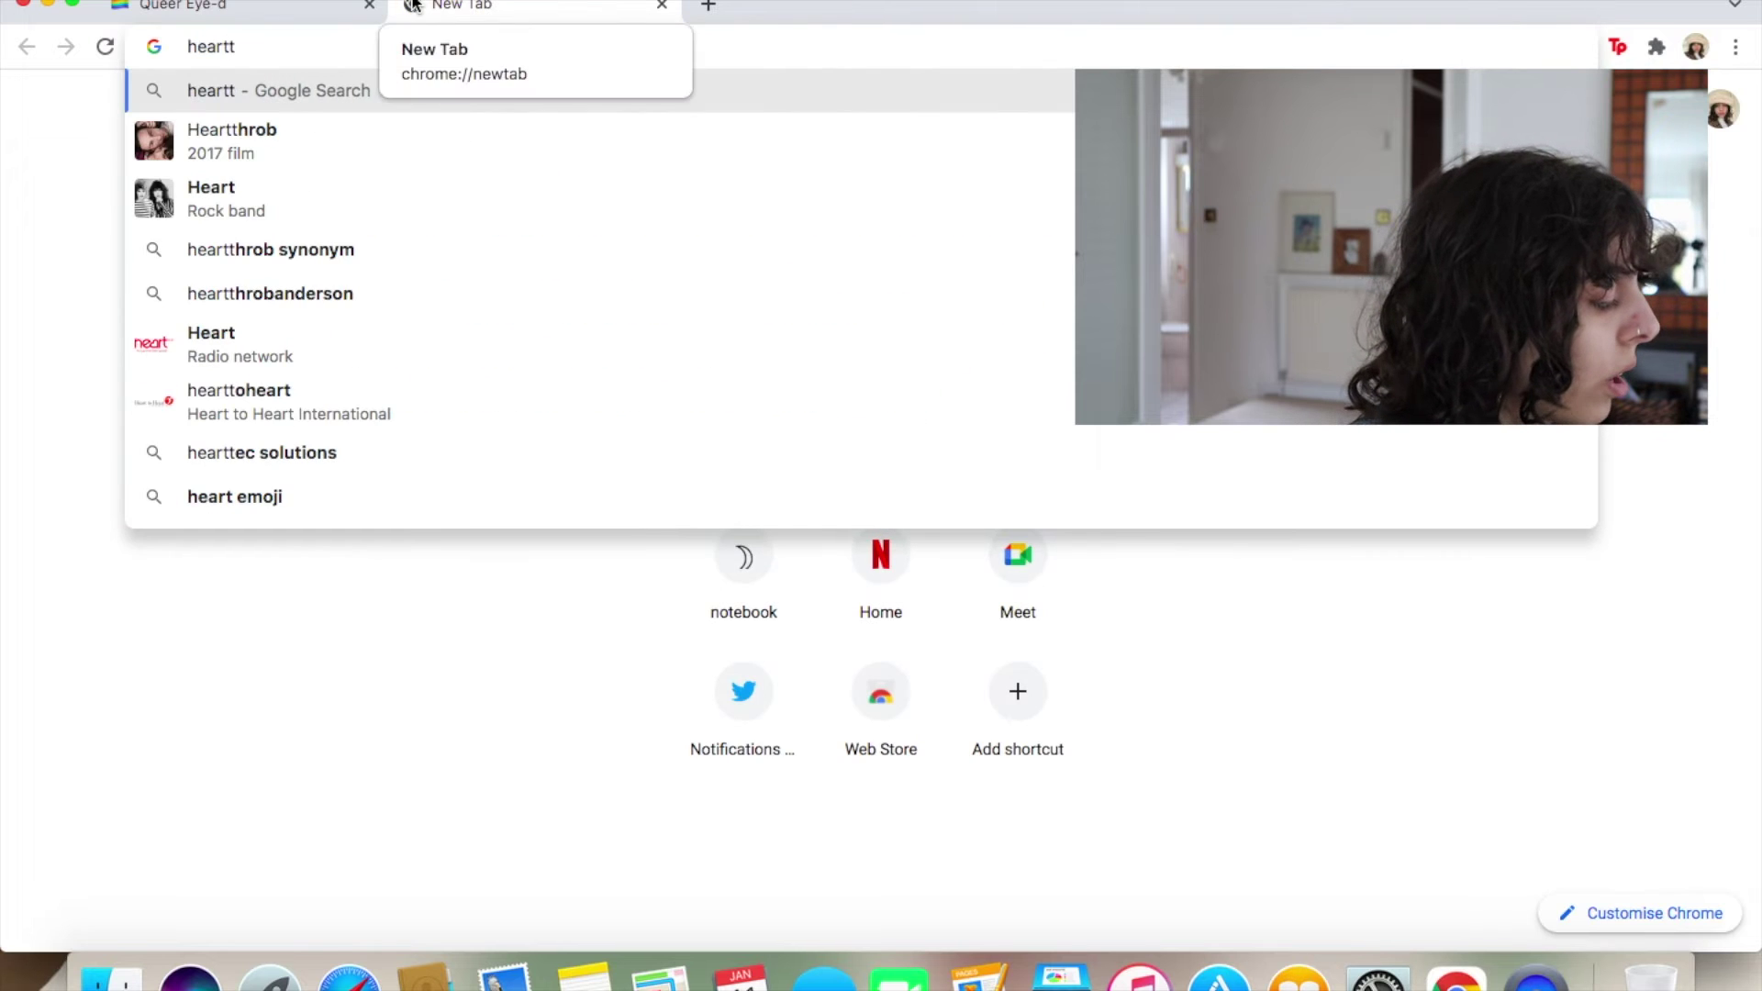
key("BackSpace")
key("BackSpace")
key("BackSpace")
key("BackSpace")
key("BackSpace")
type("air symbol")
key("Return")
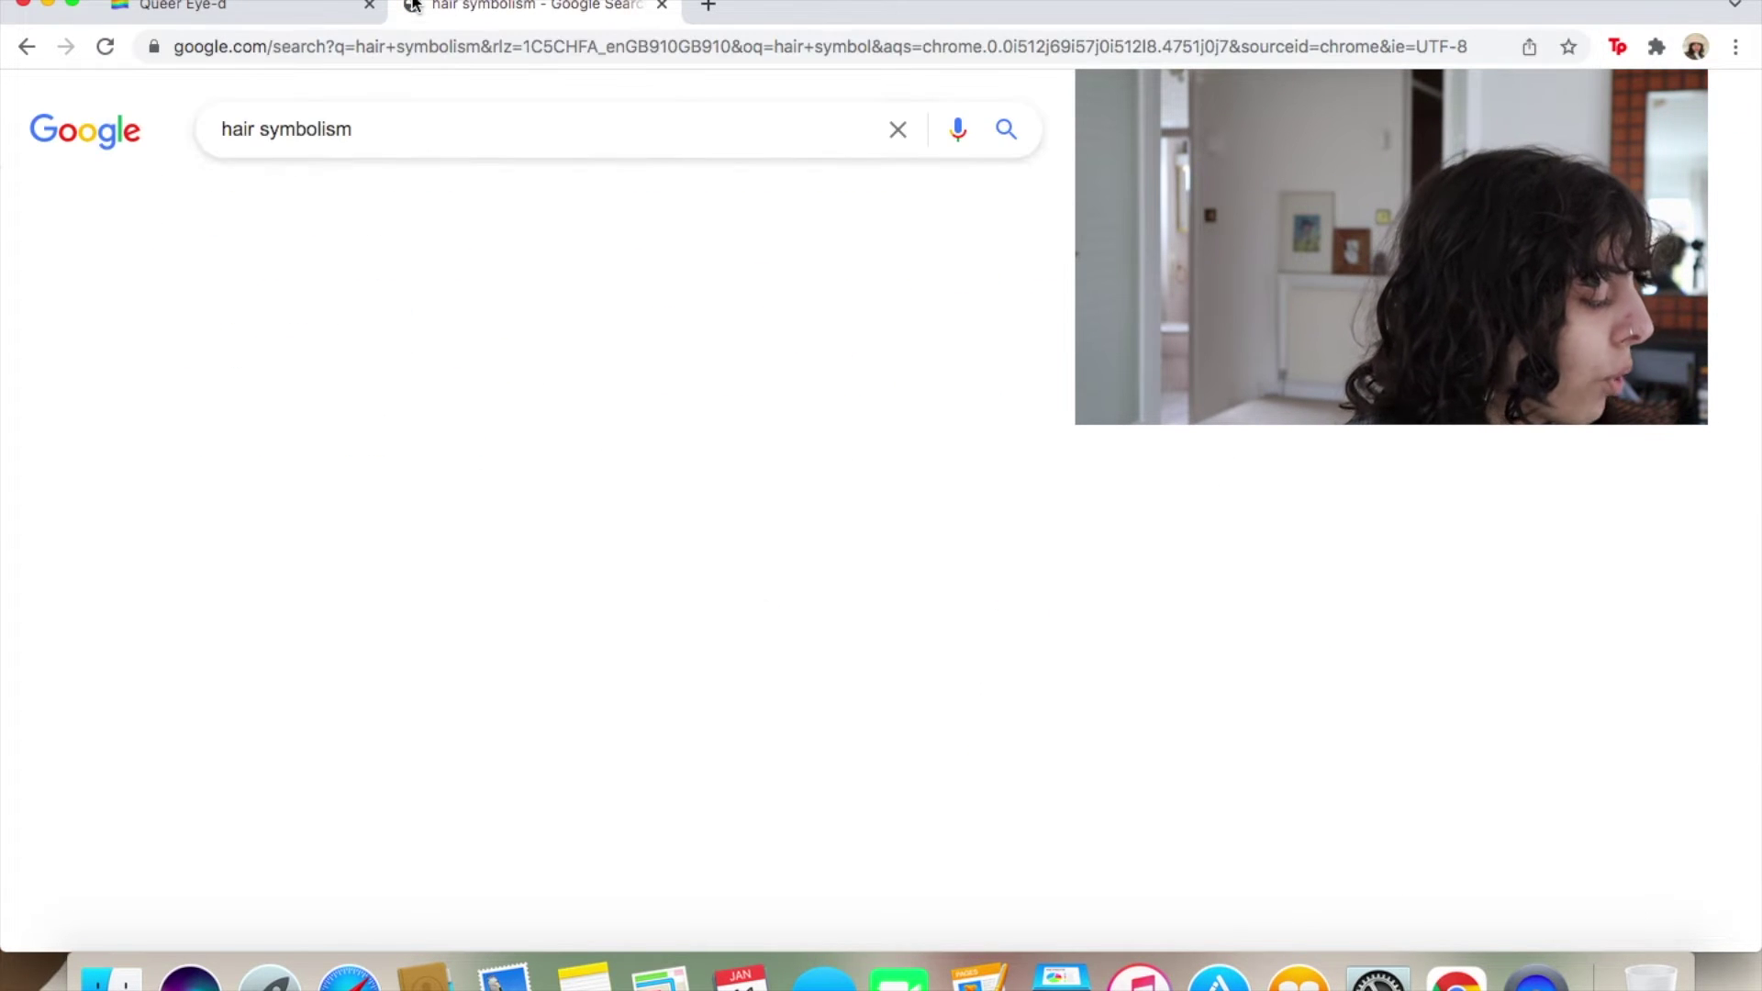
left_click(403, 153)
key("BackSpace")
key("BackSpace")
key("BackSpace")
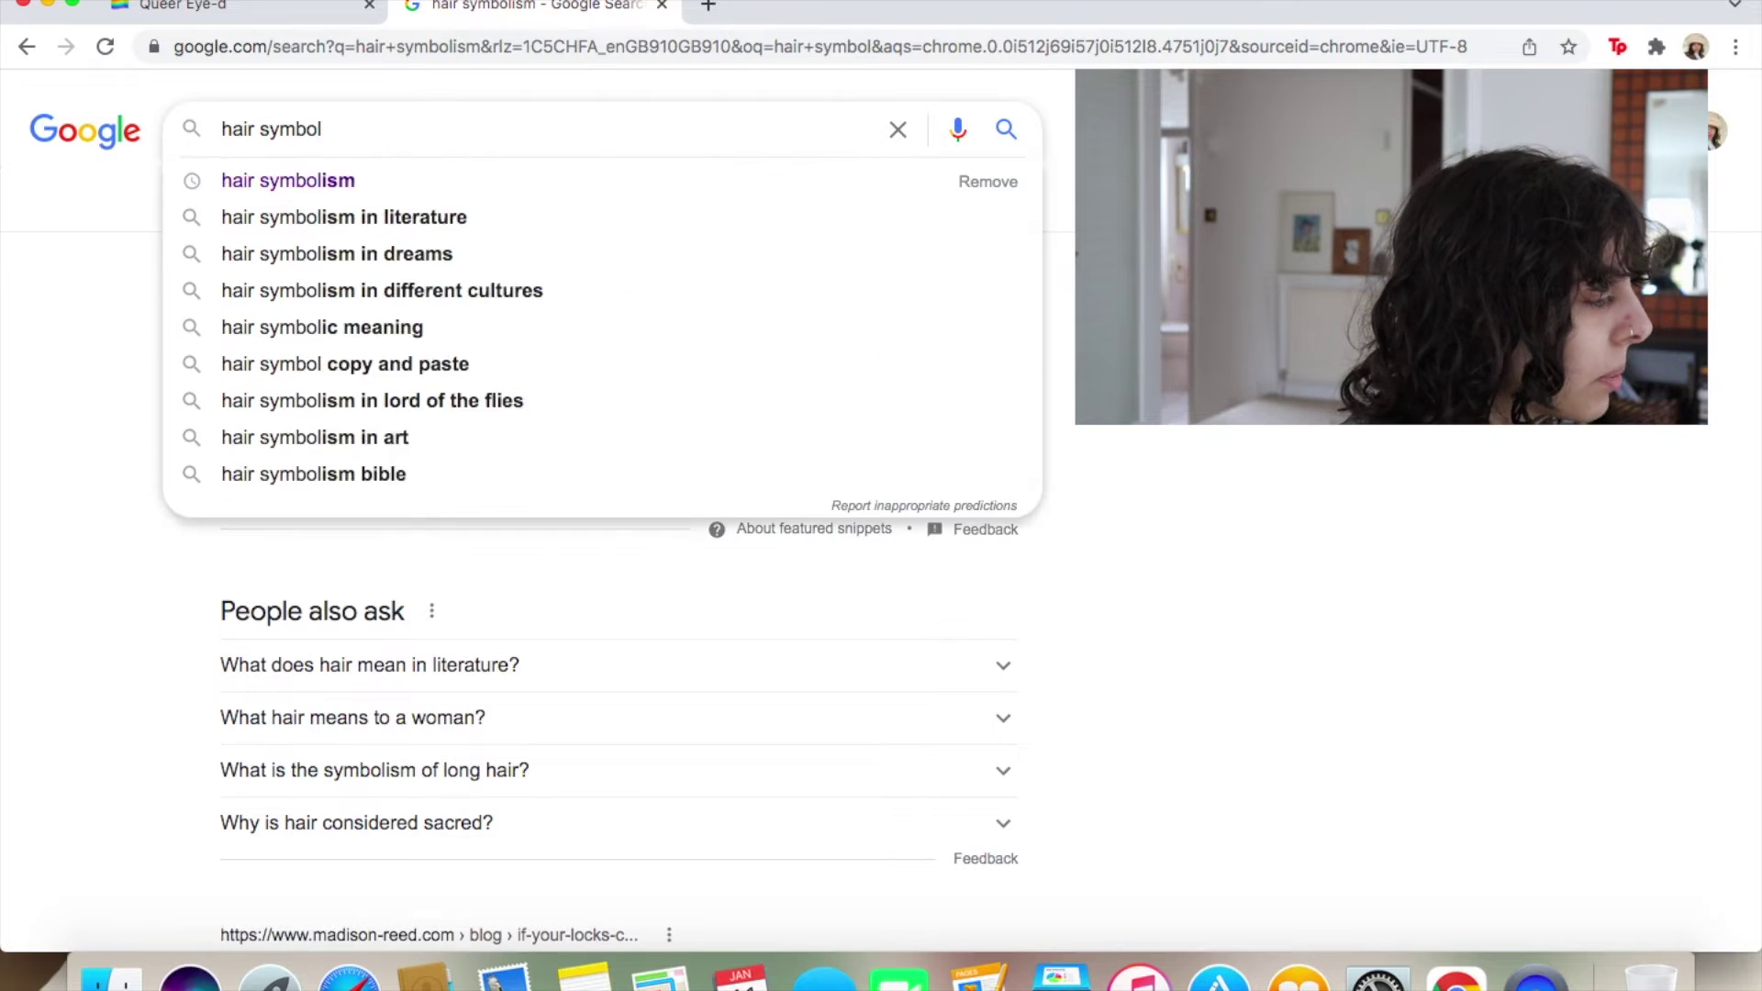
key("Return")
Replace the query with 'aesthetic symbols' and rerun the search.
scroll(501, 546, "down", 15)
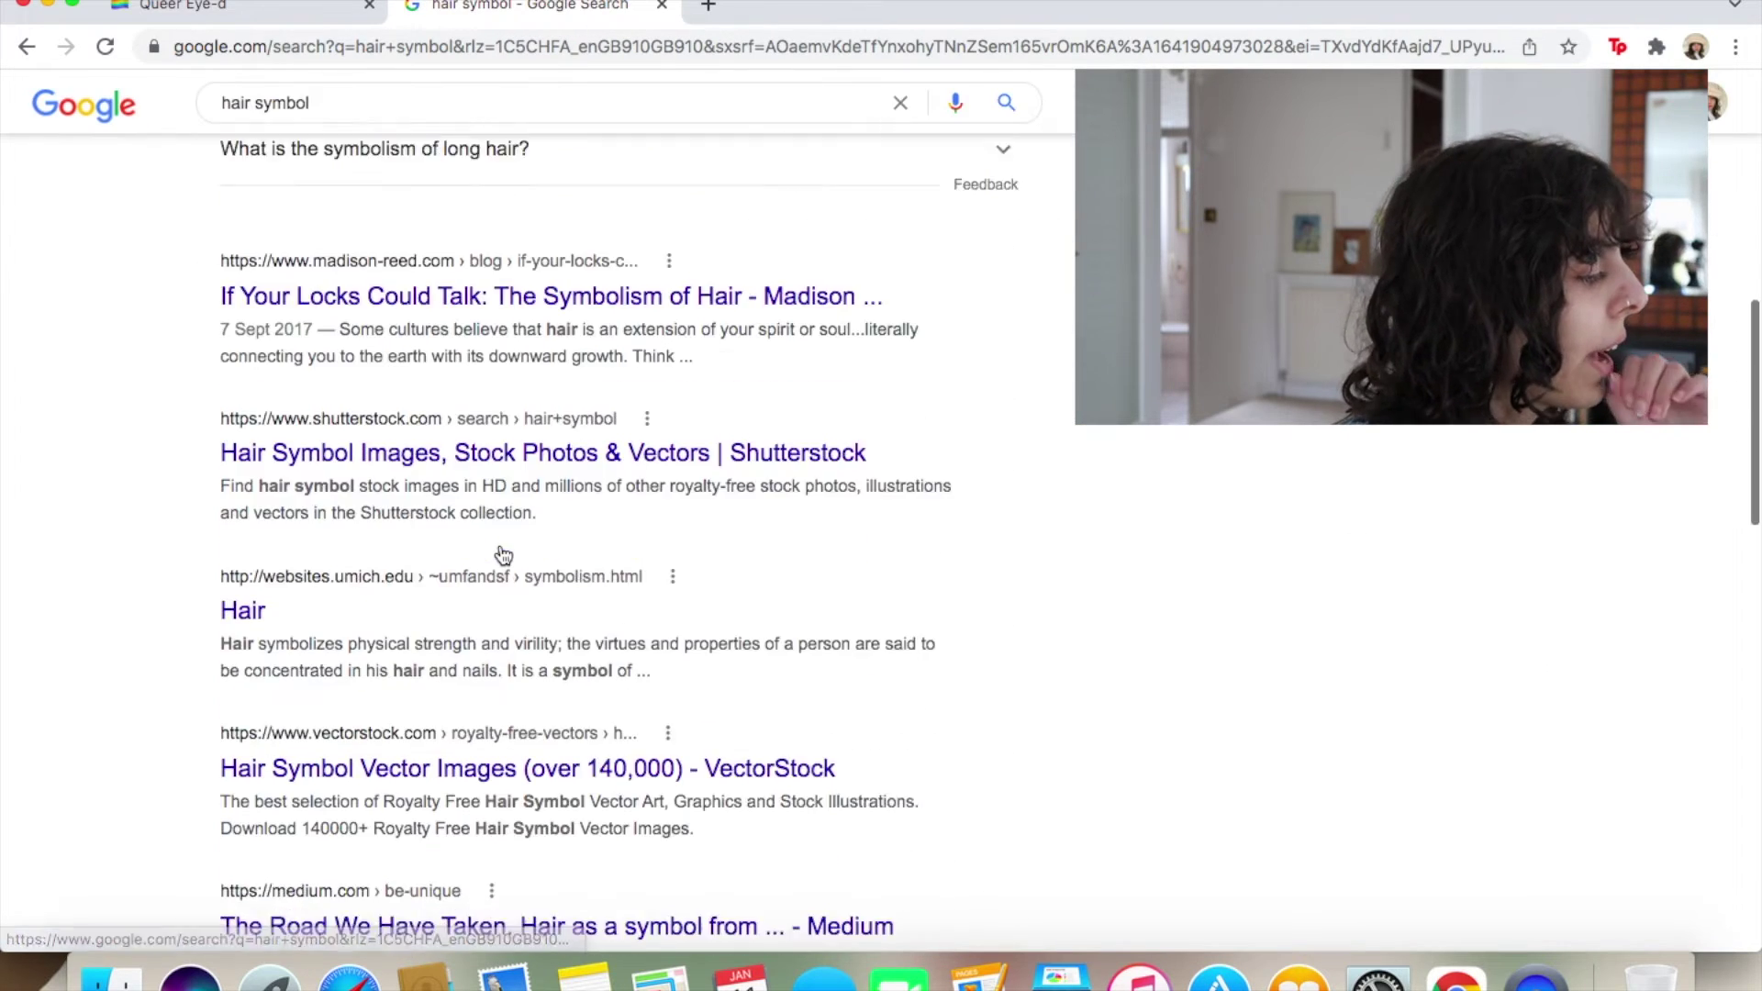
scroll(501, 545, "down", 10)
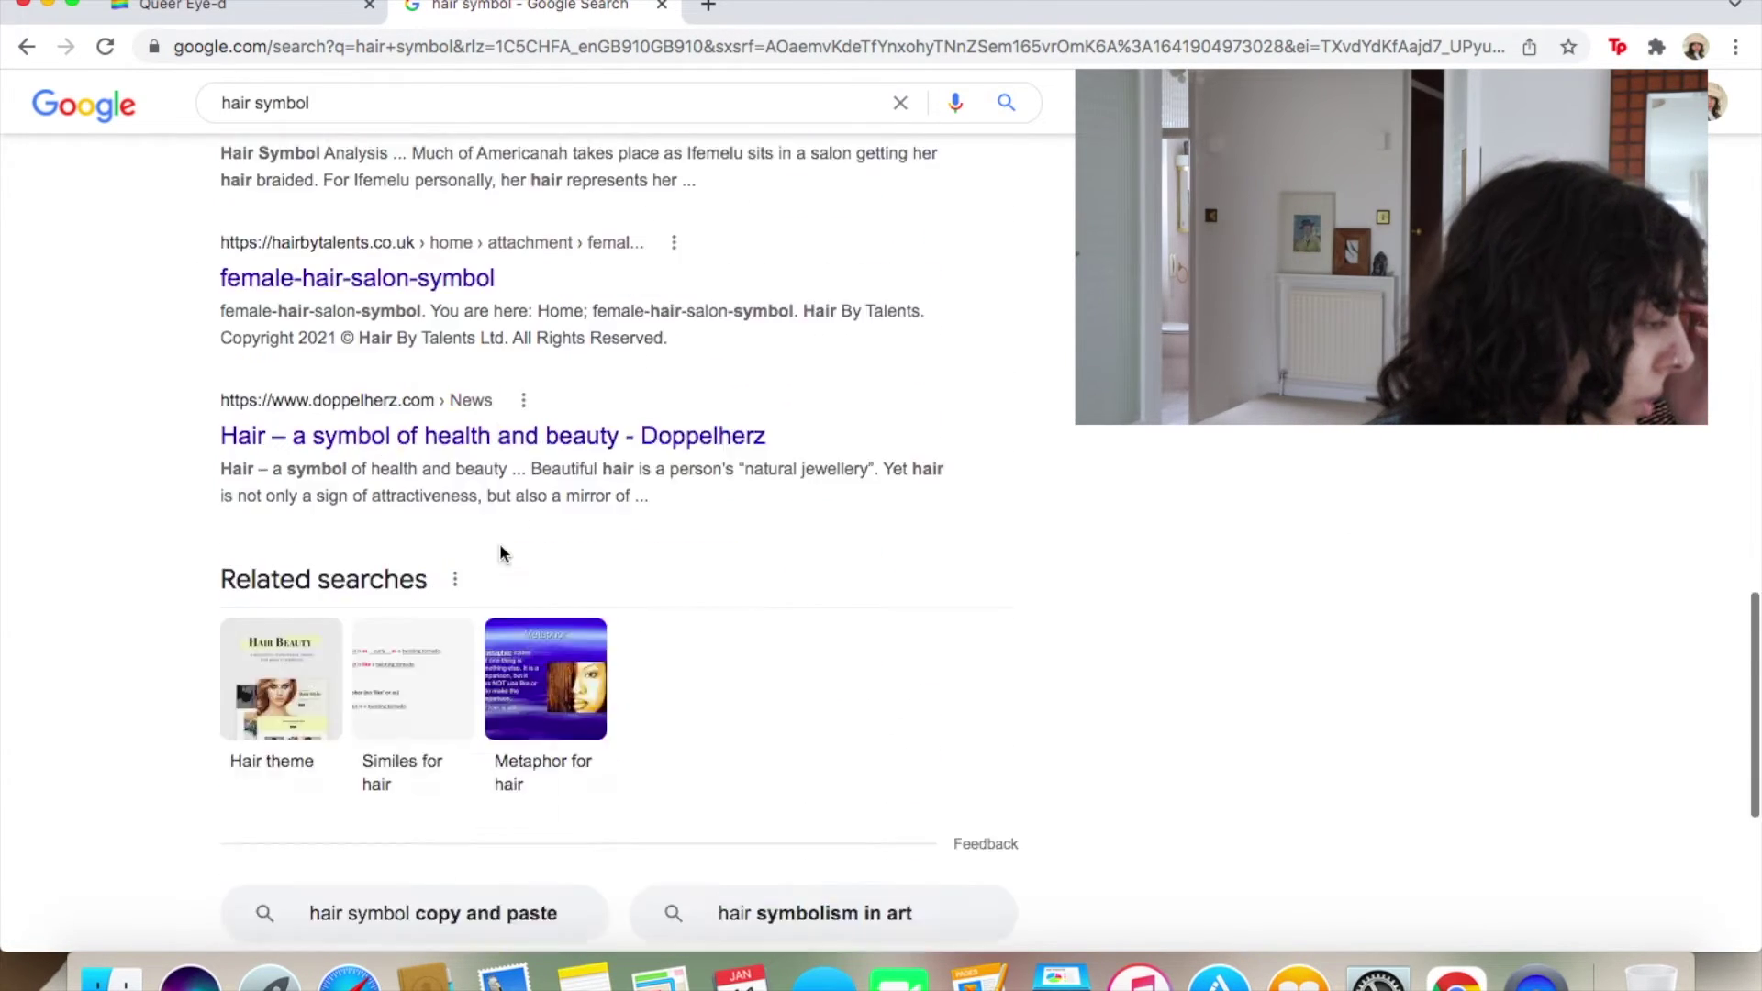
scroll(501, 545, "up", 2)
scroll(501, 551, "up", 20)
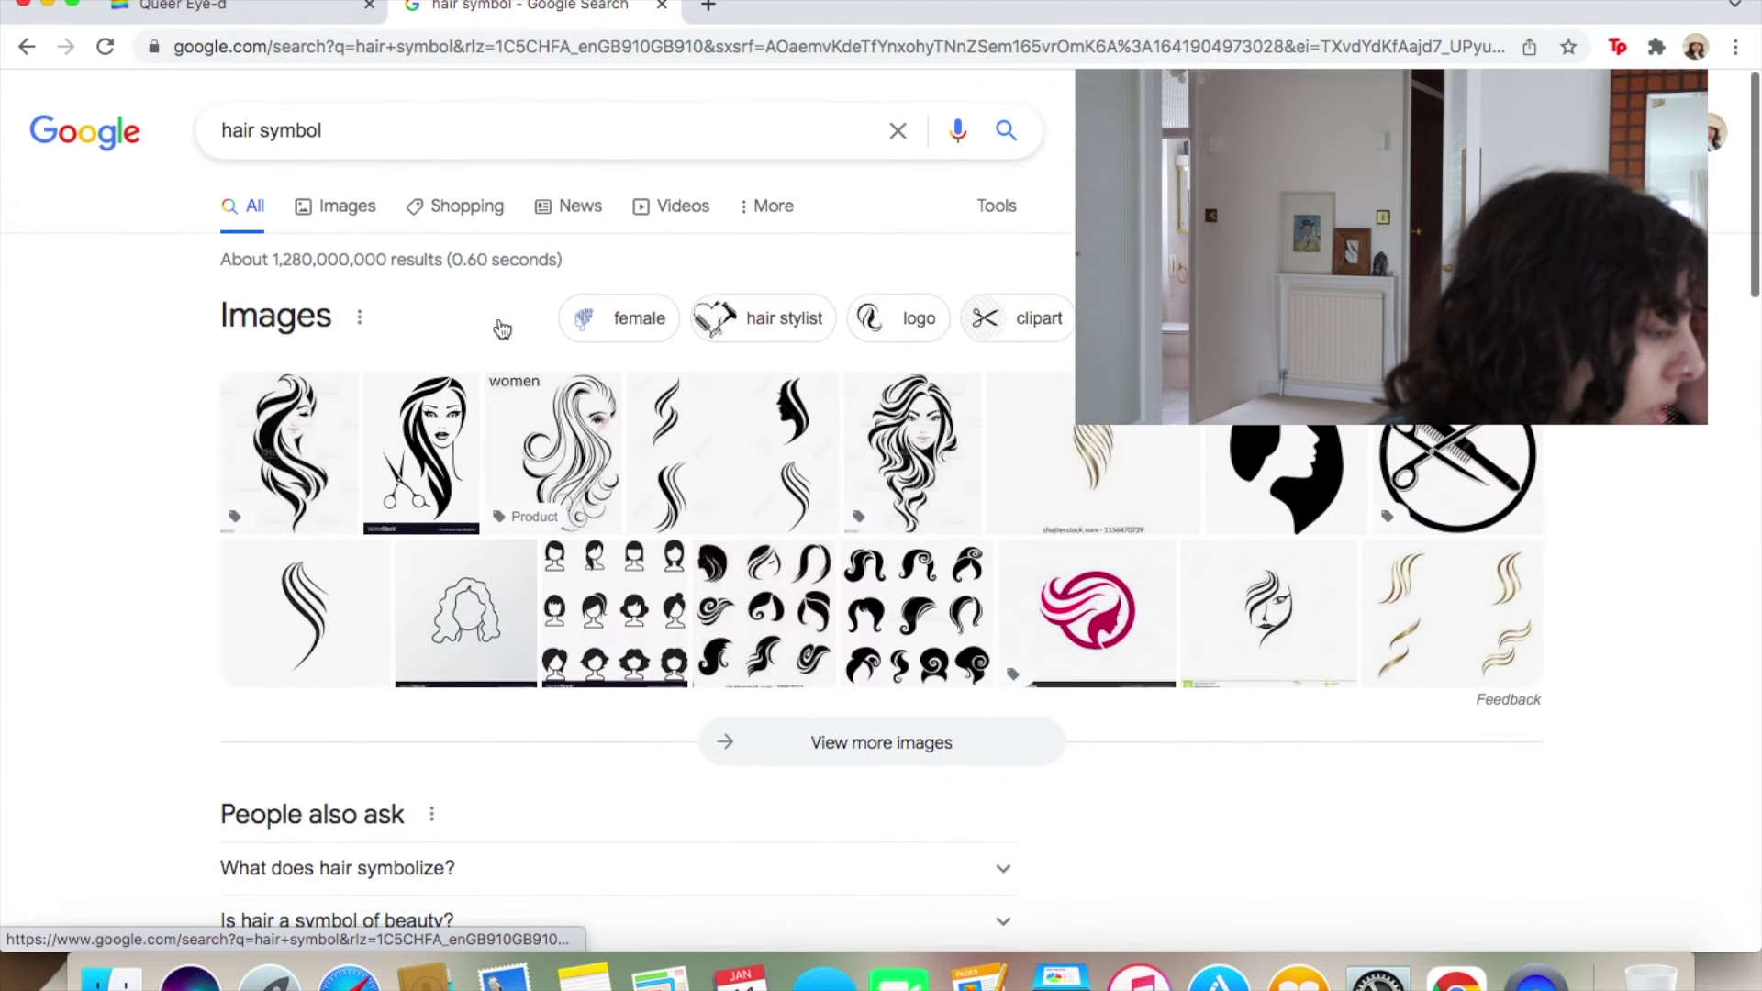
double_click(430, 137)
type("aesthetic sy")
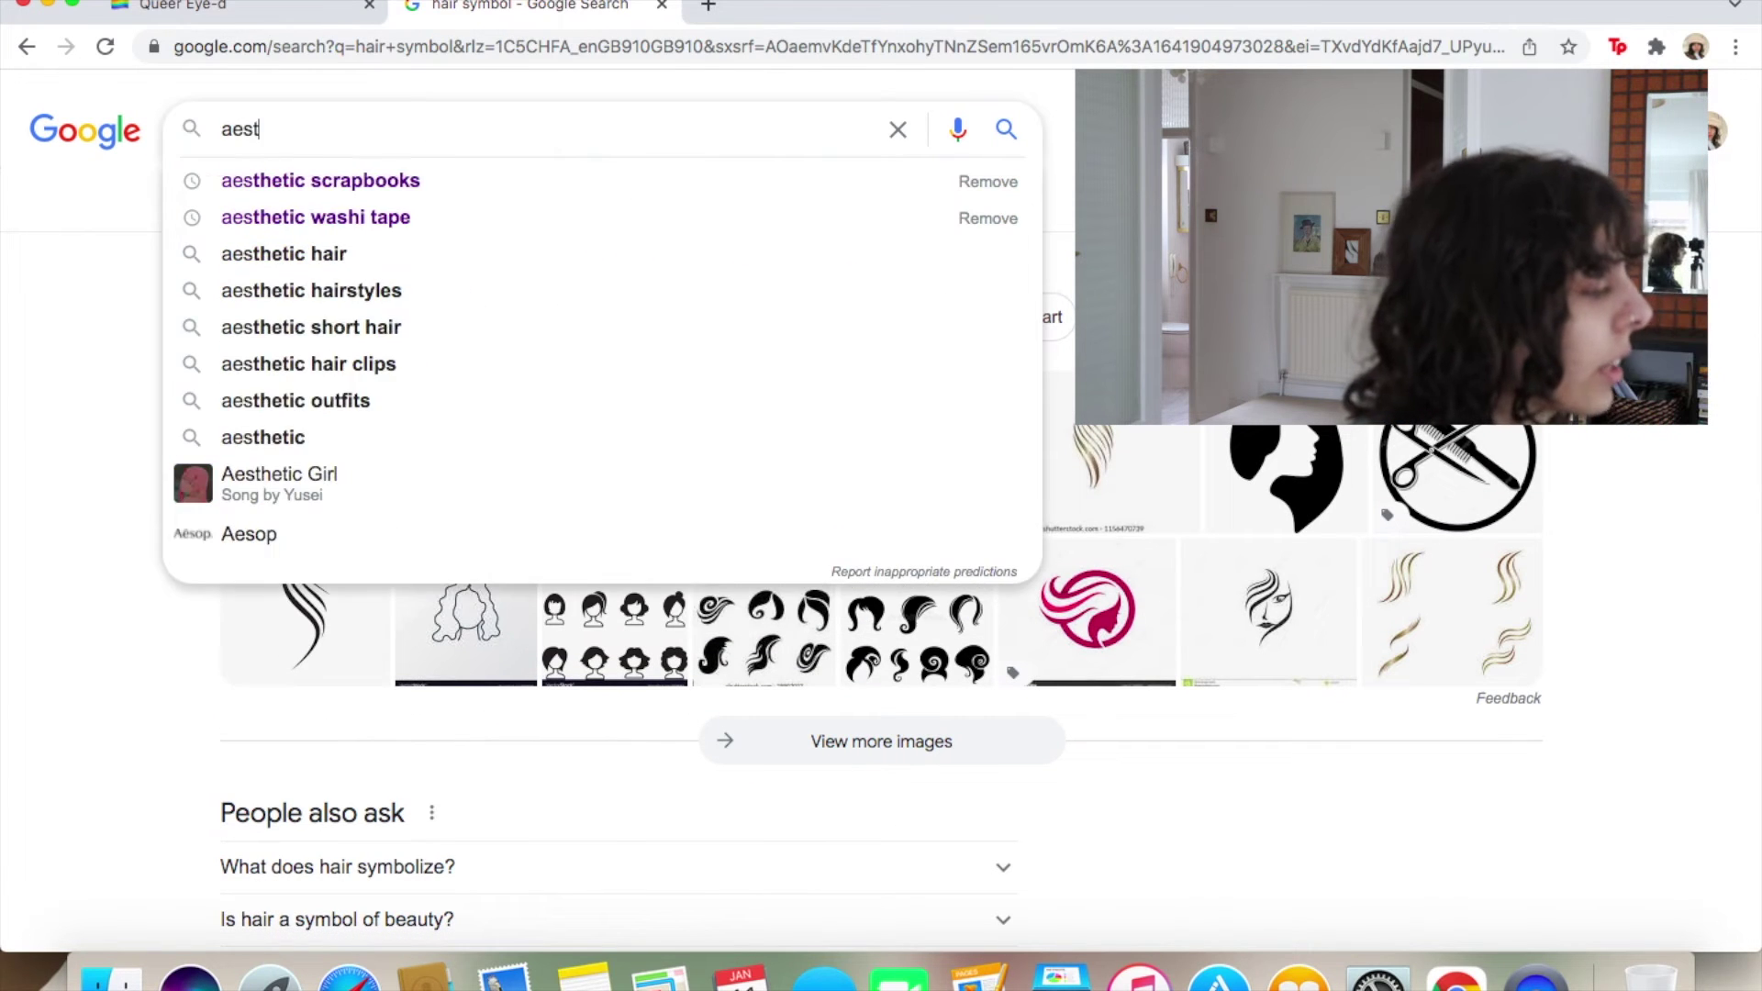
type("mbols")
key("Return")
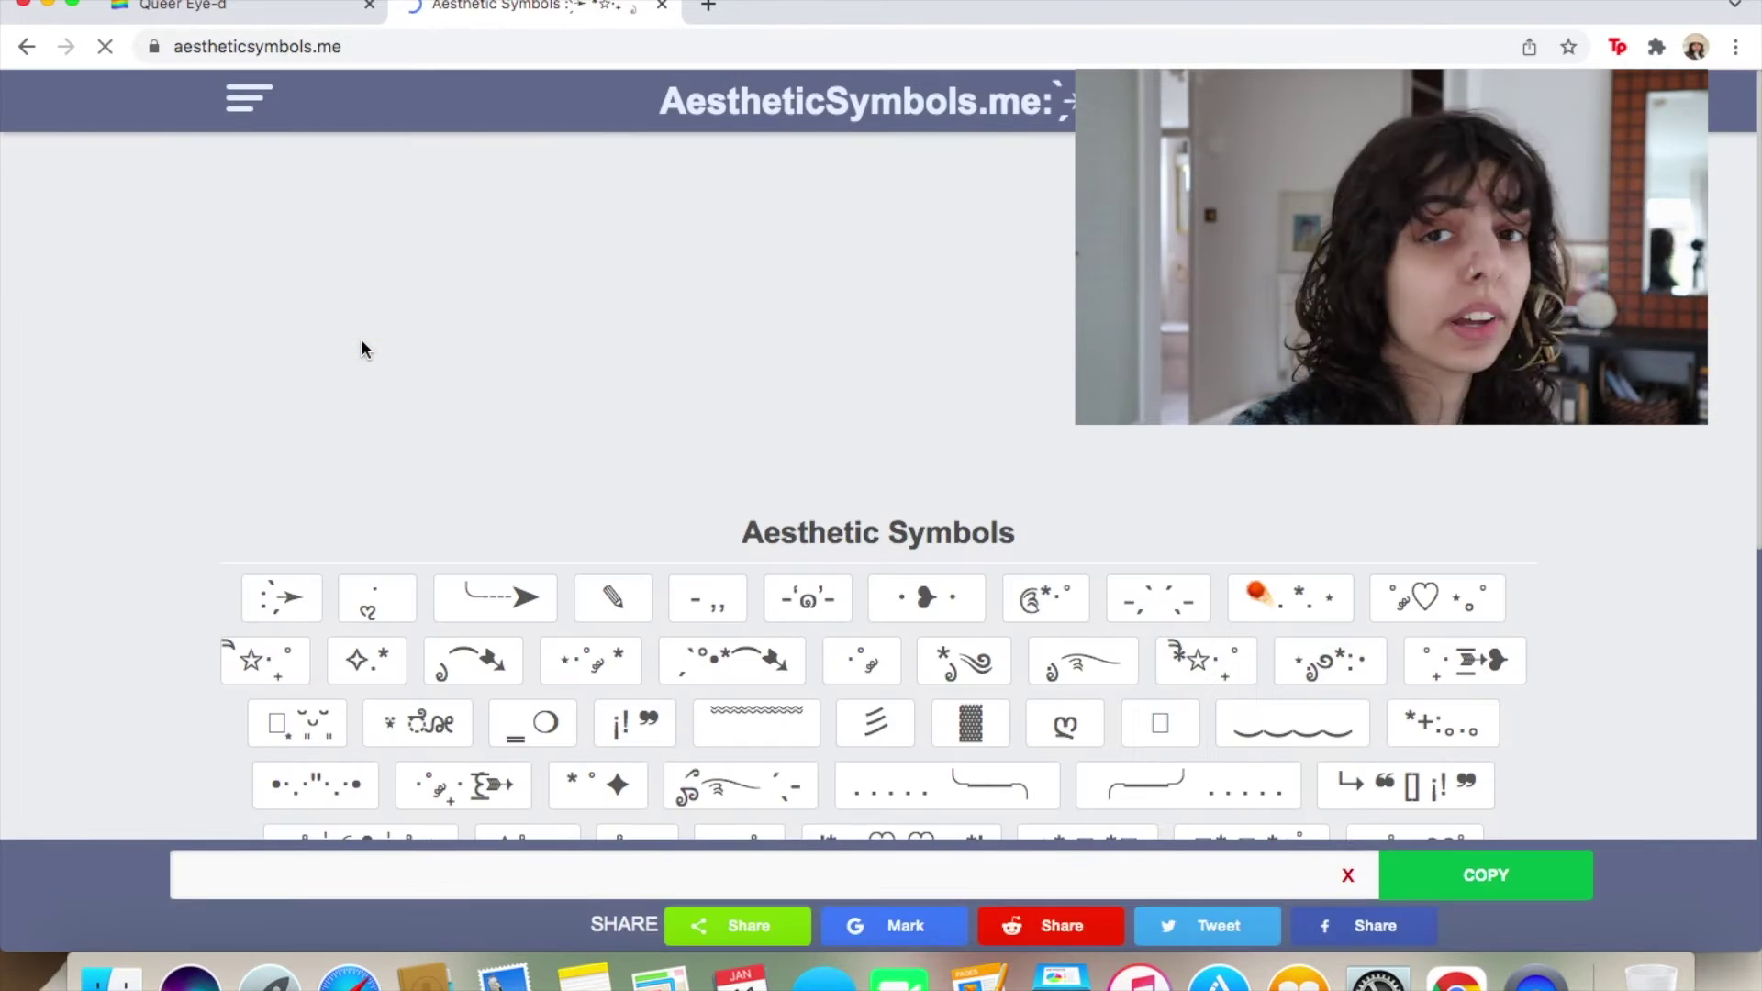
Copy a curly decorative symbol from AestheticSymbols.me.
scroll(755, 684, "down", 3)
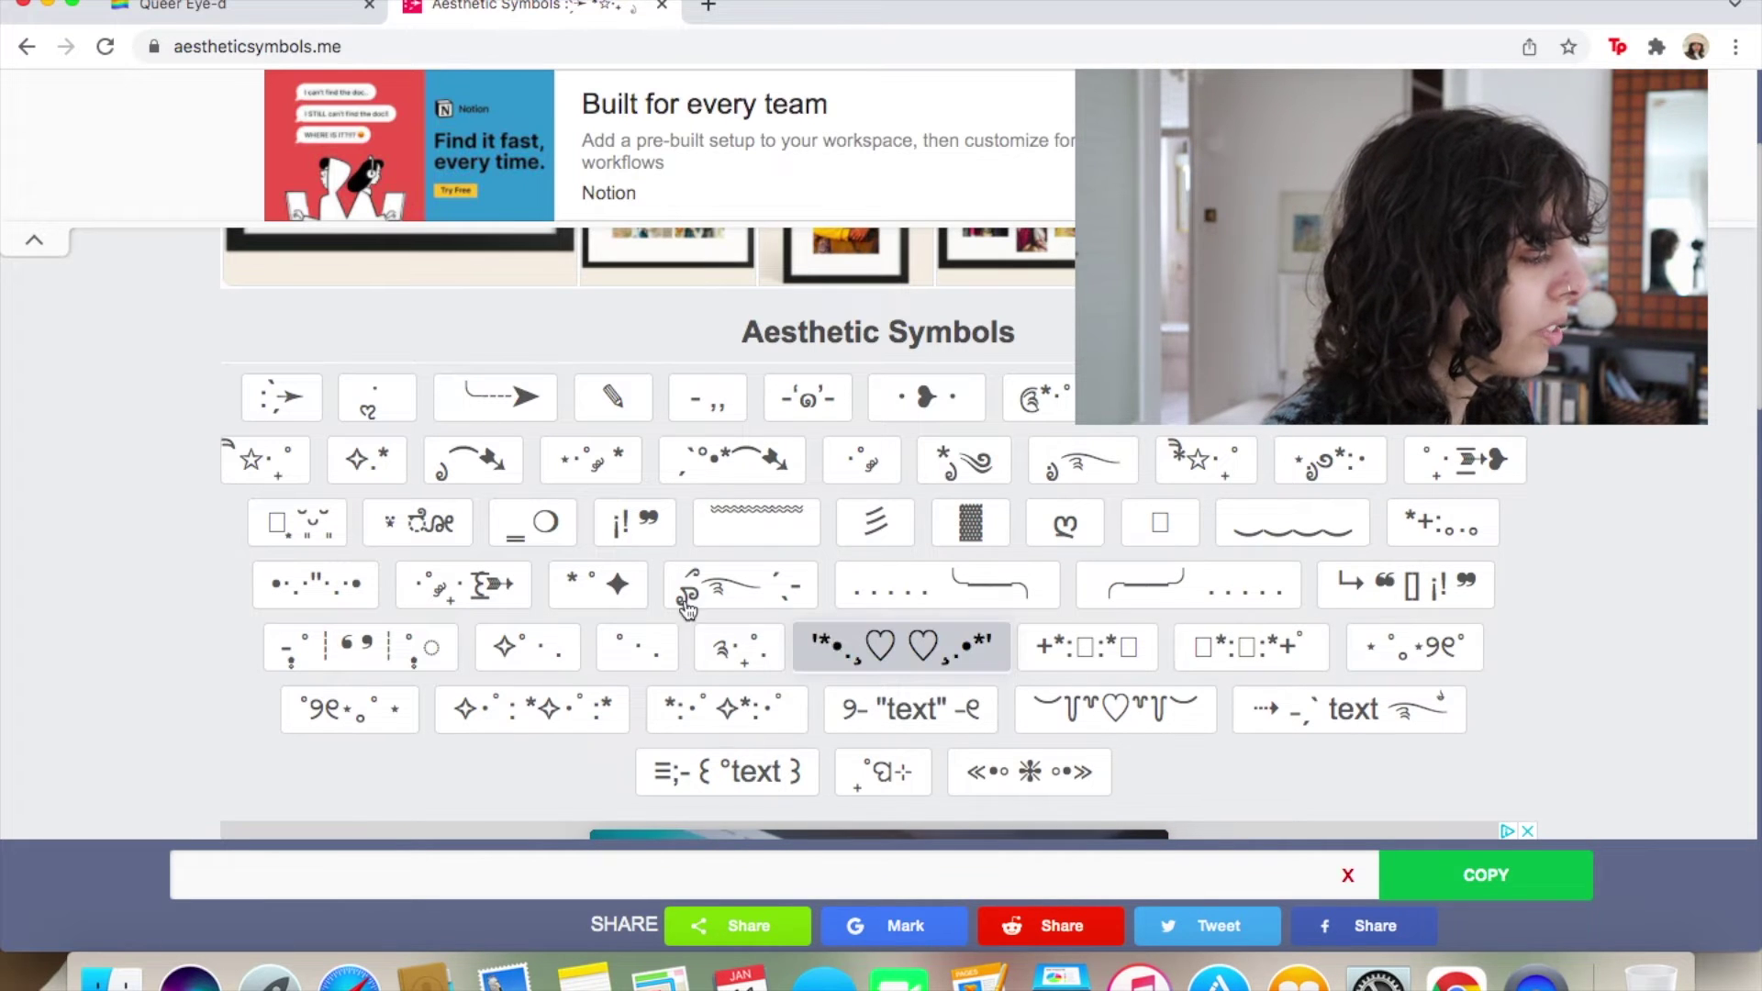
left_click(424, 531)
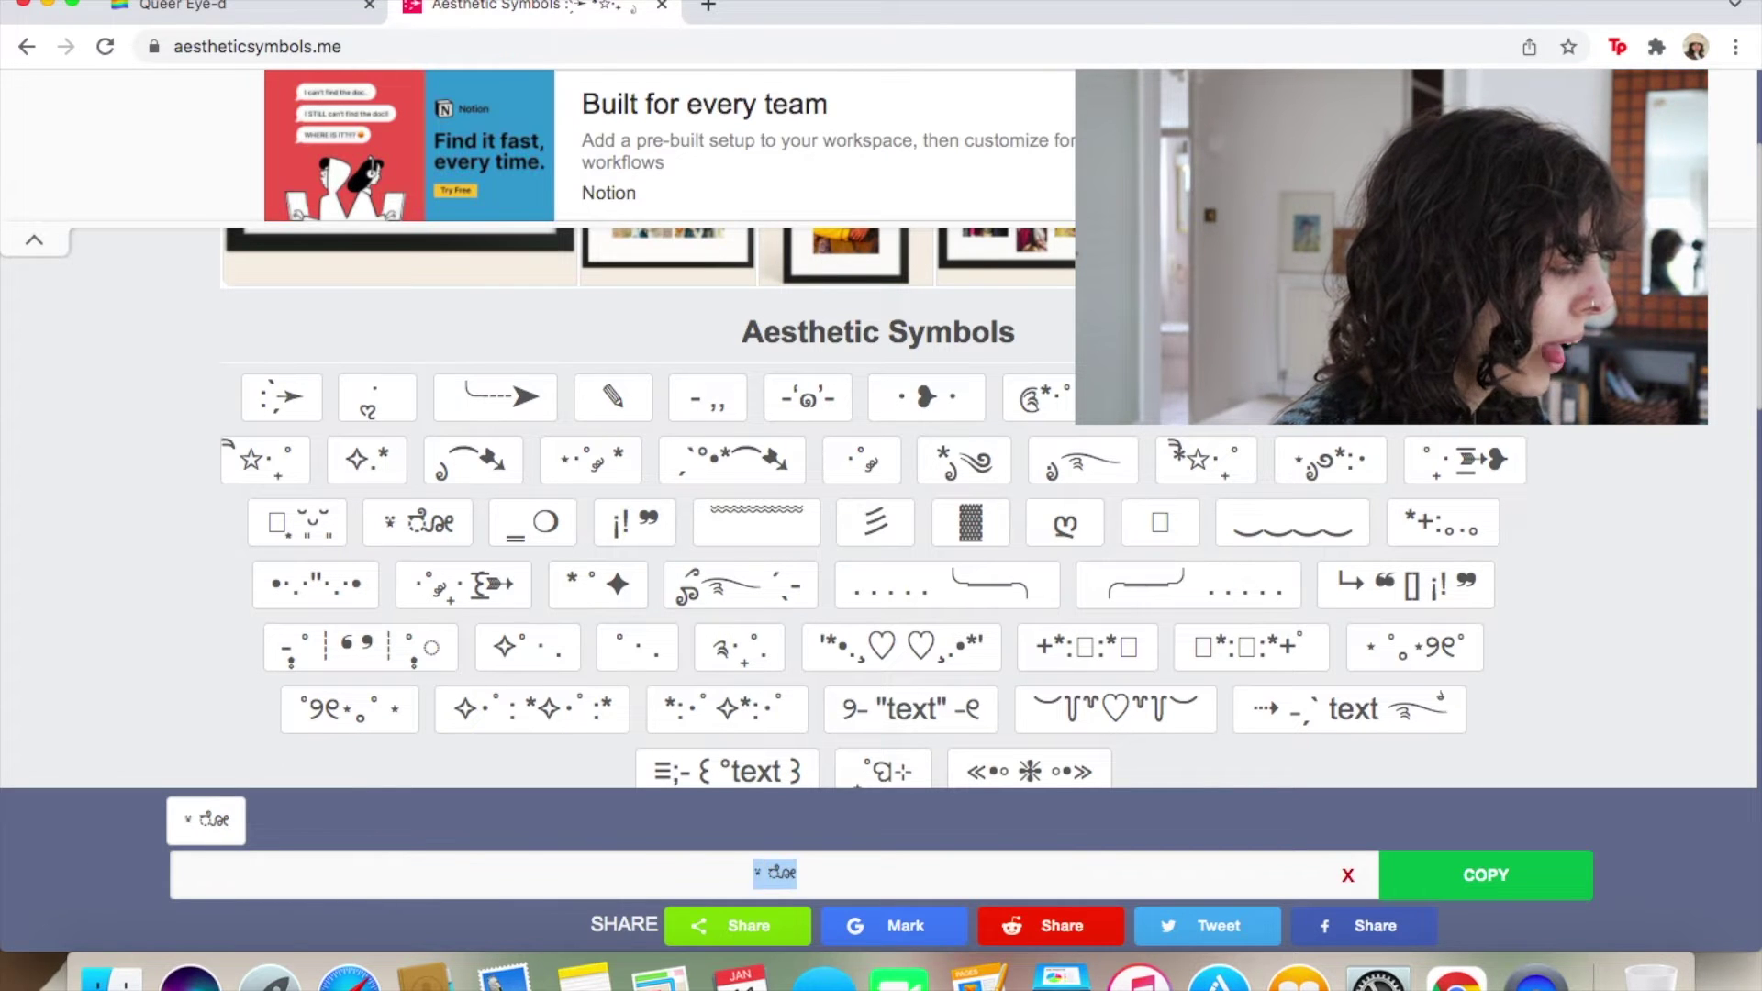
Set the JVN page icon from the copied aesthetic symbol image link.
left_click(221, 4)
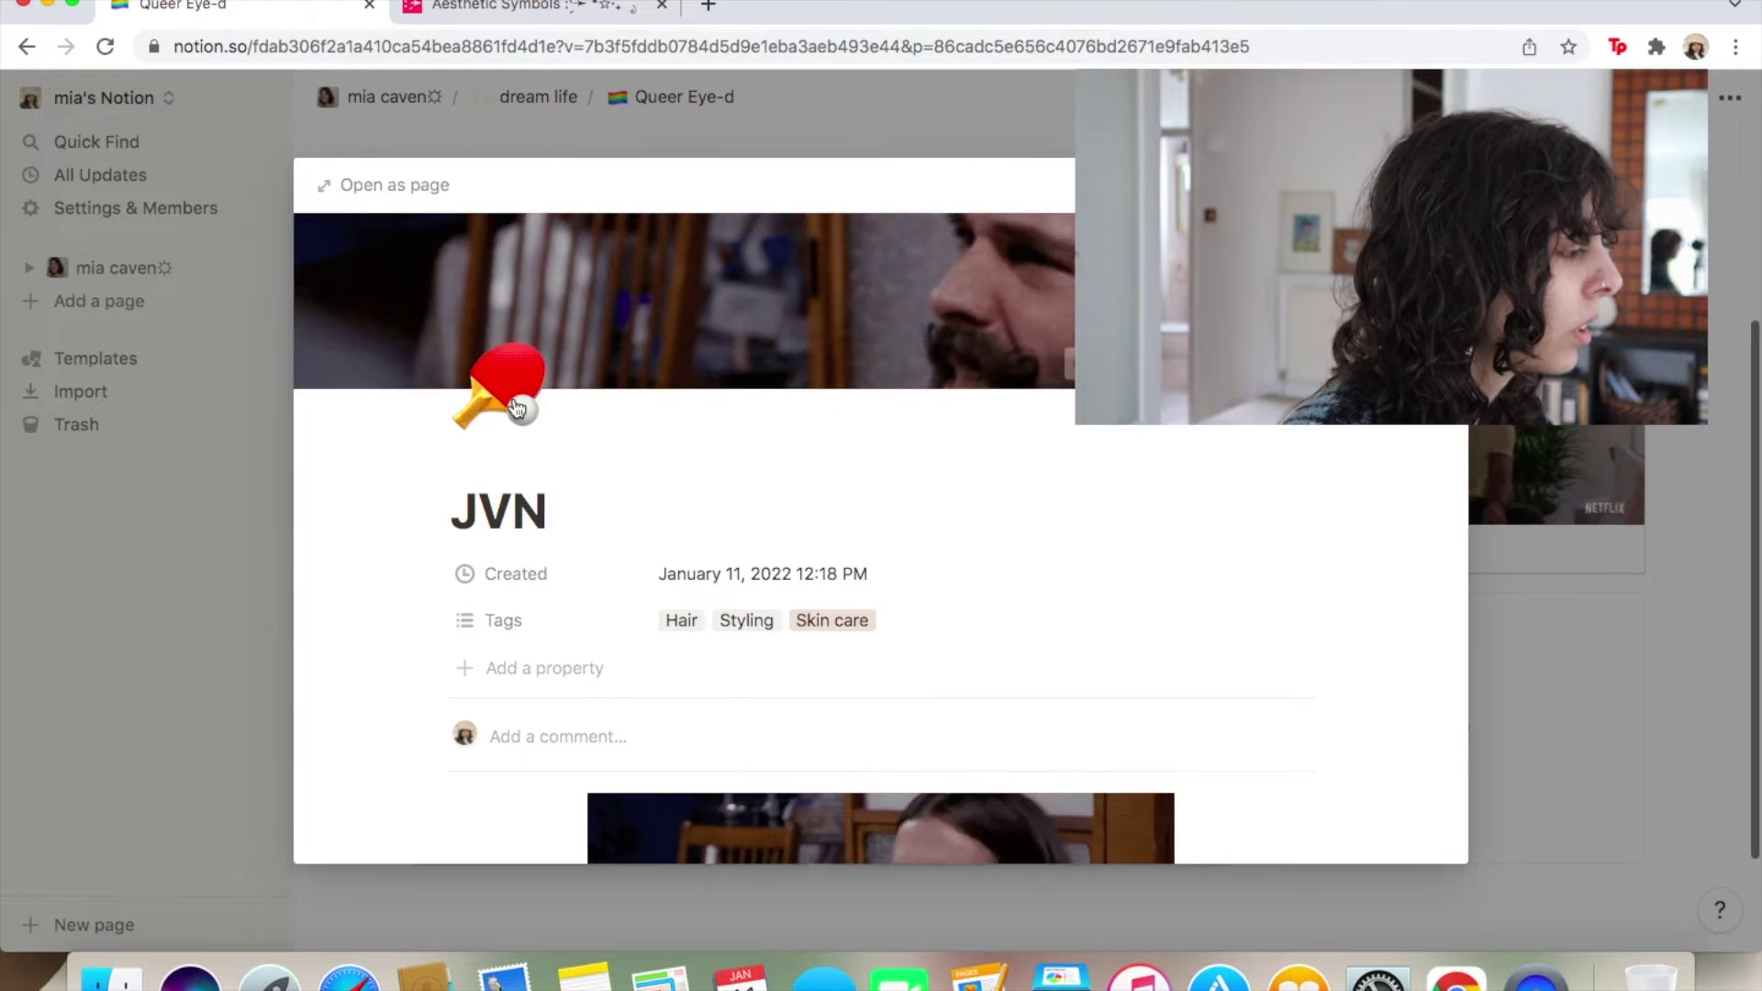
left_click(525, 362)
key("super+v")
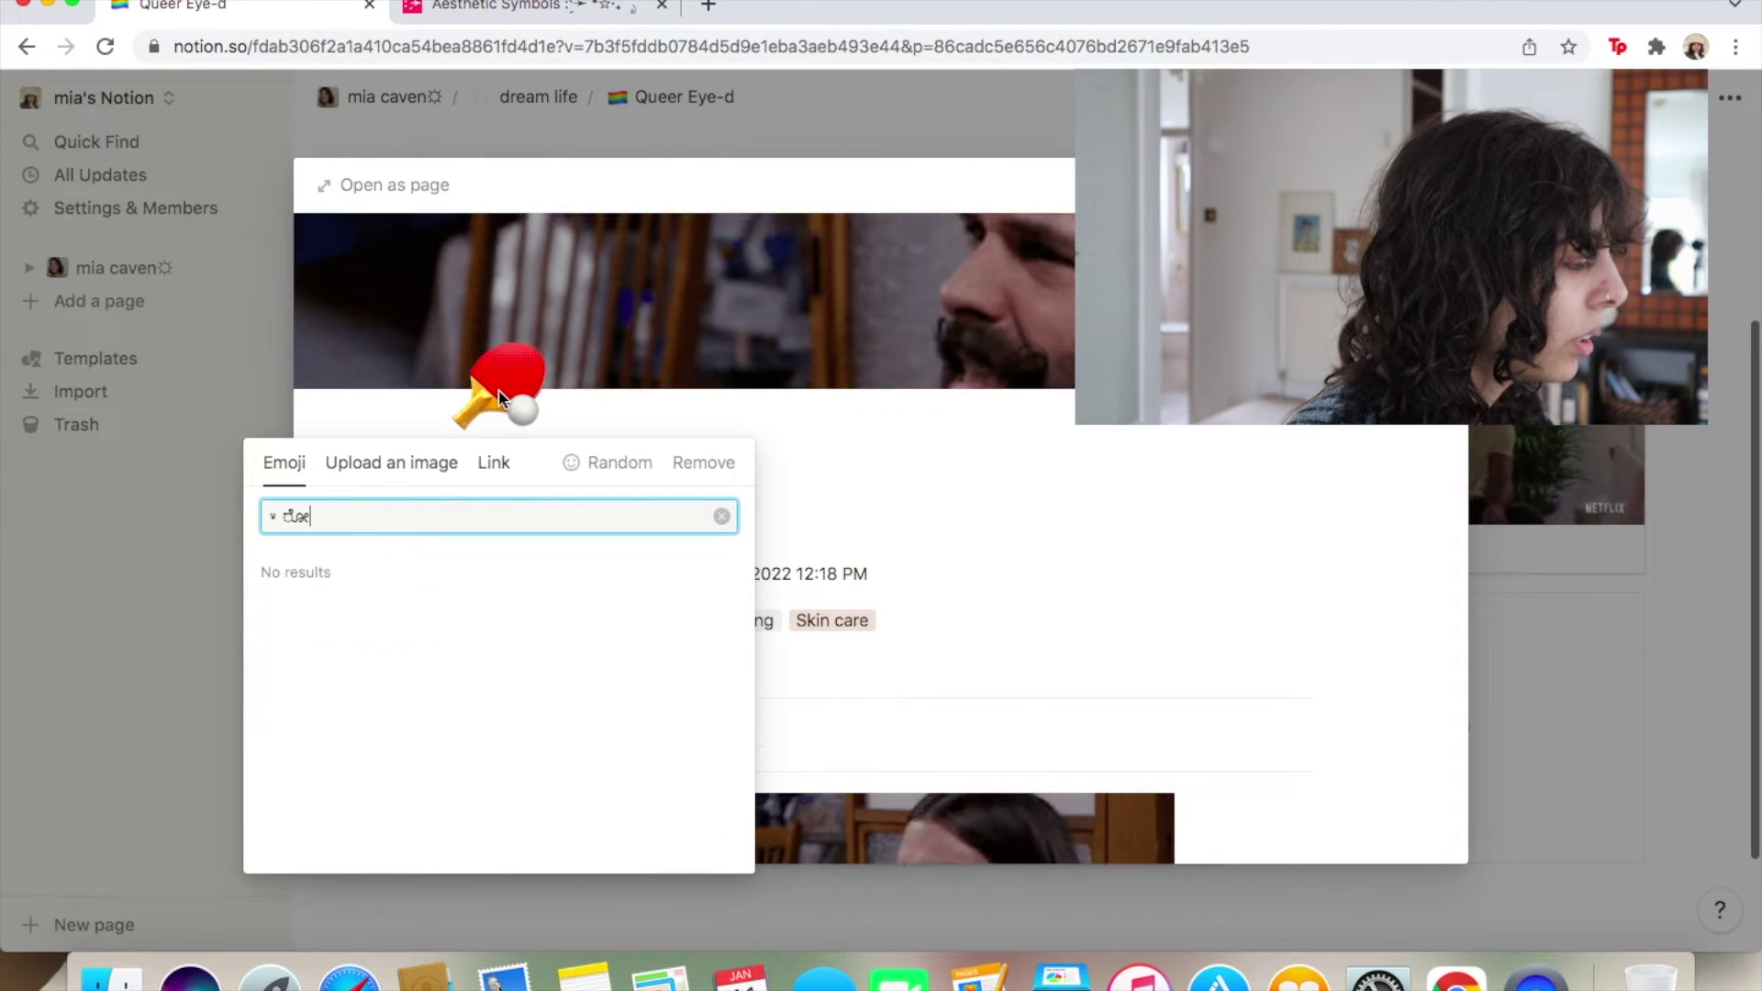
left_click(432, 463)
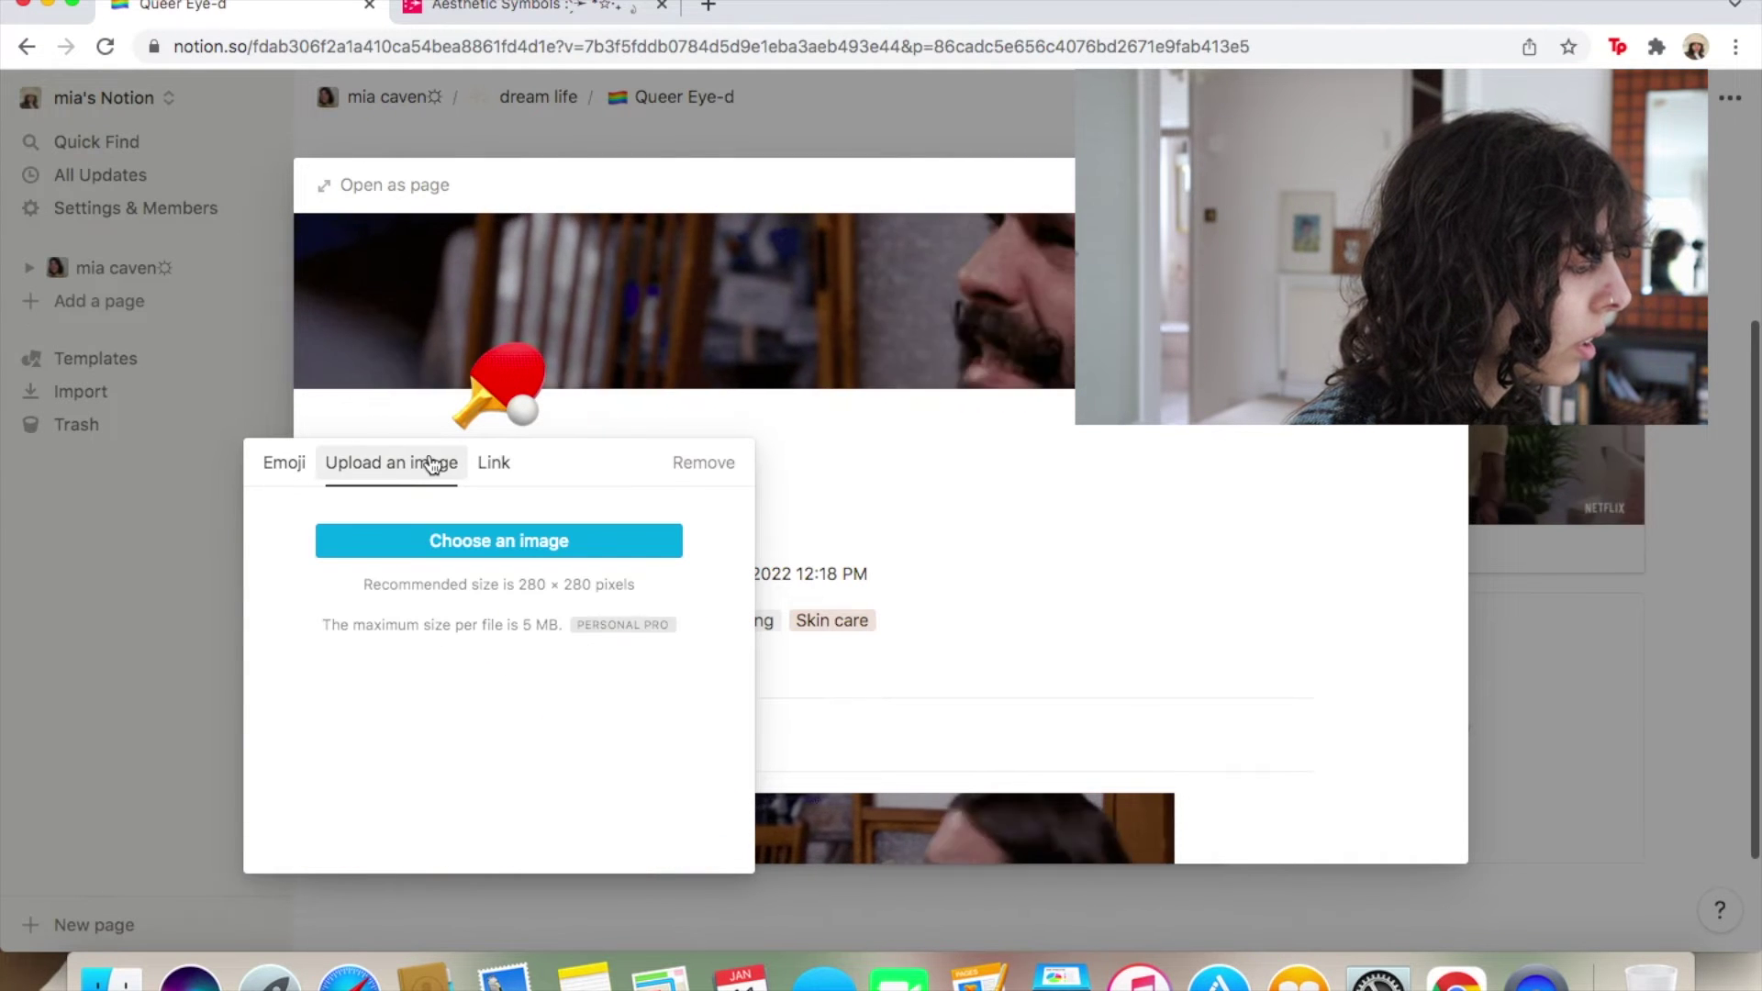
left_click(496, 465)
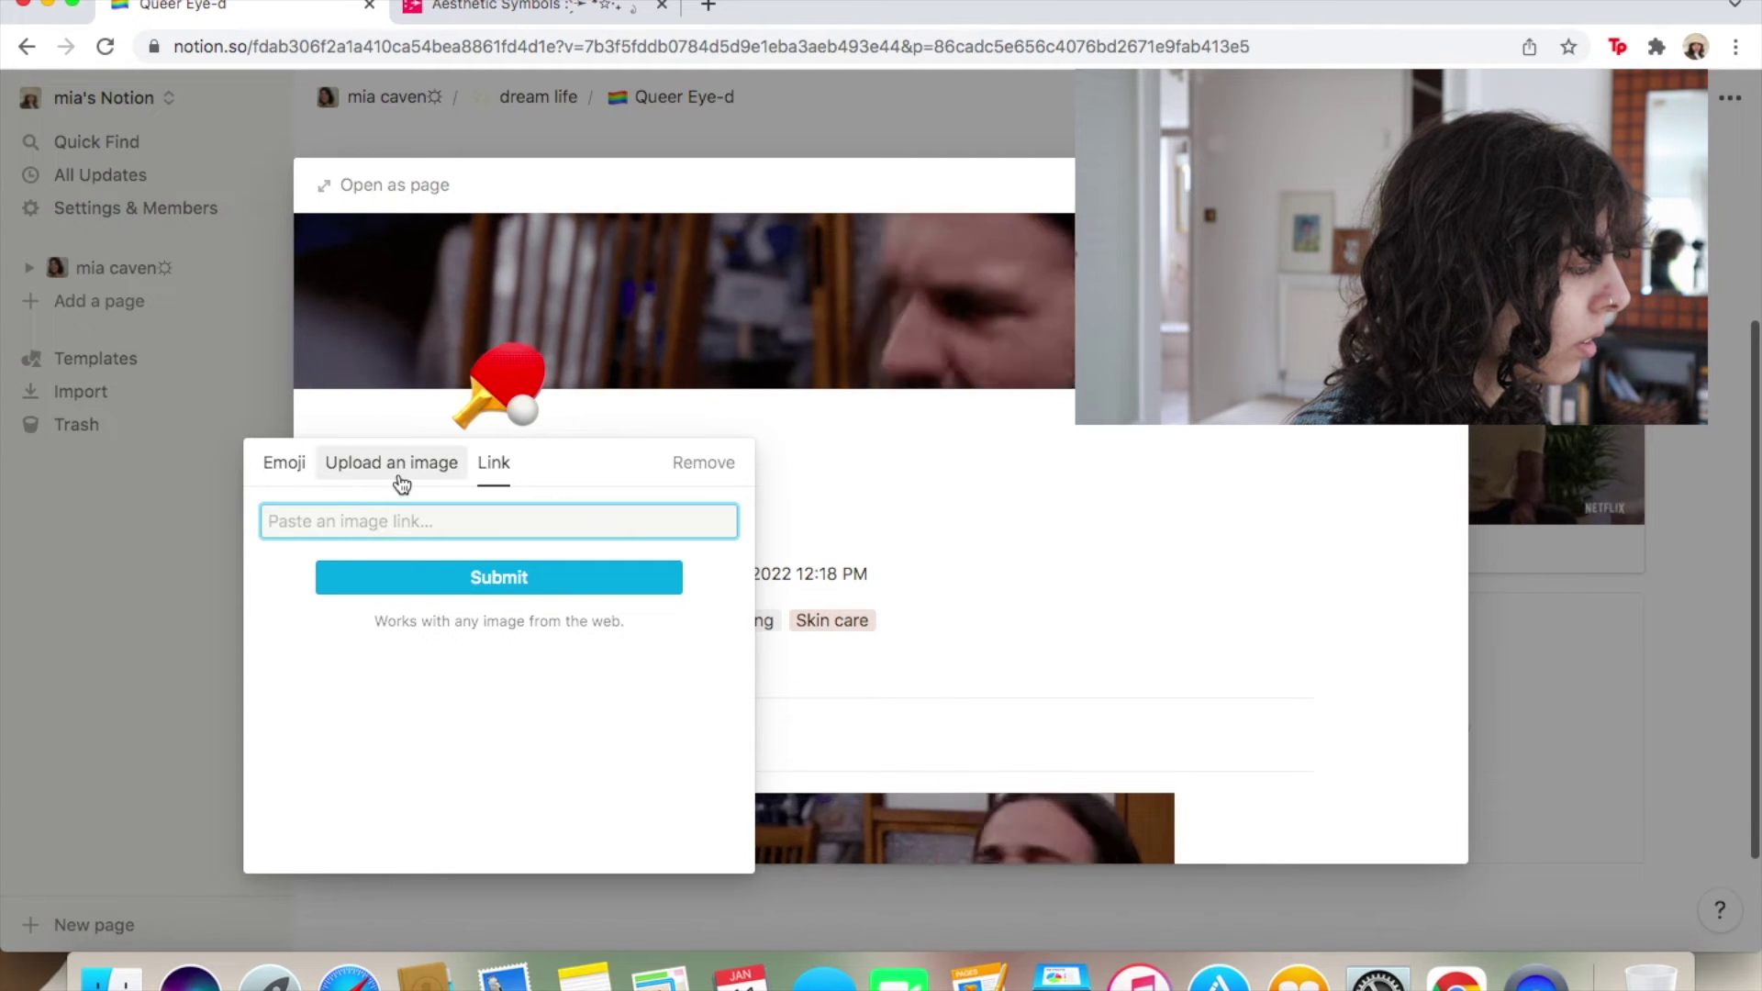
left_click(444, 578)
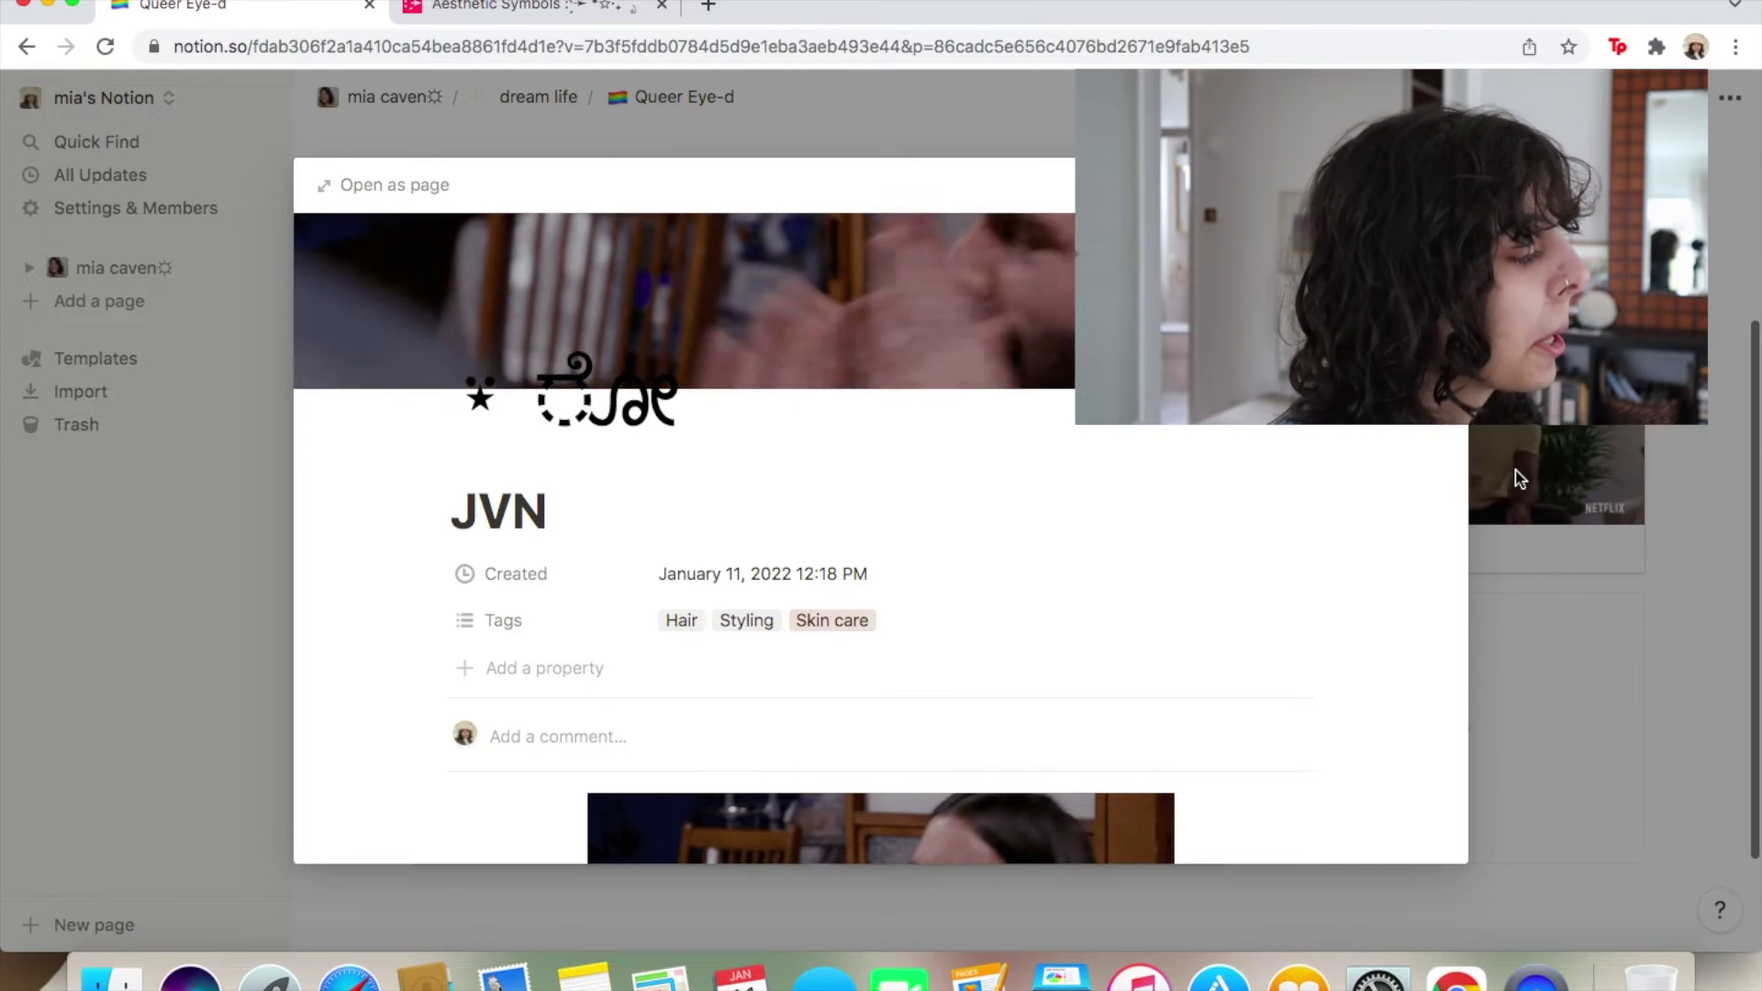
Check how the icon and title spacing look on the JVN gallery card.
left_click(1519, 479)
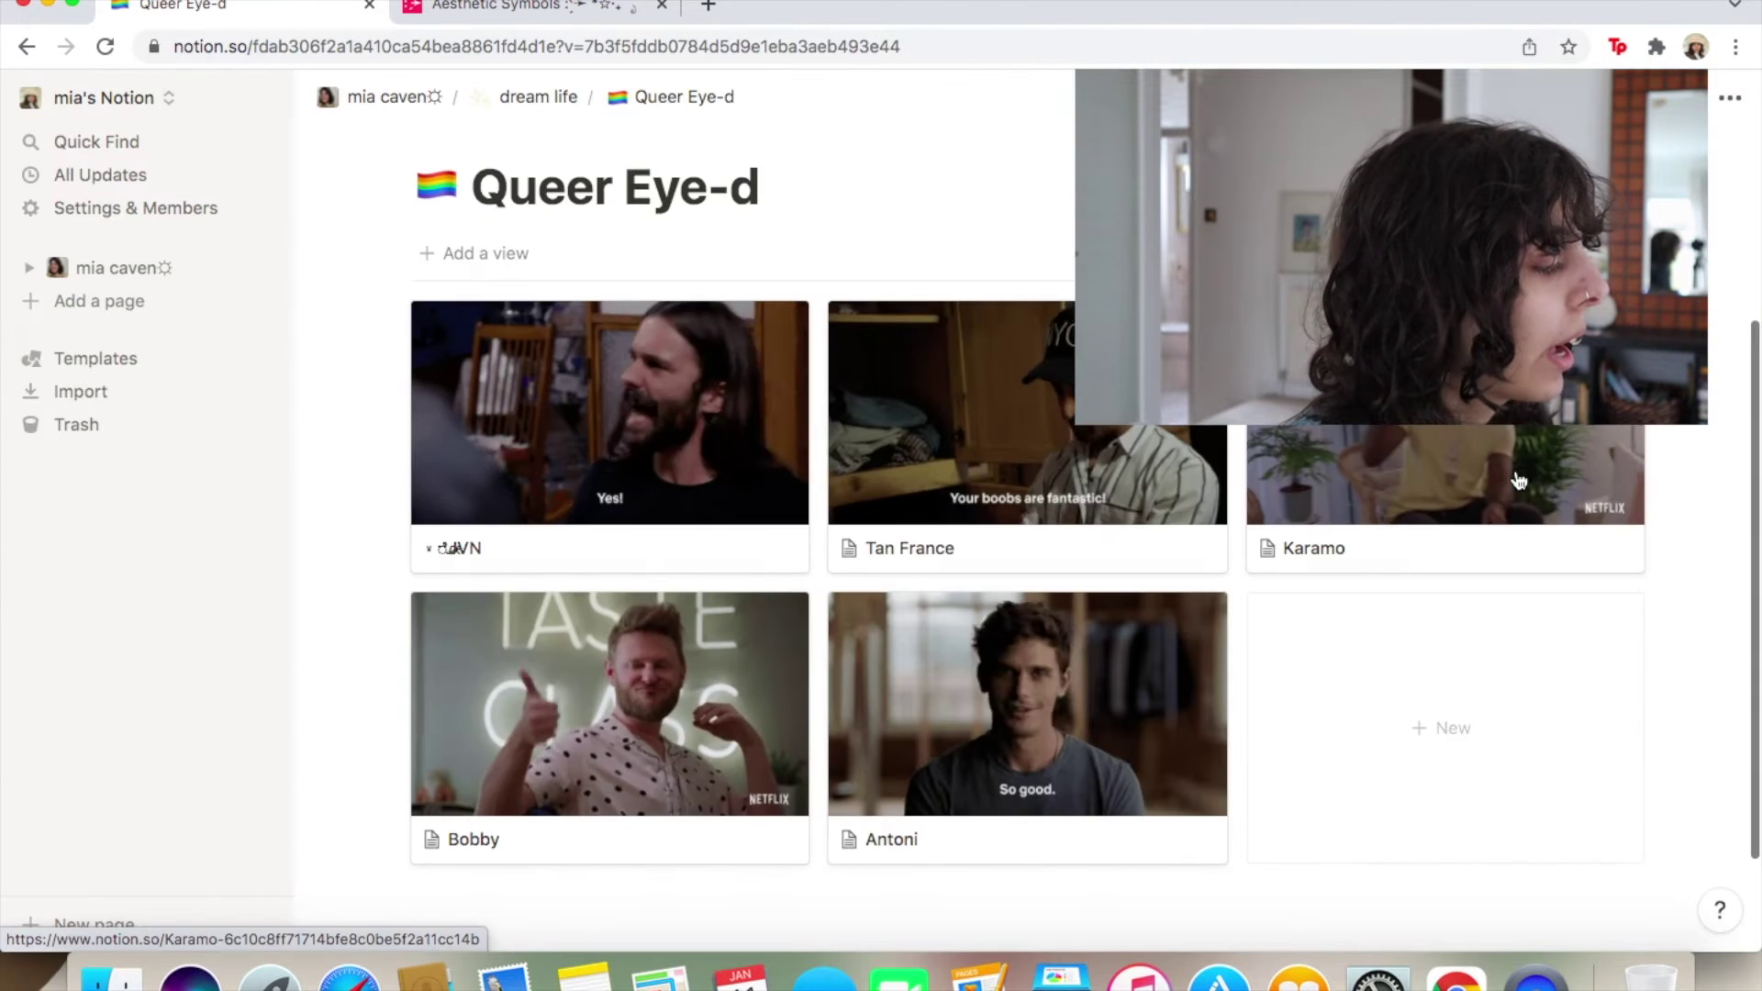
left_click(471, 549)
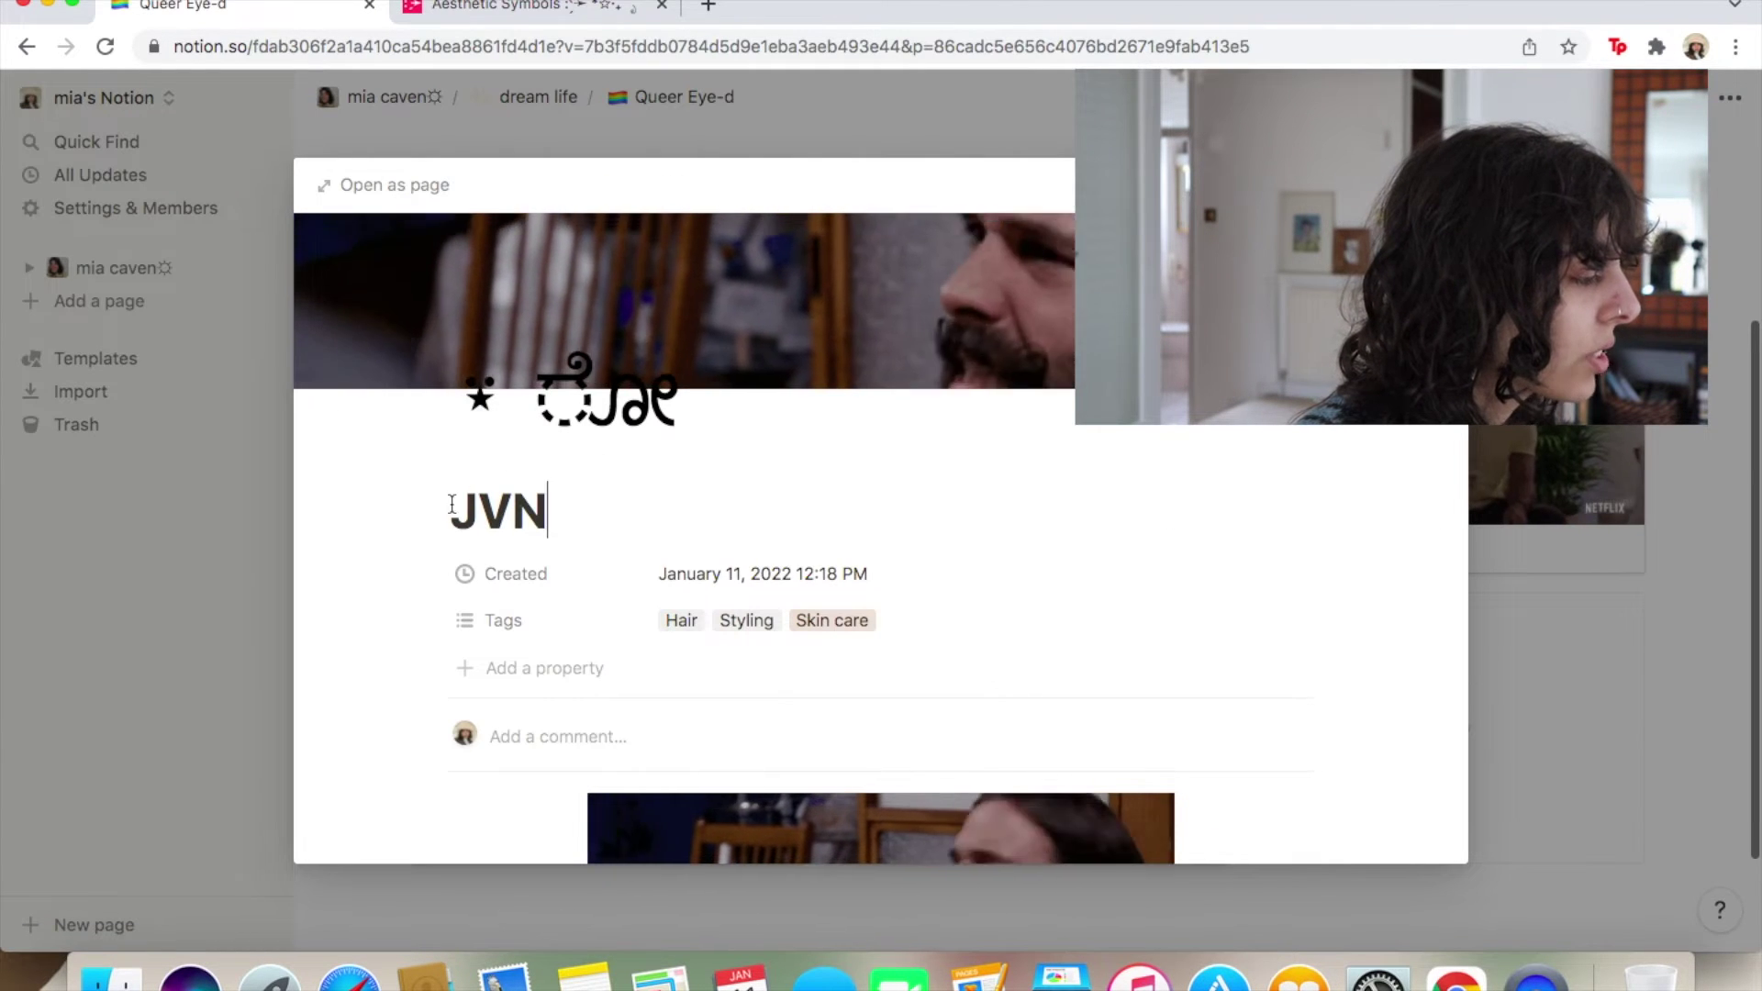
left_click(454, 506)
left_click(1551, 516)
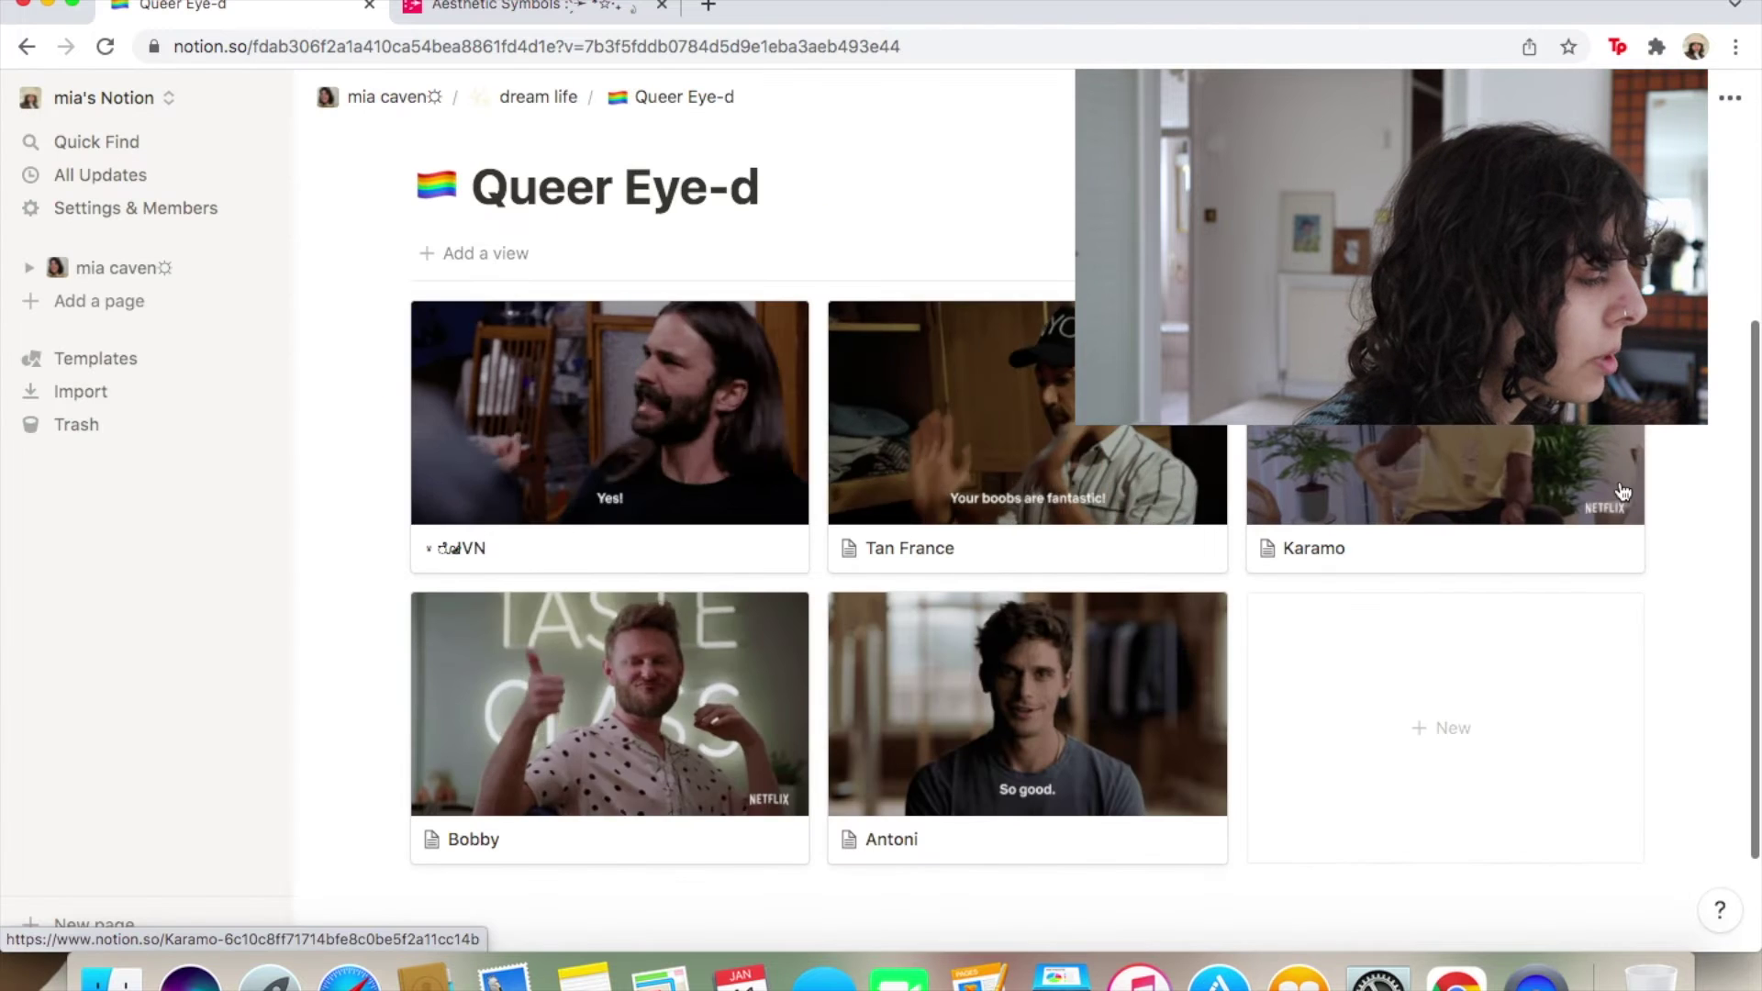
left_click(427, 560)
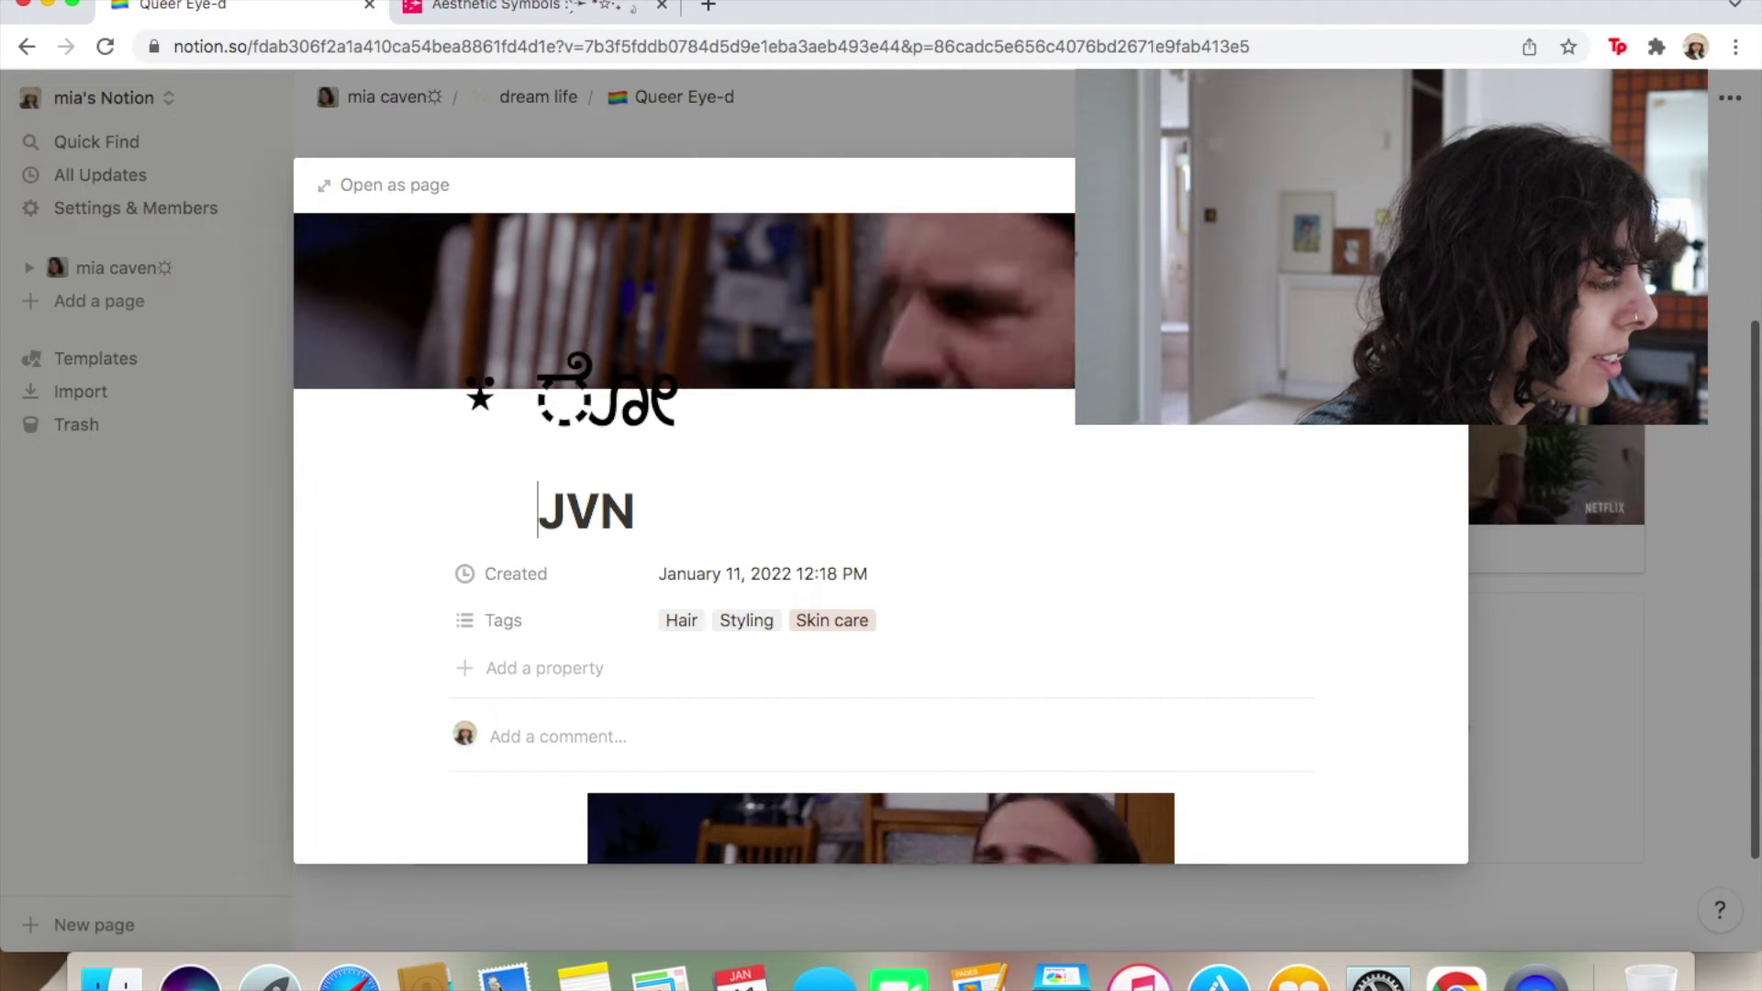
left_click(1522, 541)
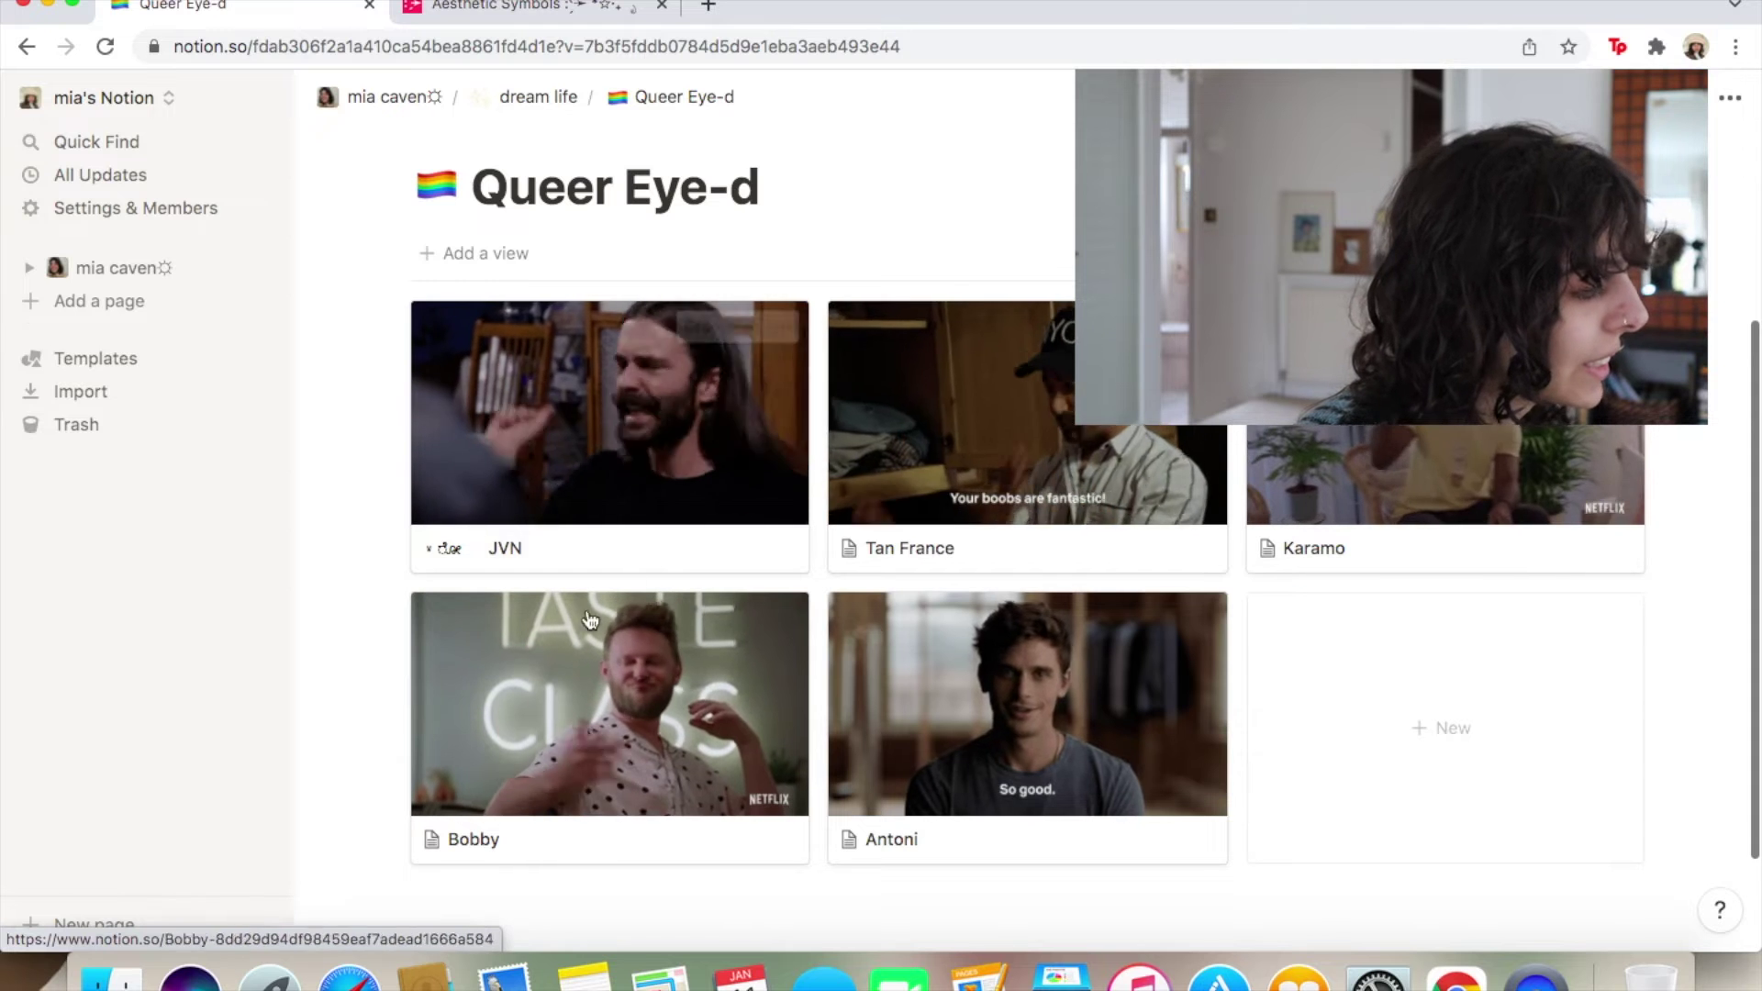
Remove the extra space before 'JVN' in the page title.
left_click(576, 548)
left_click(543, 506)
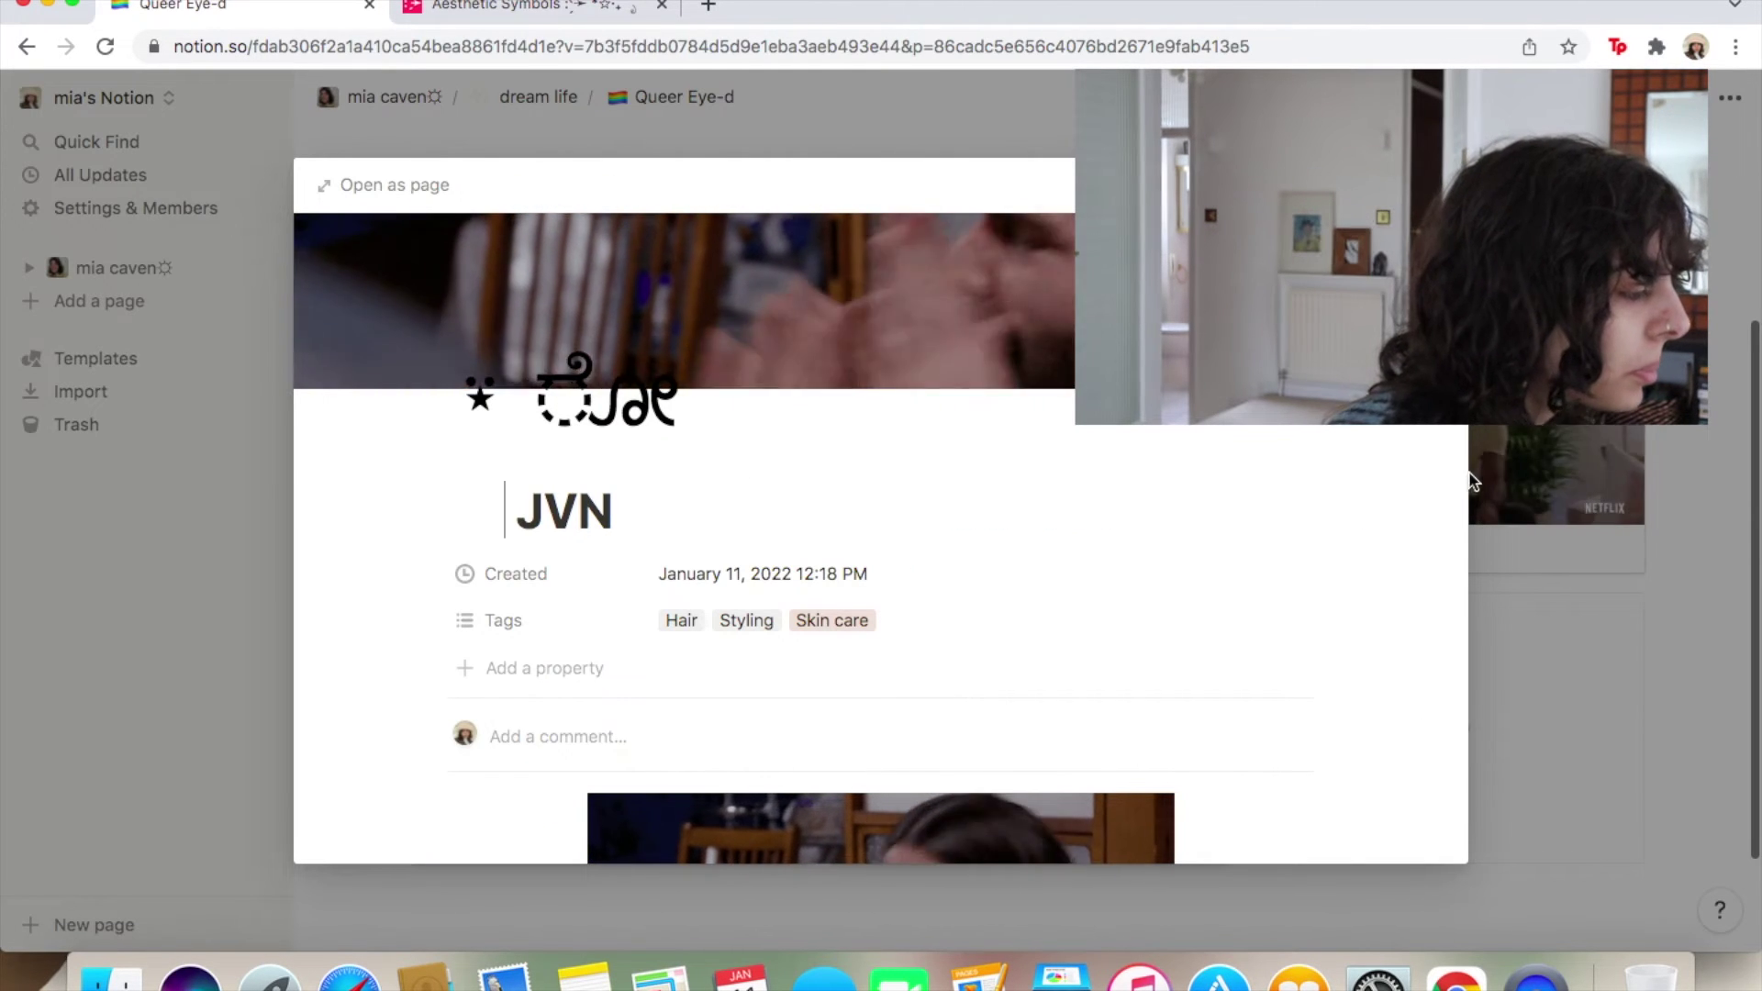
left_click(1571, 468)
left_click(570, 552)
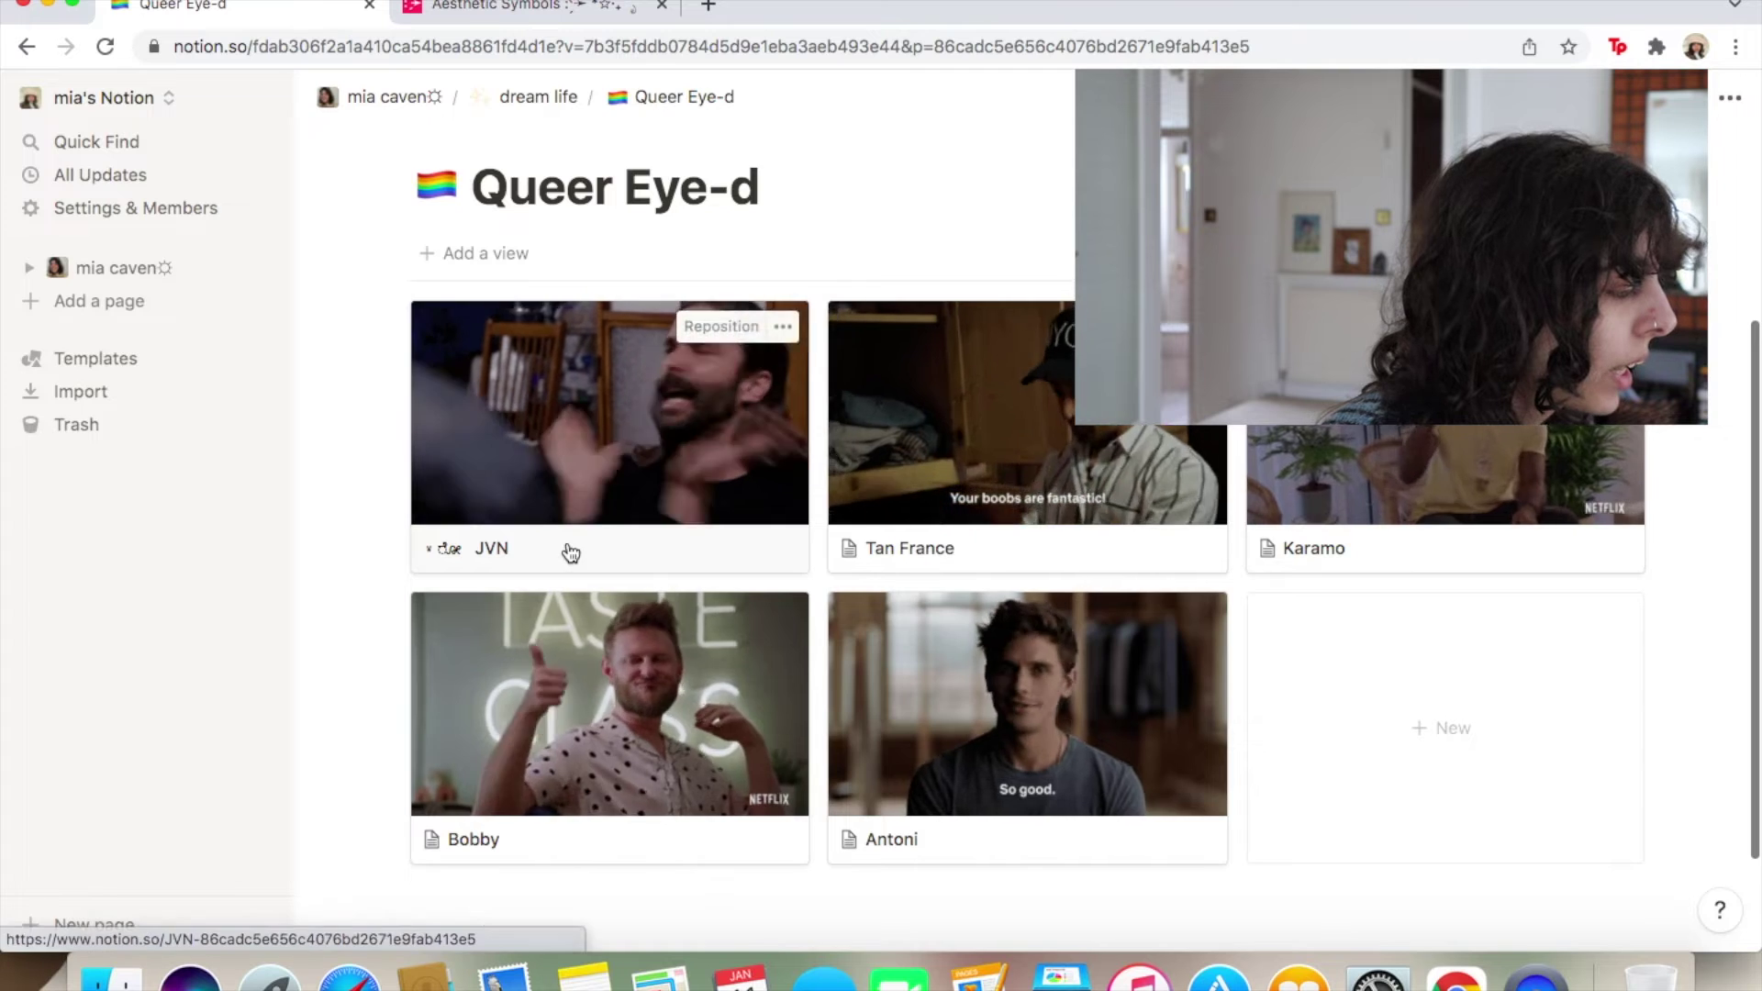
left_click(510, 507)
key("BackSpace")
key("BackSpace")
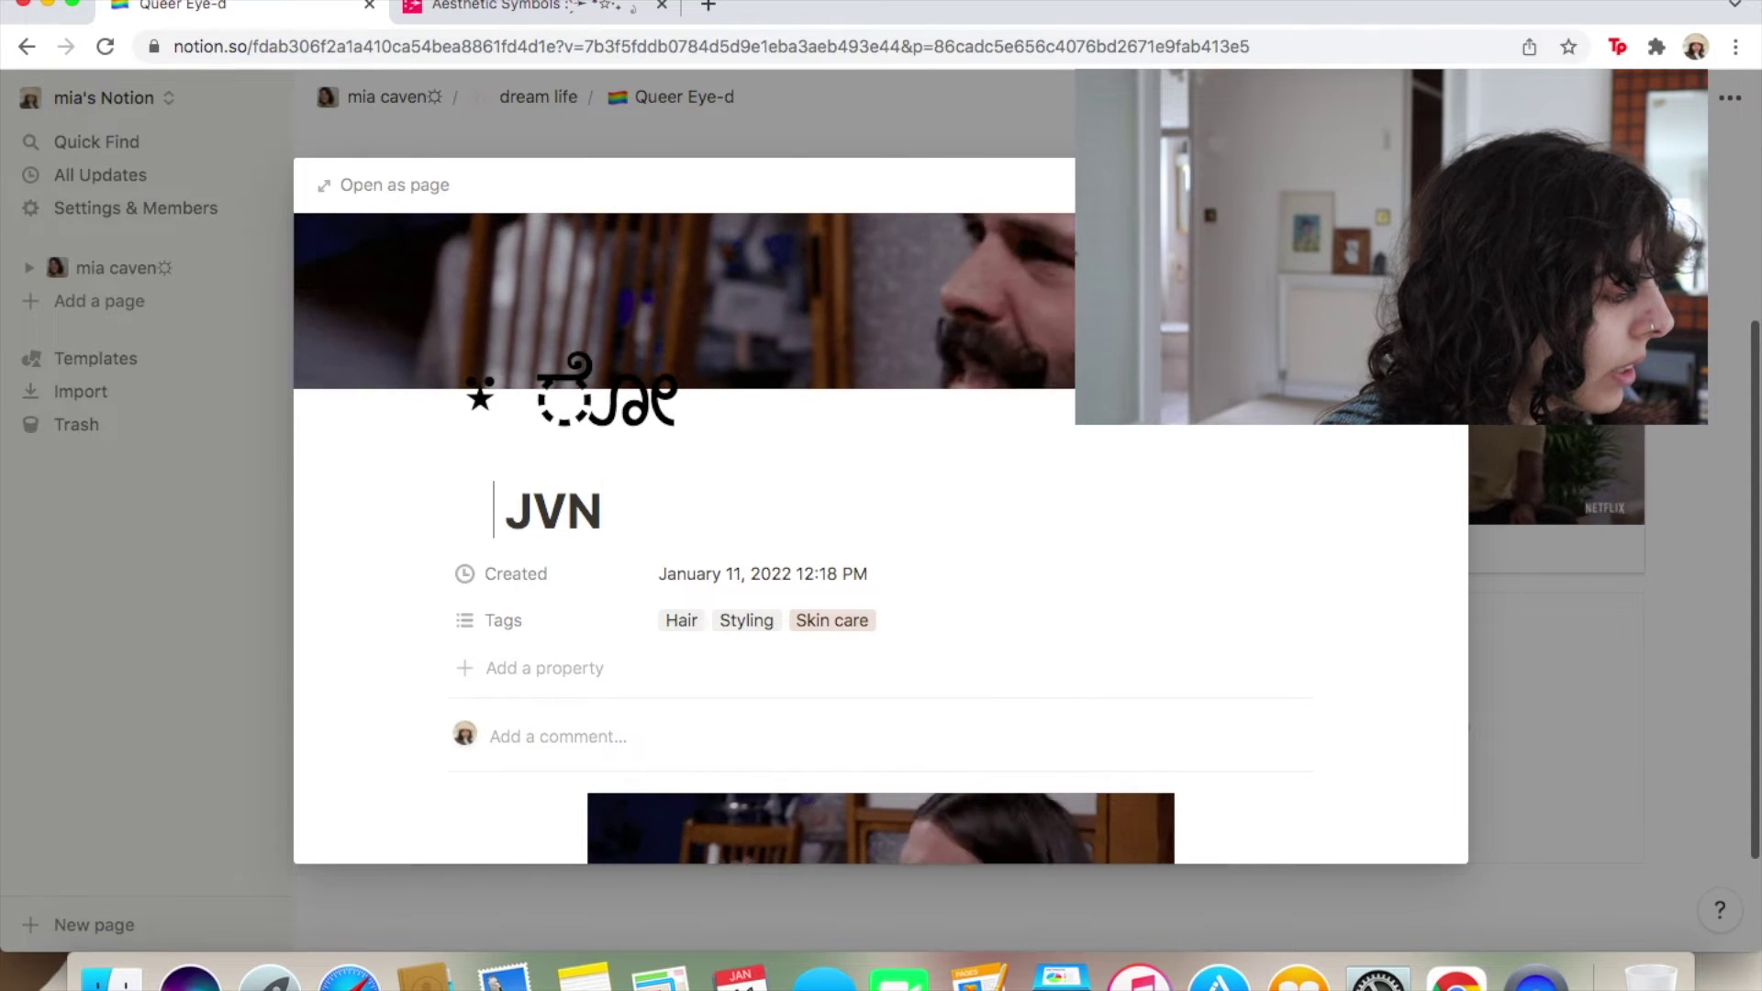
left_click(1535, 480)
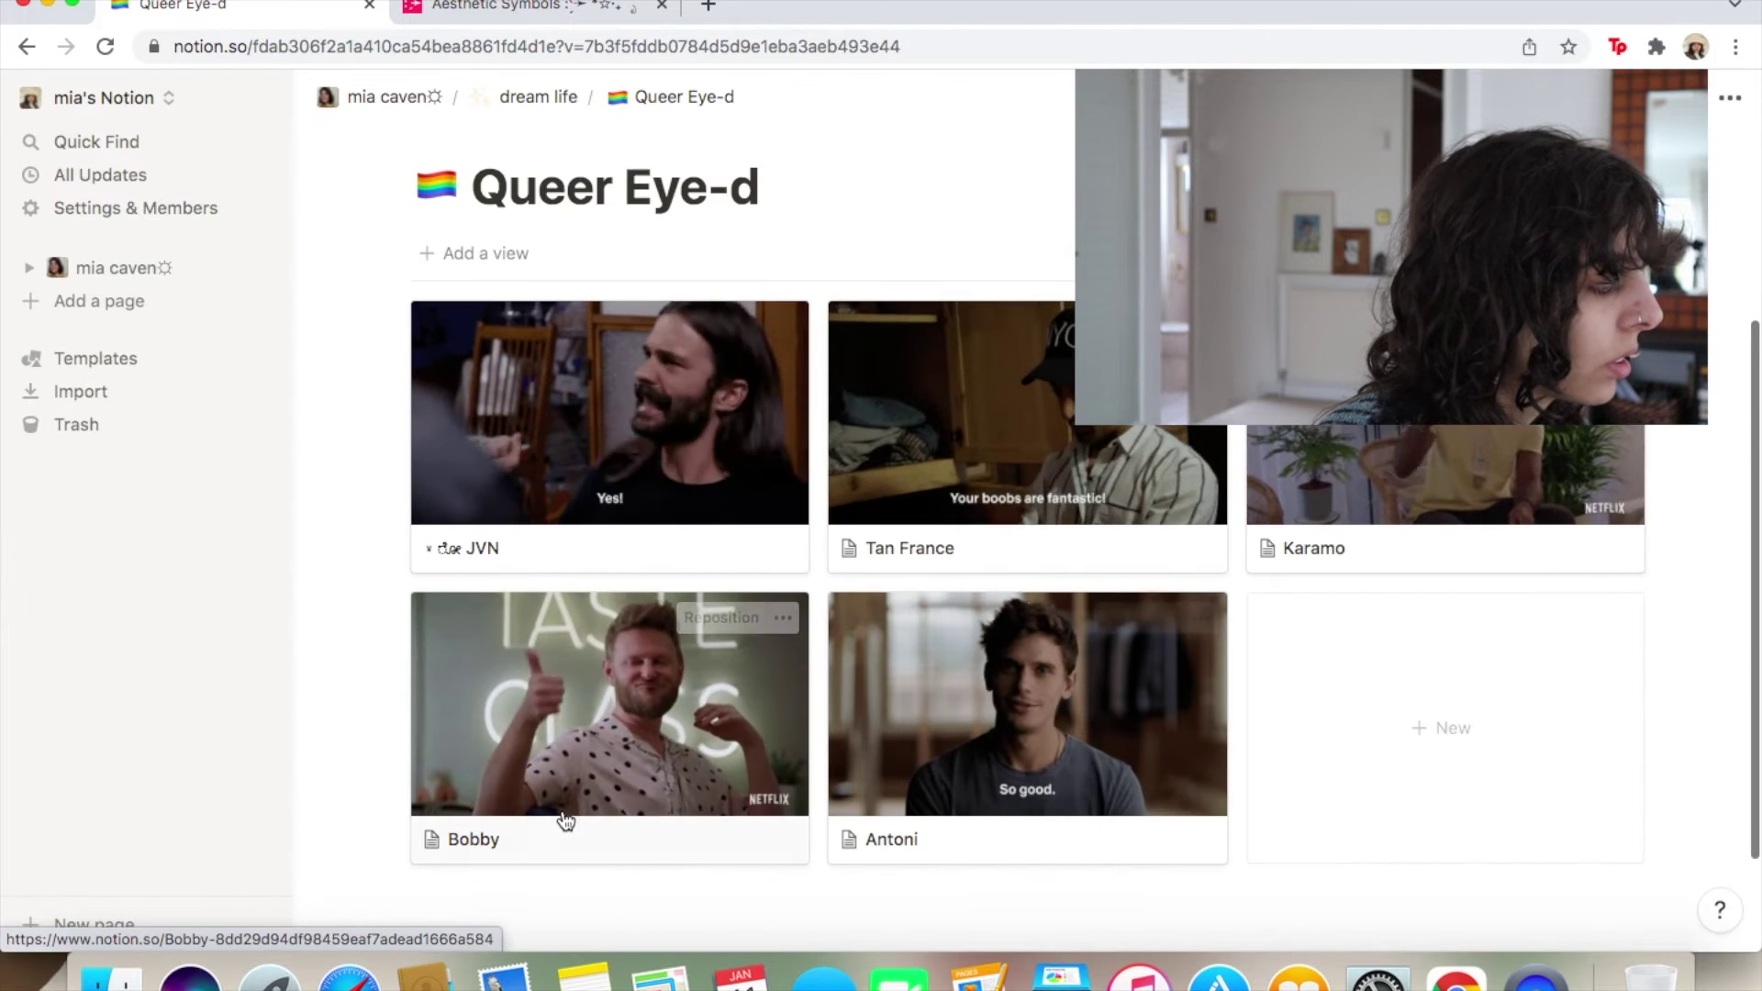
left_click(910, 553)
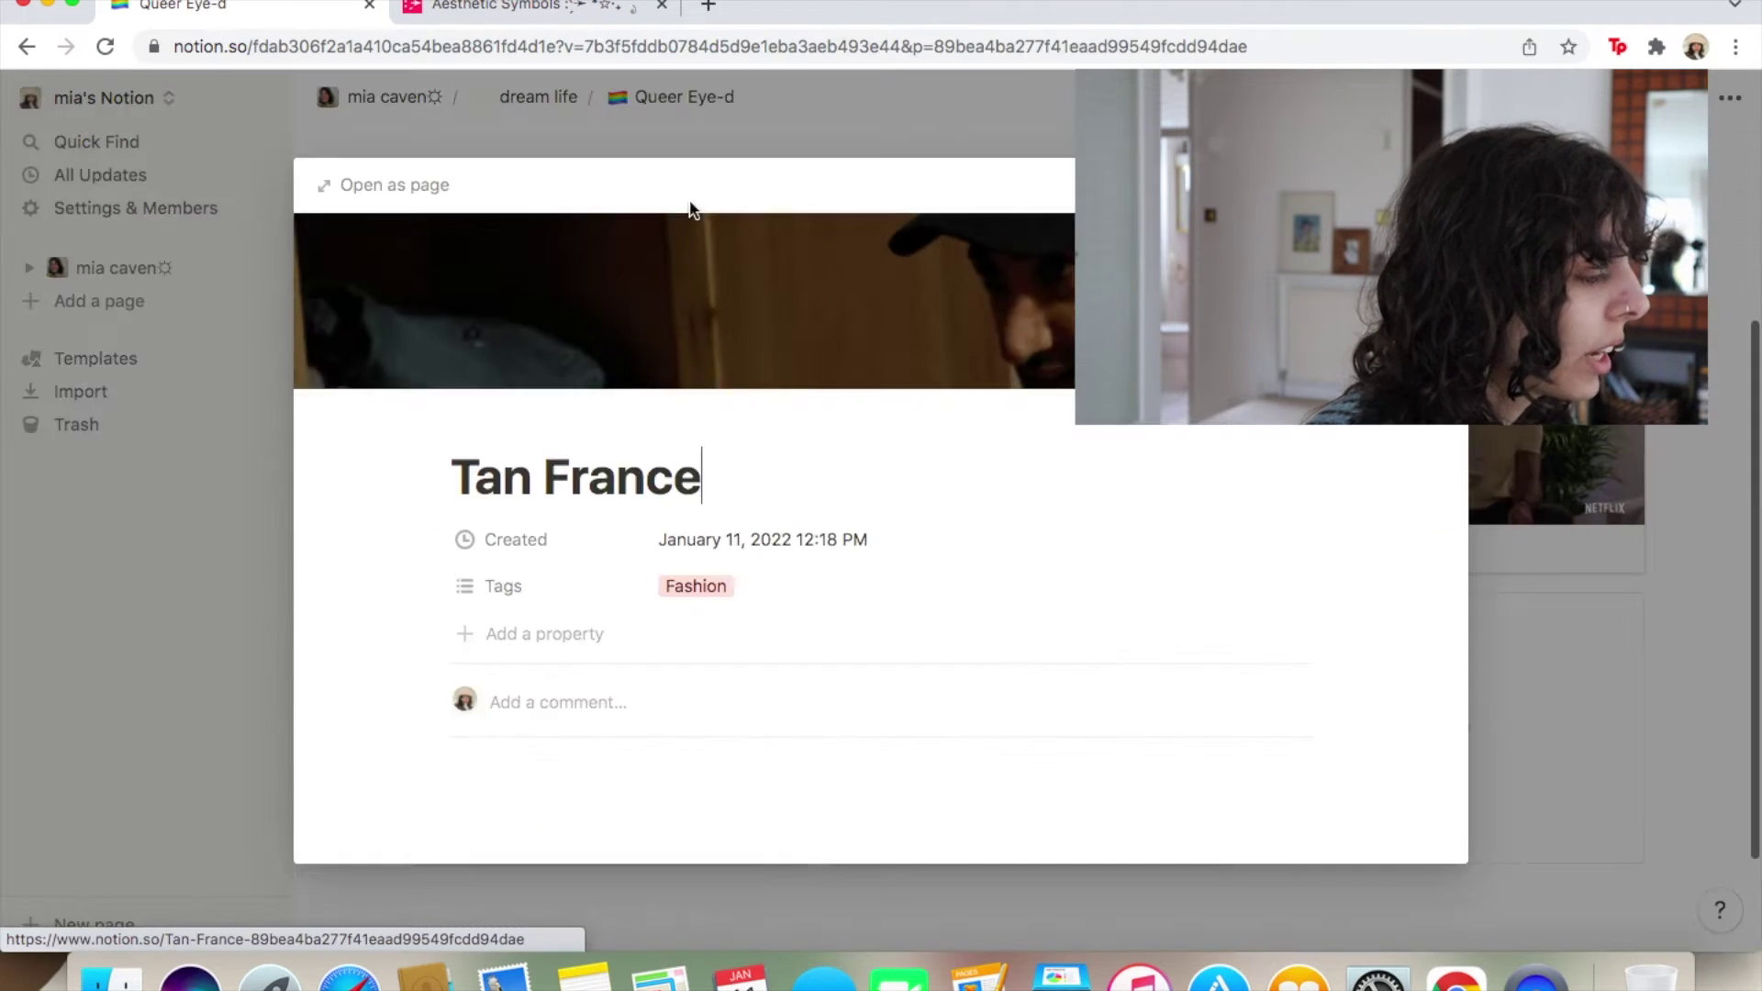
left_click(570, 10)
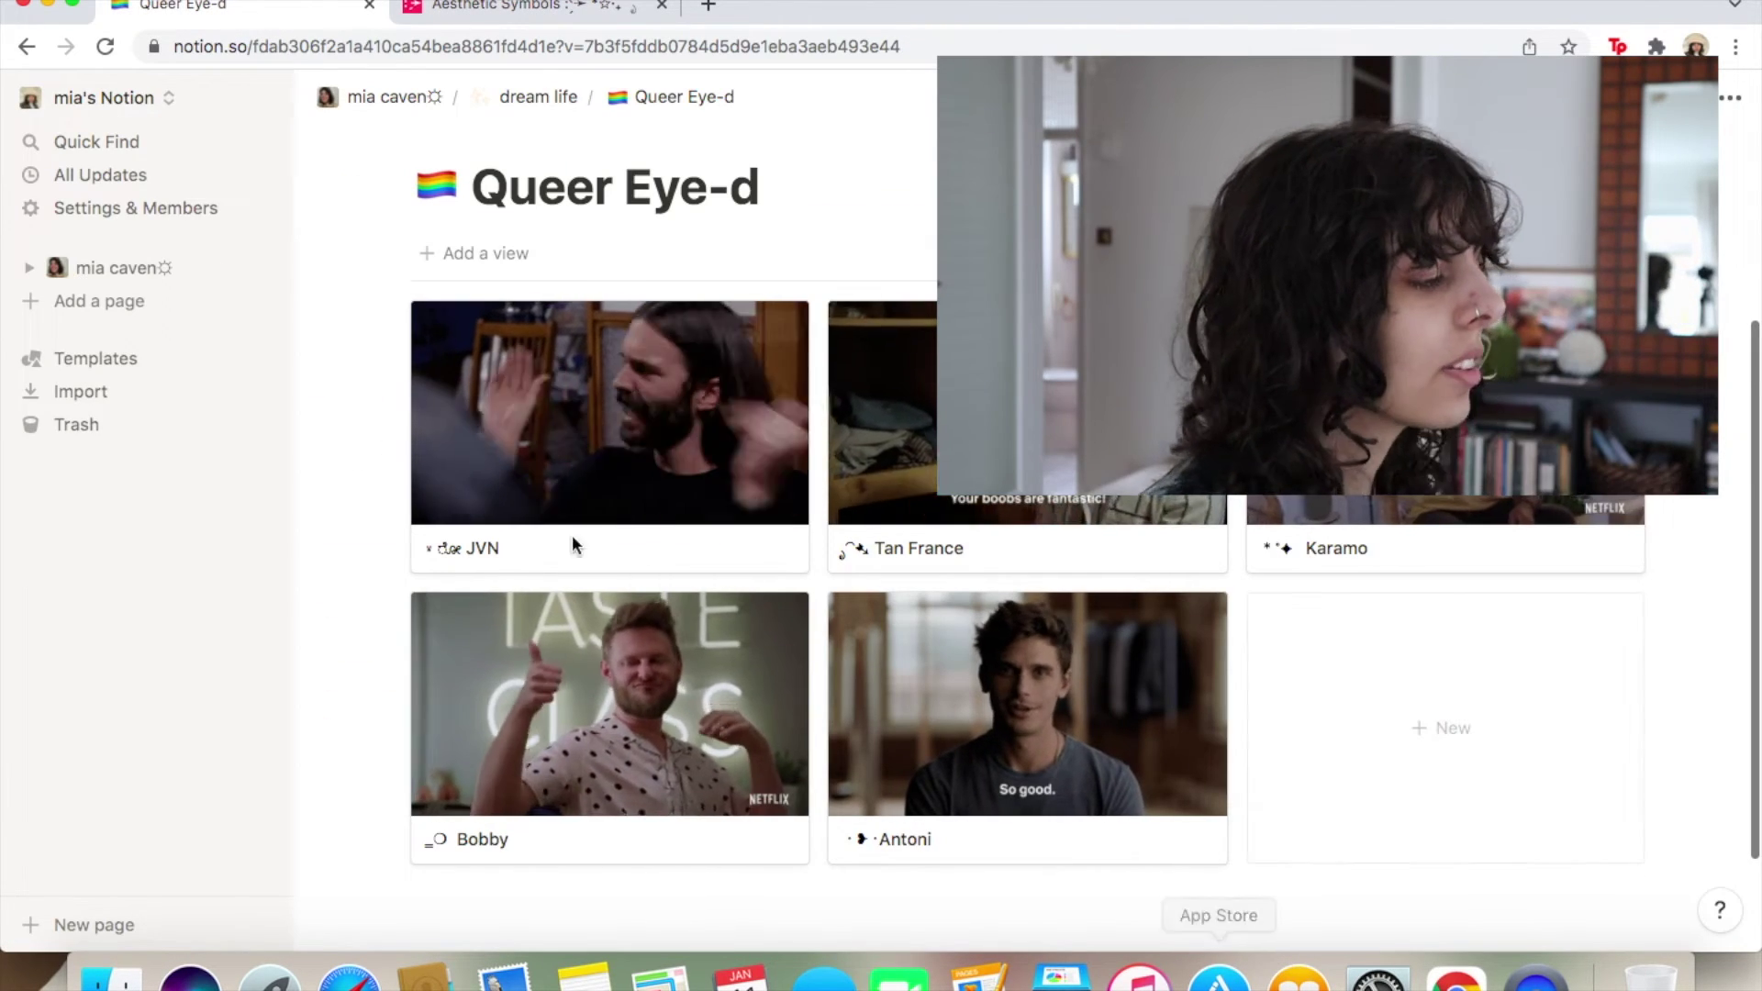
Add an empty Quote block directly beneath the GIF on the JVN page.
left_click(615, 420)
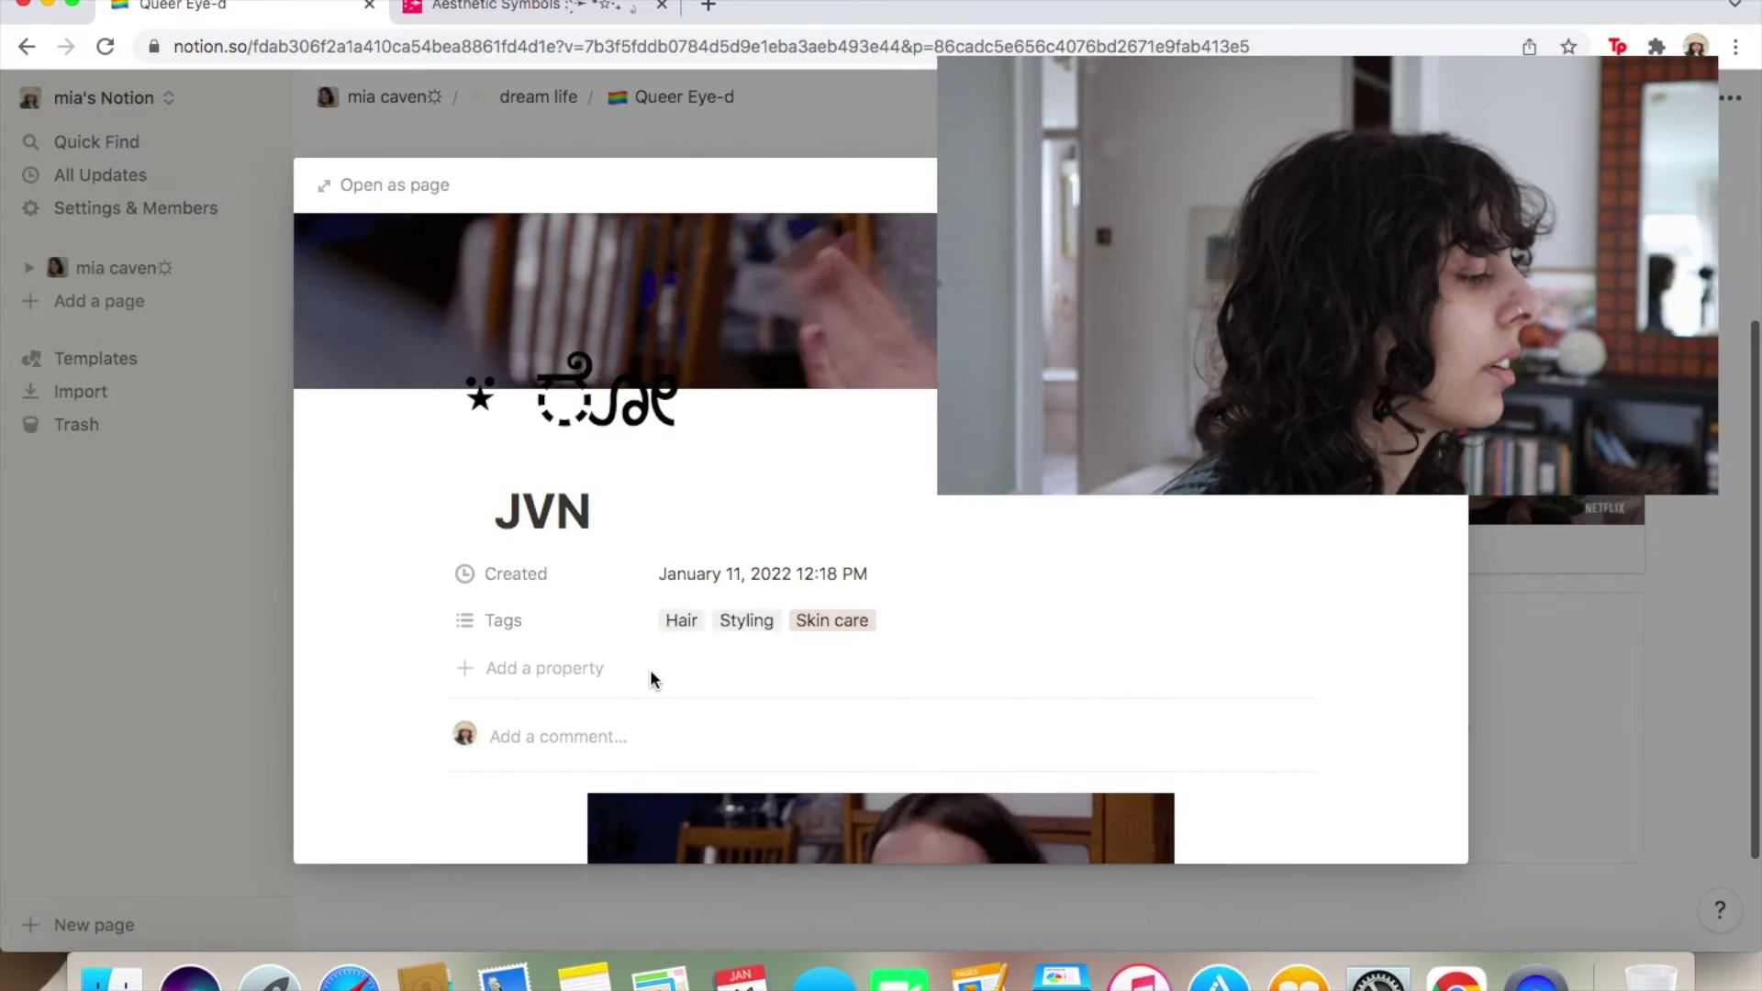
scroll(651, 677, "down", 5)
left_click(580, 764)
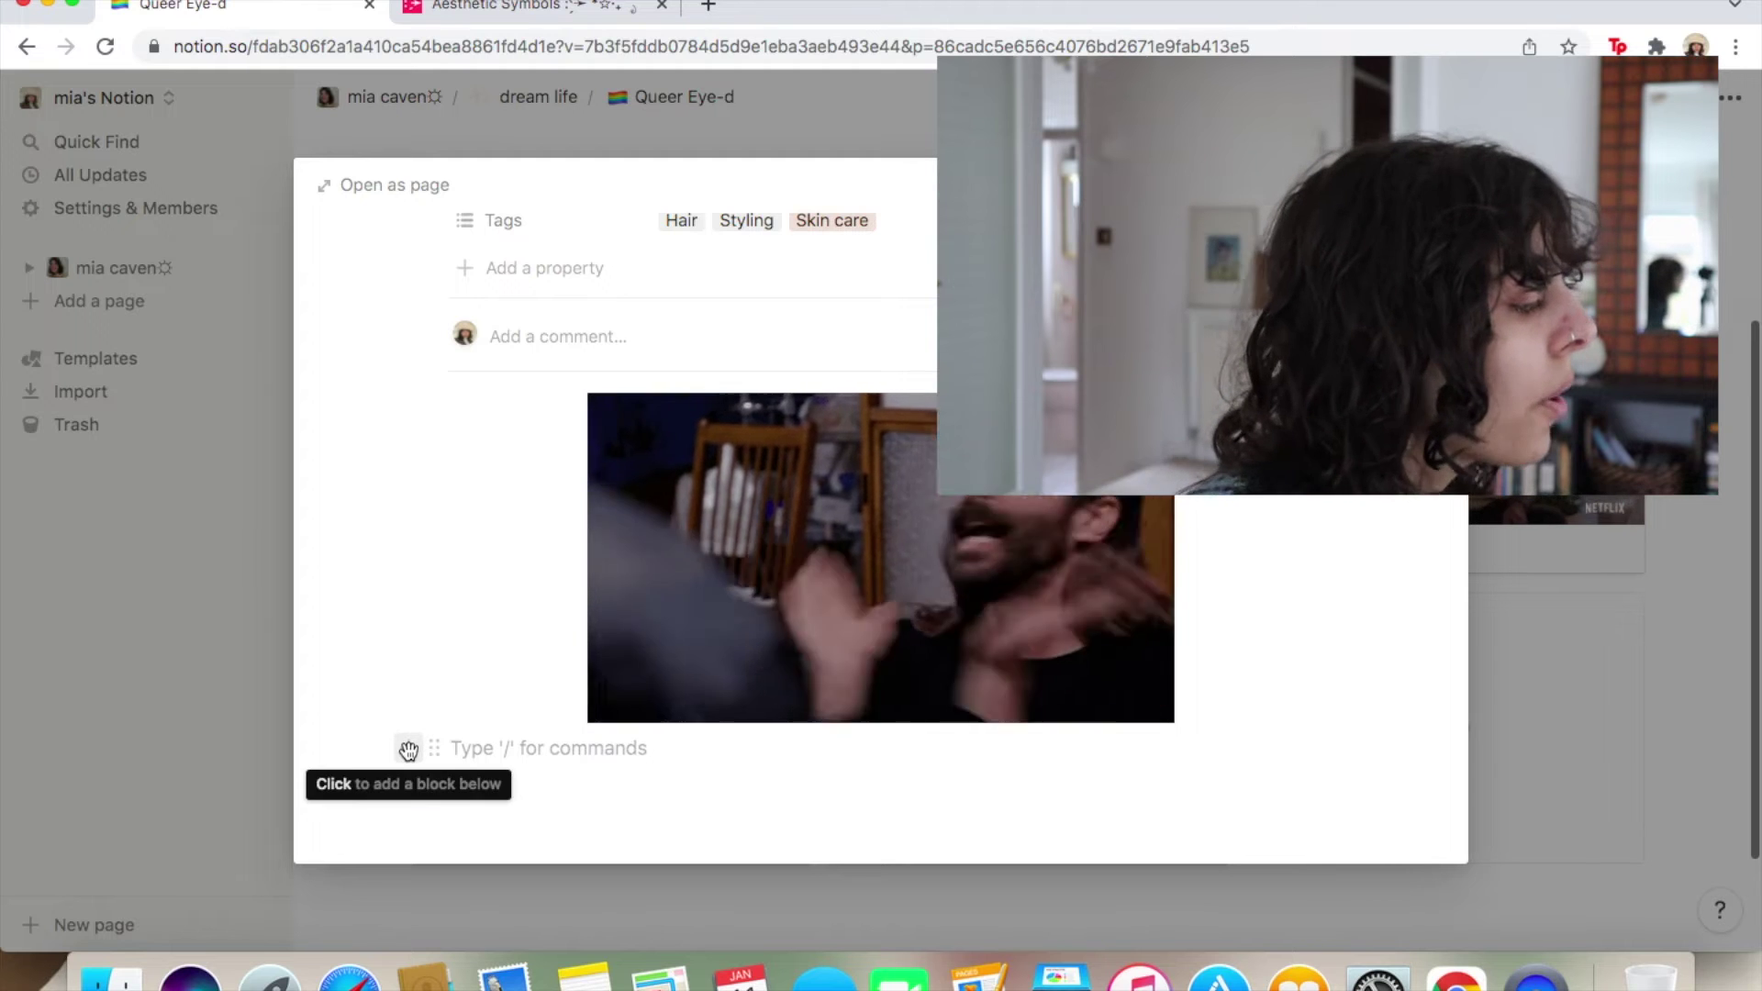
left_click(411, 744)
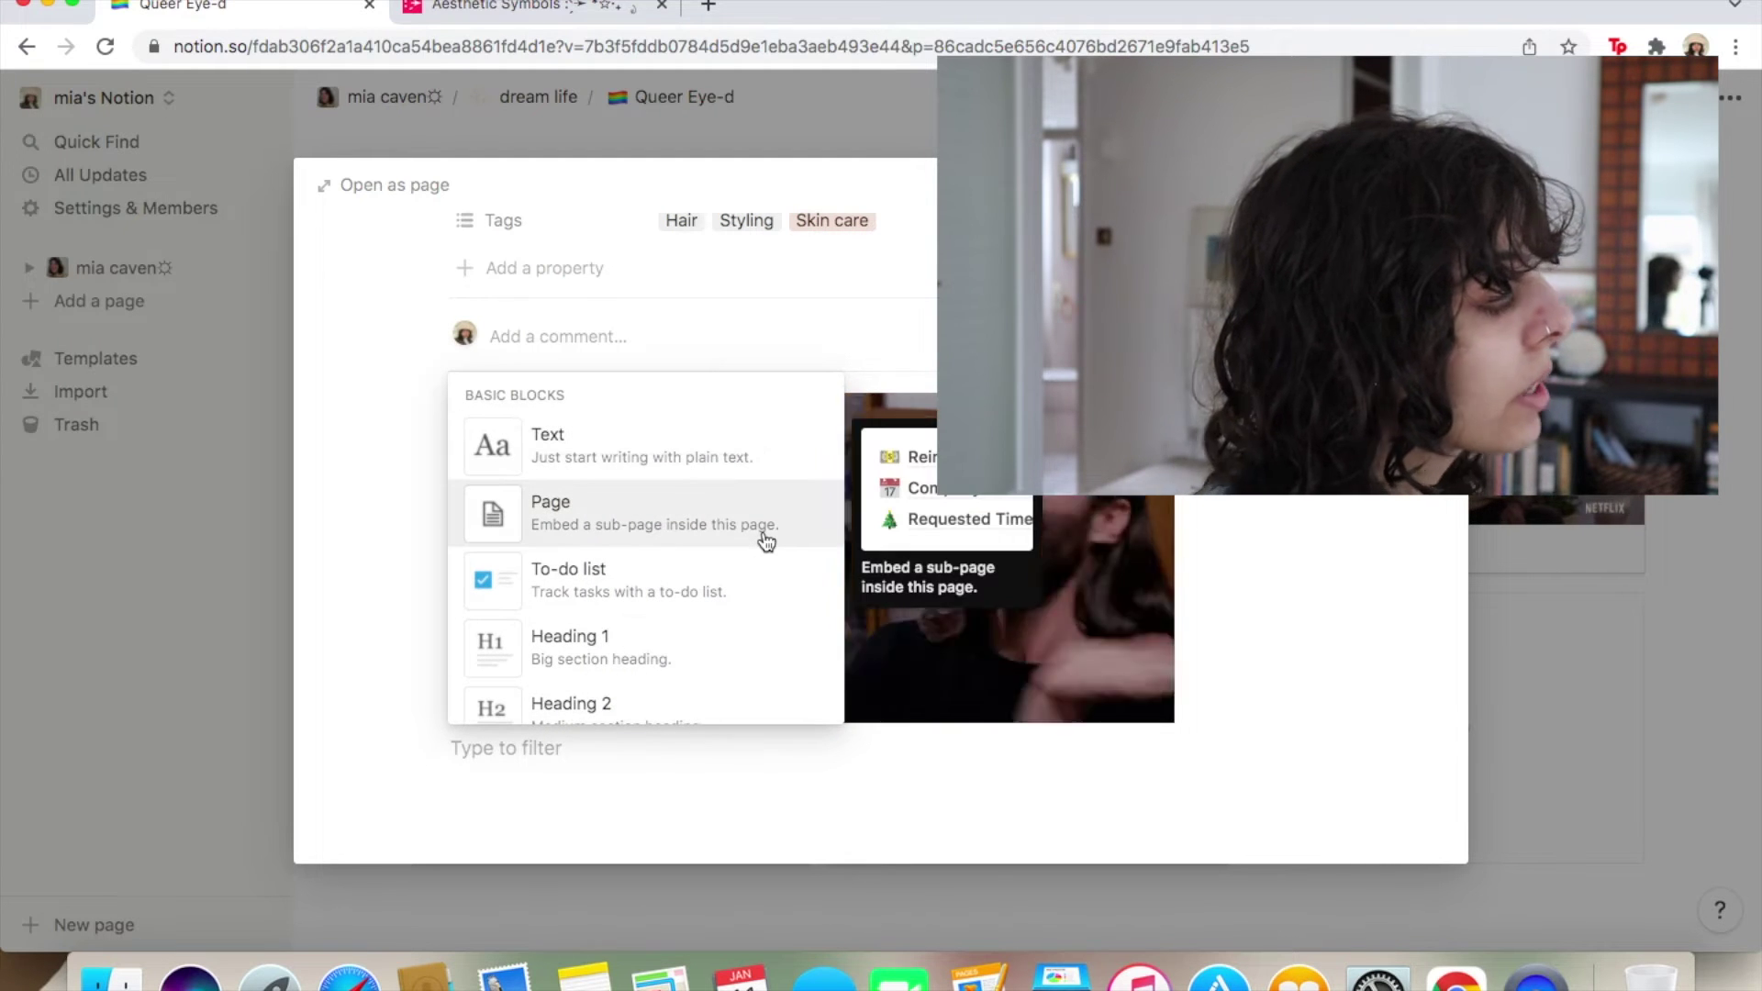
scroll(756, 584, "down", 5)
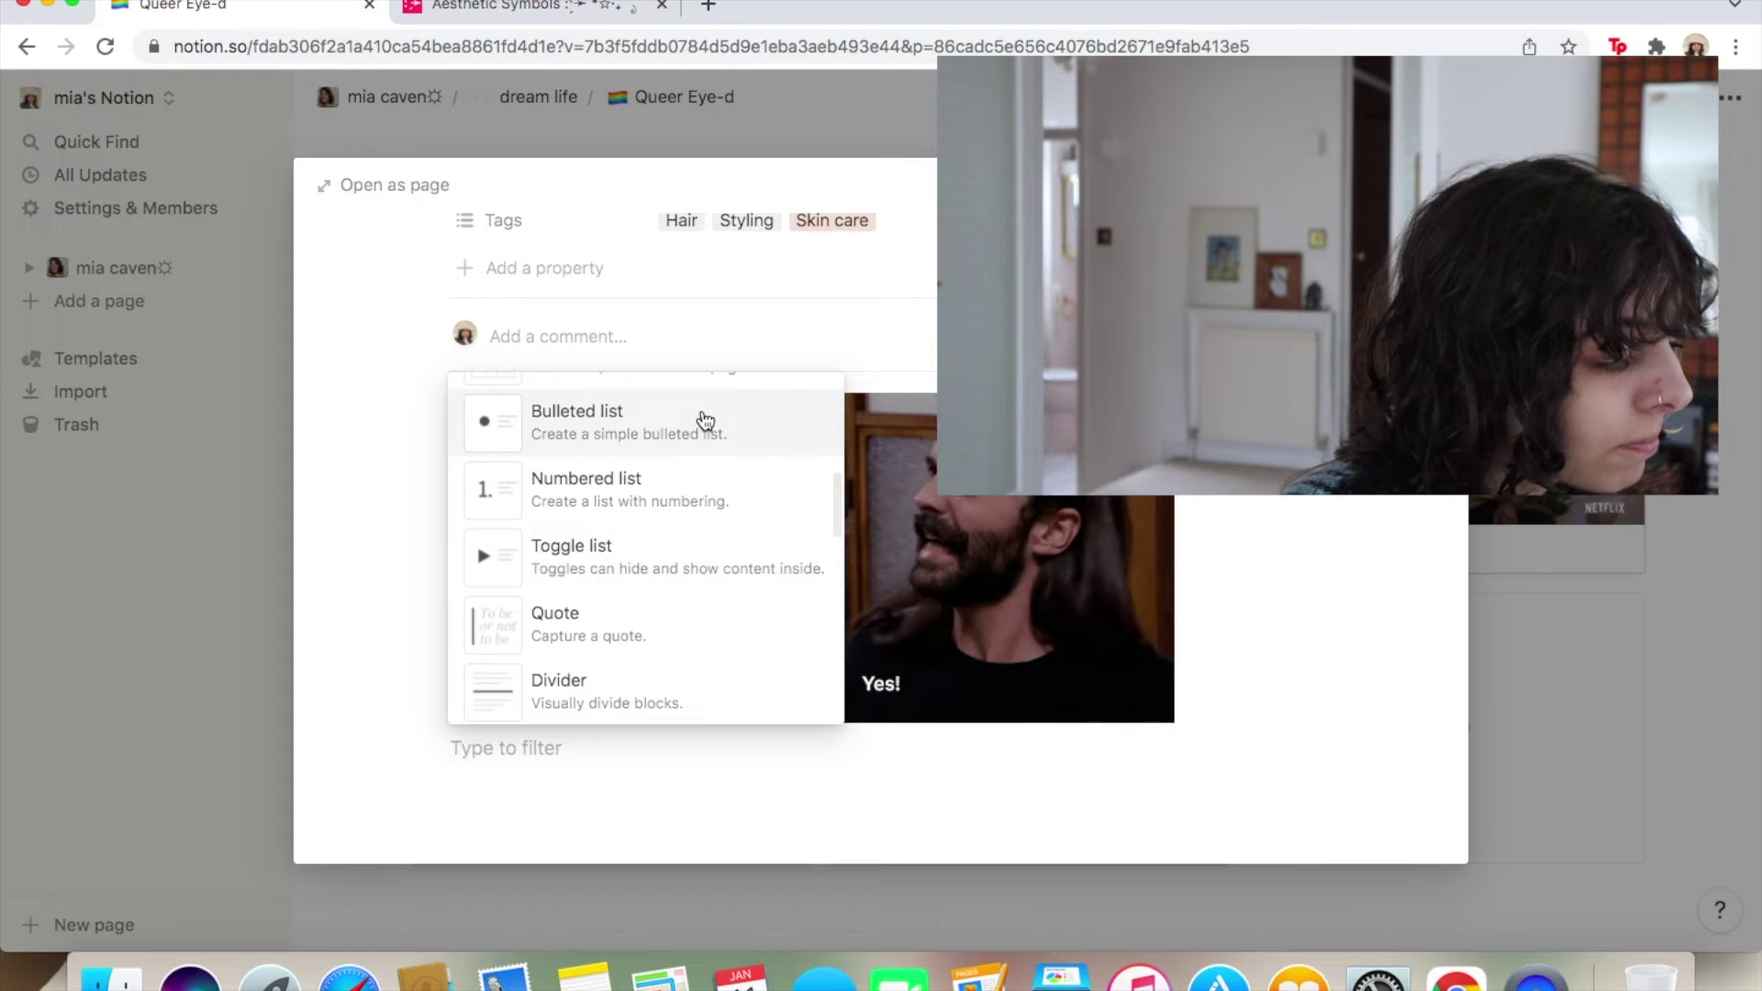
scroll(689, 516, "down", 3)
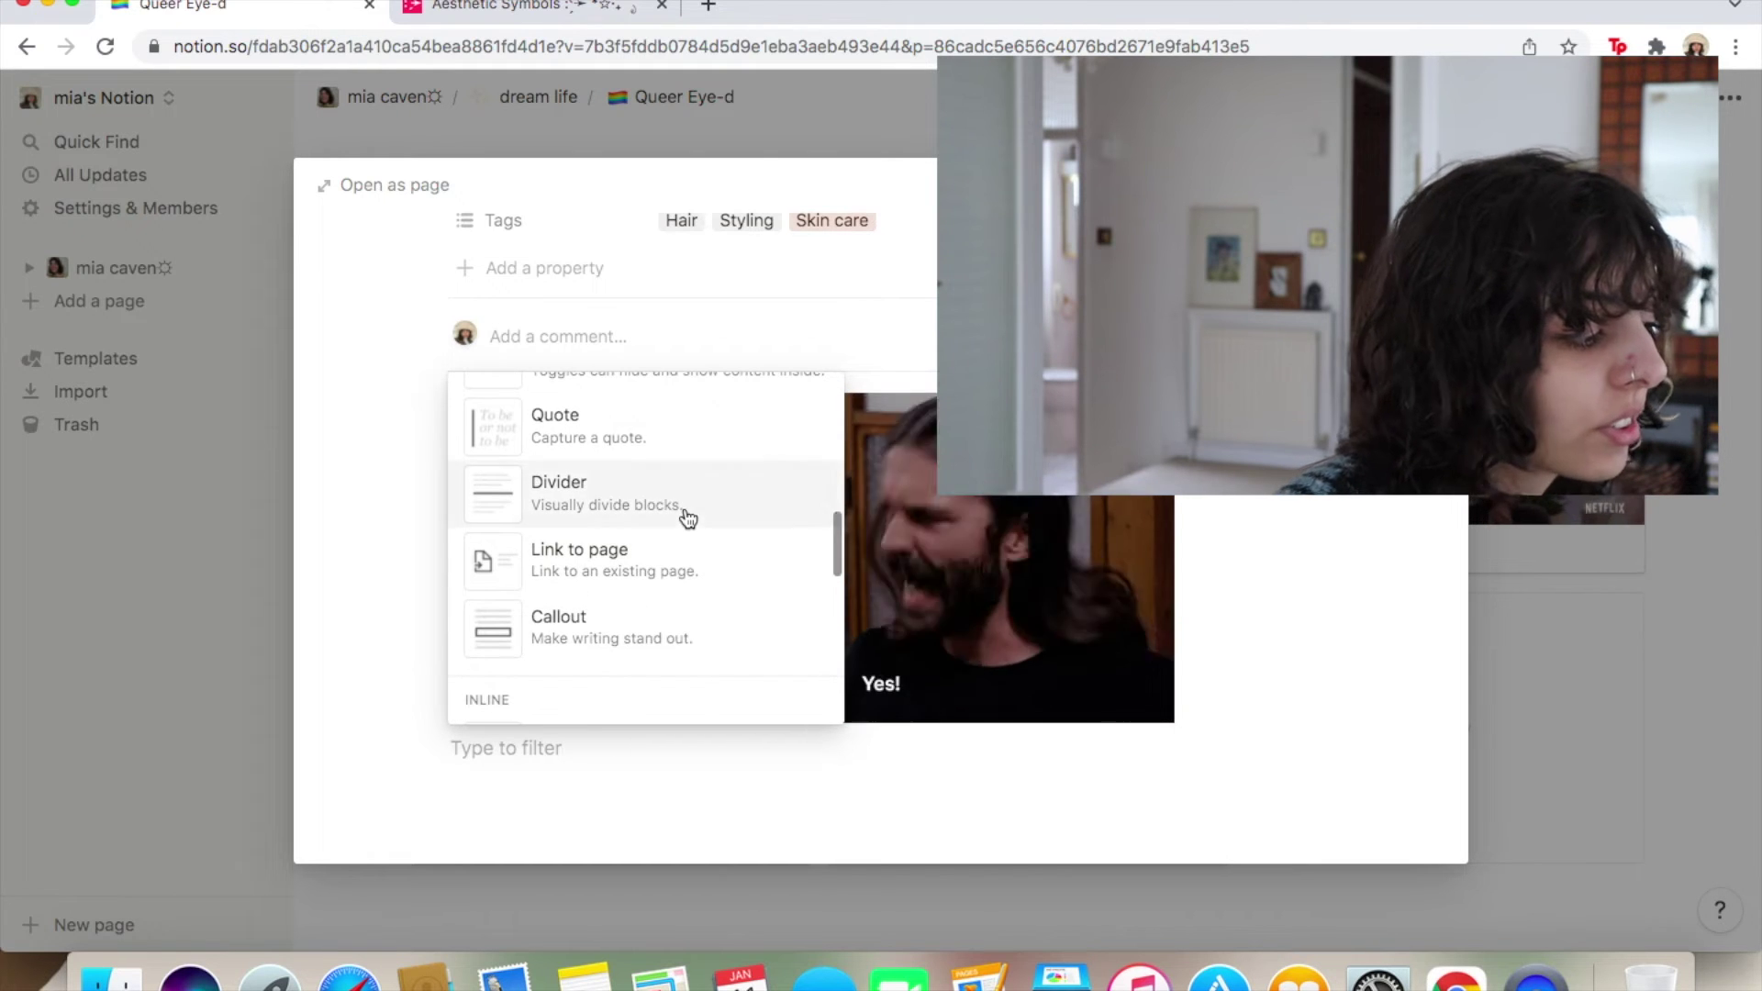
left_click(687, 427)
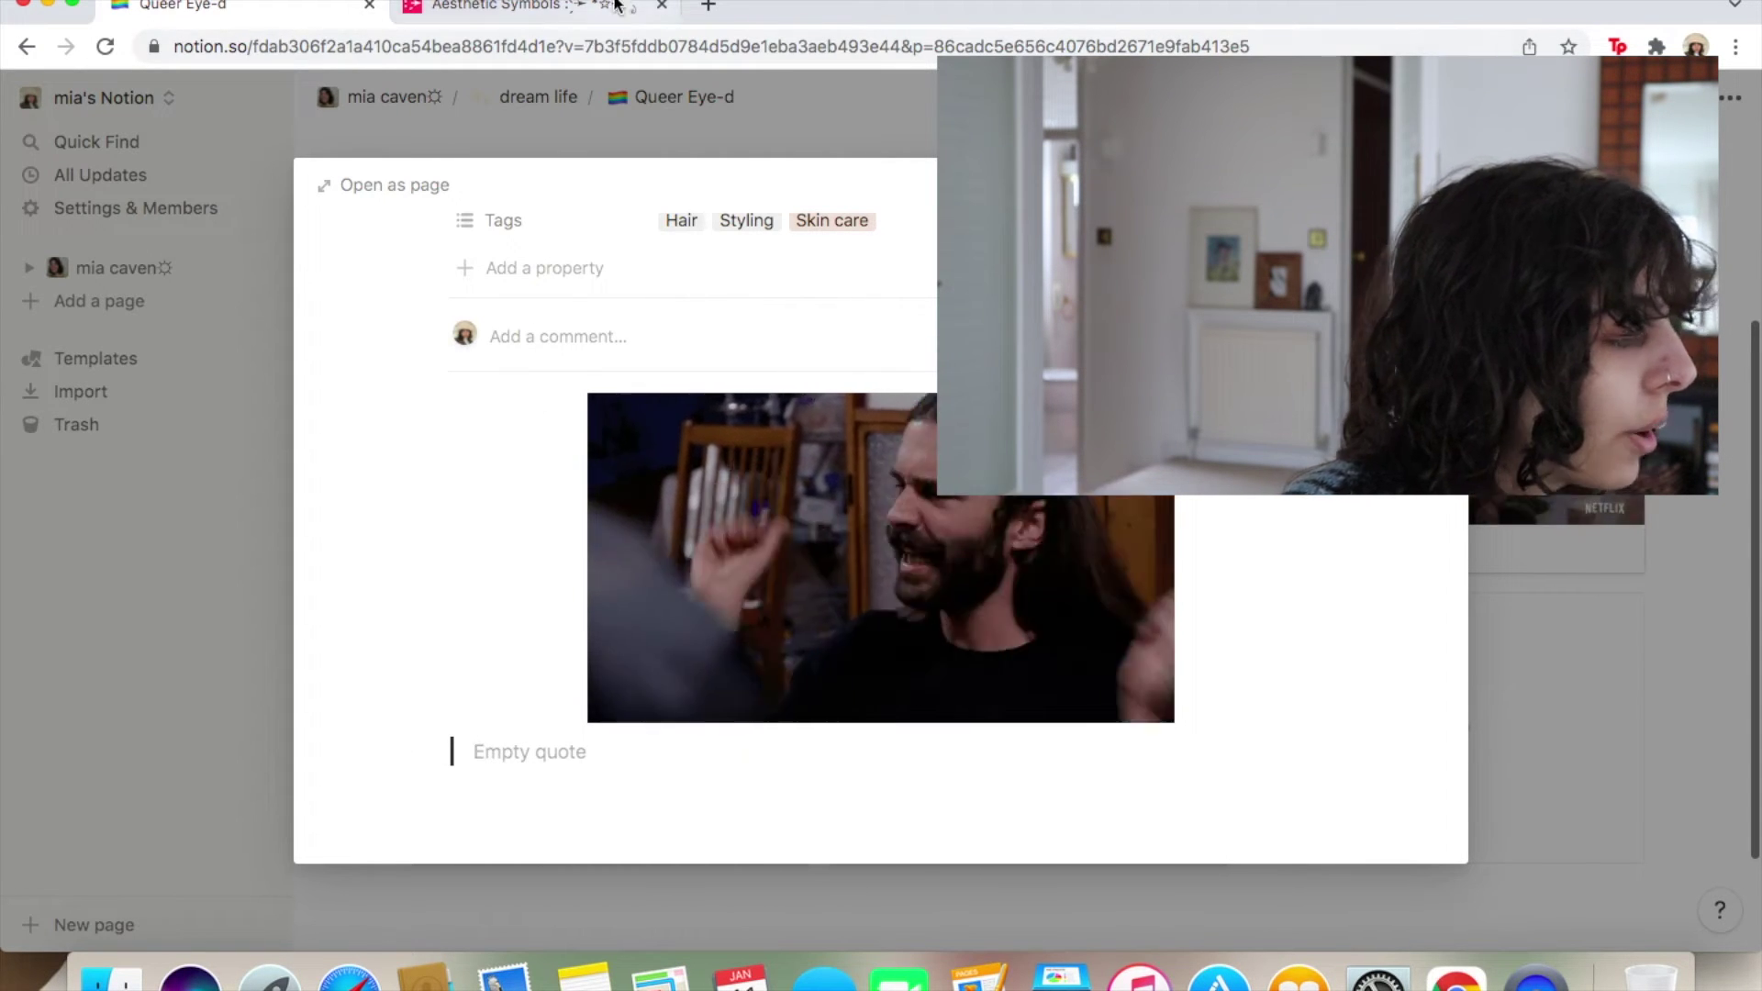
left_click(561, 9)
Search 'jvn quotes', open BrainyQuote's 'little pockets of joy' quote and select its text.
left_click(639, 36)
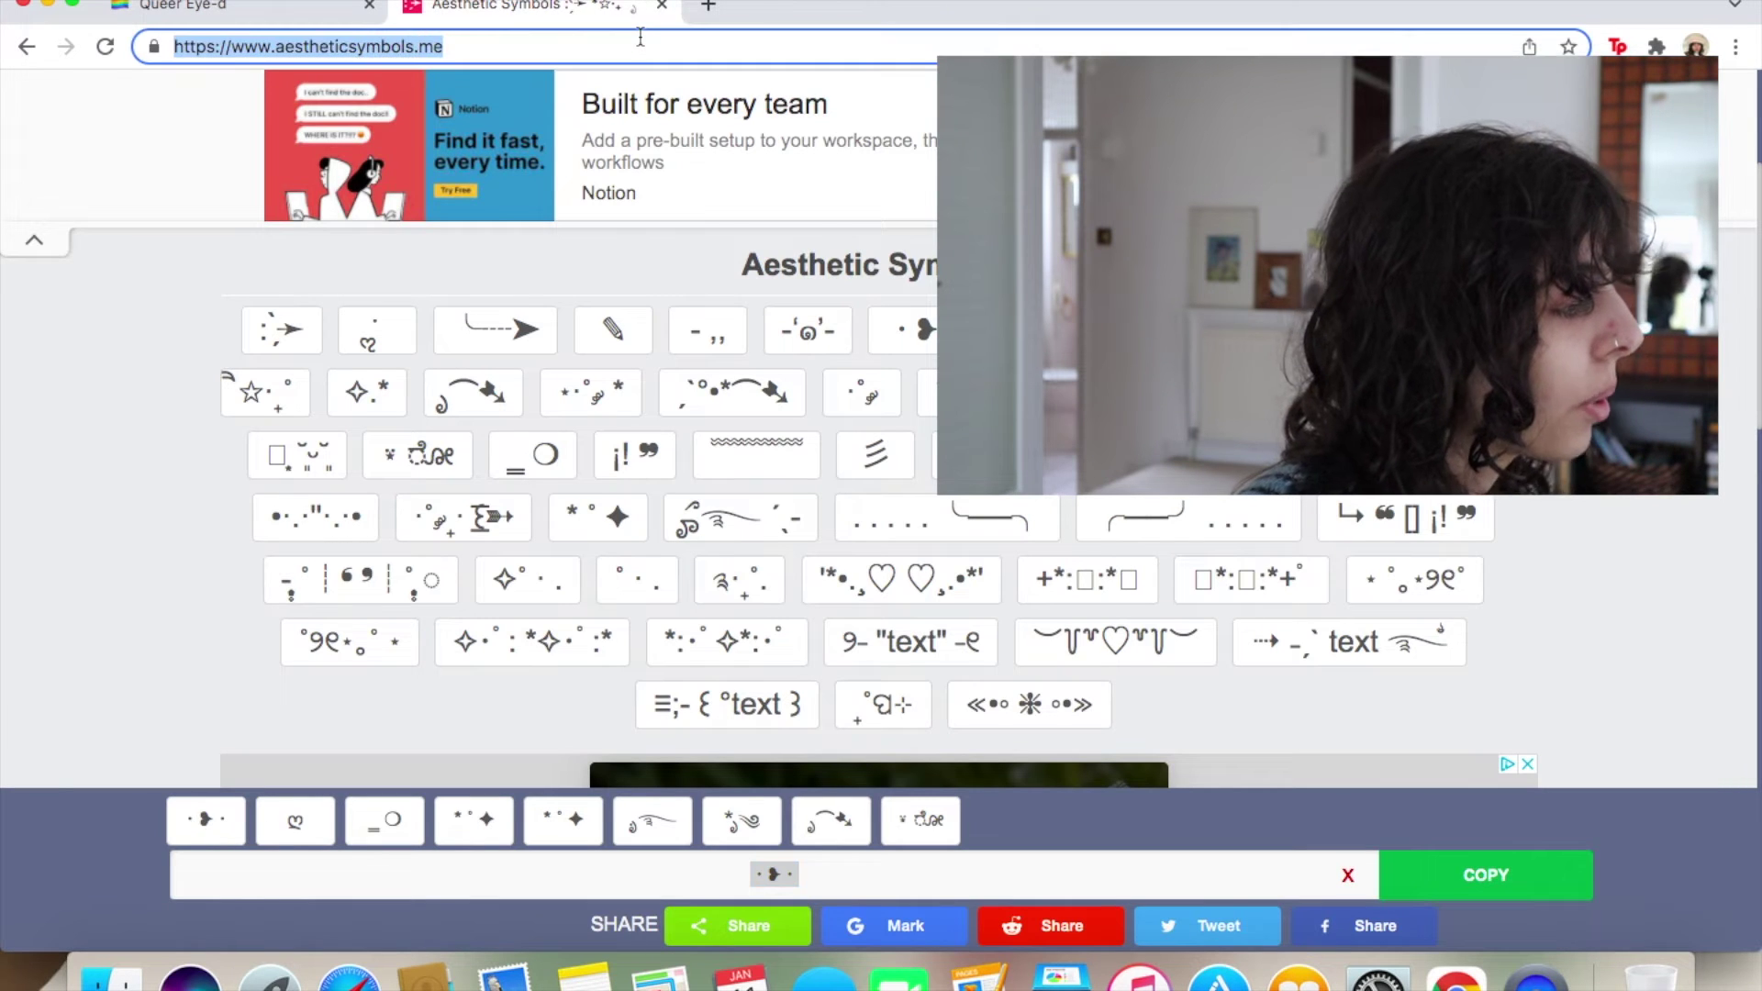
type("jvn quotes")
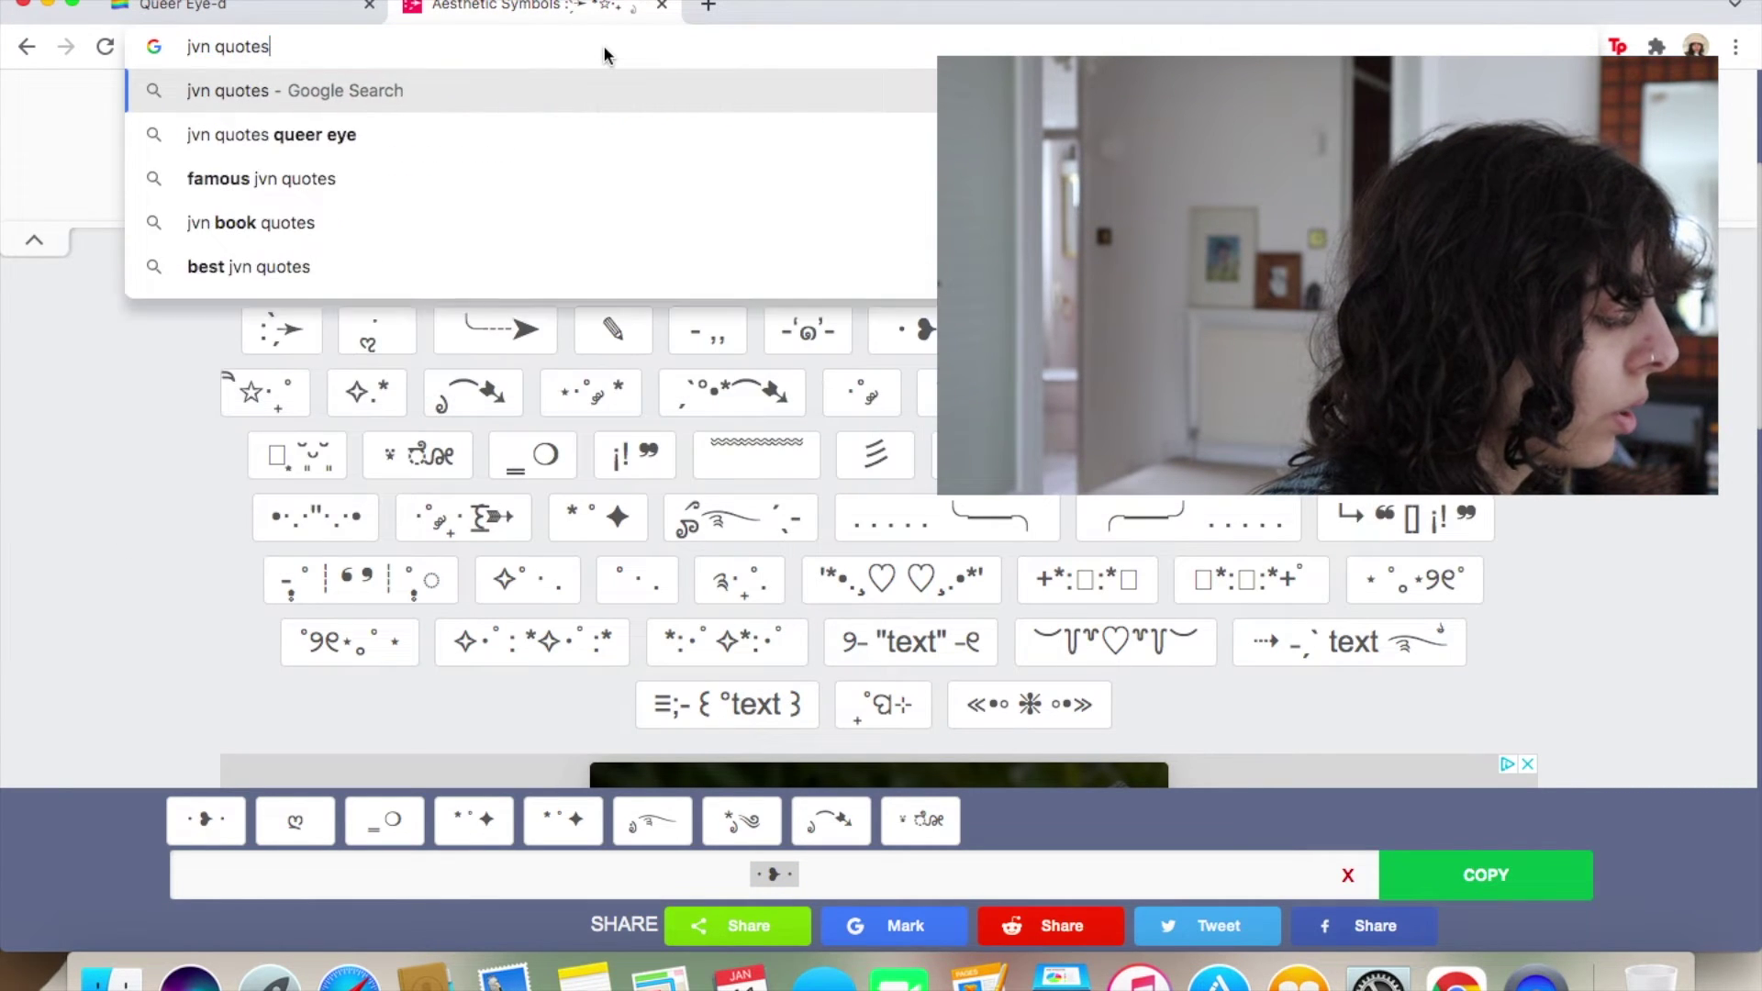
key("Return")
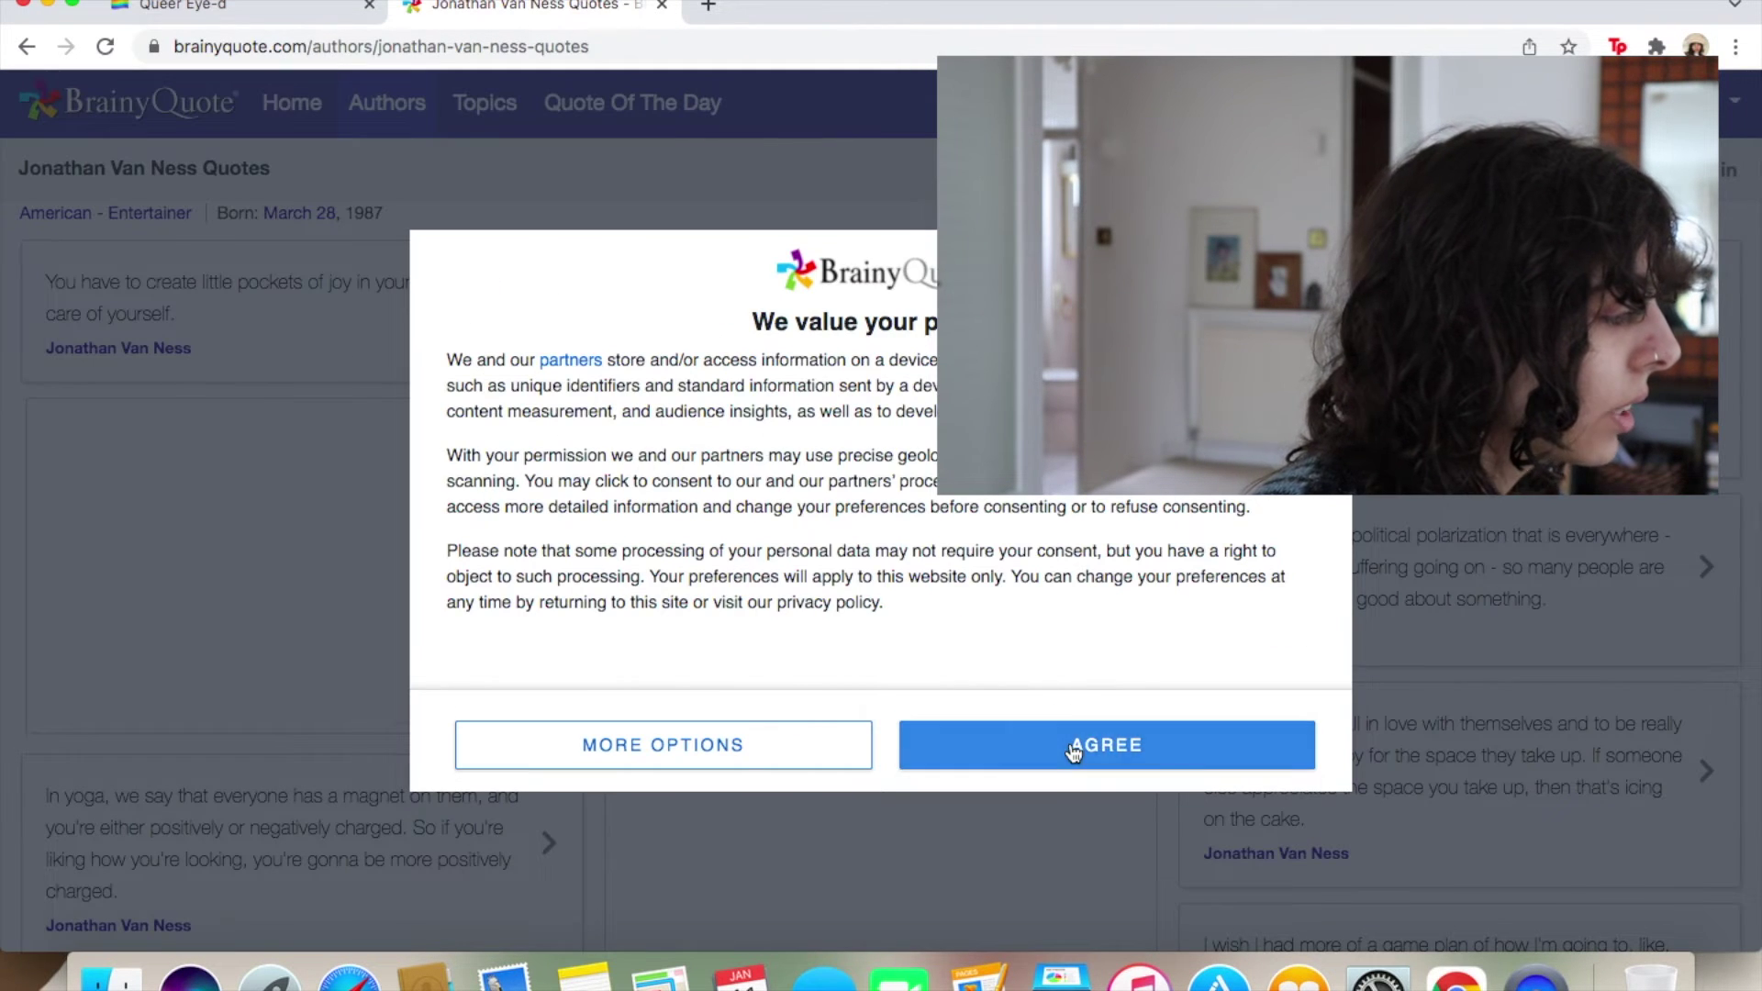
left_click(1074, 750)
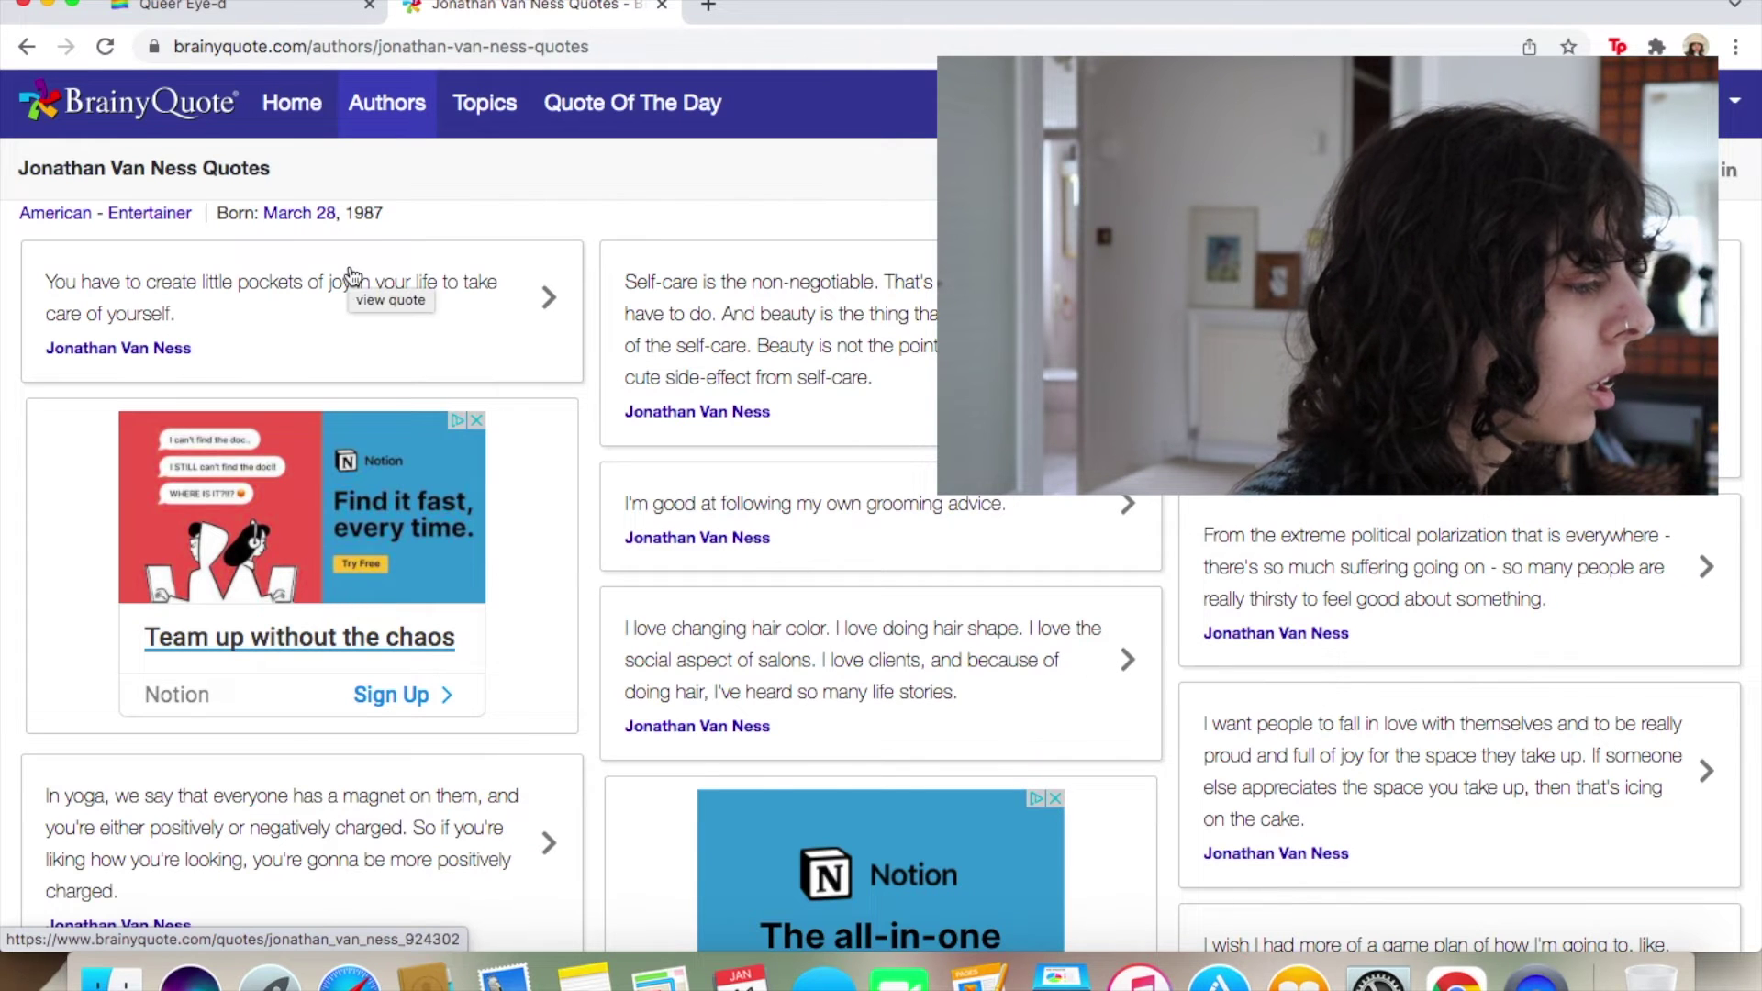
left_click(345, 303)
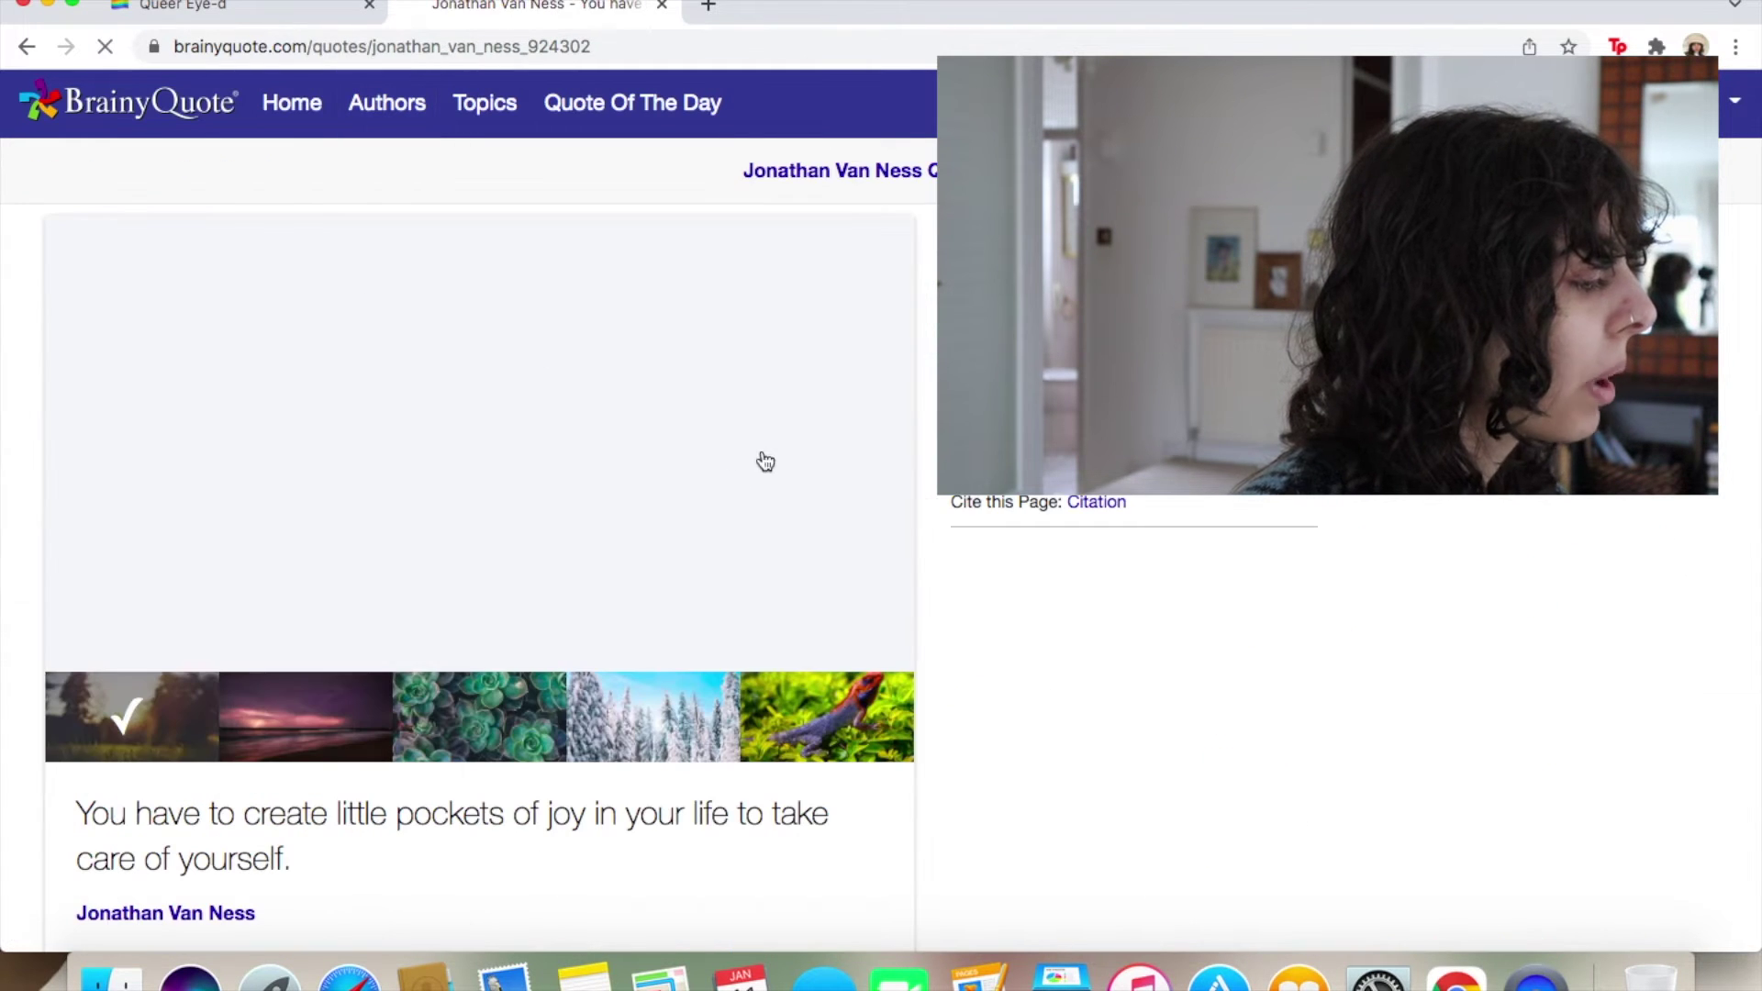
scroll(881, 578, "down", 7)
scroll(881, 578, "up", 2)
left_click_drag(296, 336, 69, 260)
key("super+c")
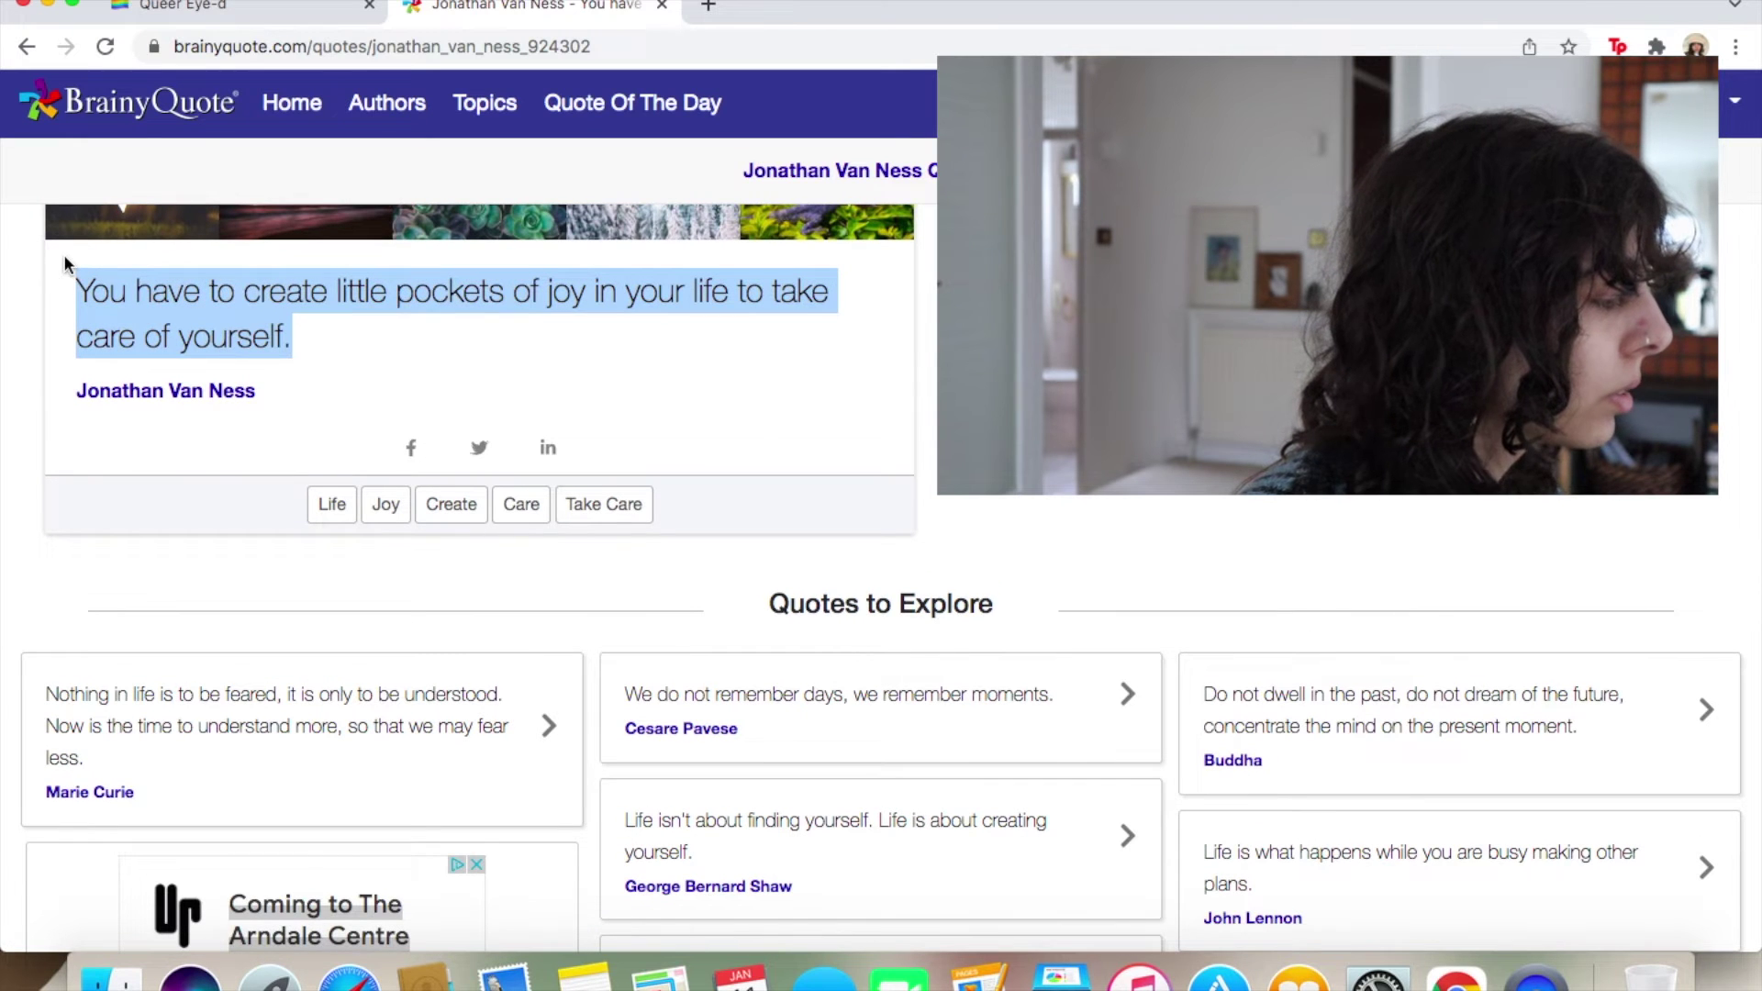
Paste the pockets-of-joy quote into the JVN page's quote block and start a new line.
left_click(184, 7)
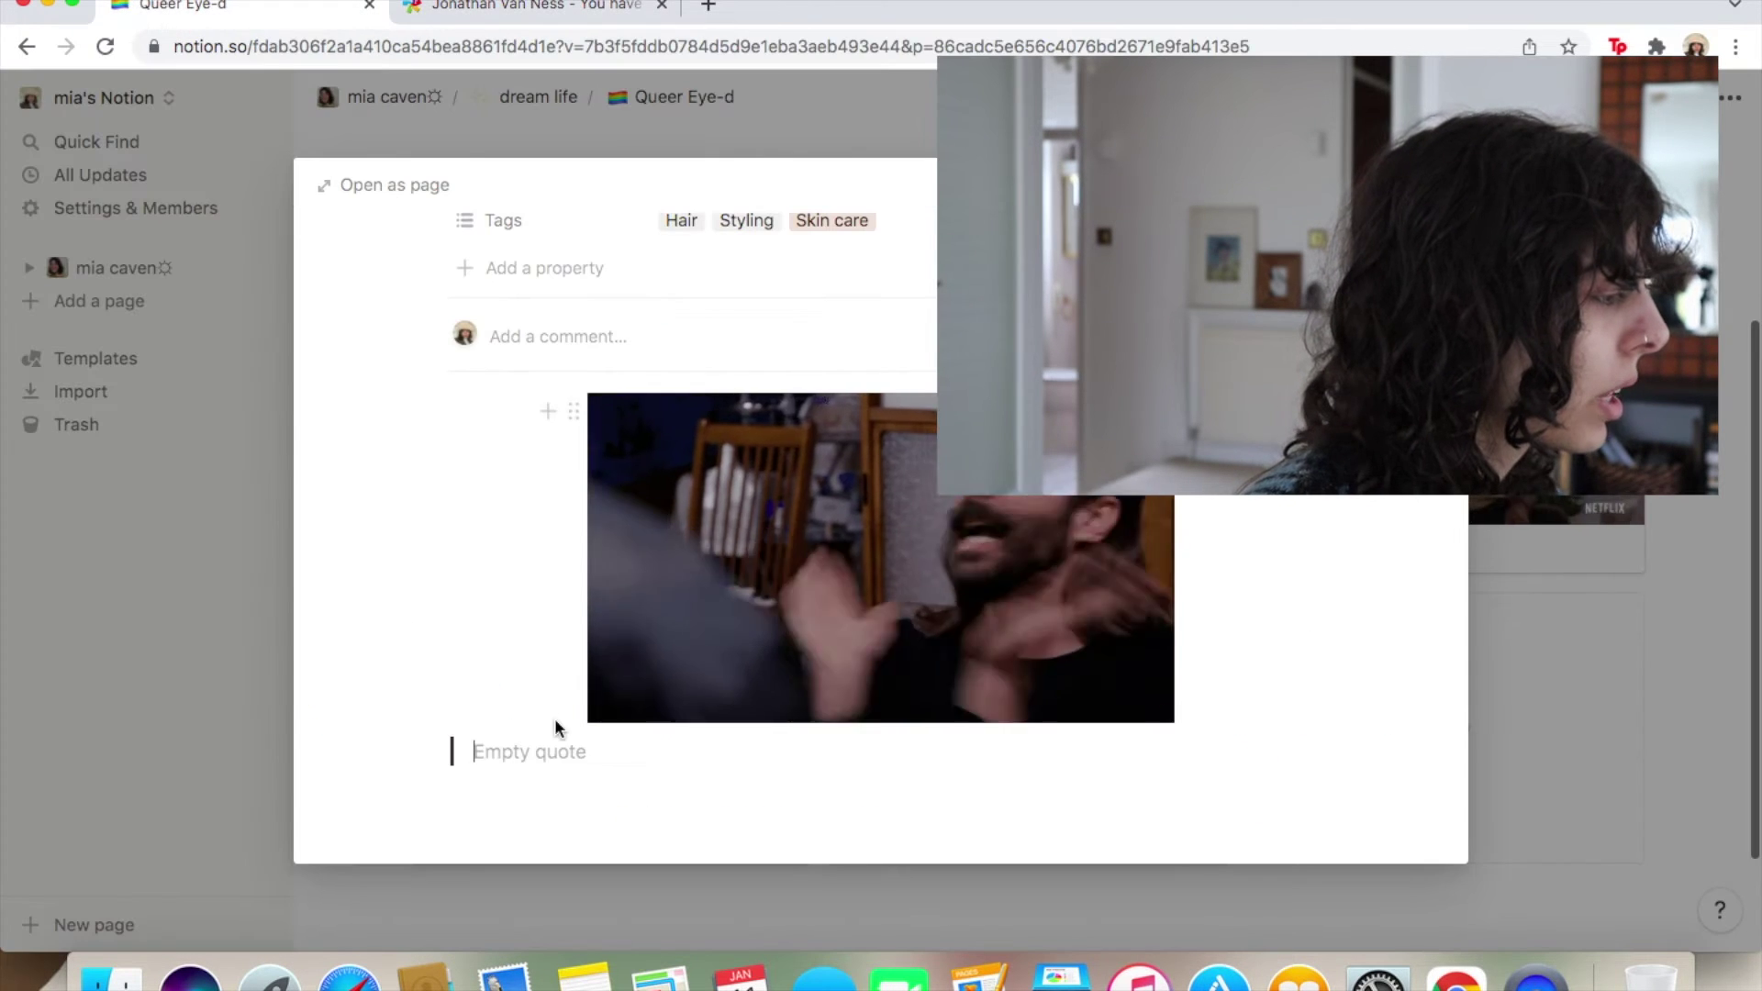
key("super+v")
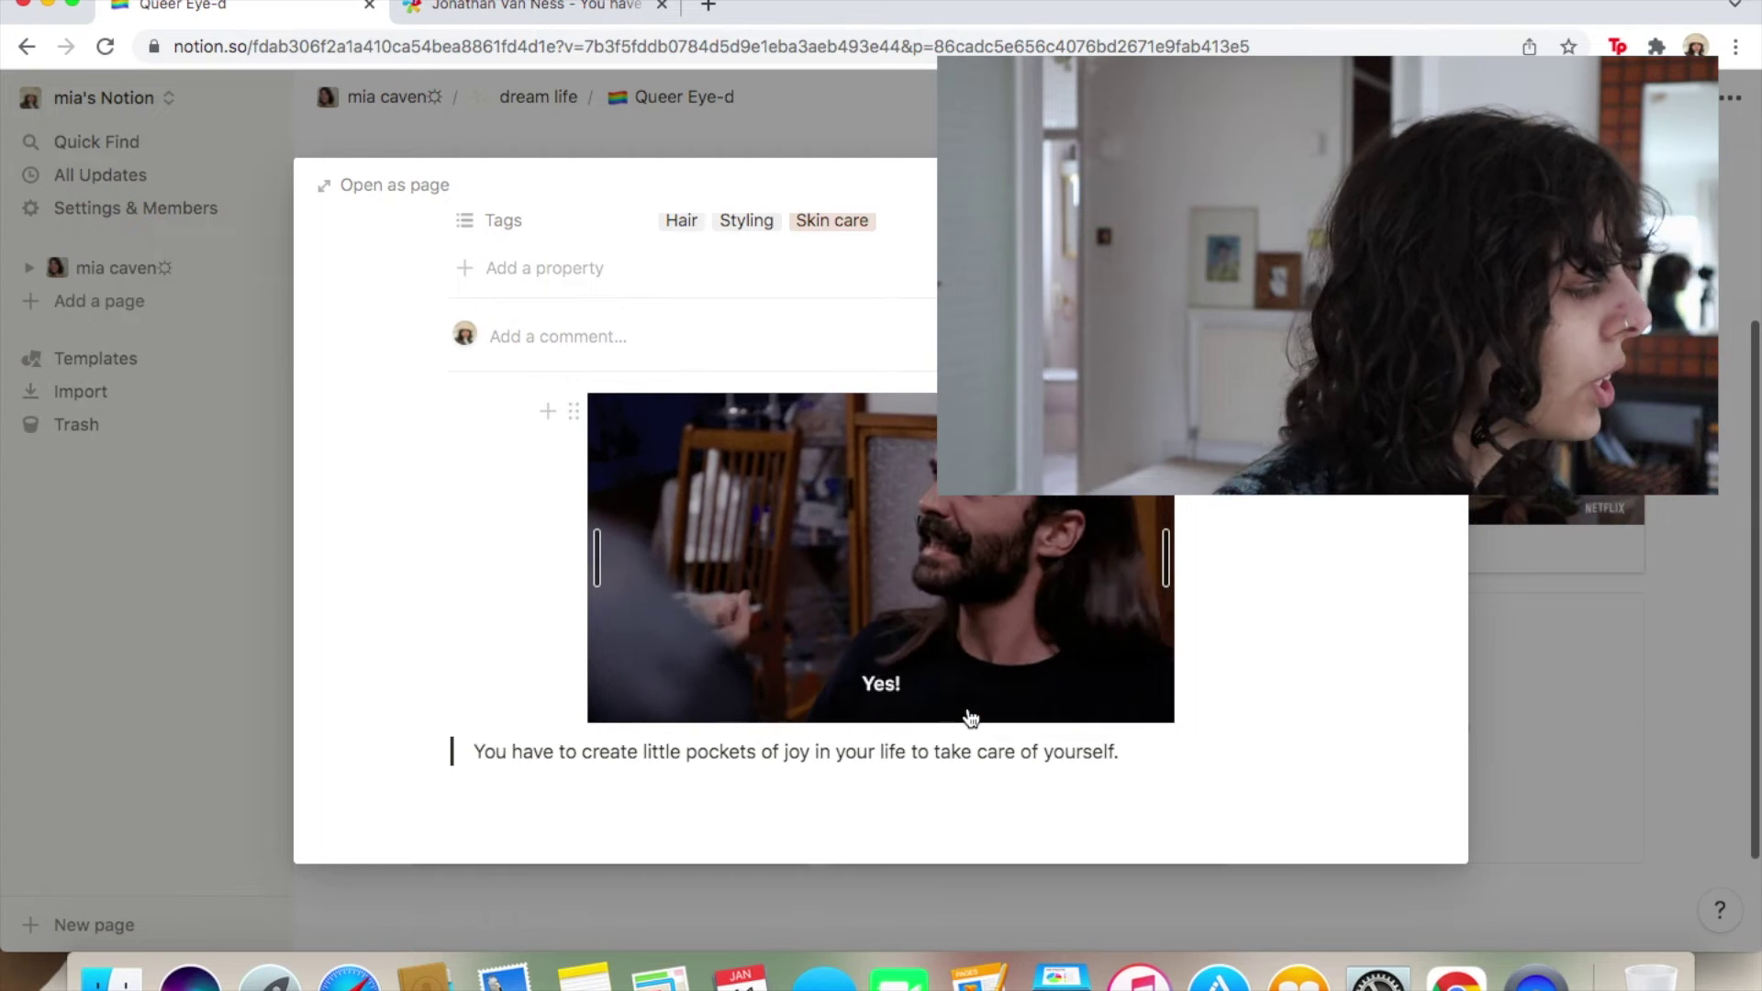
key("Return")
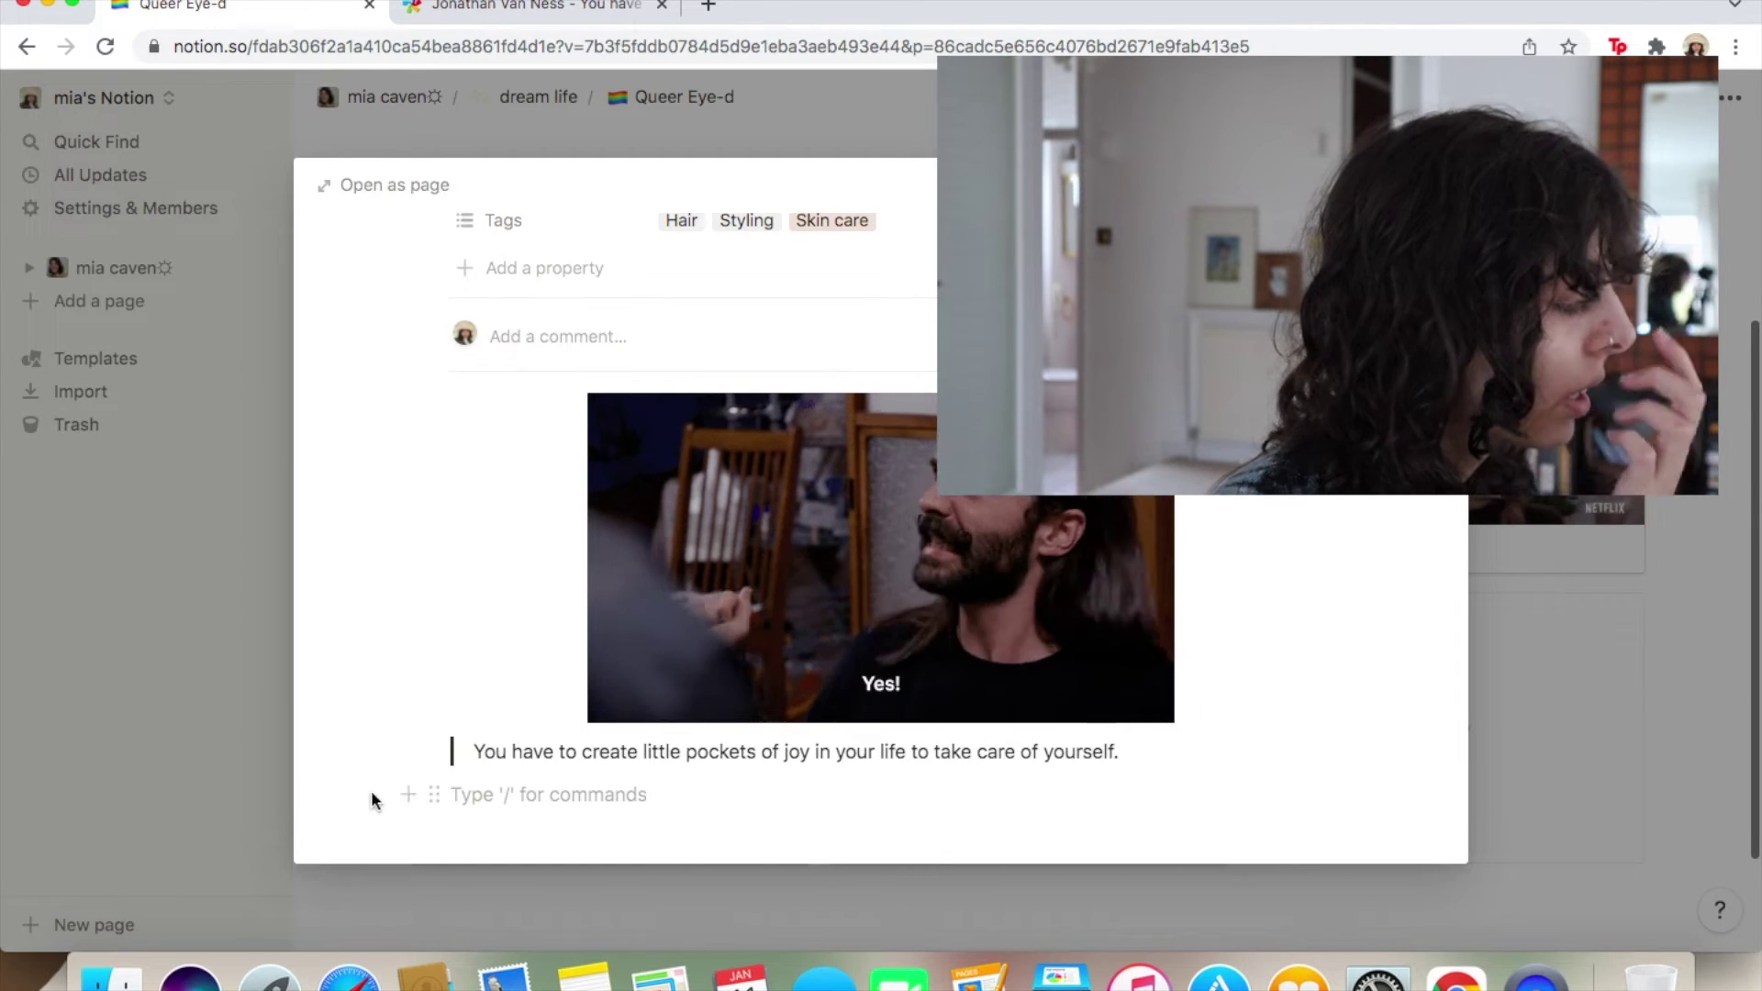
Browse the block type list, then dismiss it without adding a block.
left_click(408, 794)
scroll(642, 574, "down", 5)
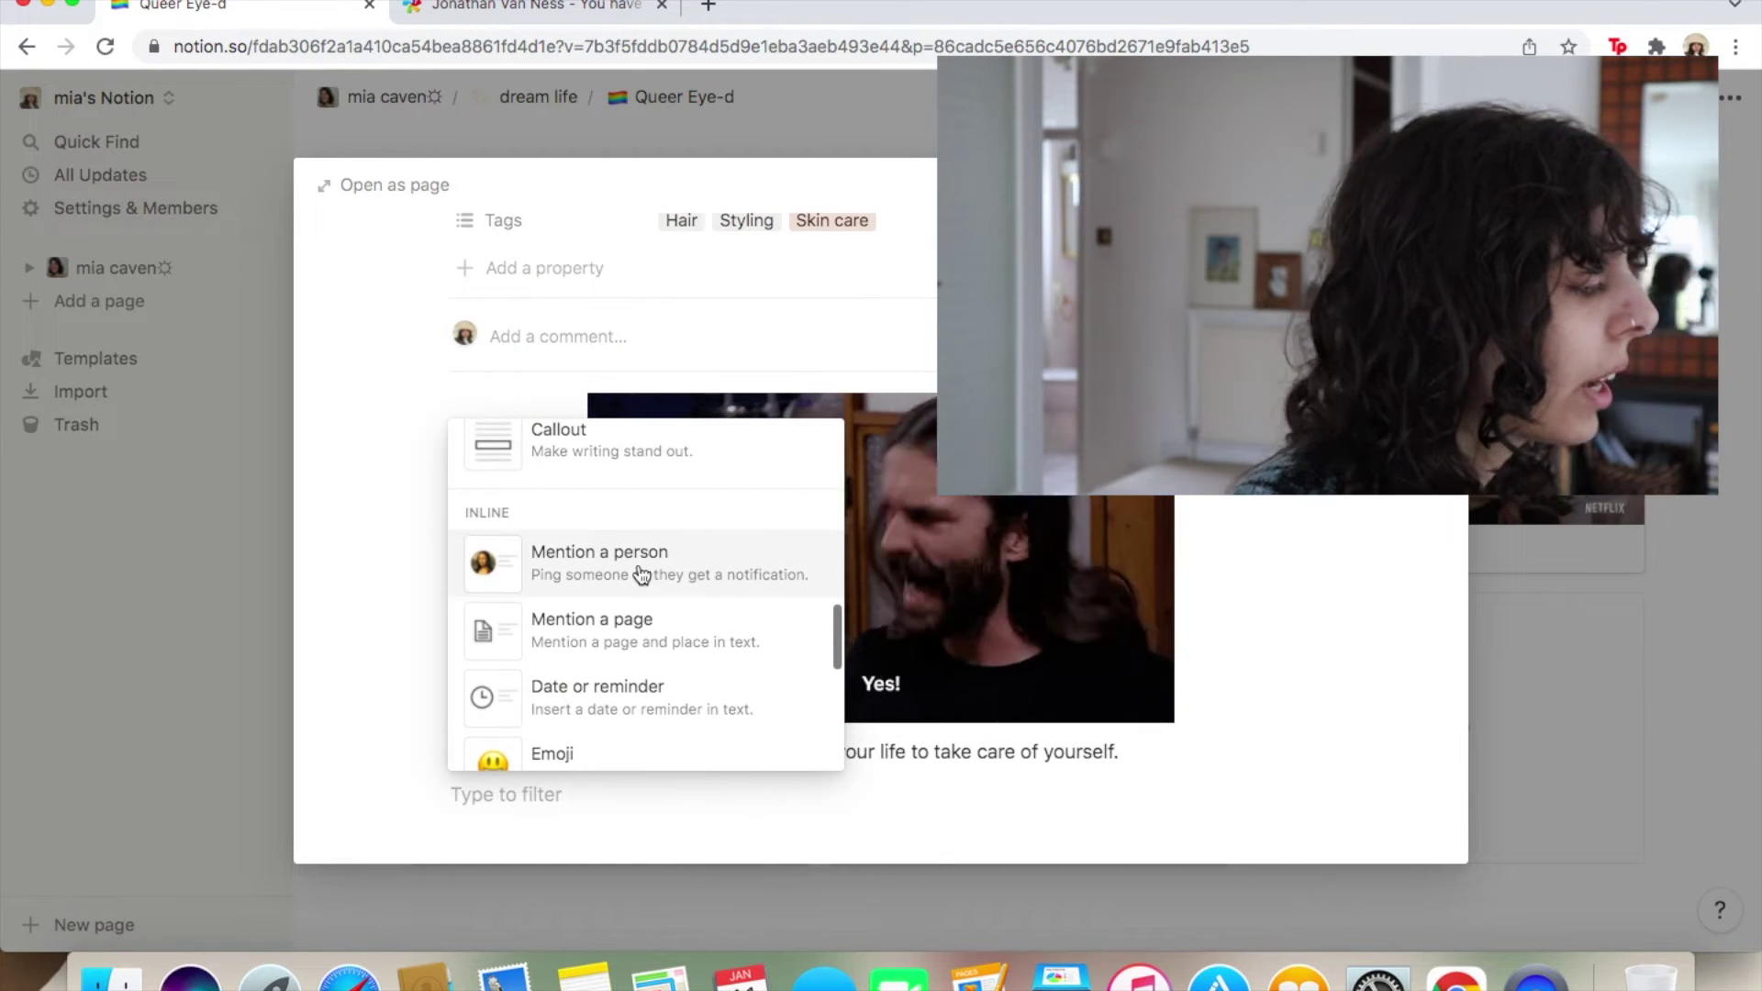
scroll(641, 575, "up", 4)
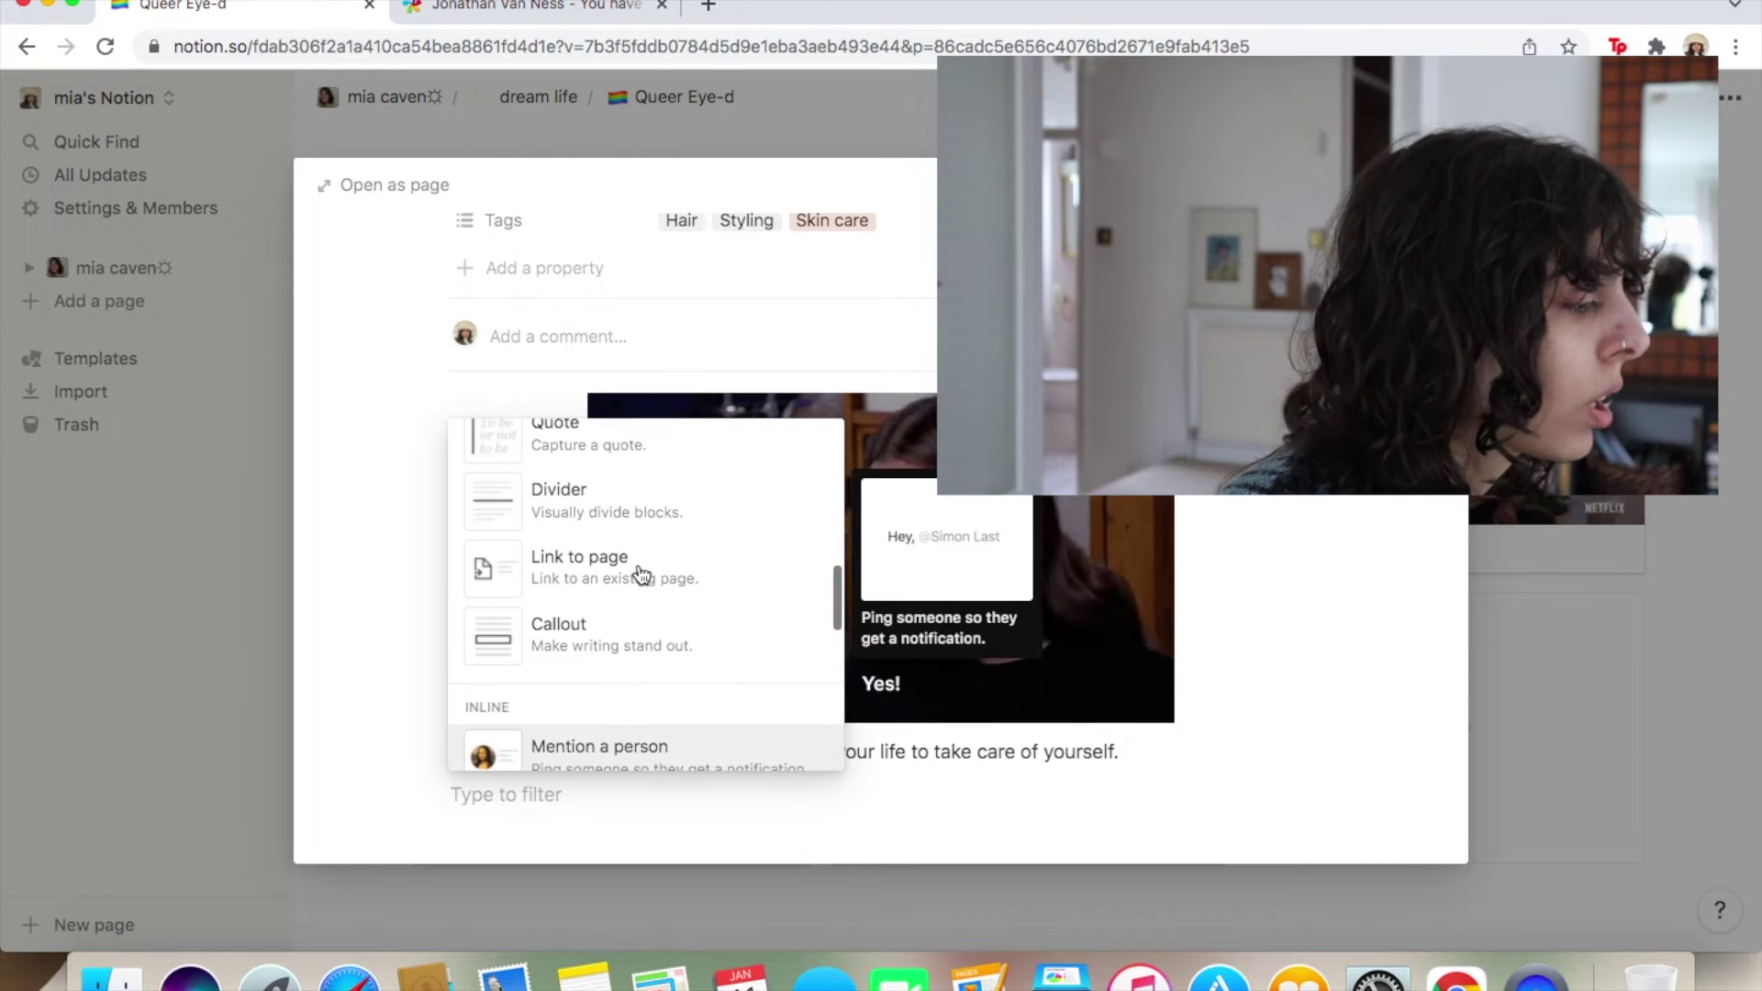
scroll(642, 574, "down", 4)
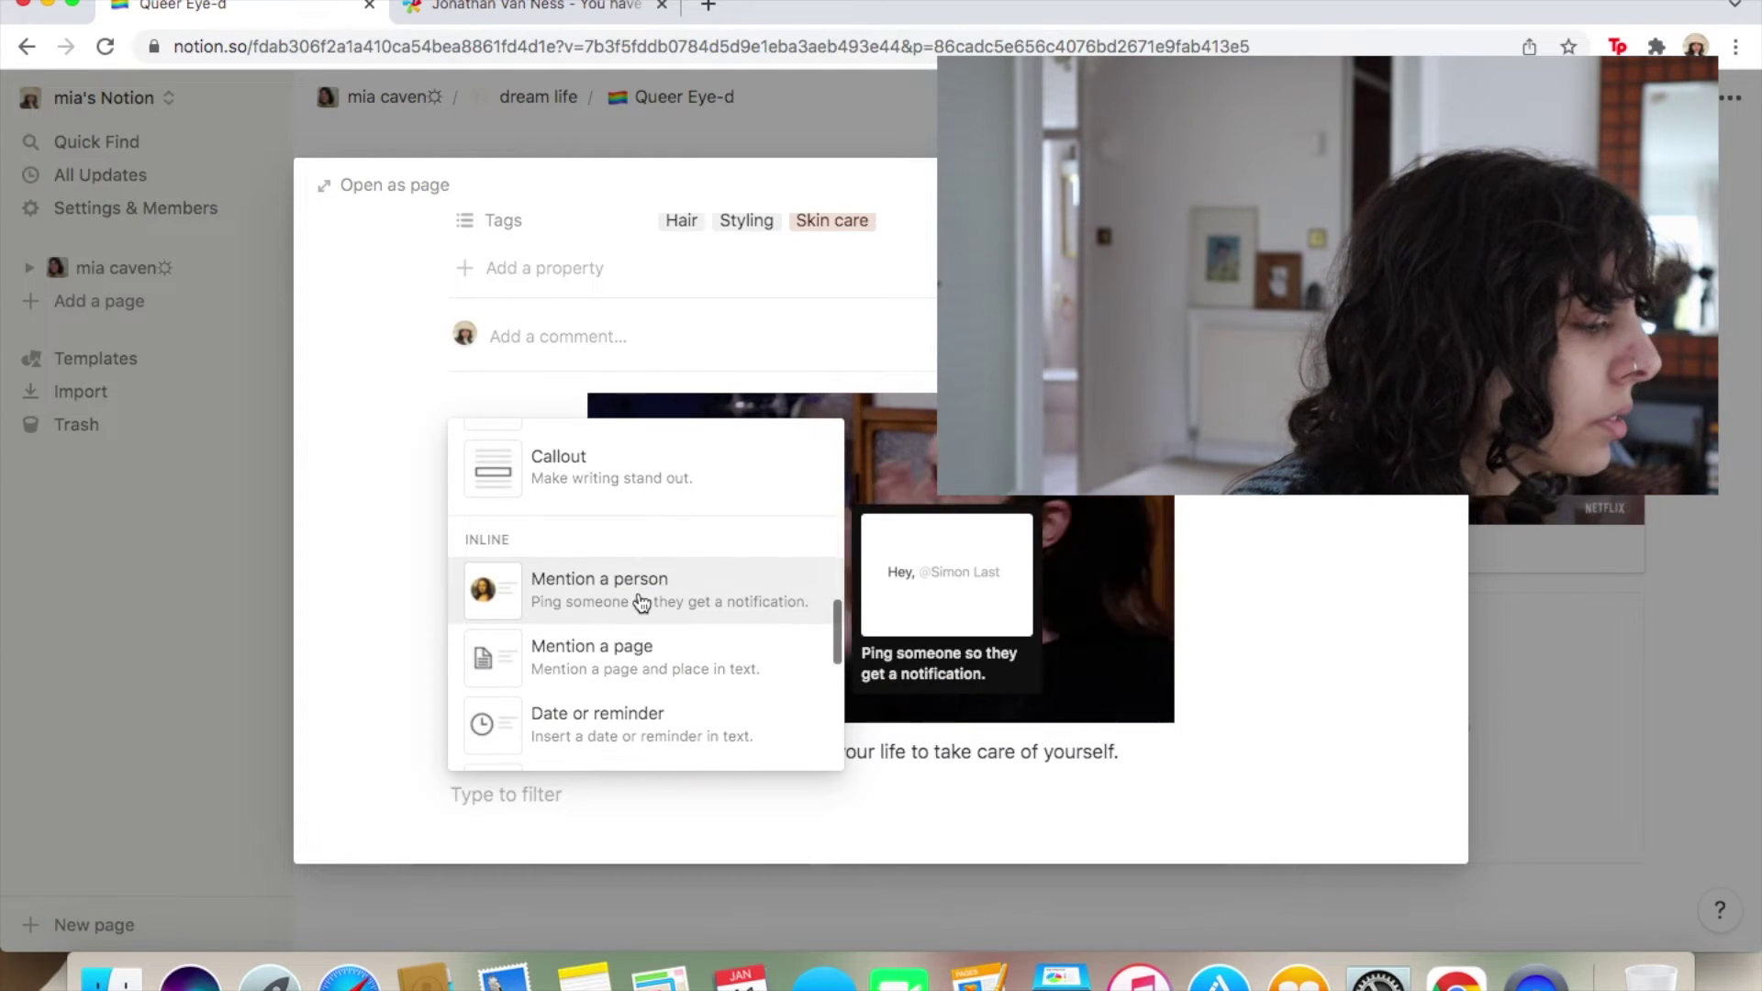
scroll(640, 601, "down", 3)
scroll(642, 602, "down", 4)
scroll(641, 602, "down", 3)
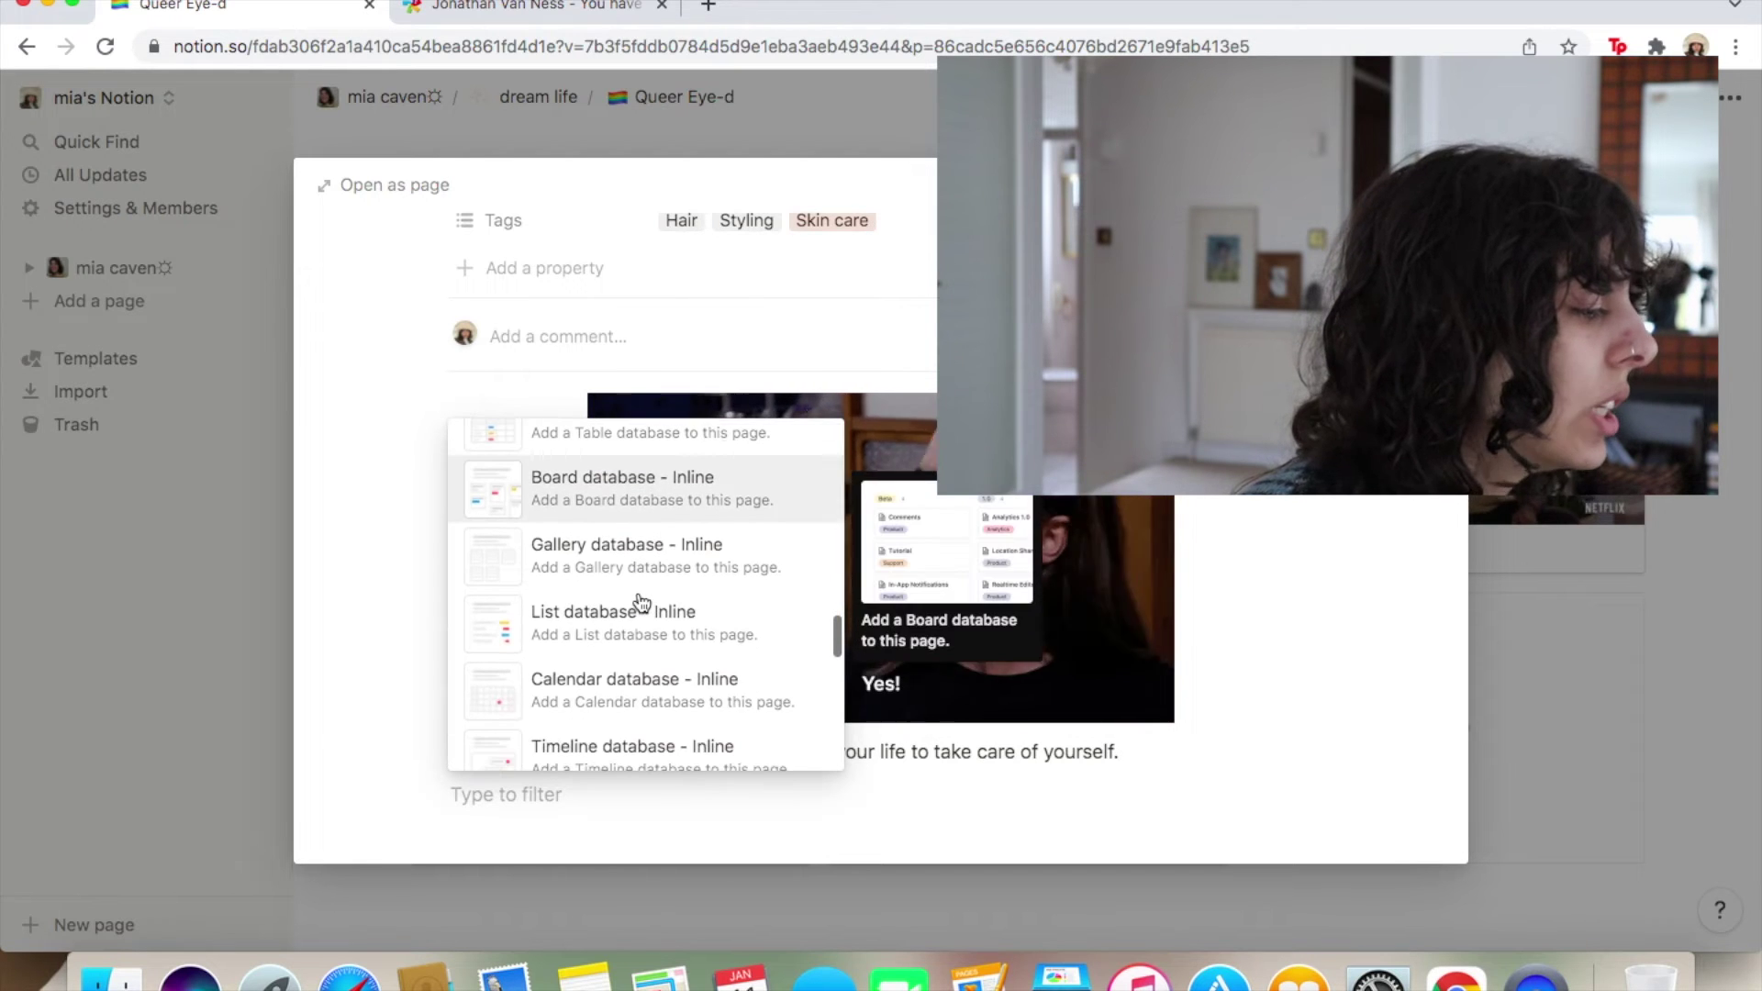
scroll(641, 602, "up", 2)
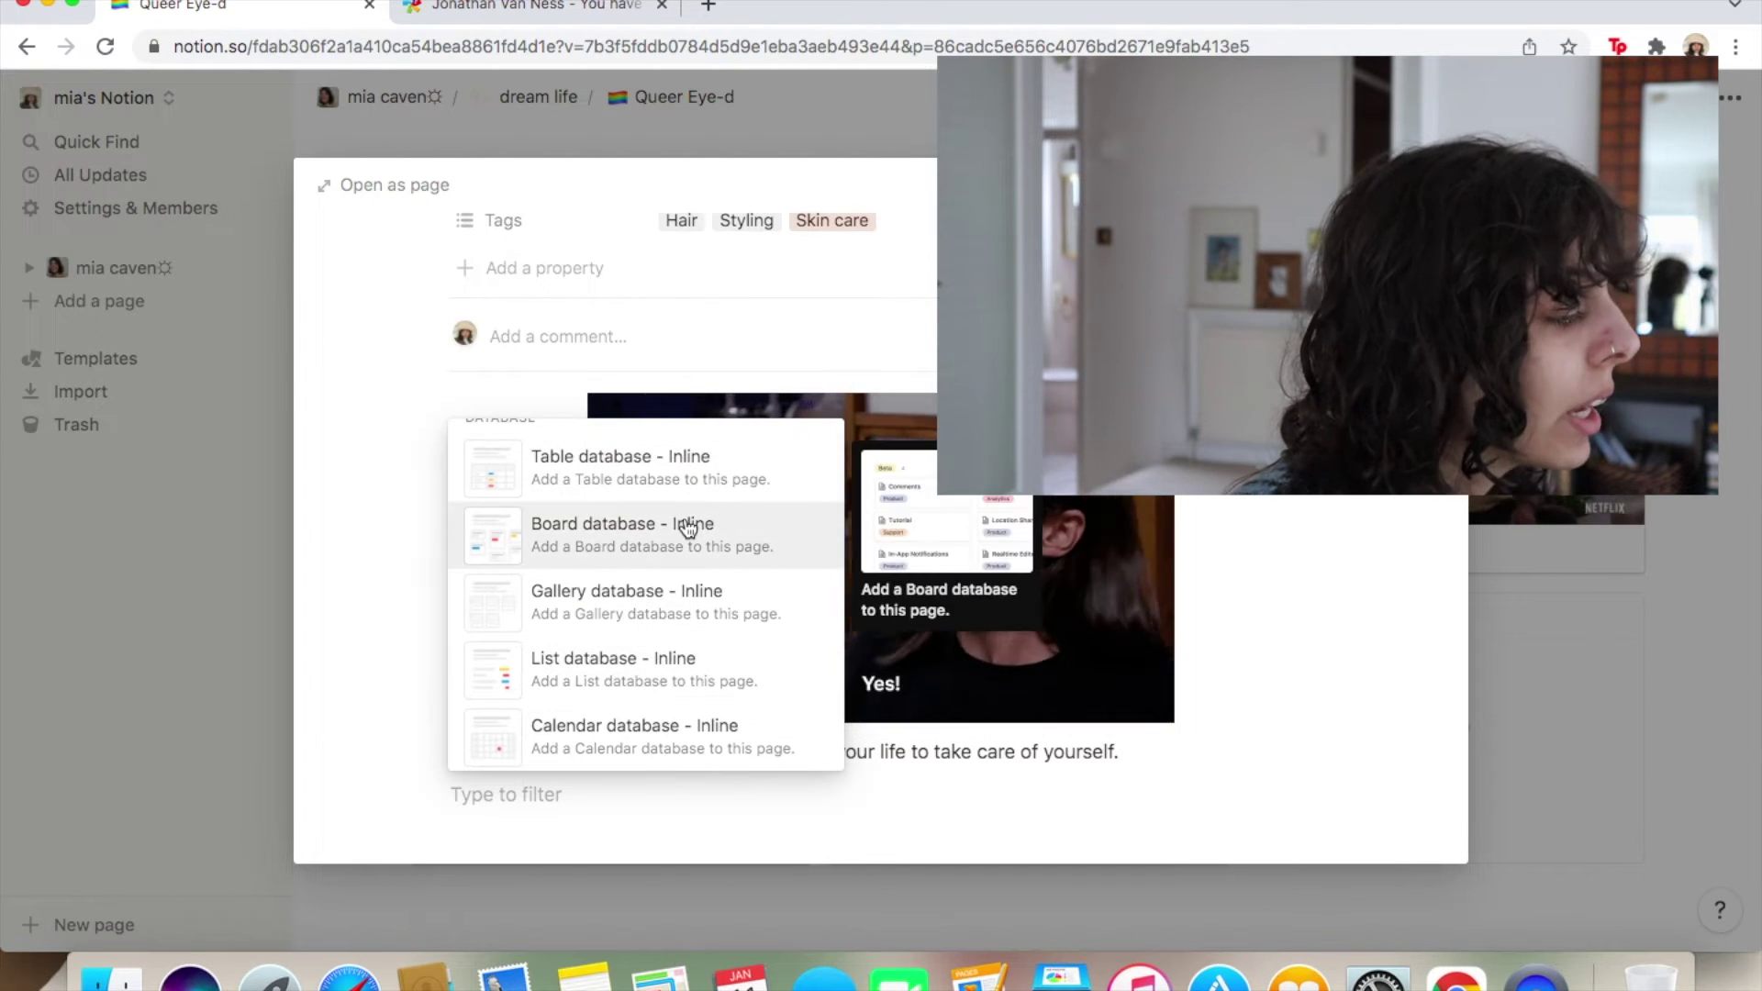
scroll(667, 635, "down", 2)
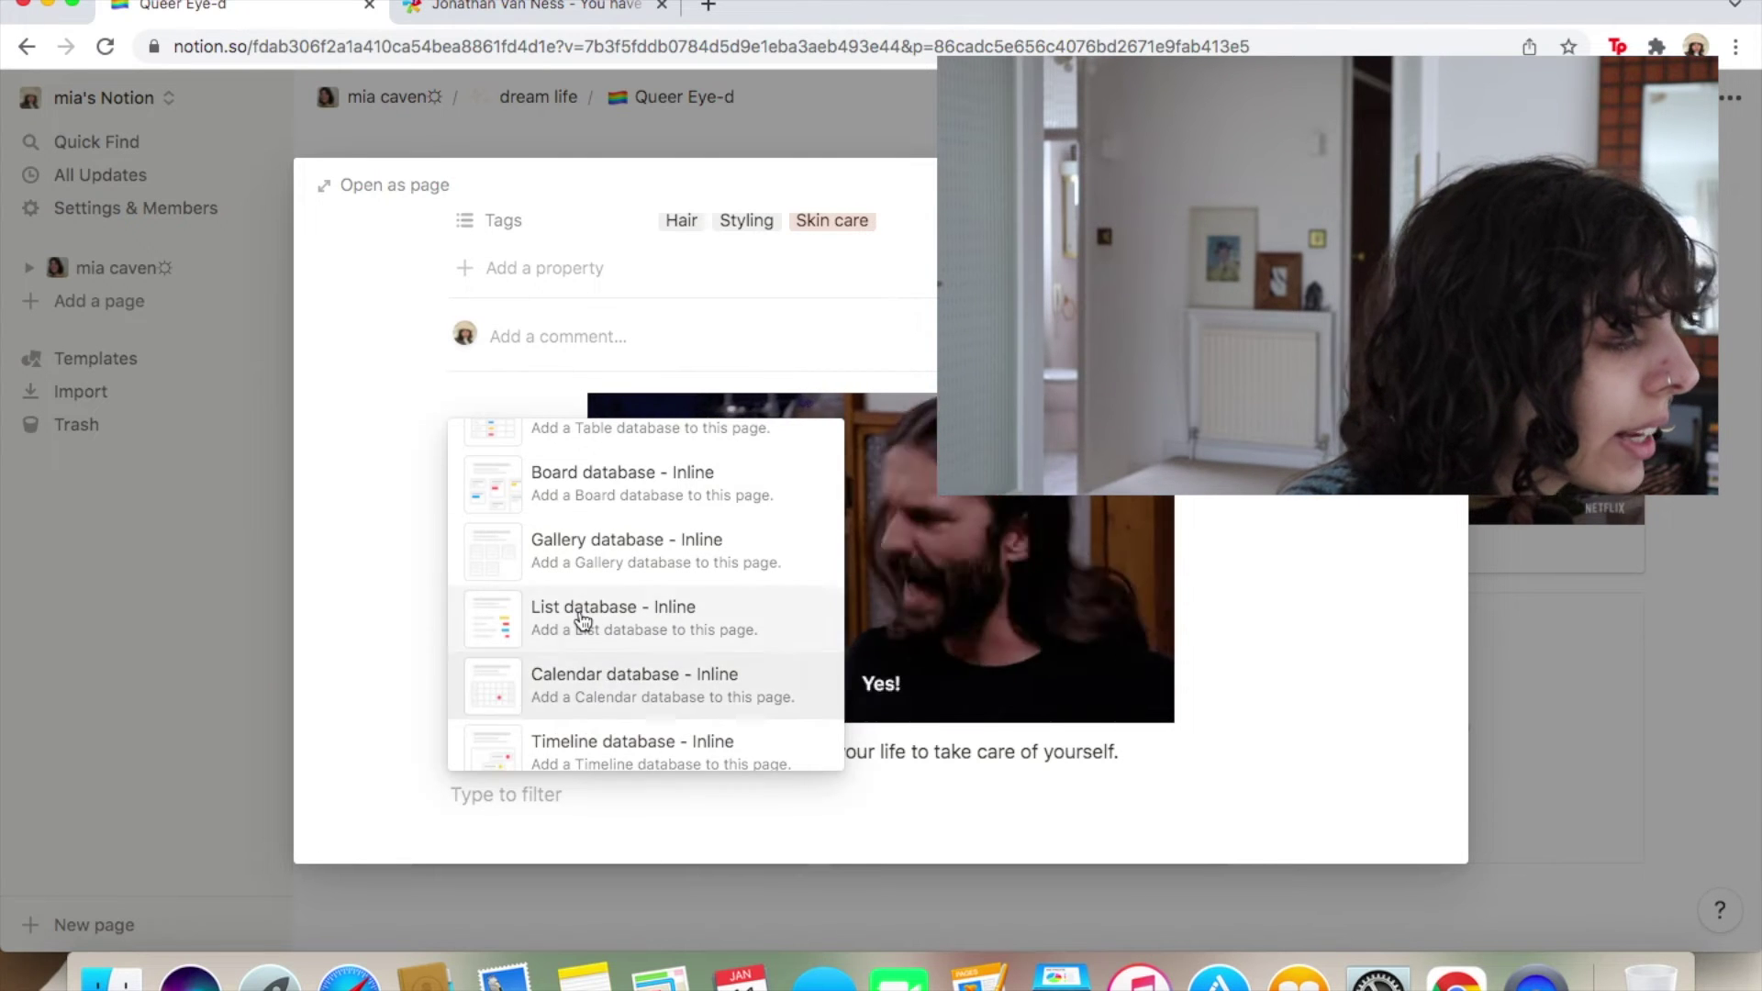
scroll(582, 622, "down", 4)
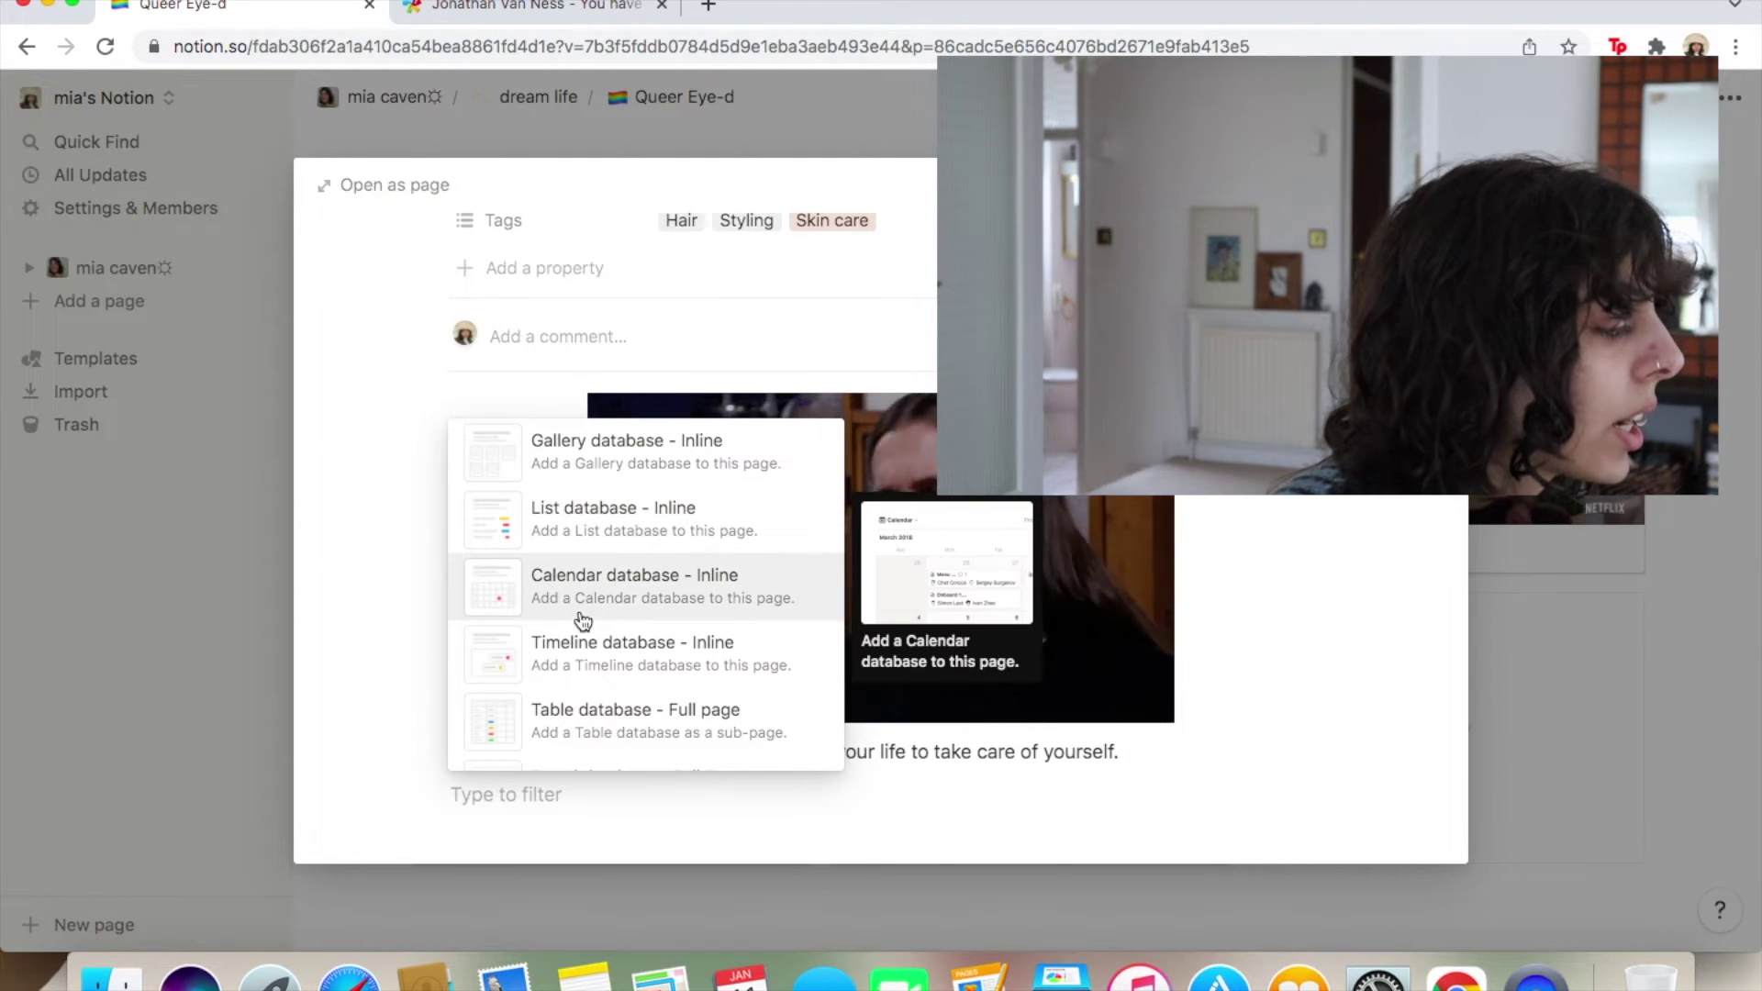
scroll(582, 621, "down", 6)
scroll(581, 621, "down", 4)
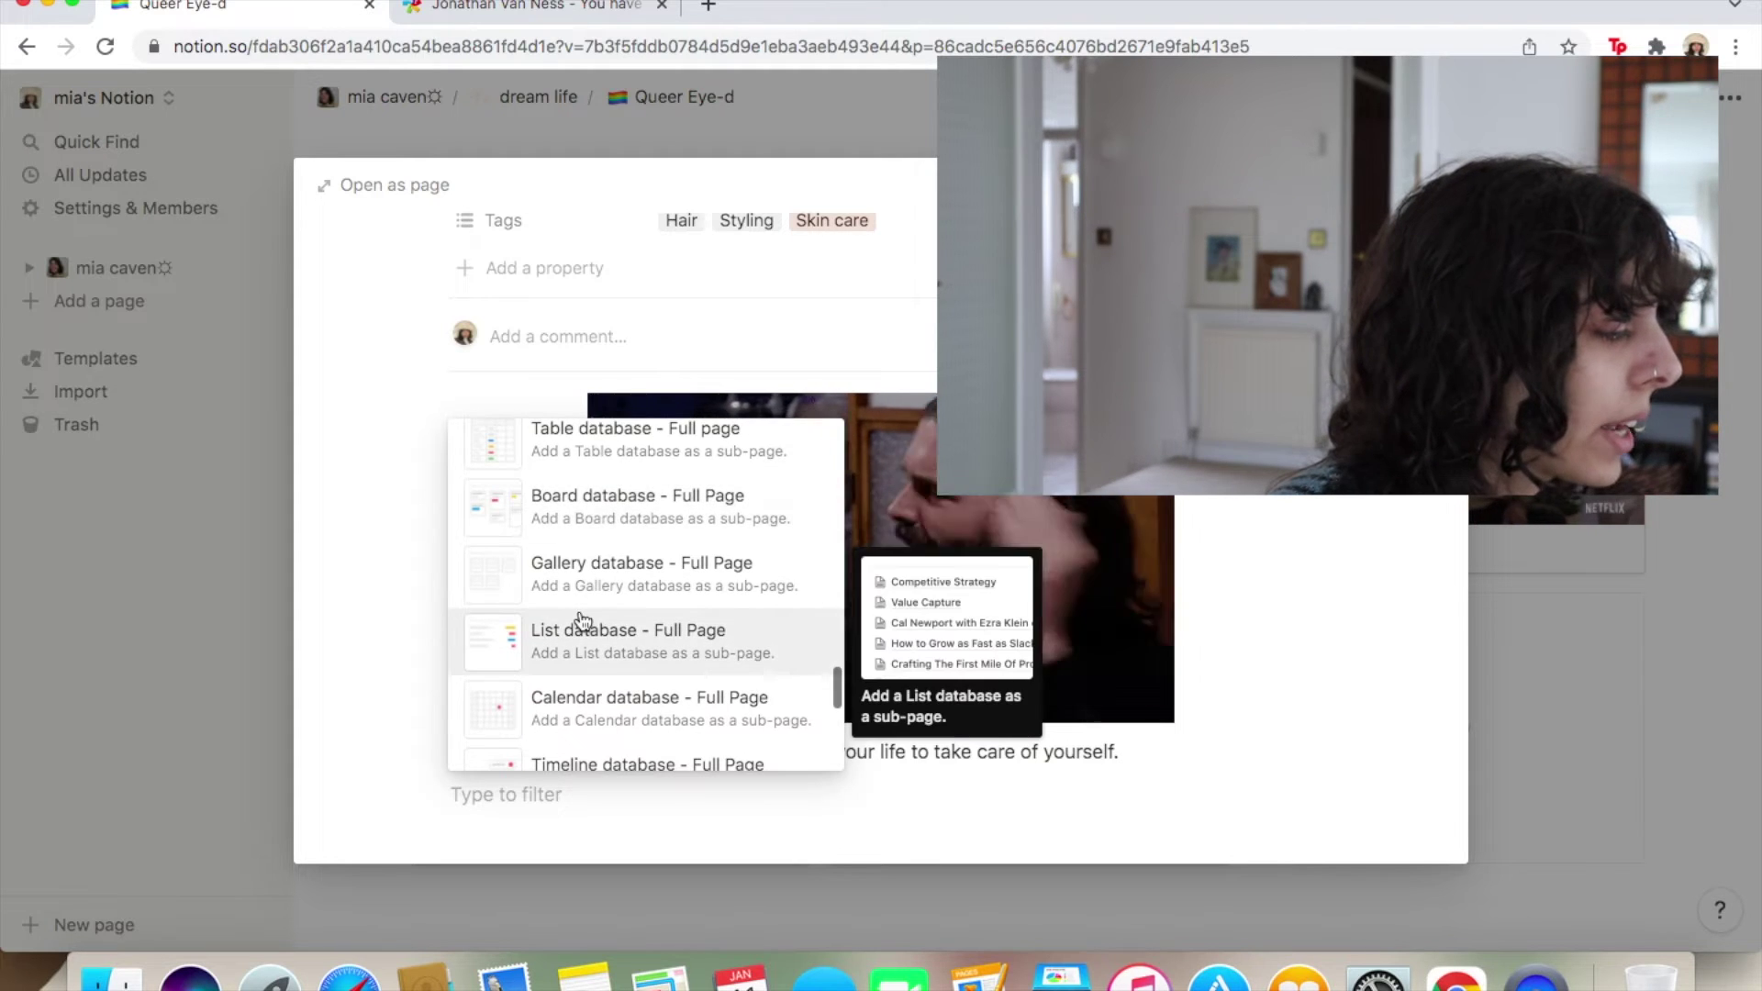
scroll(581, 622, "down", 6)
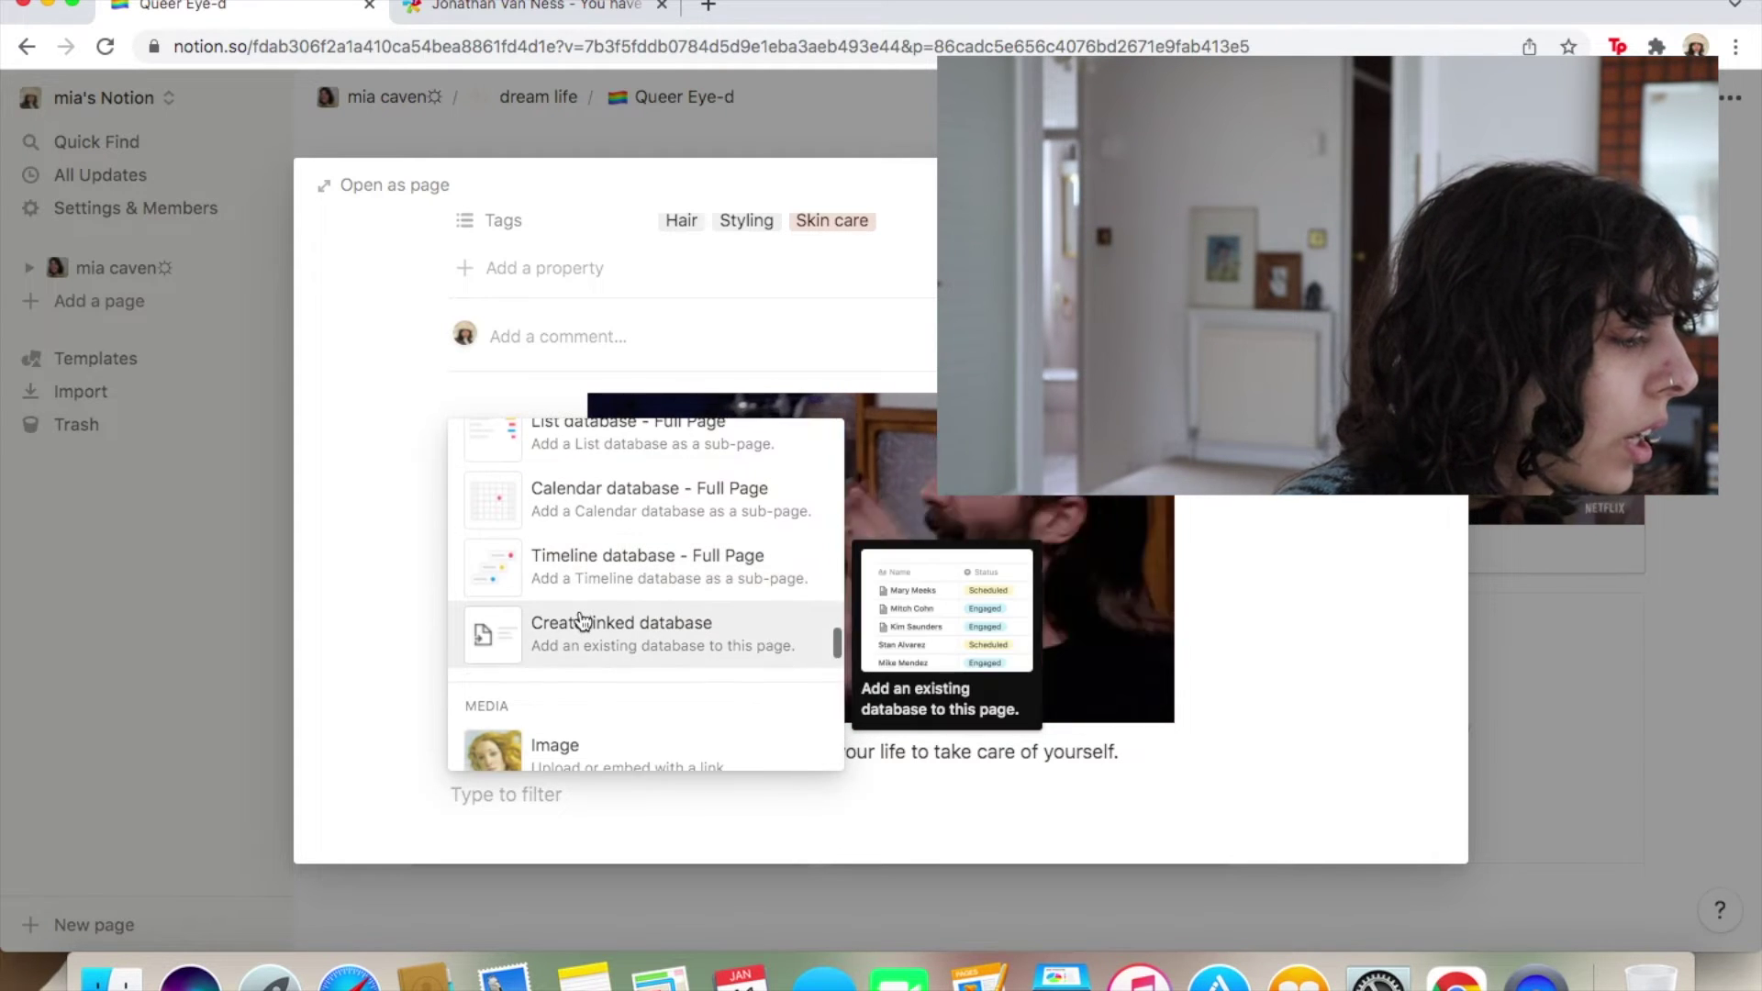
scroll(581, 621, "down", 5)
scroll(582, 621, "up", 6)
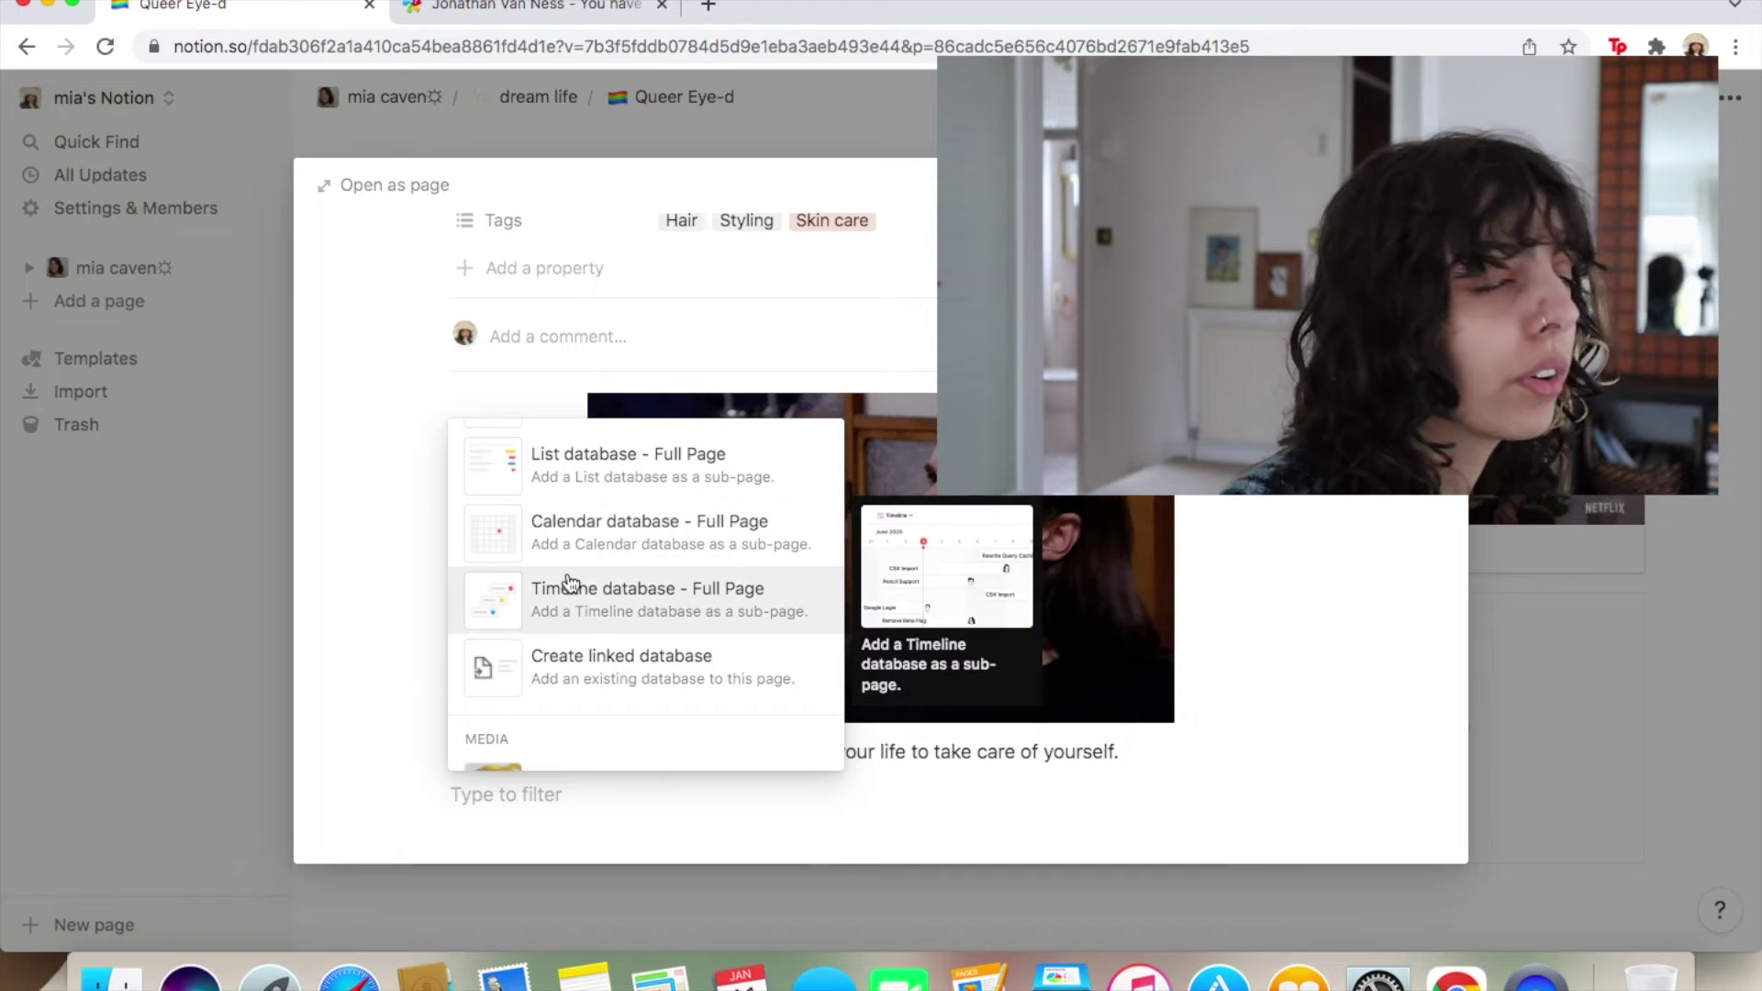
scroll(569, 581, "down", 4)
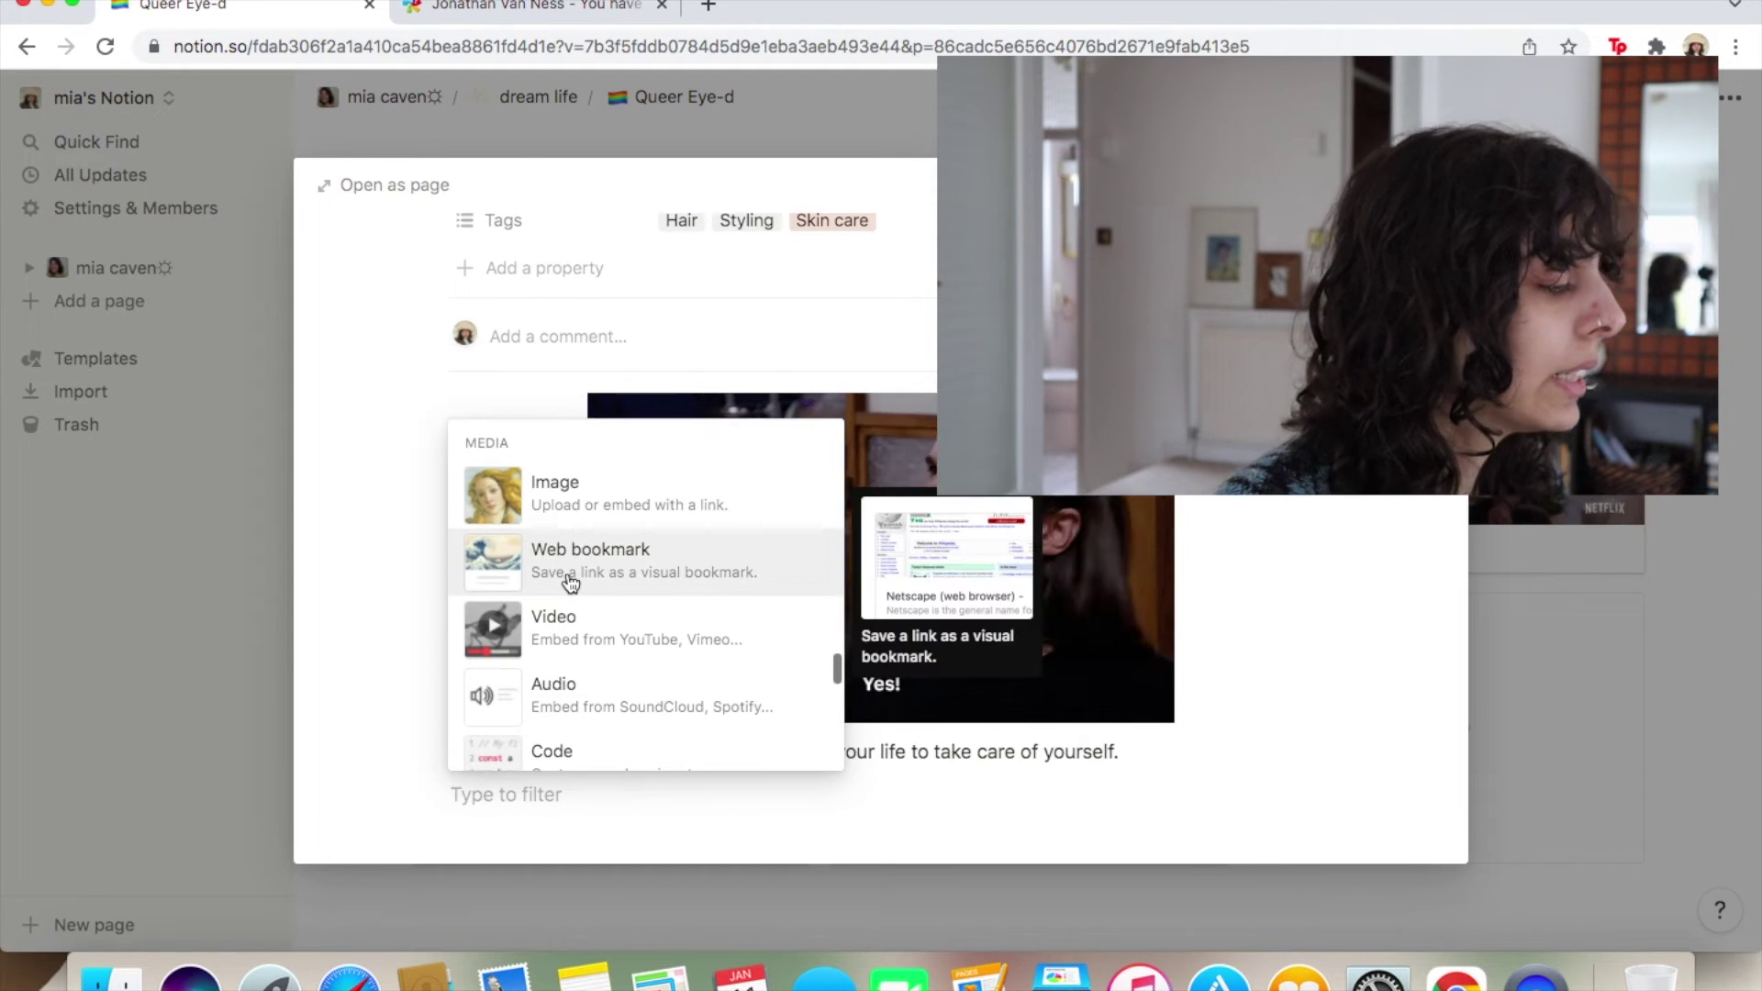
scroll(570, 581, "down", 5)
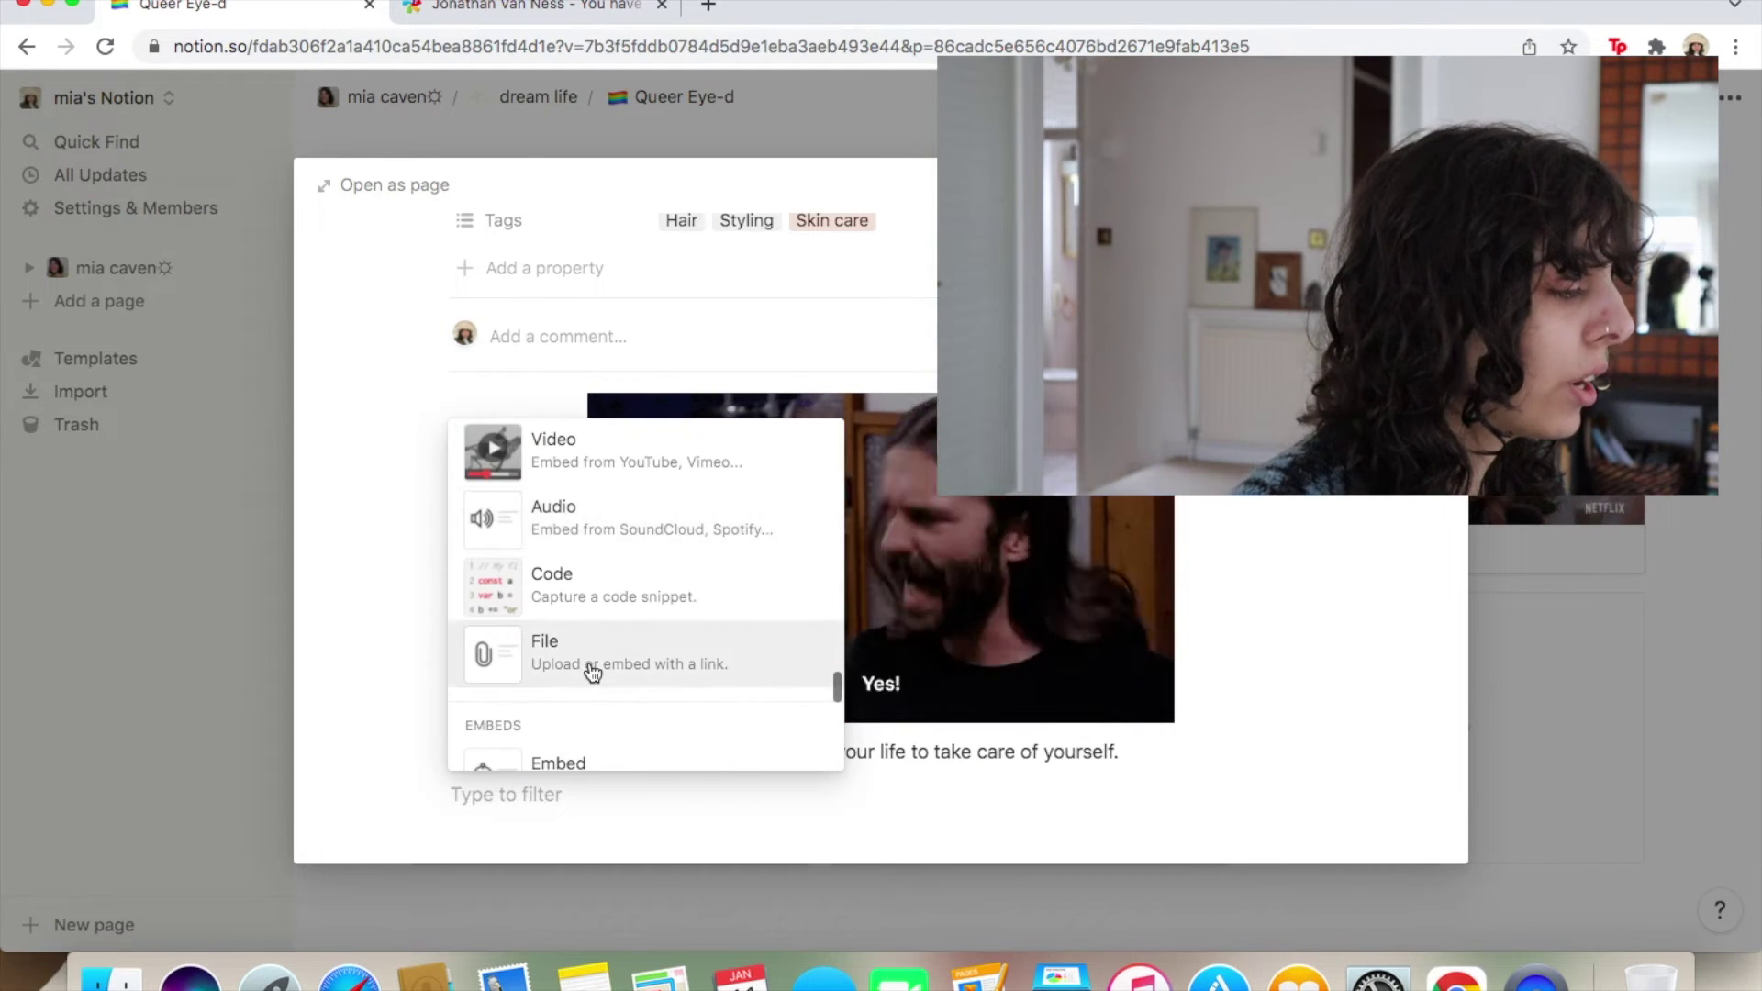
scroll(592, 673, "down", 5)
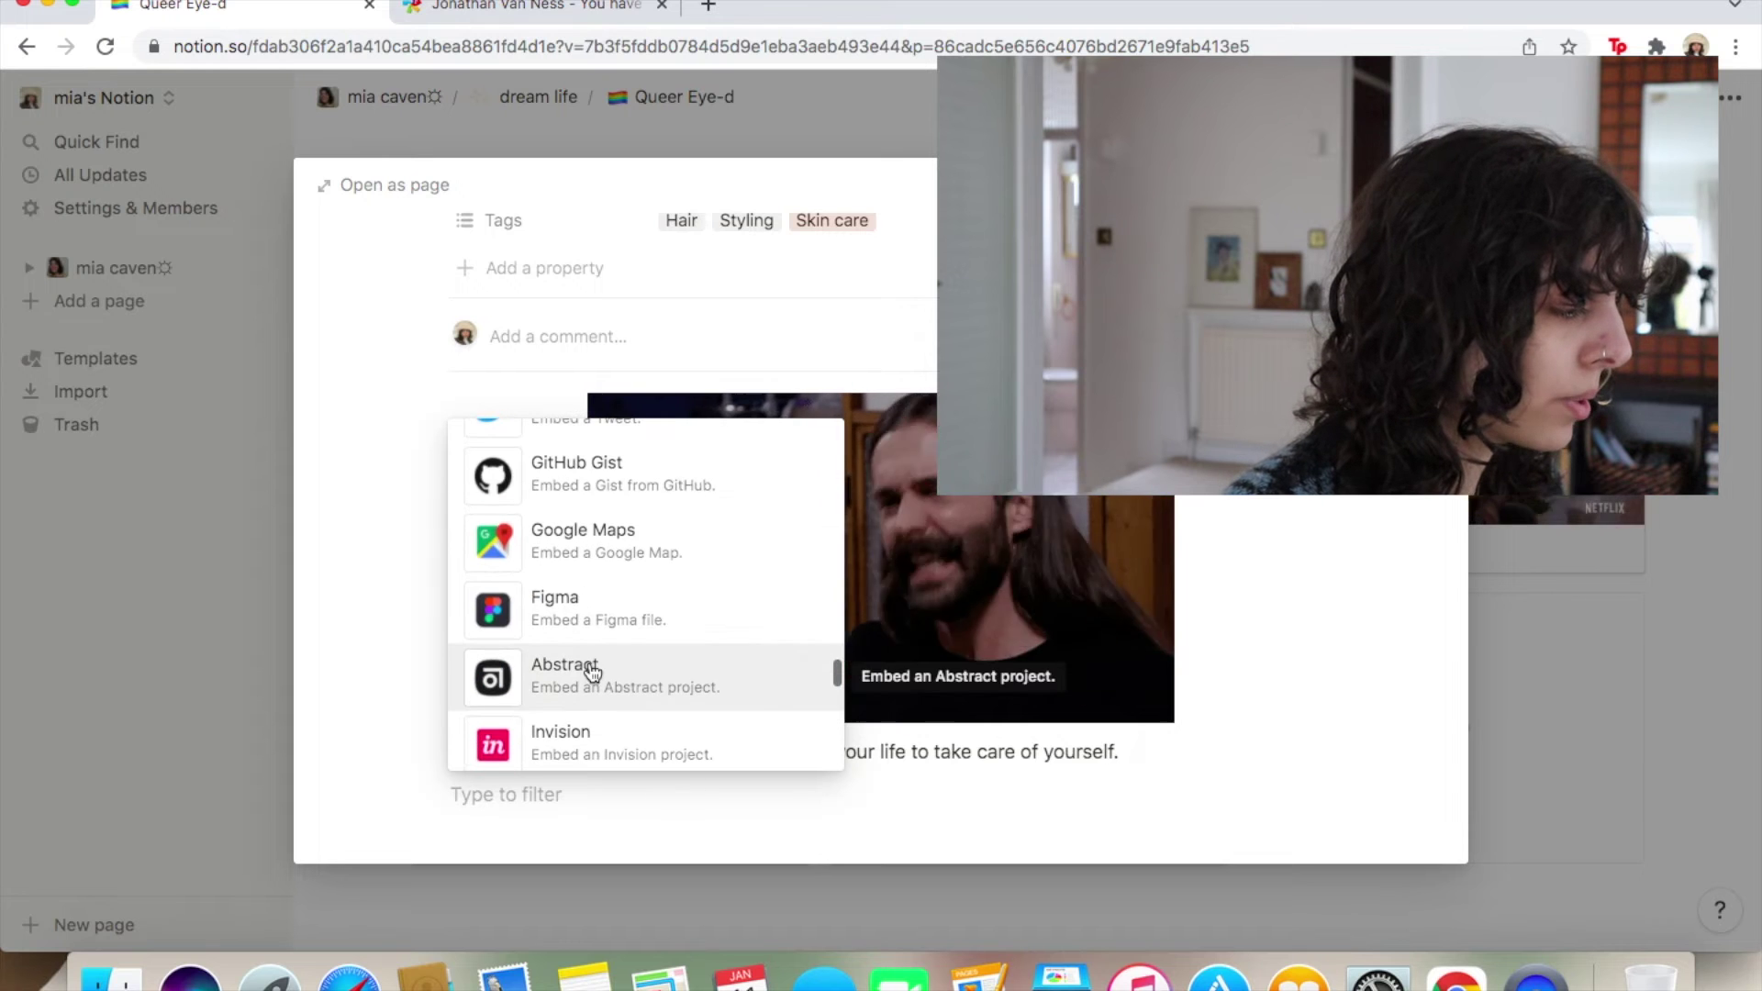
scroll(593, 672, "up", 1)
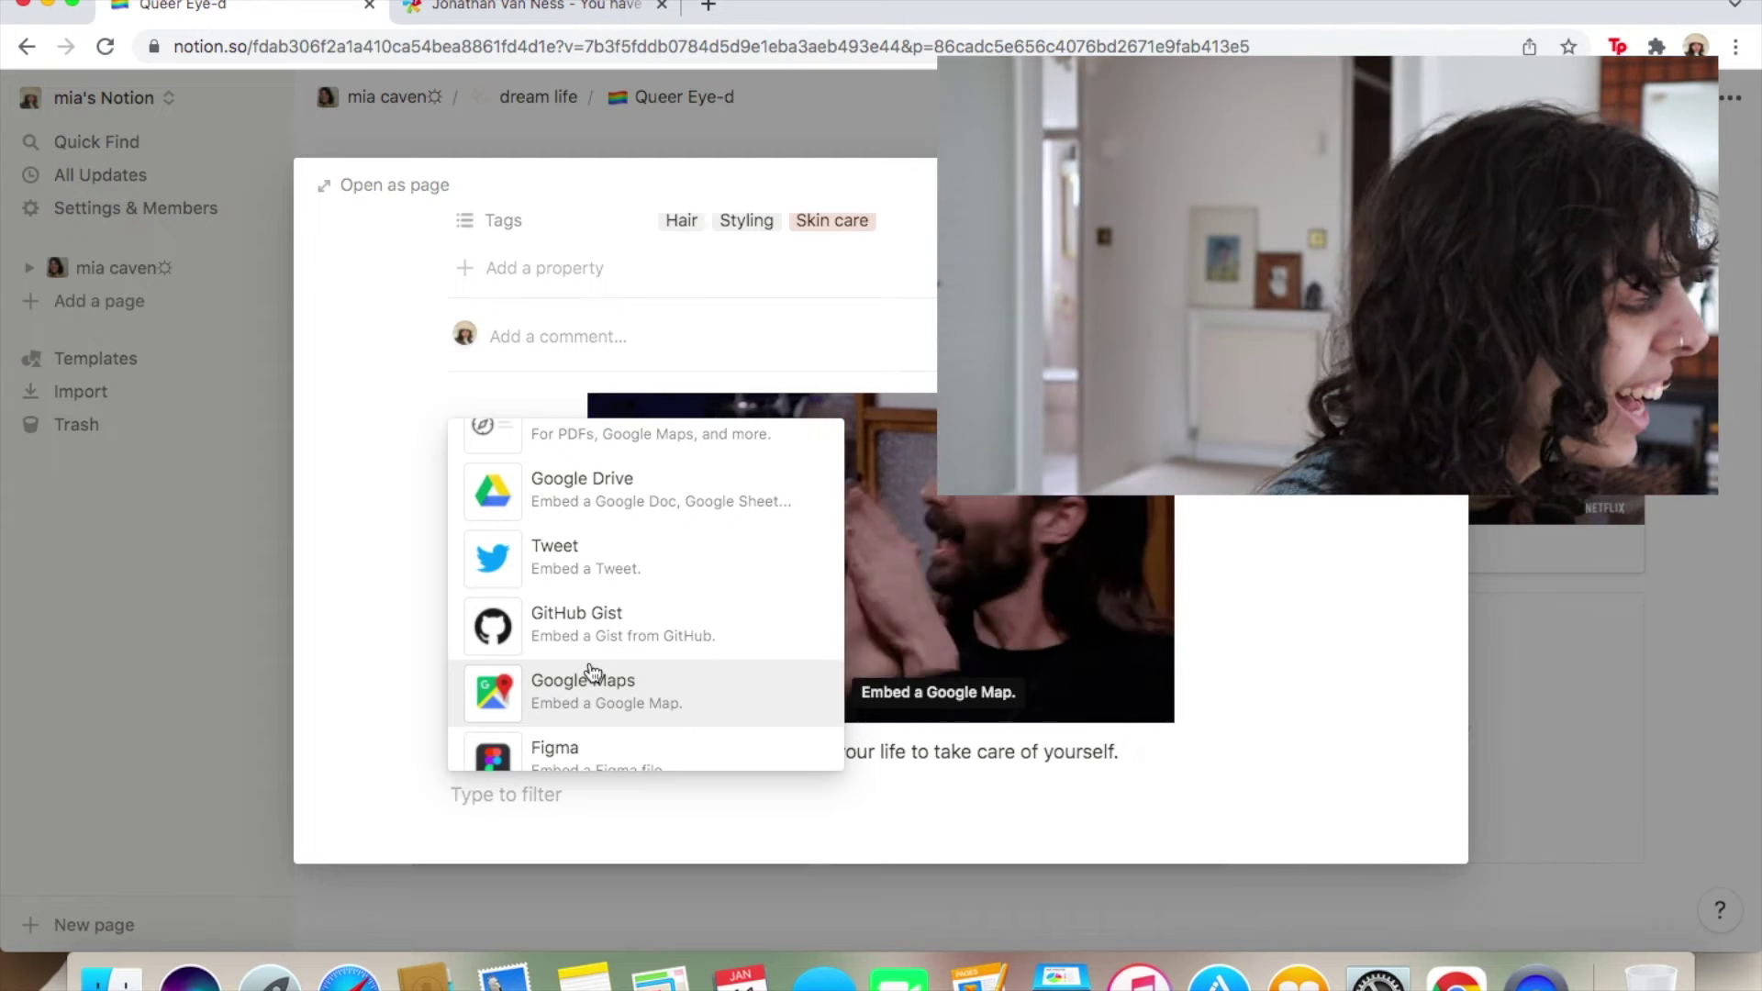
scroll(592, 673, "down", 2)
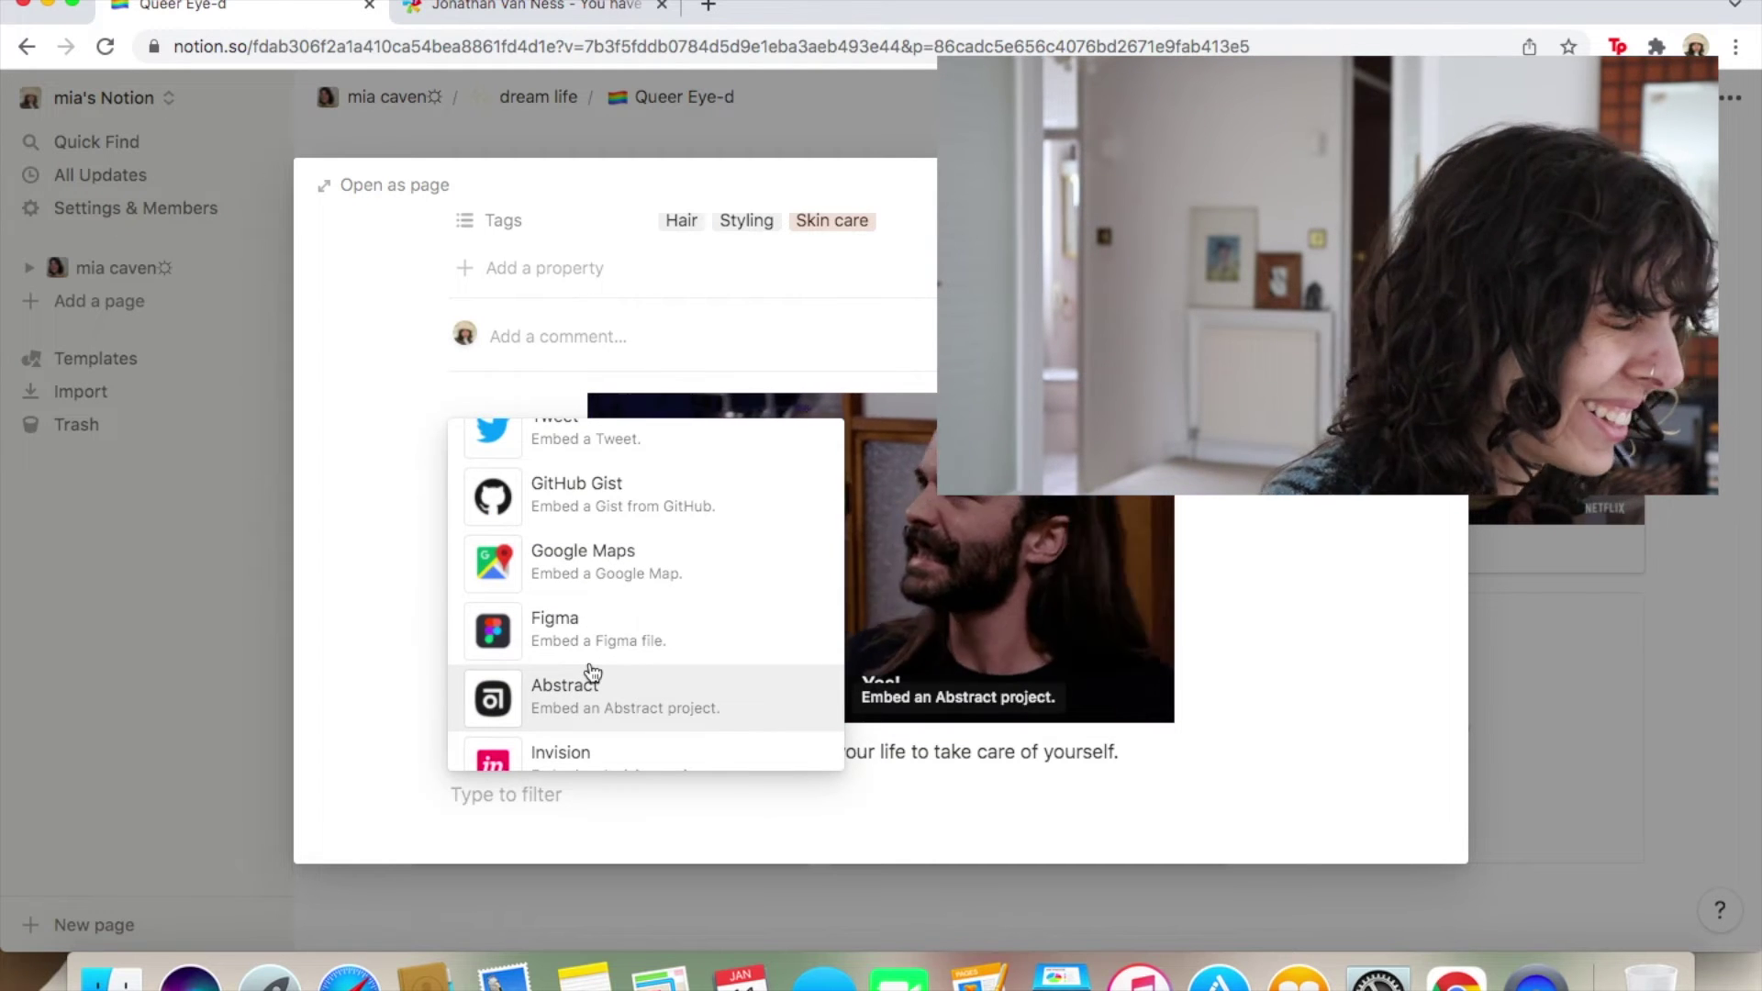
scroll(593, 673, "down", 10)
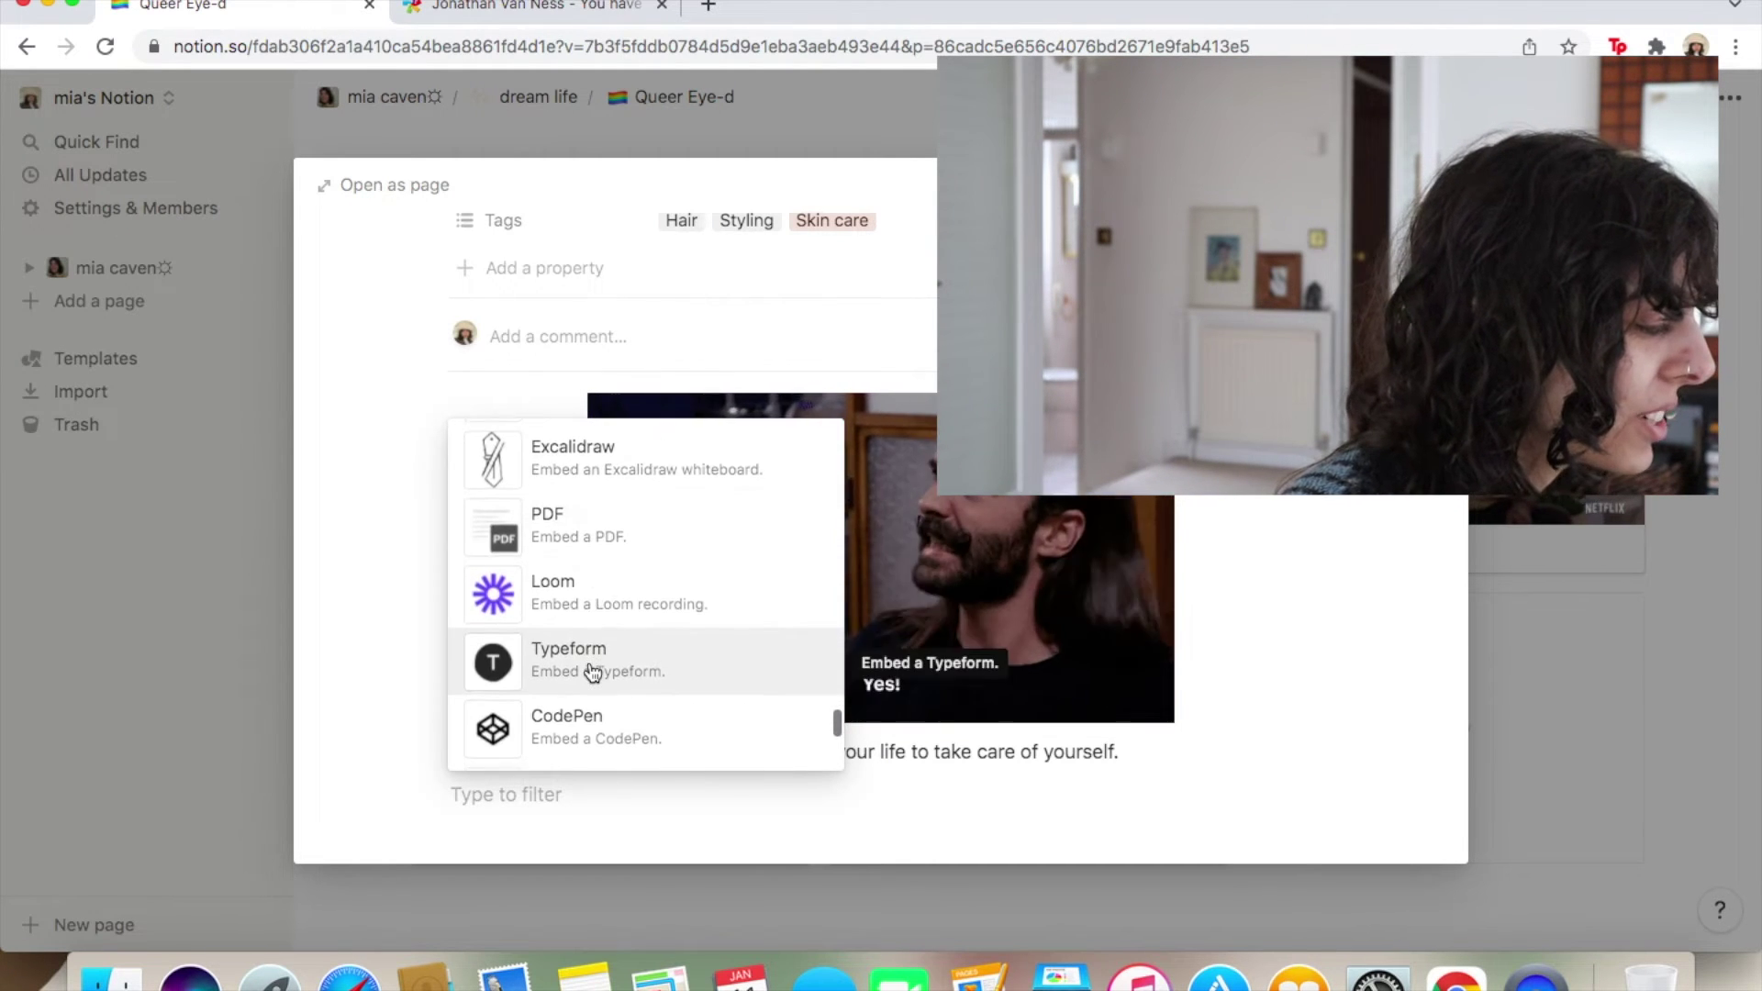
scroll(593, 673, "down", 8)
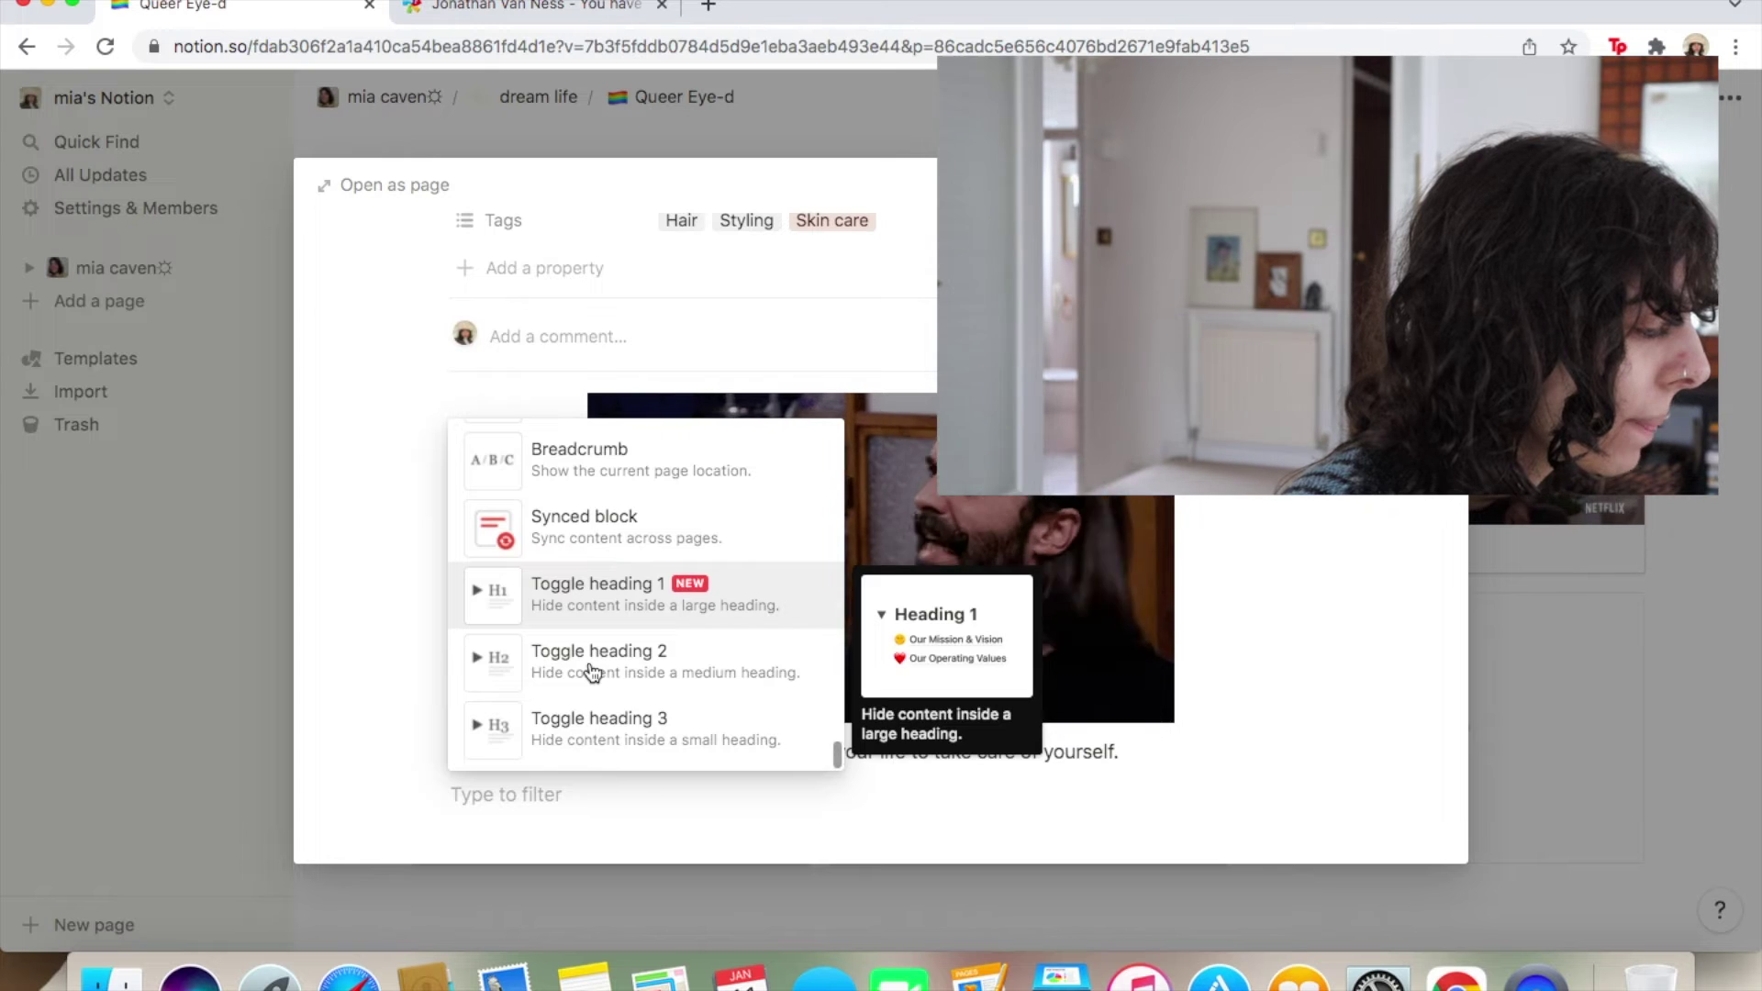
scroll(592, 673, "up", 10)
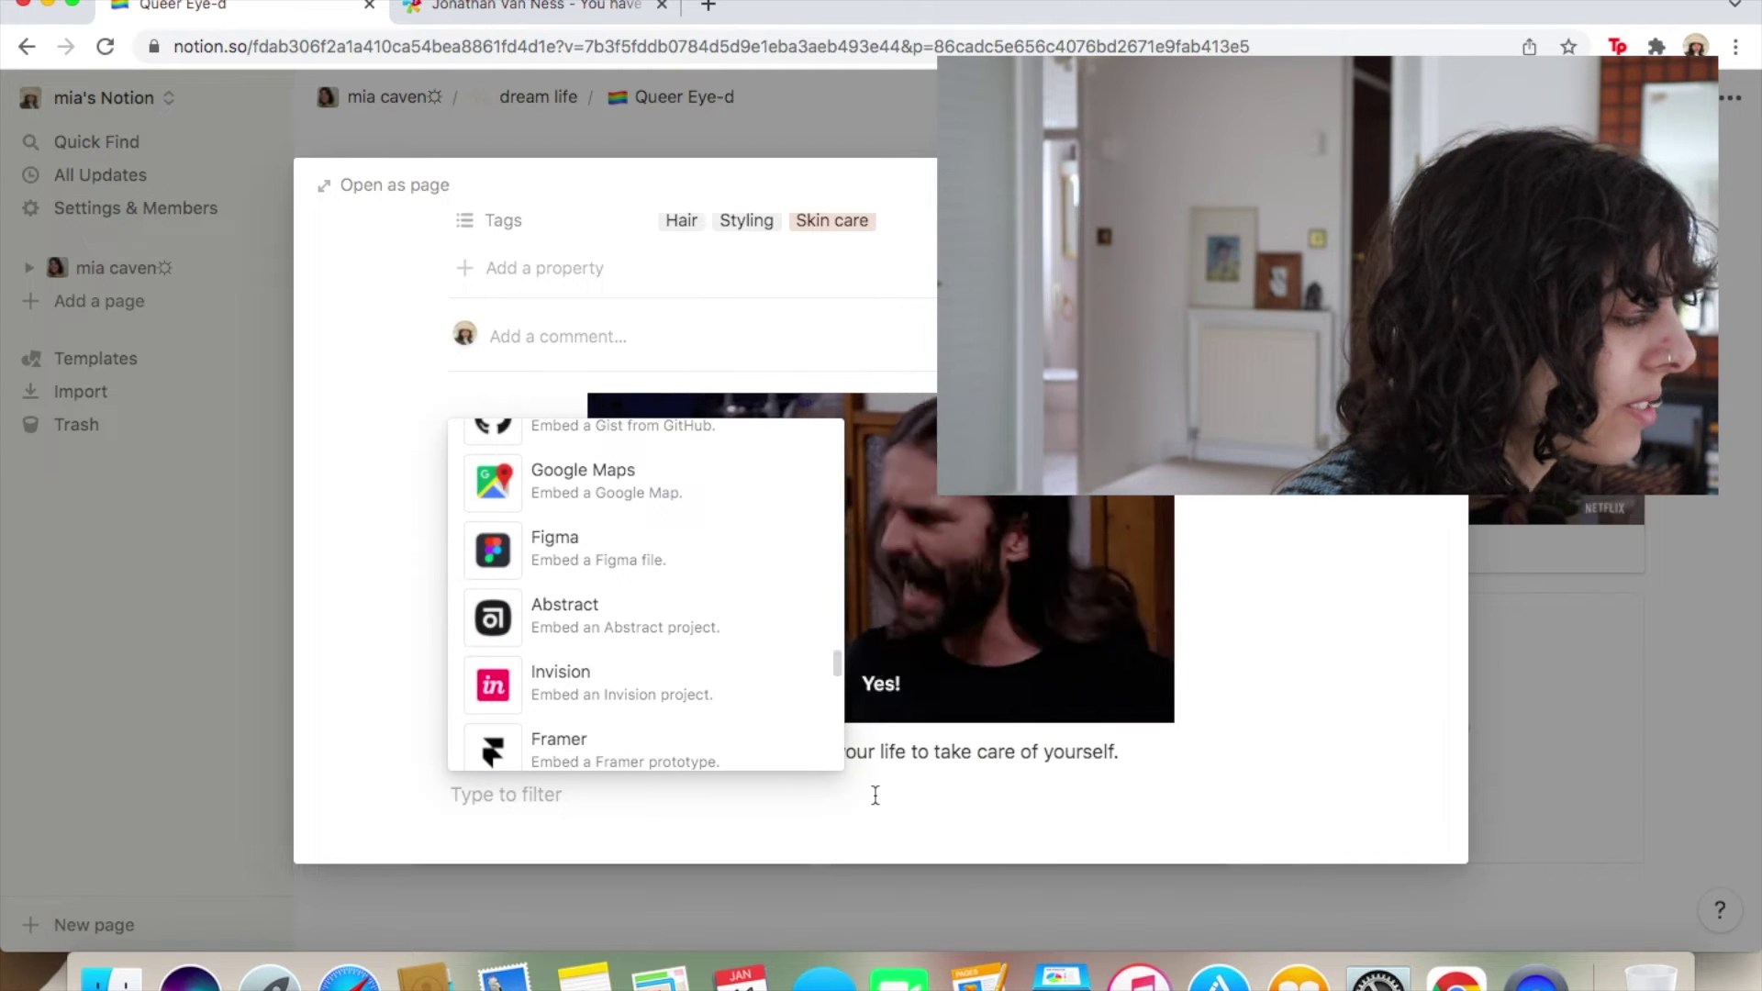
key("Escape")
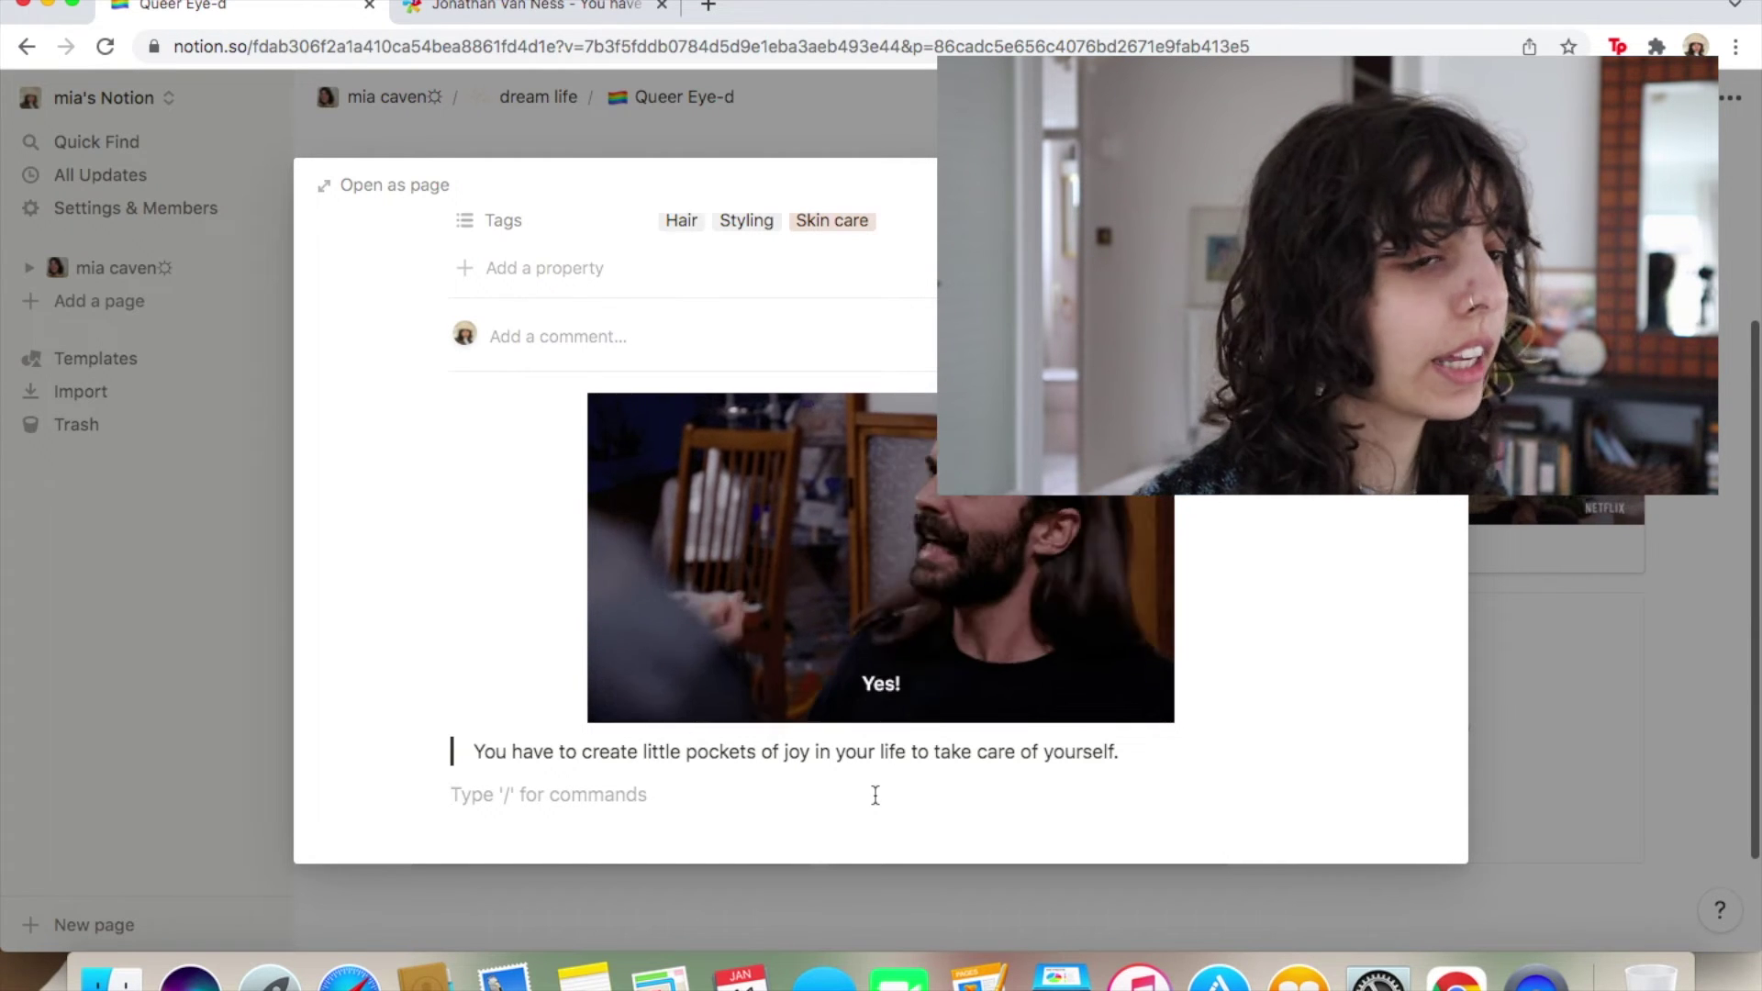
Leave the JVN card and go from the top-level workspace page into the home dashboard.
left_click(1546, 598)
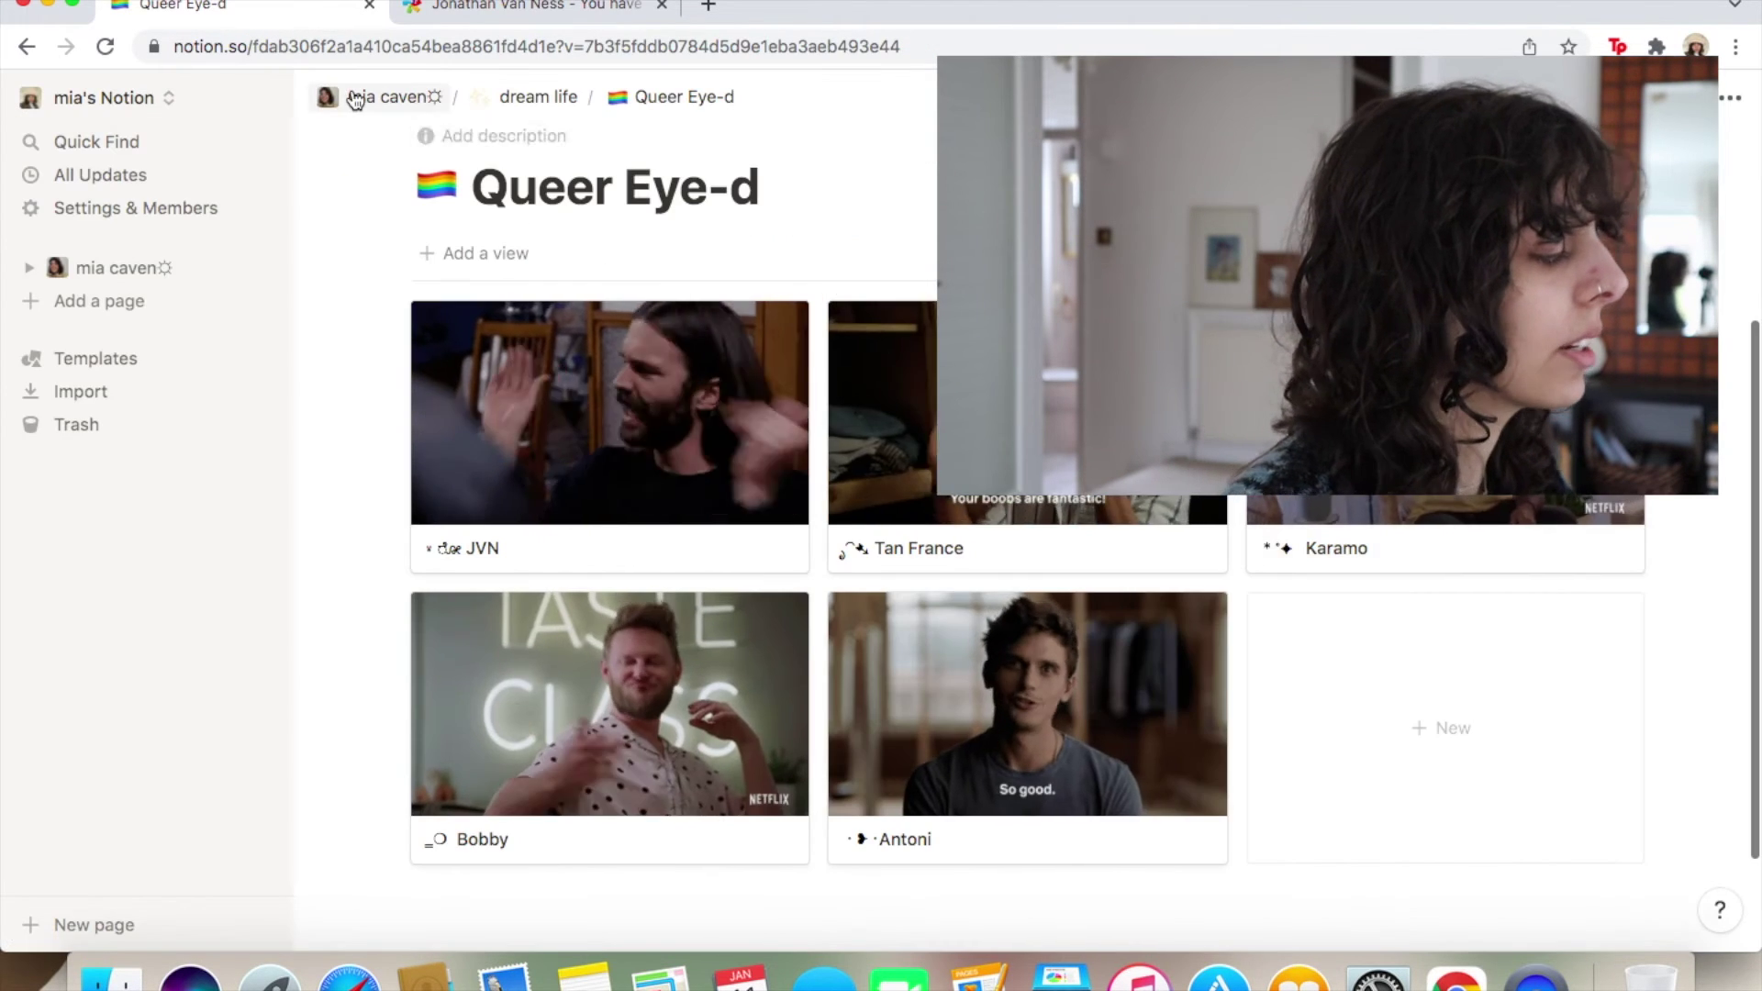
left_click(355, 98)
scroll(510, 440, "down", 5)
left_click(495, 502)
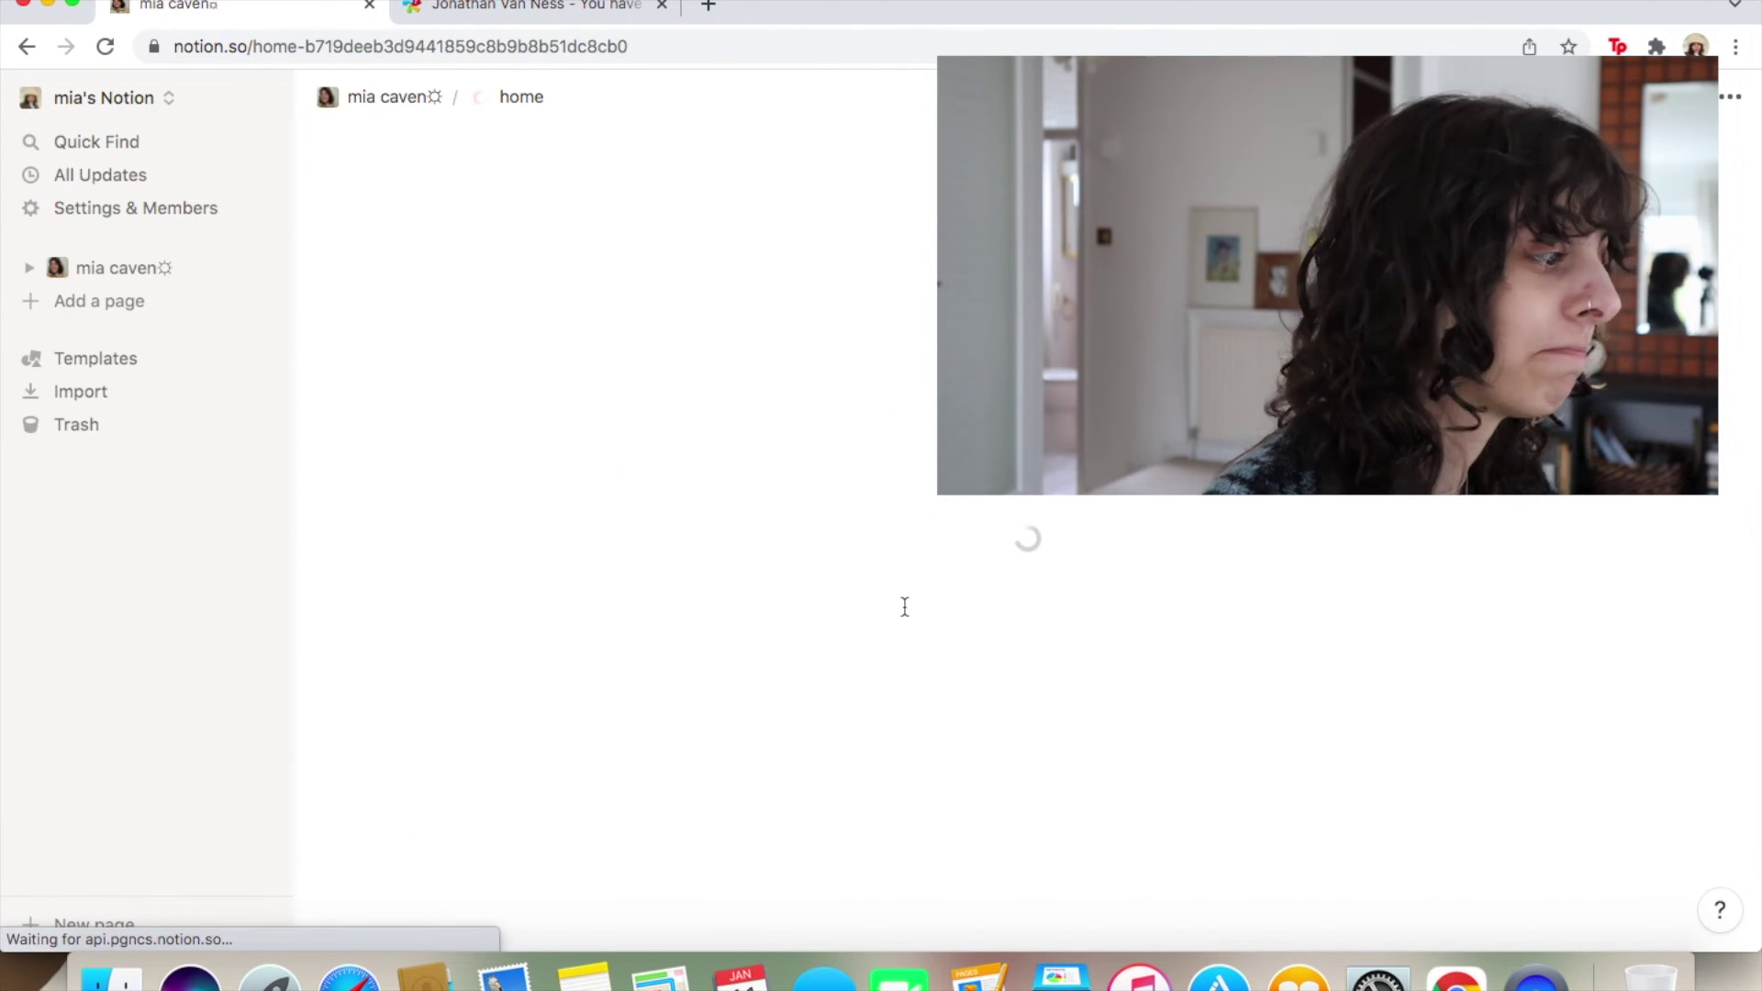
Scroll through the home dashboard's Seasonal, Documentation and Backlog lists.
scroll(921, 583, "down", 5)
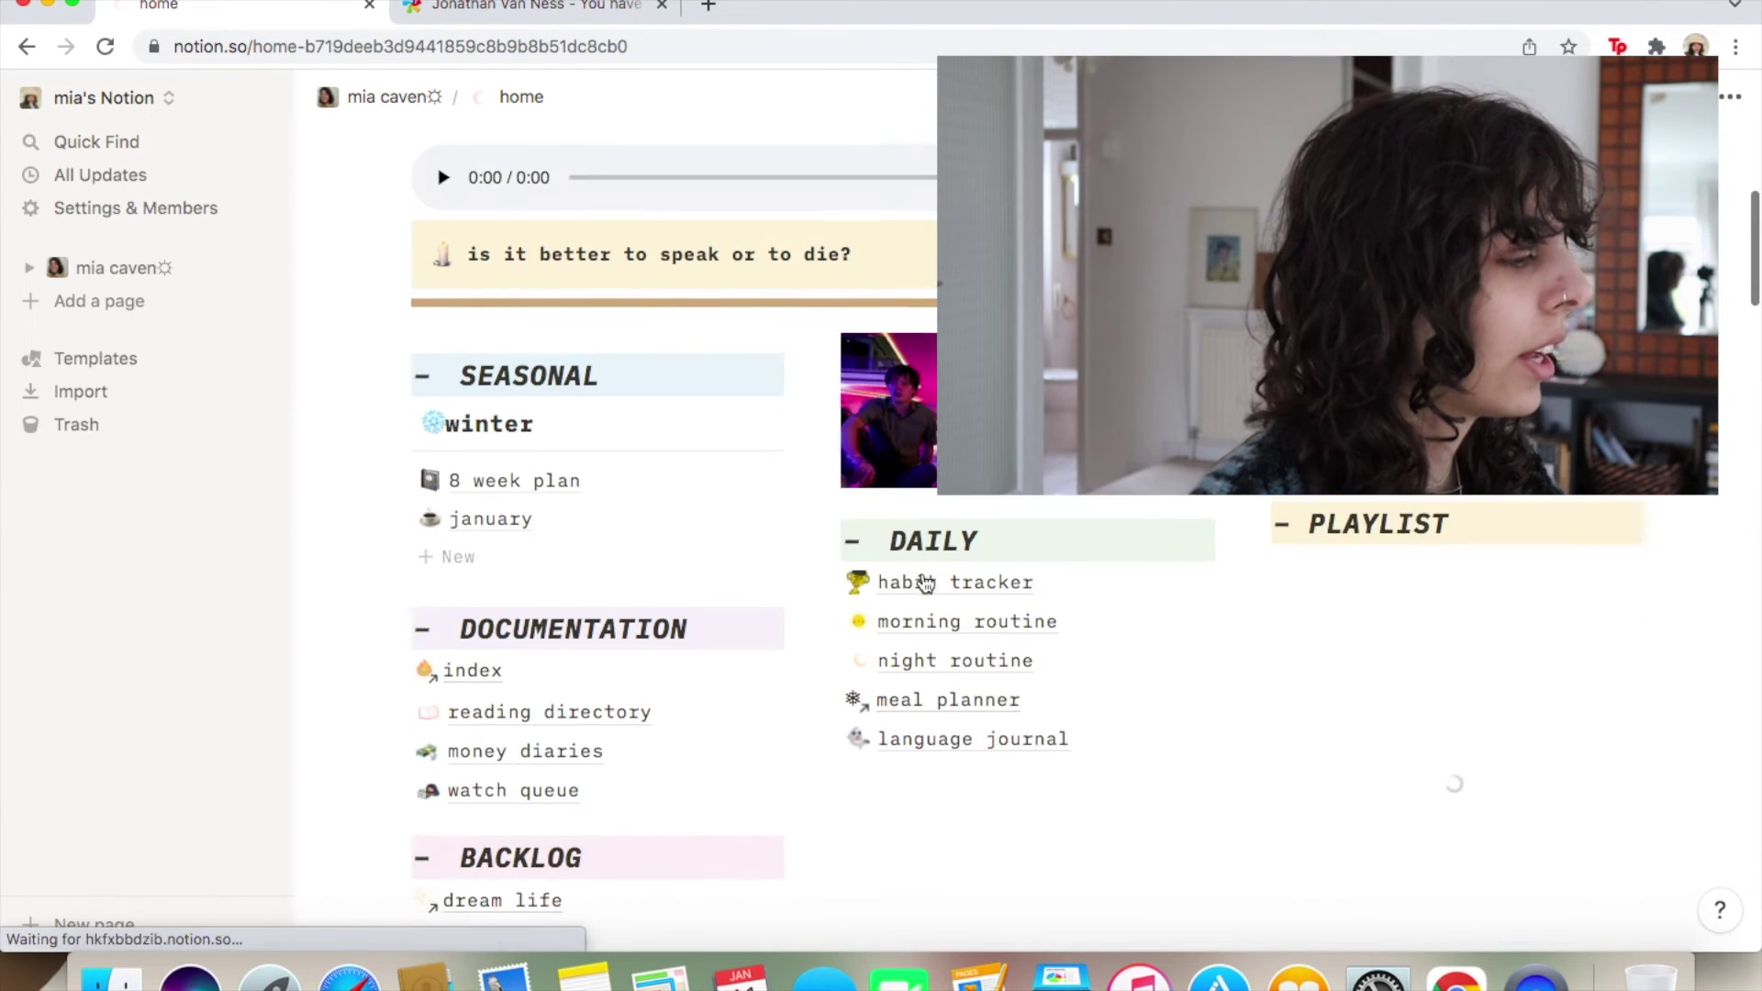
scroll(925, 584, "down", 20)
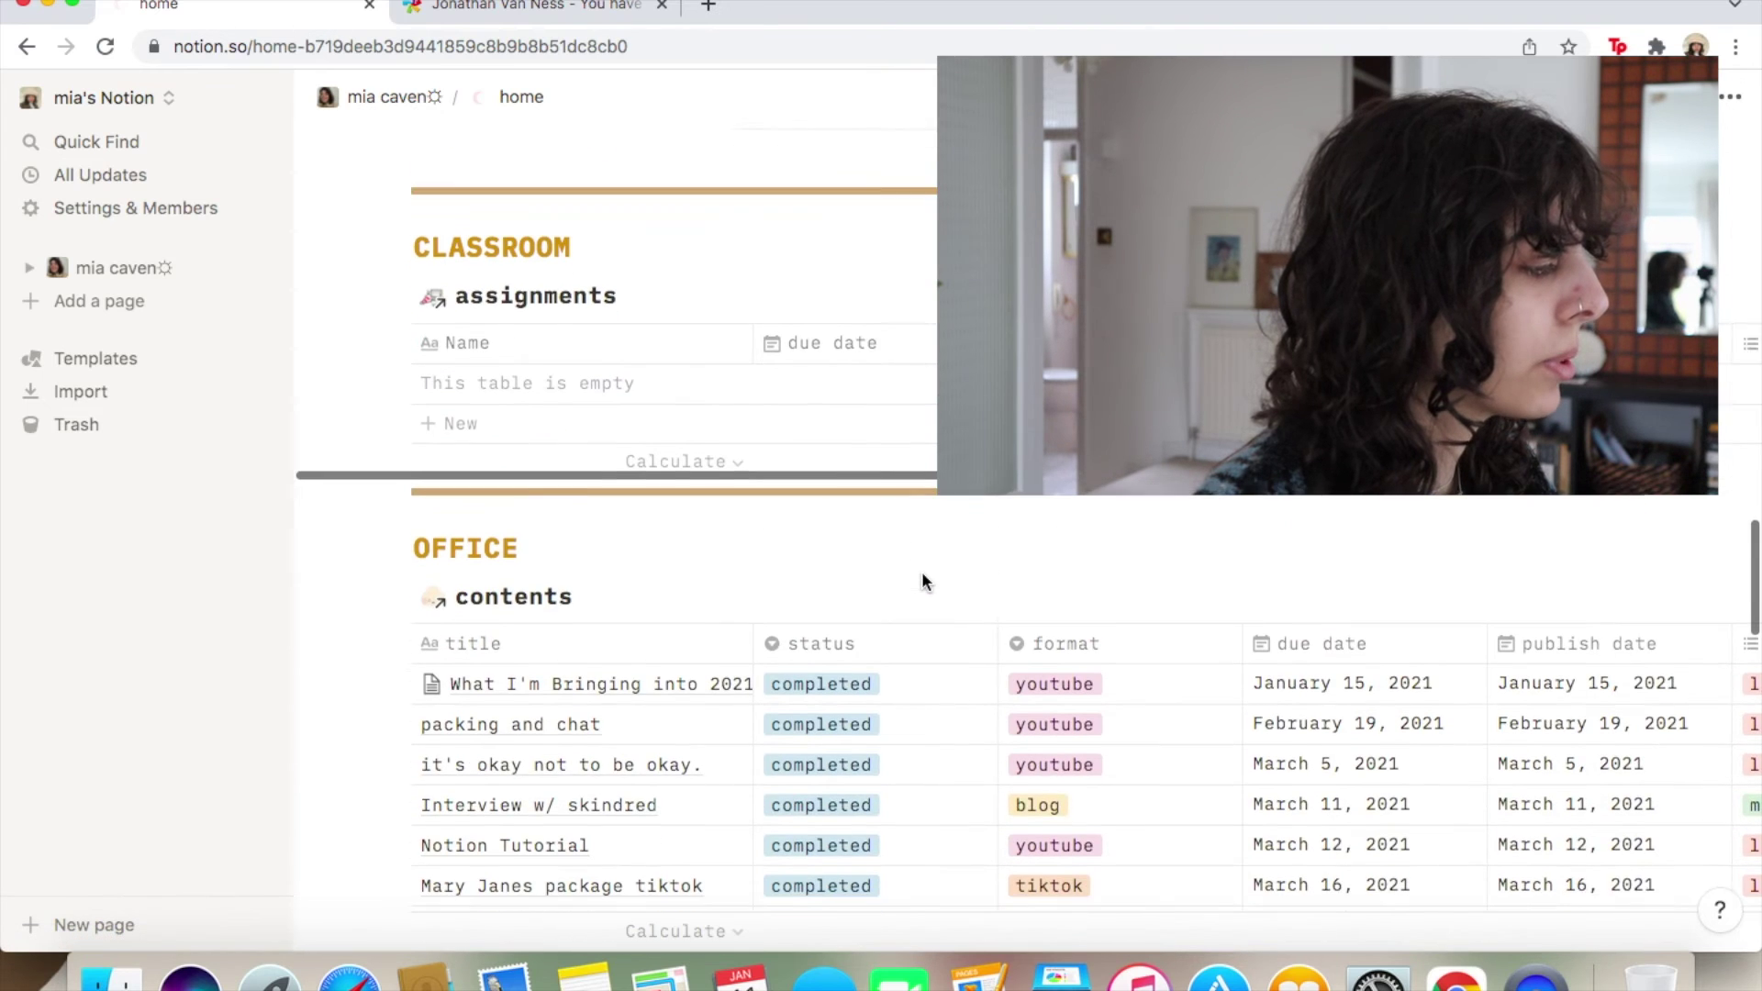
scroll(925, 583, "up", 8)
scroll(923, 573, "up", 1)
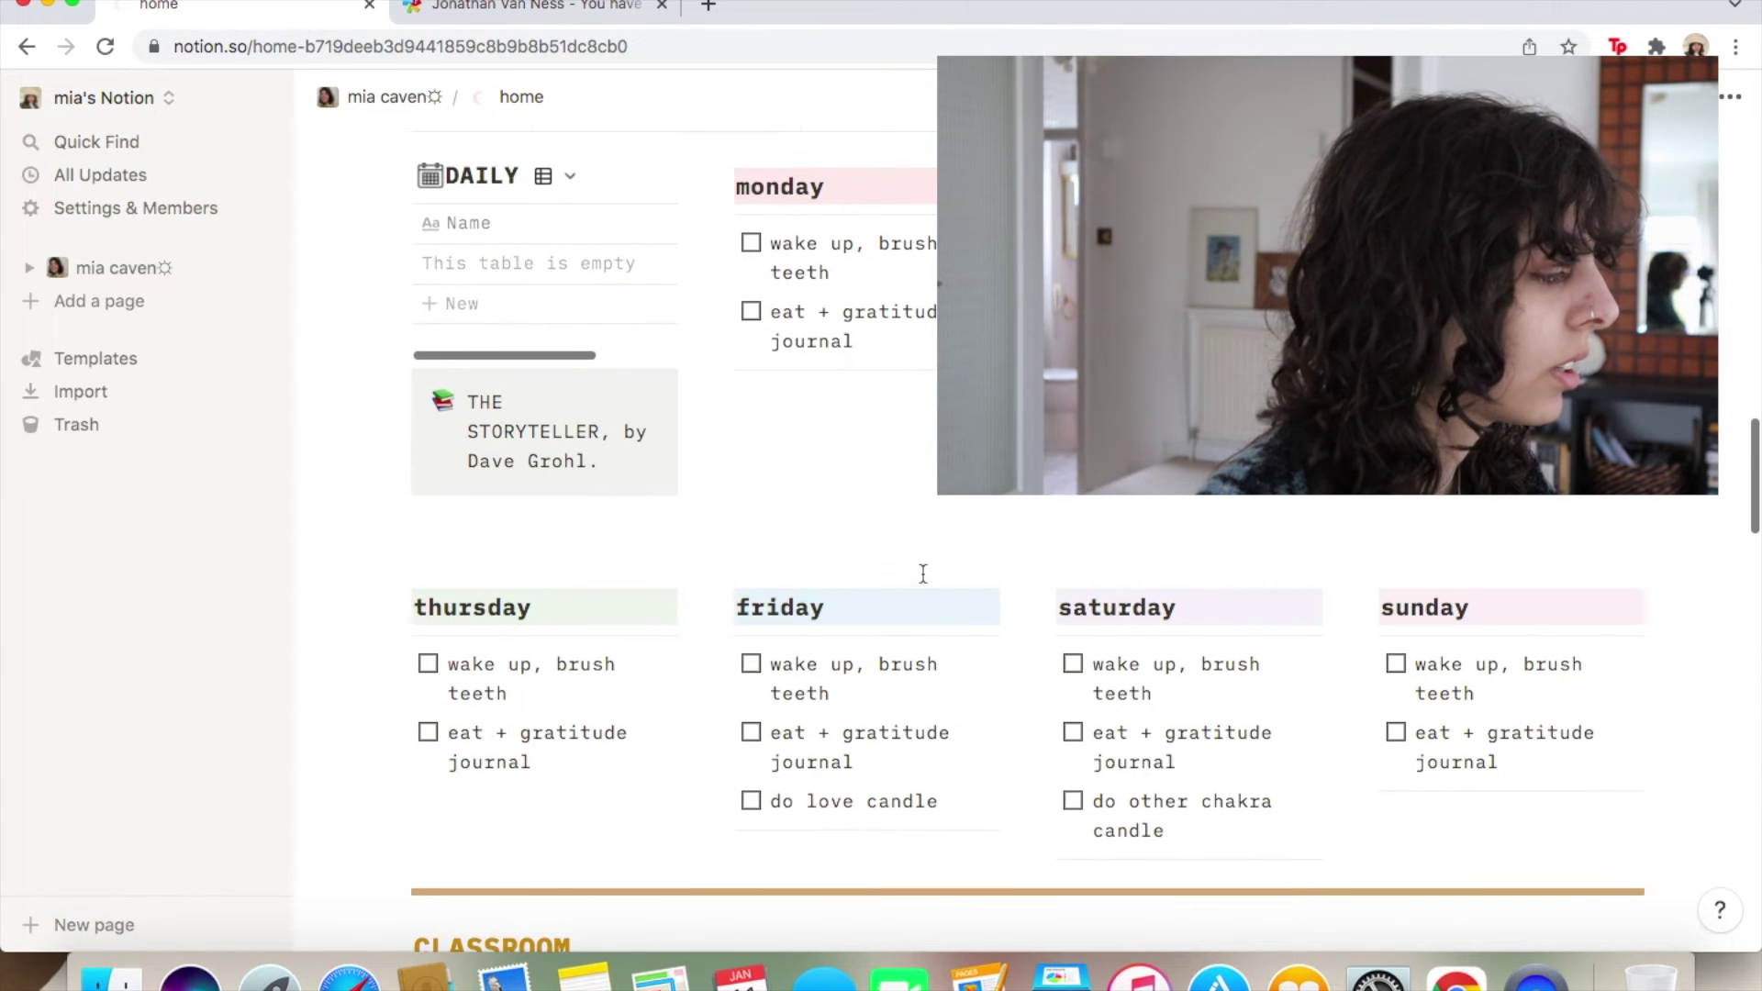
scroll(923, 573, "up", 1)
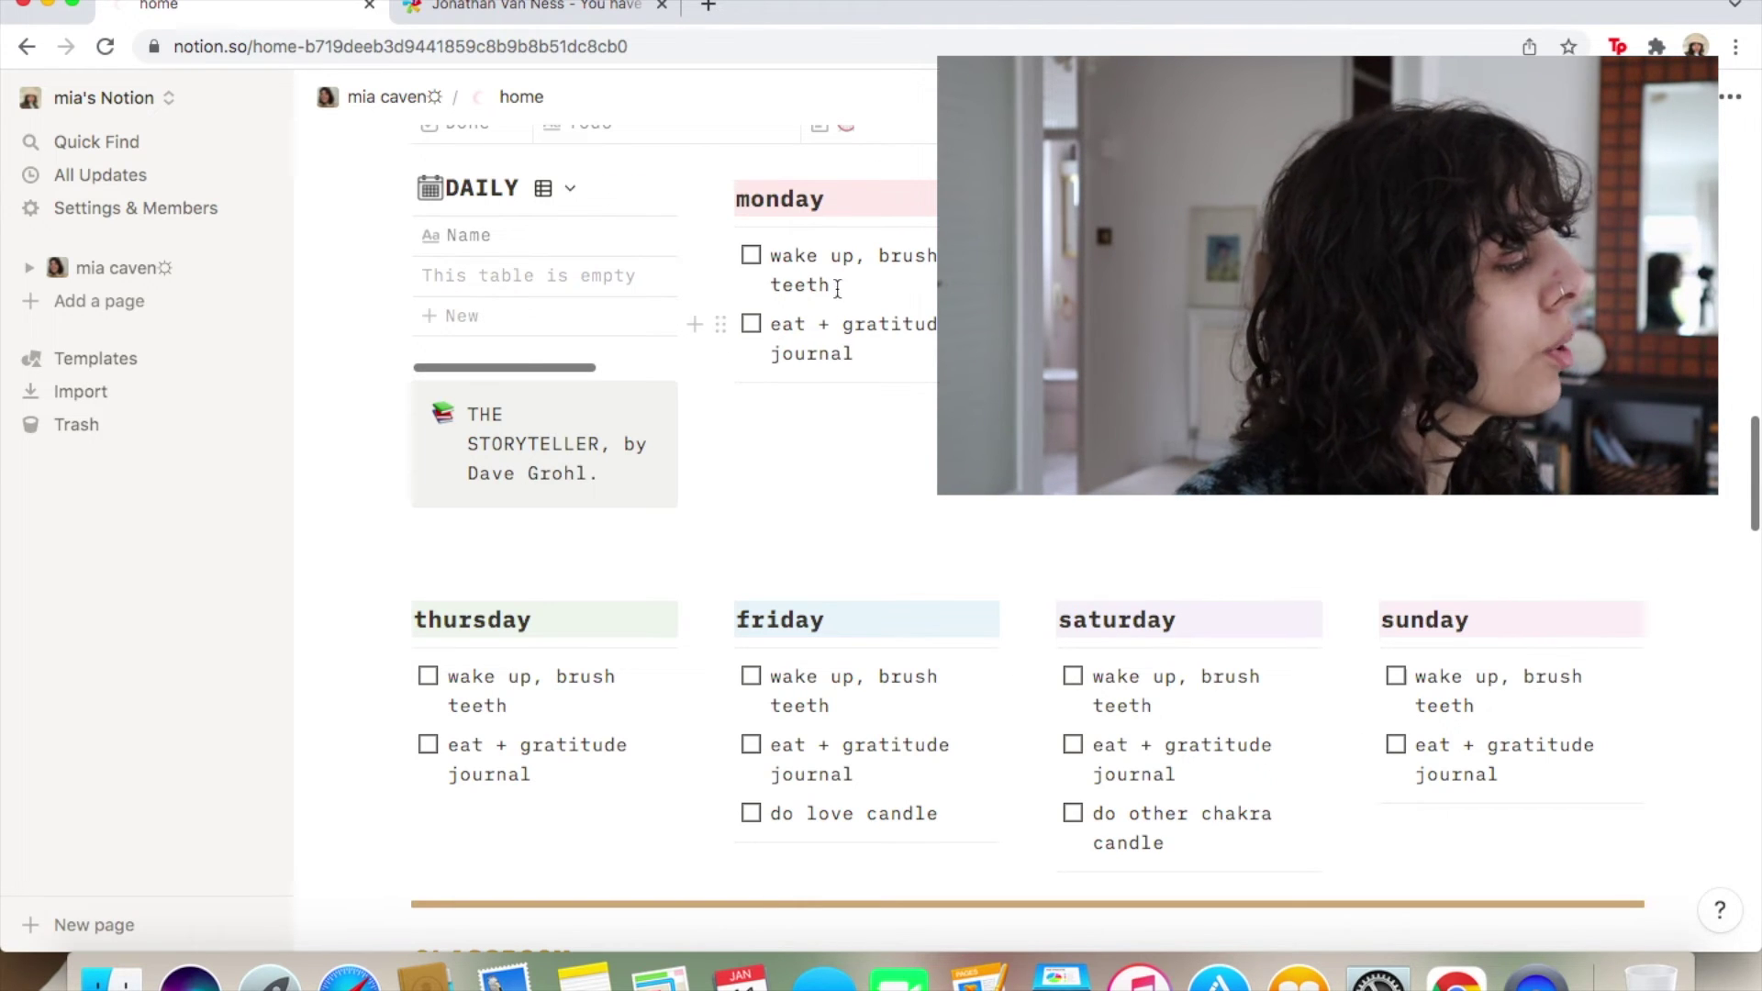
scroll(904, 404, "up", 4)
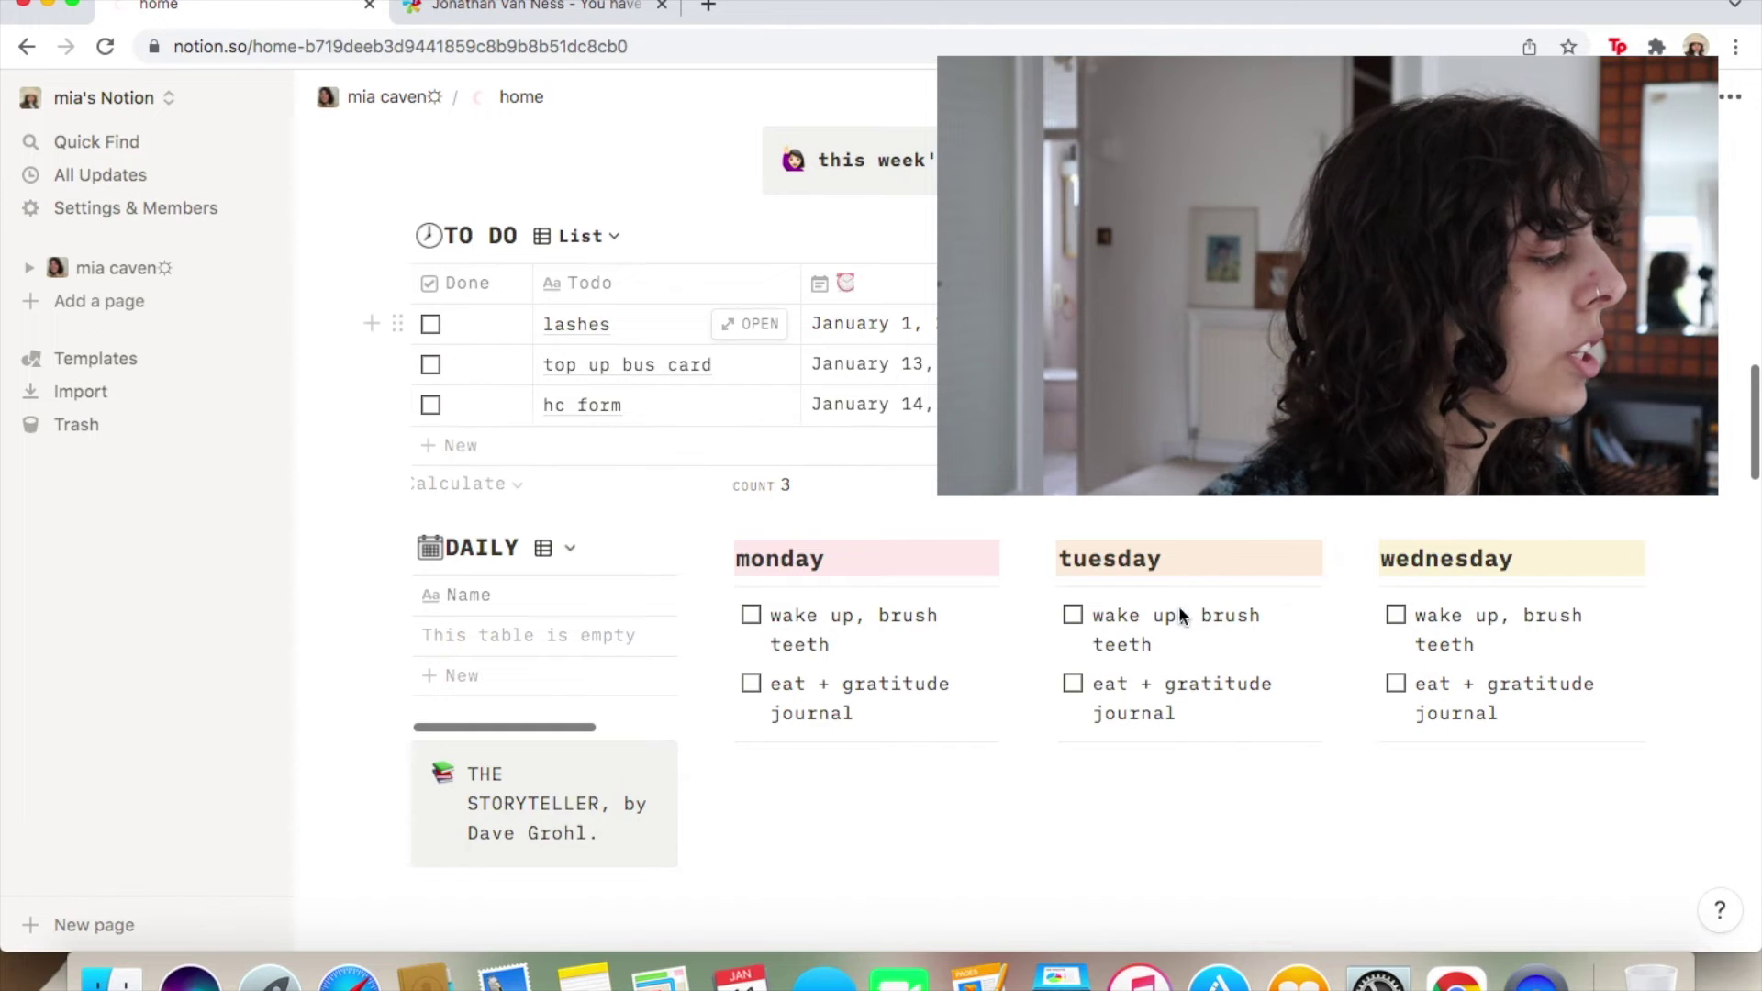
scroll(1349, 673, "up", 10)
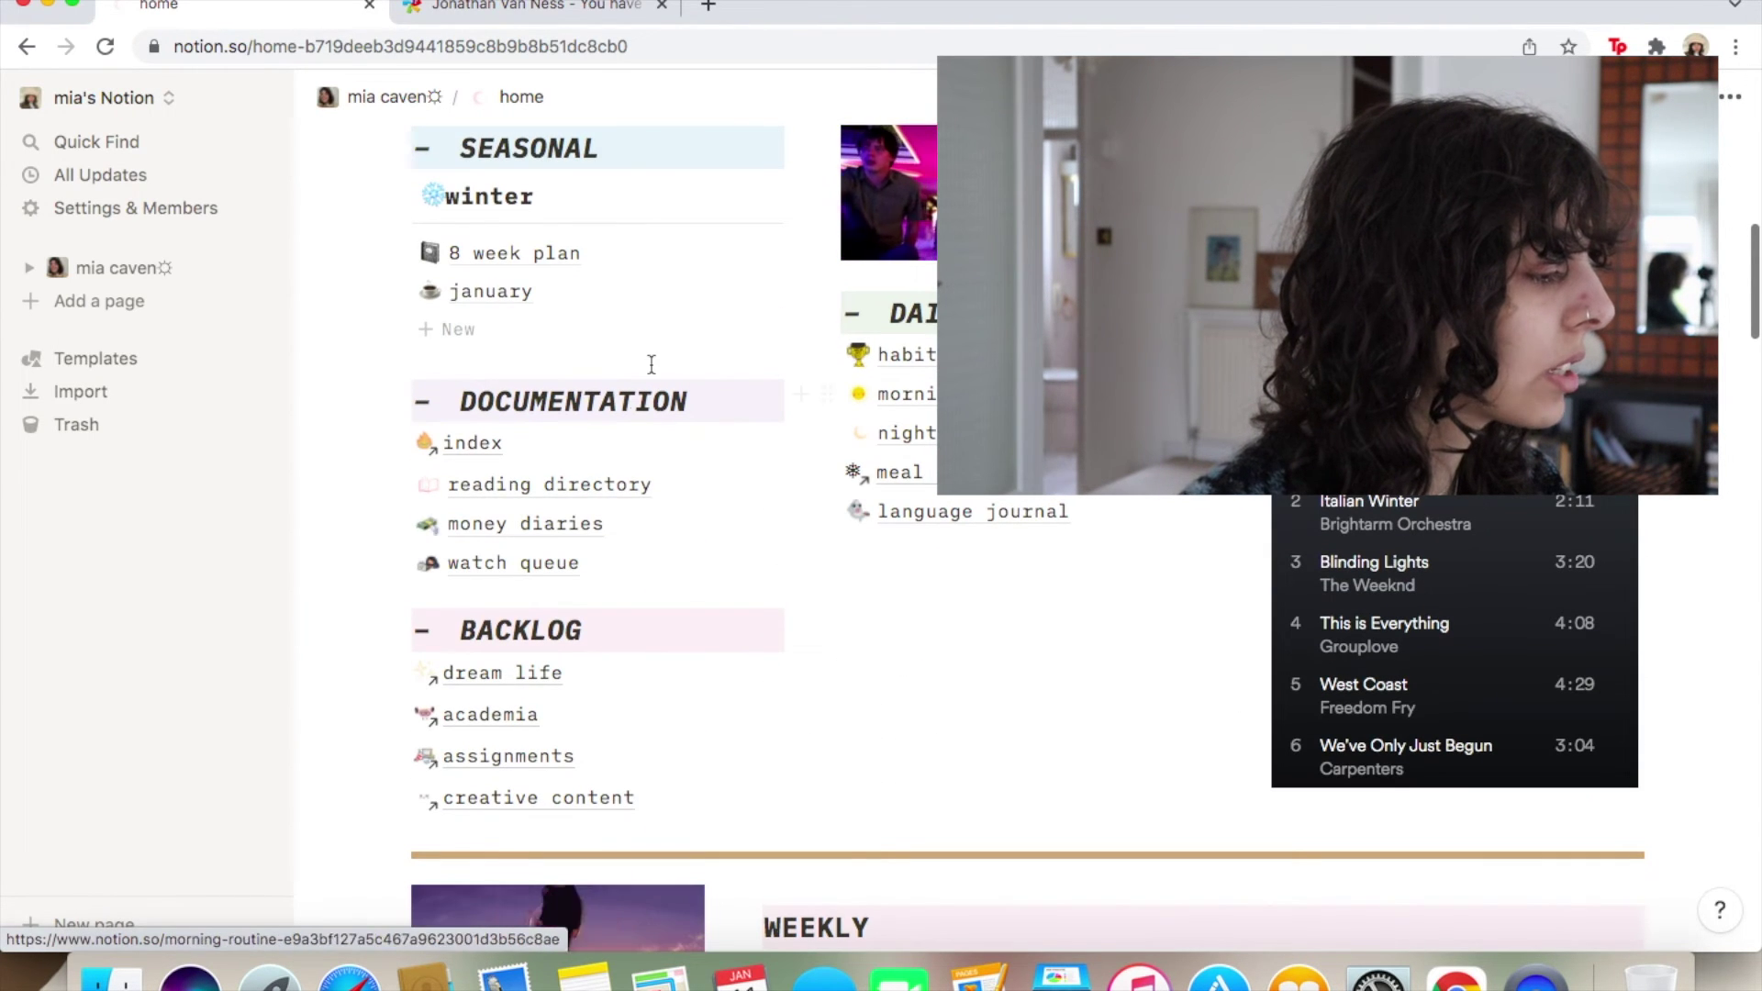
Look through the reading directory table, then return to the top-level workspace page.
left_click(613, 497)
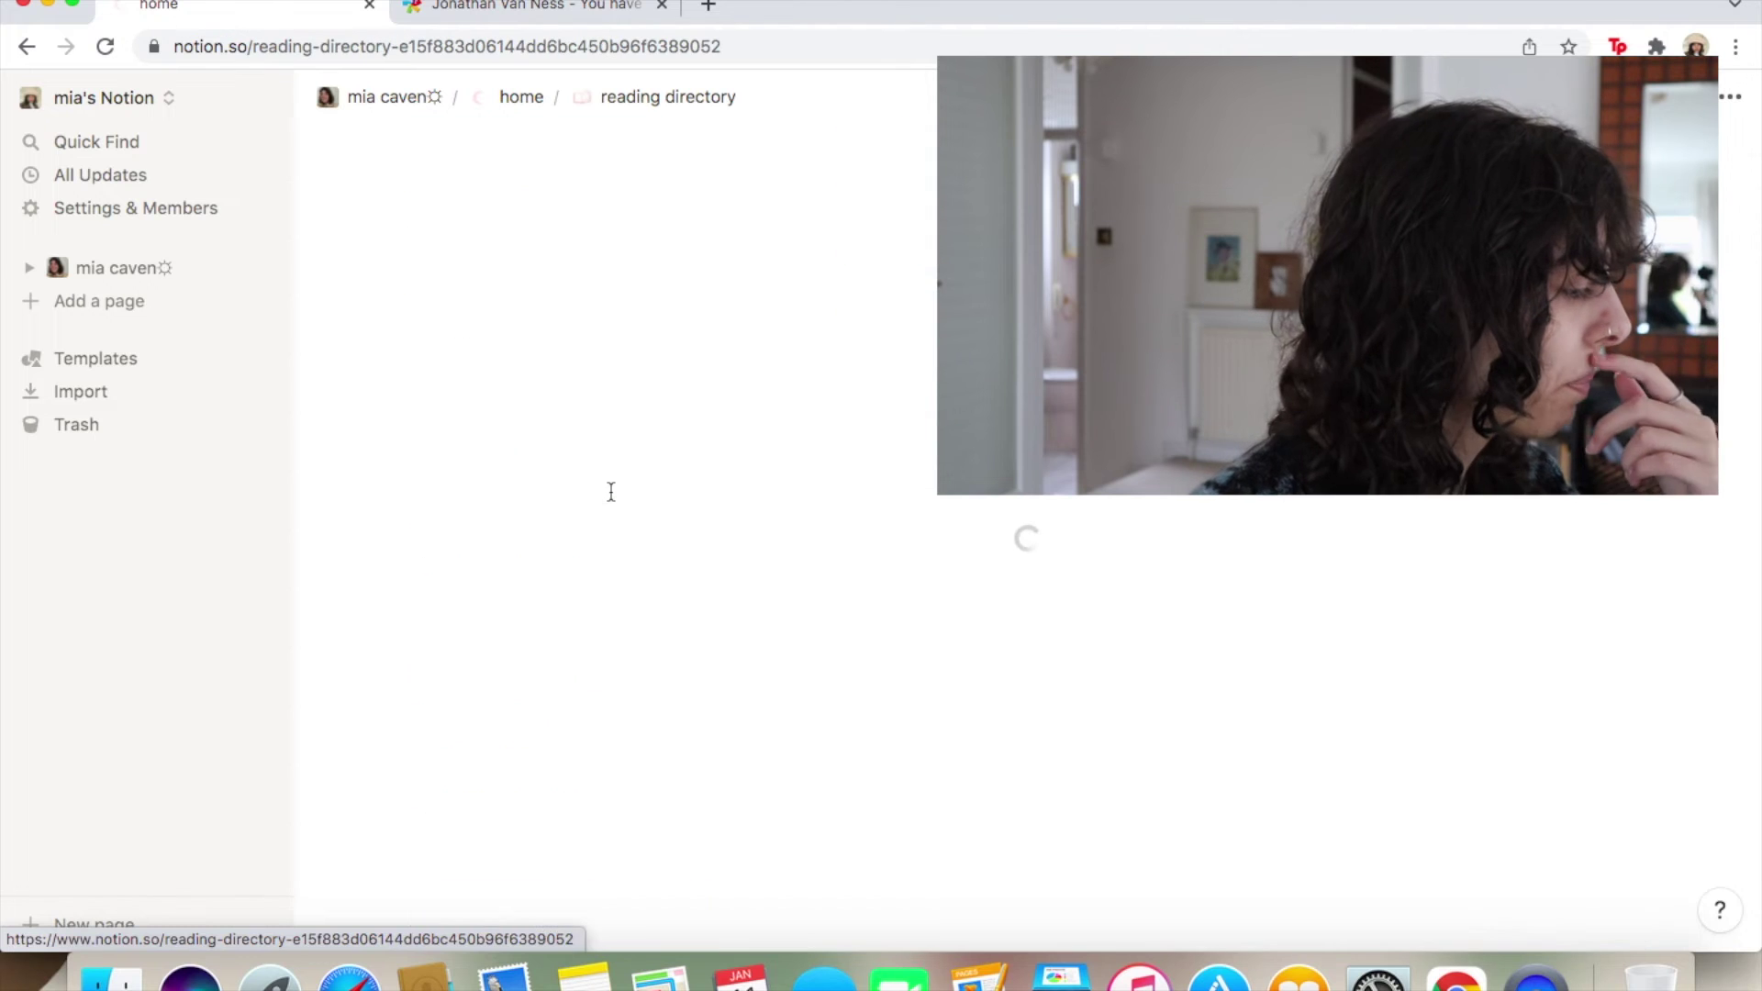
scroll(865, 657, "down", 5)
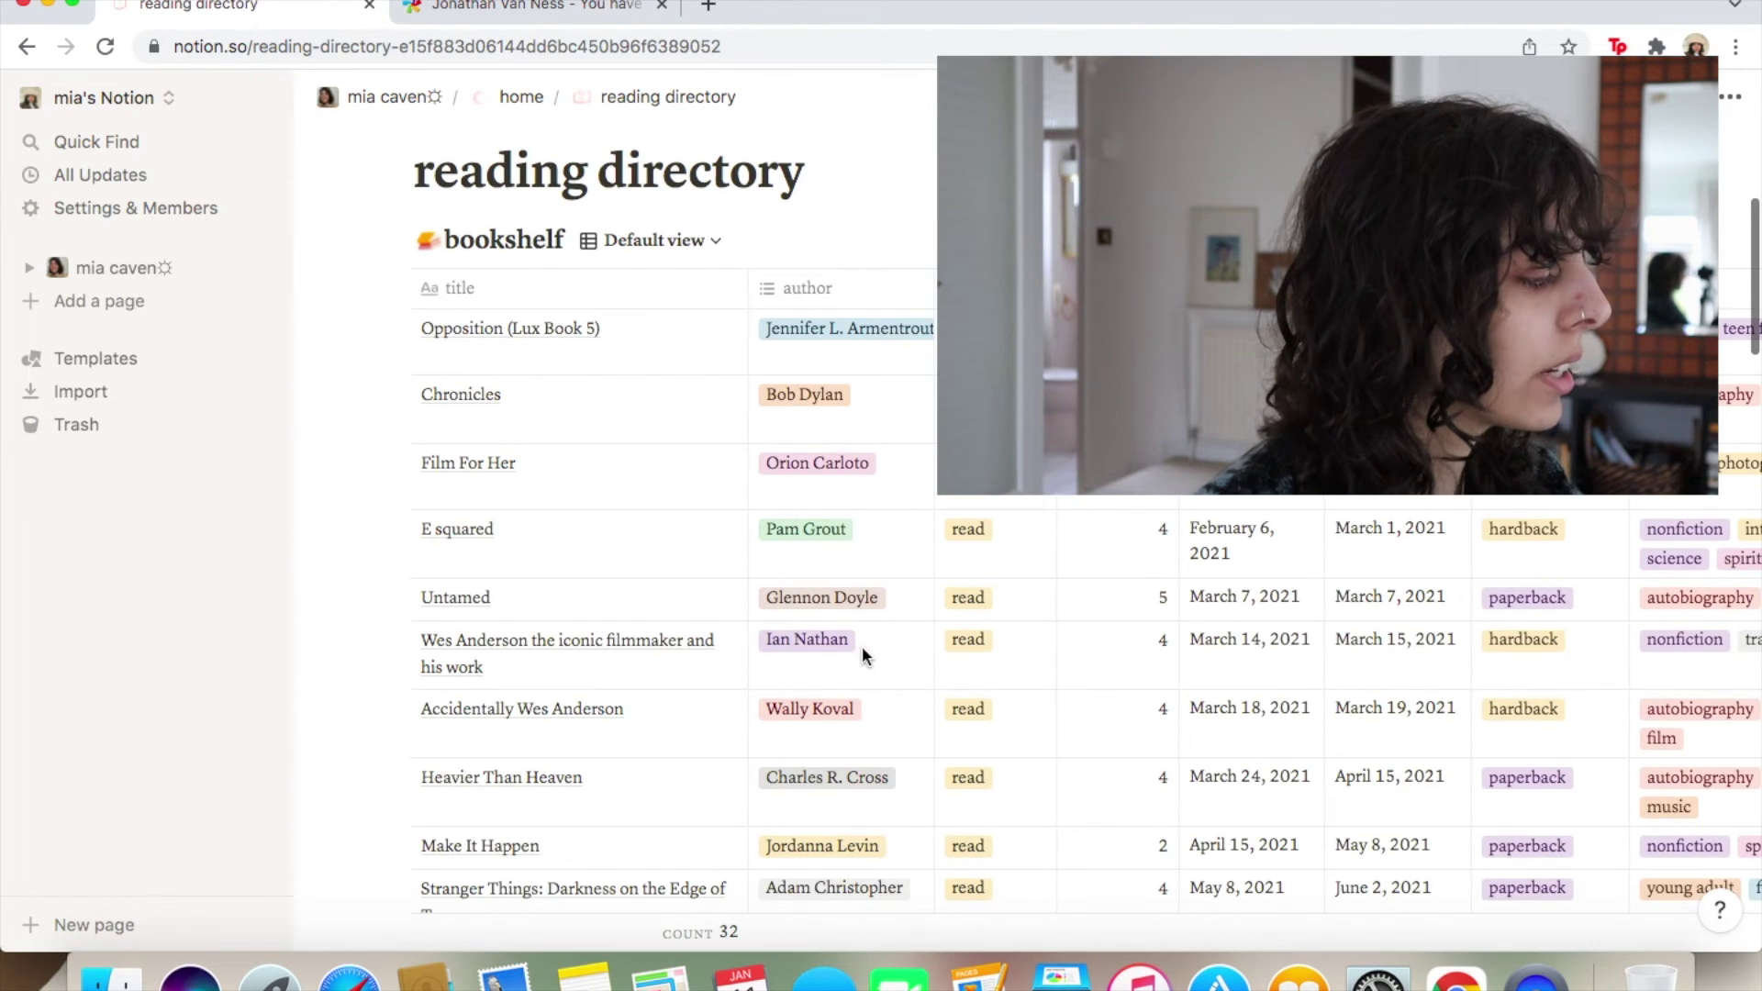
scroll(470, 653, "down", 2)
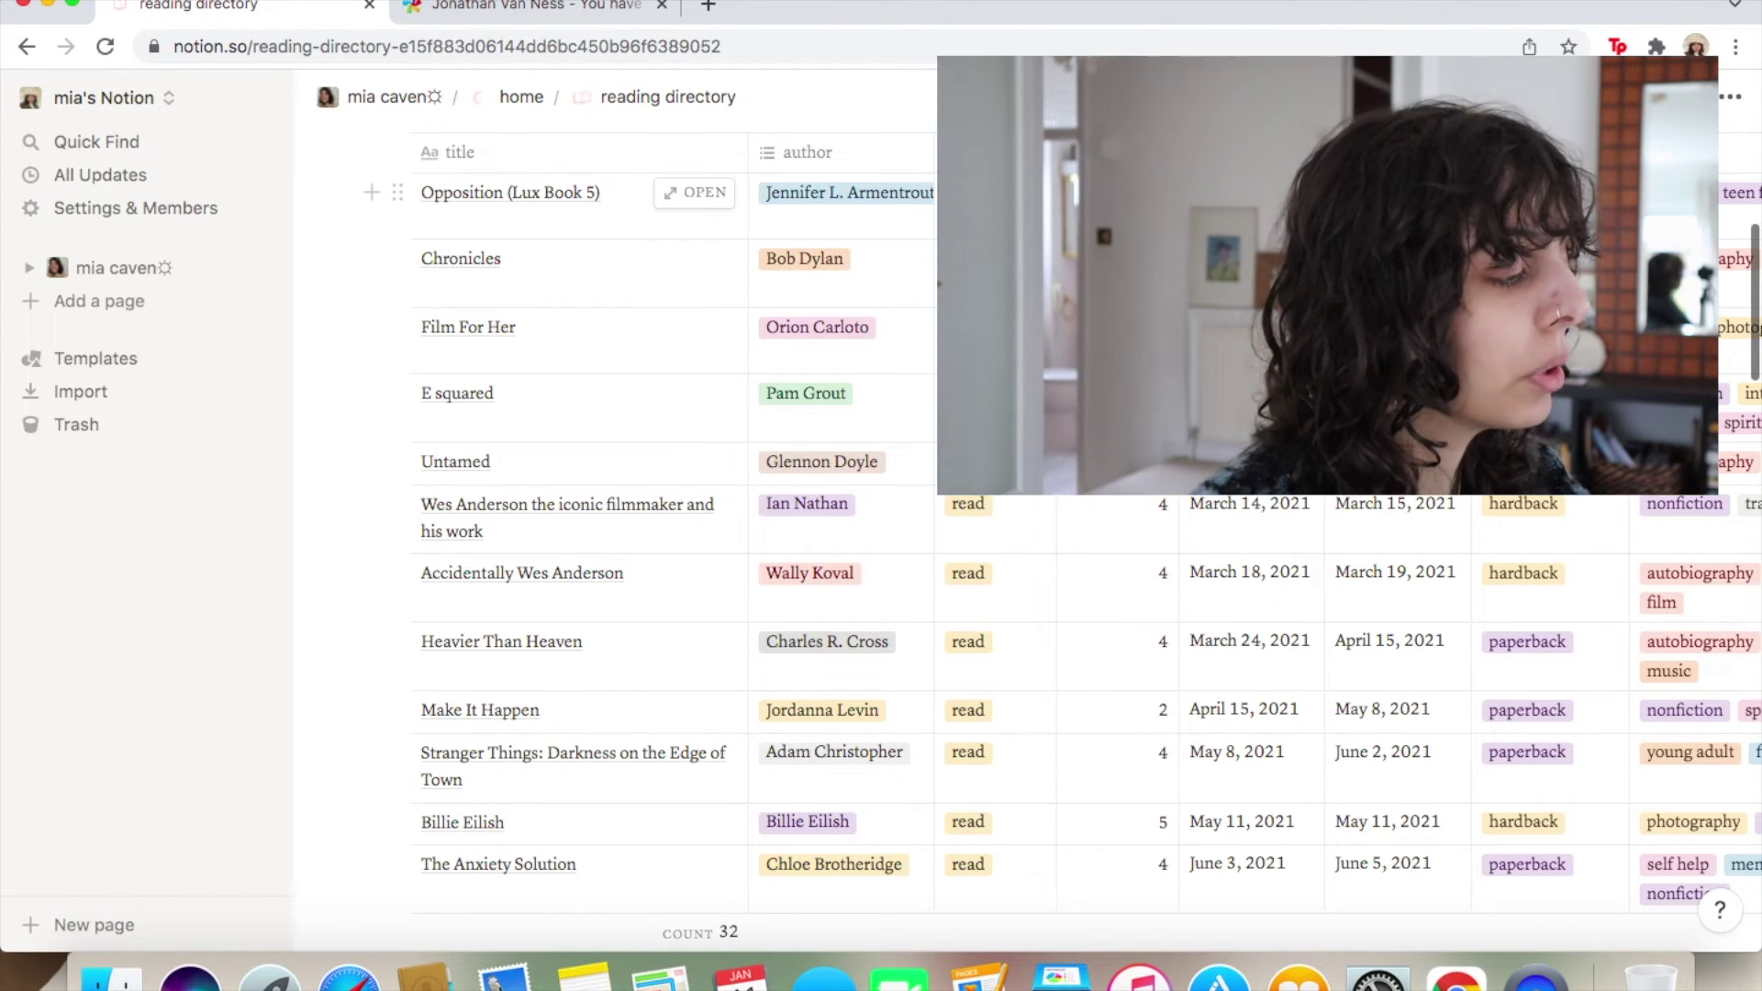
scroll(587, 197, "right", 5)
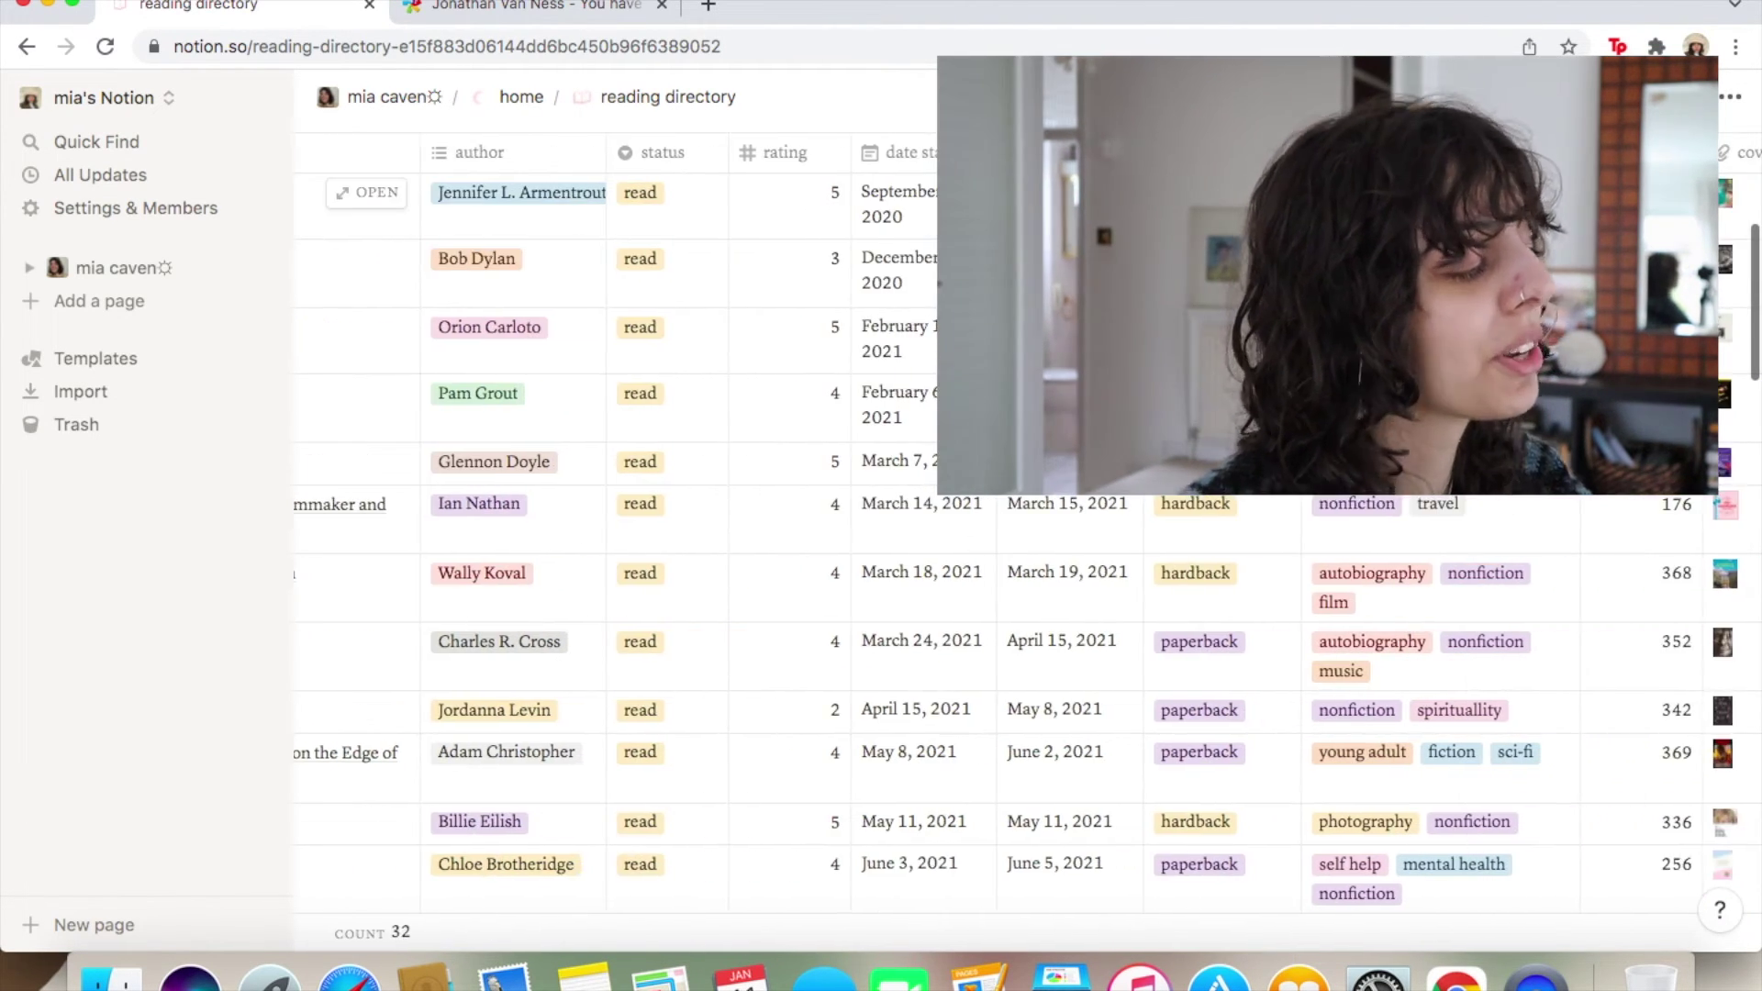
scroll(588, 330, "right", 7)
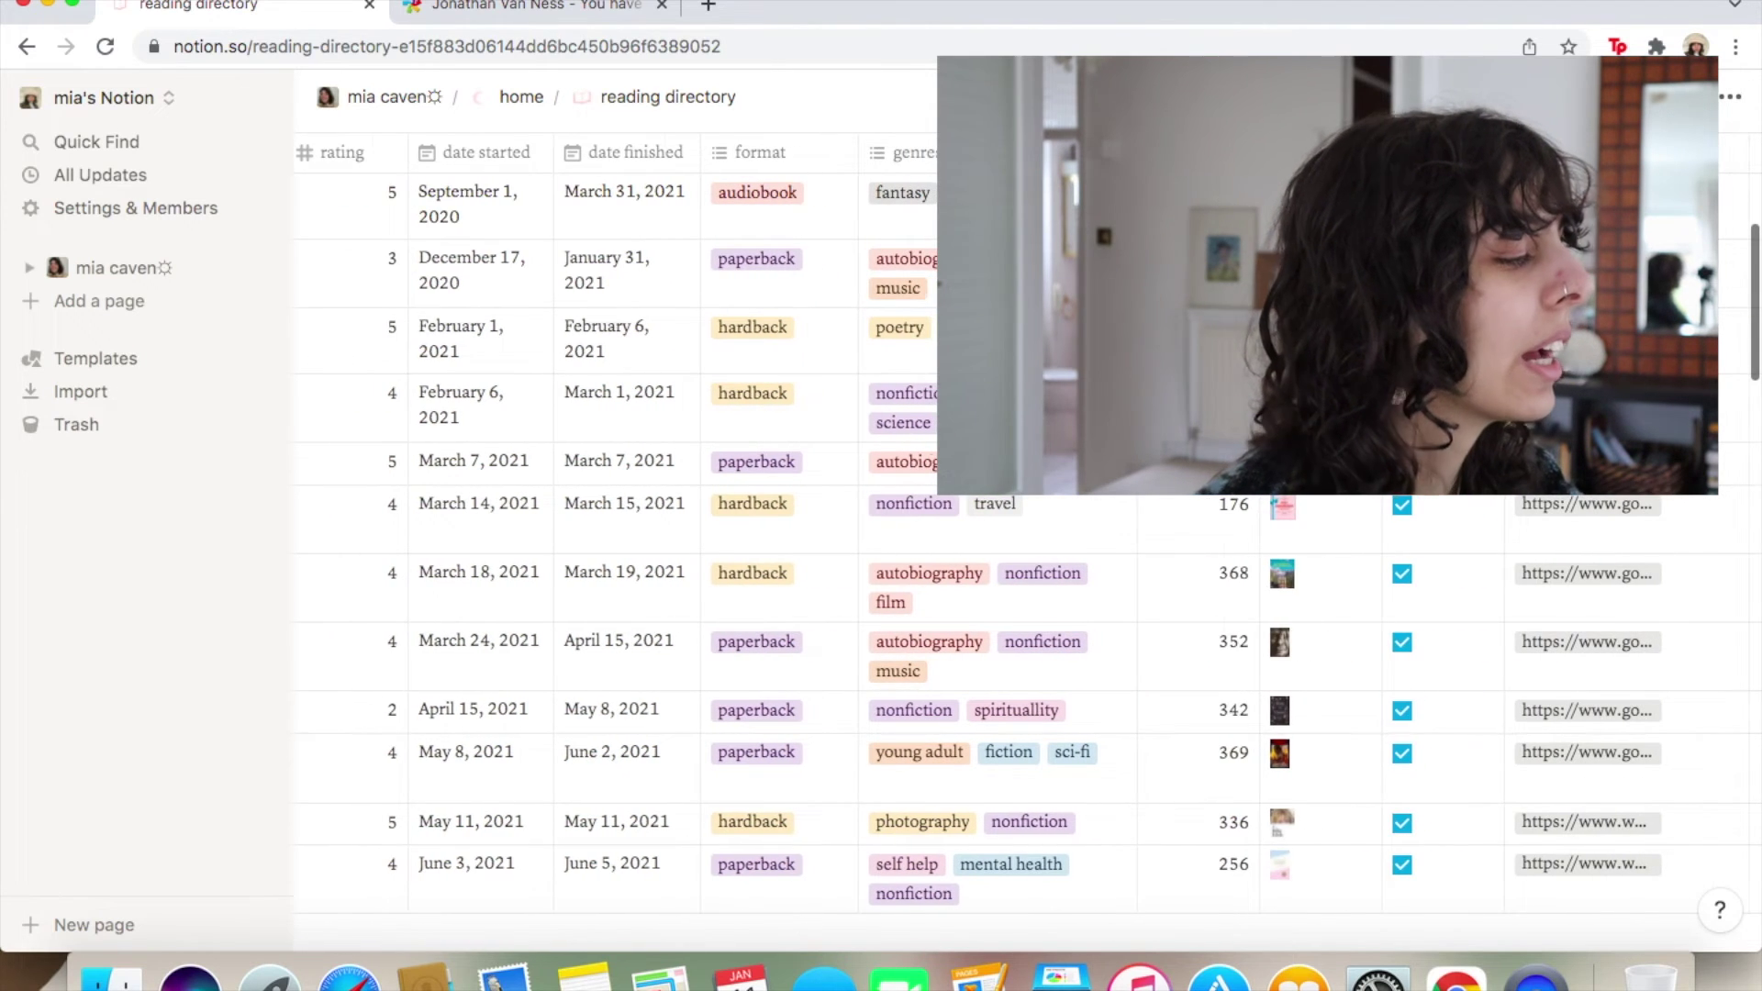
scroll(587, 532, "right", 2)
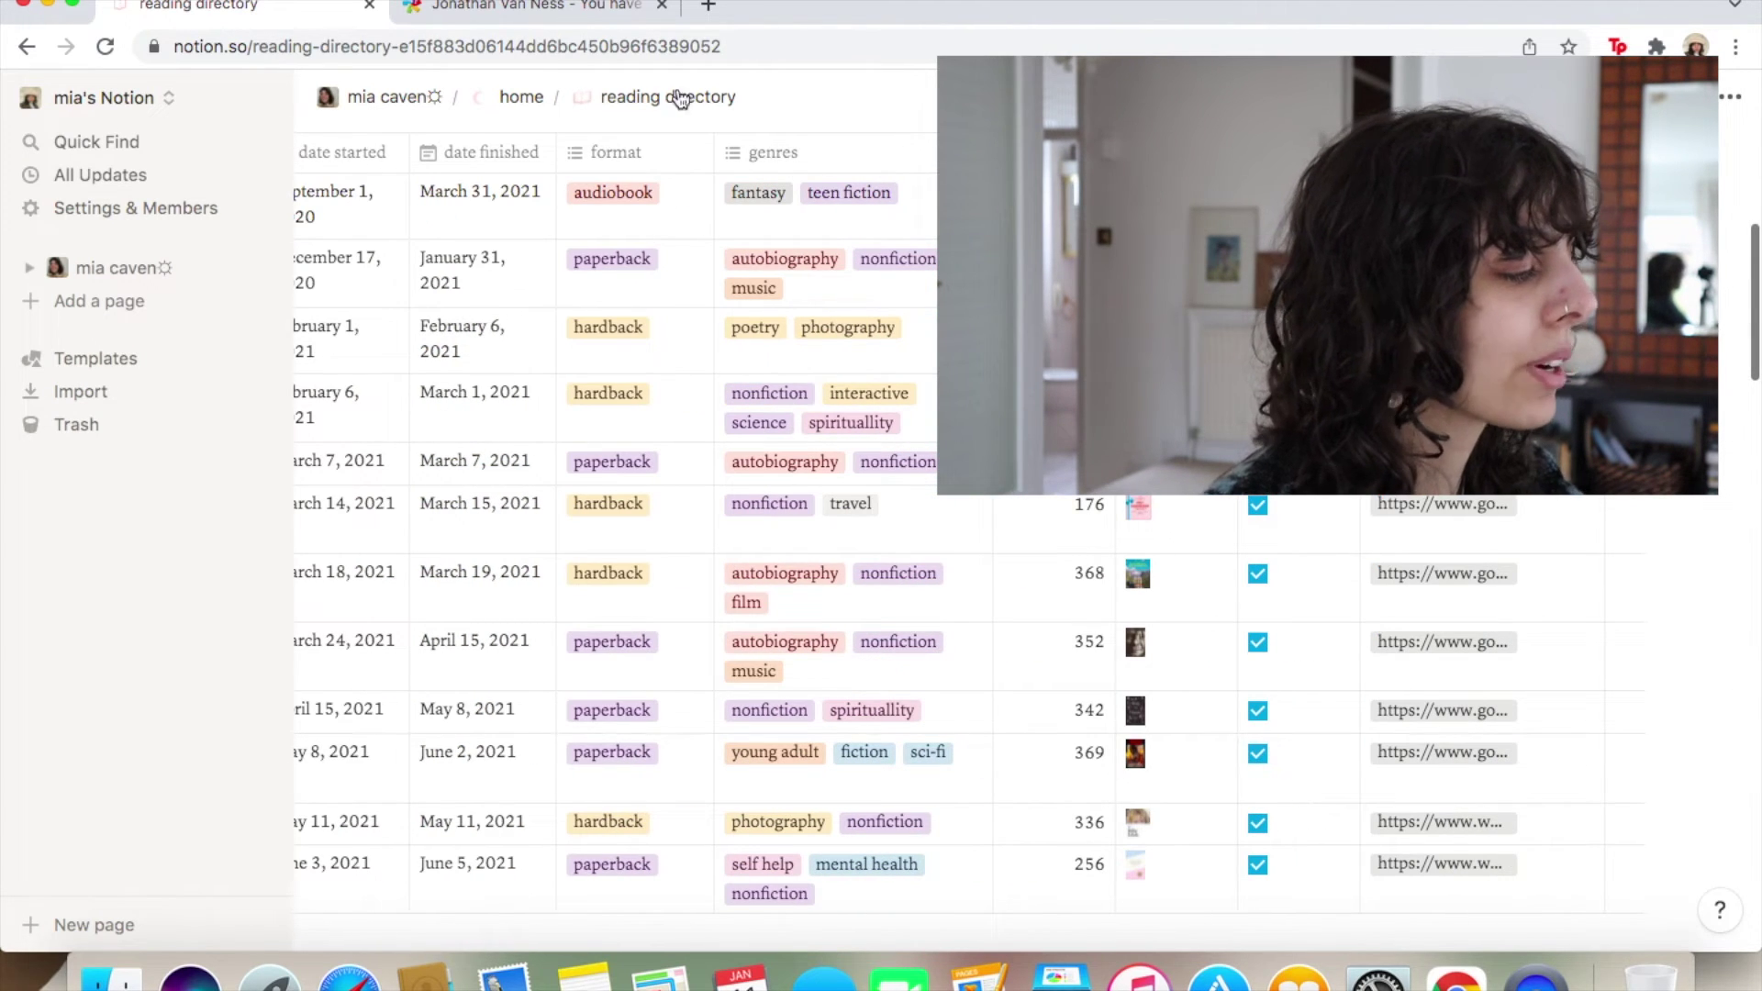
left_click(401, 96)
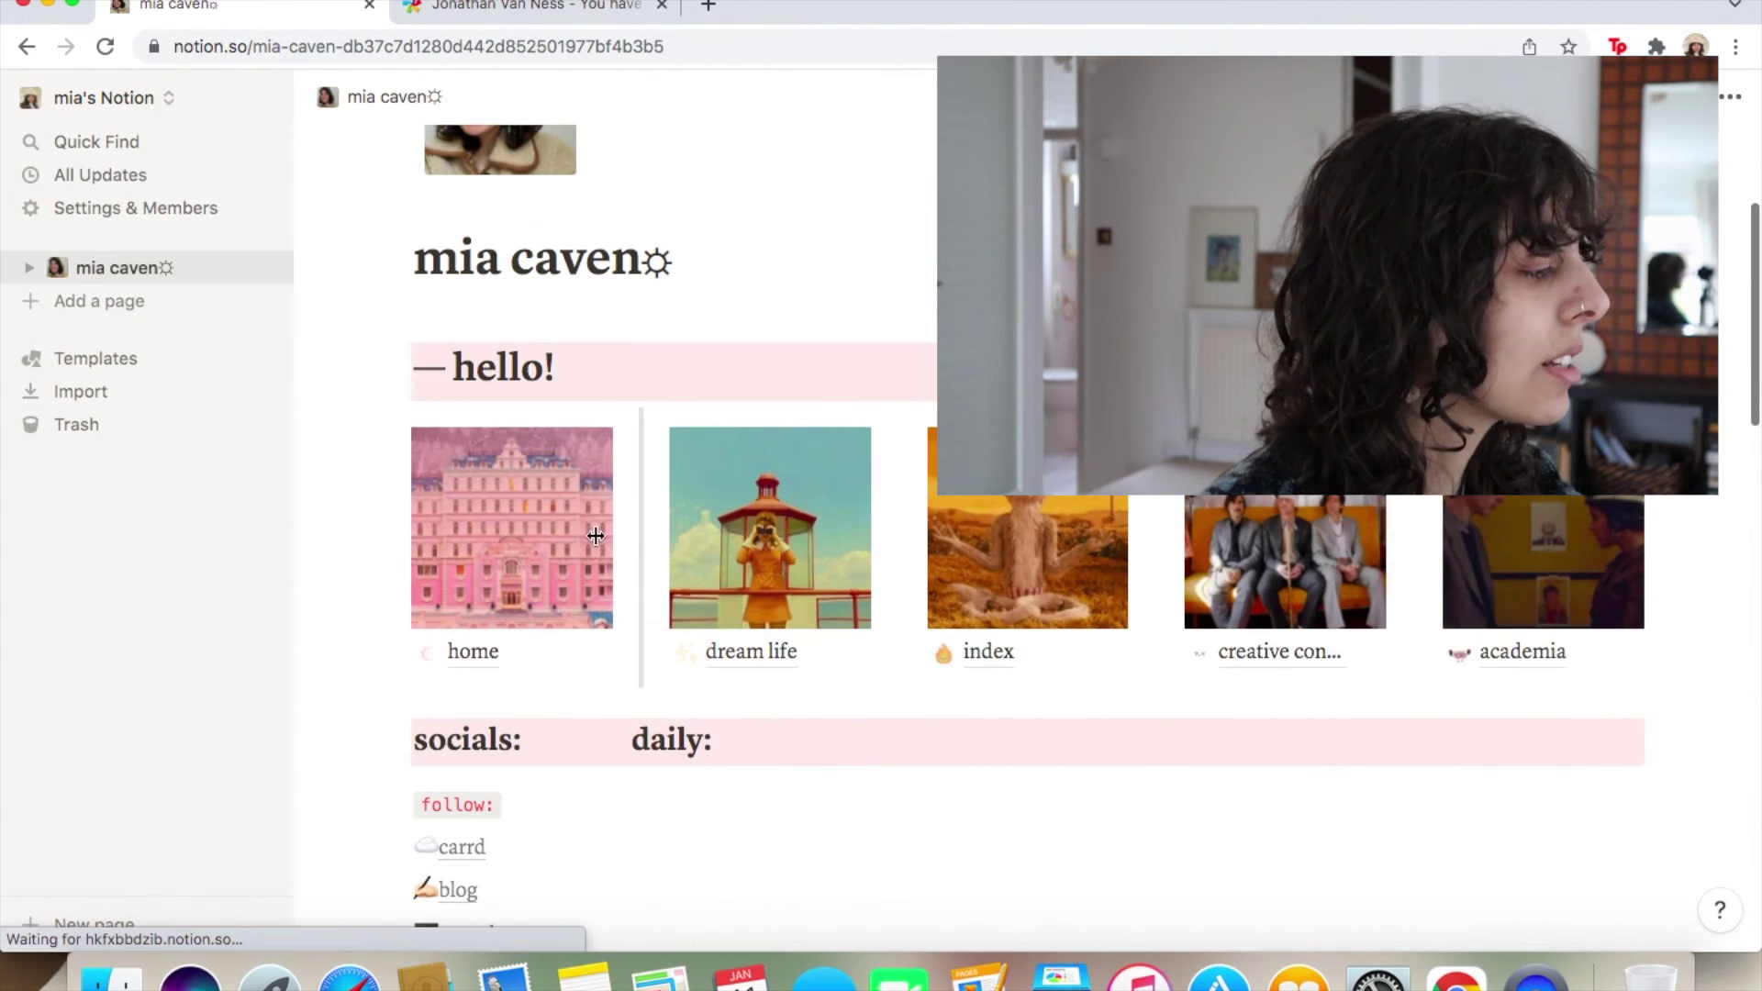
Go from dream life to the Queer Eye-d gallery and reopen the JVN card.
left_click(725, 655)
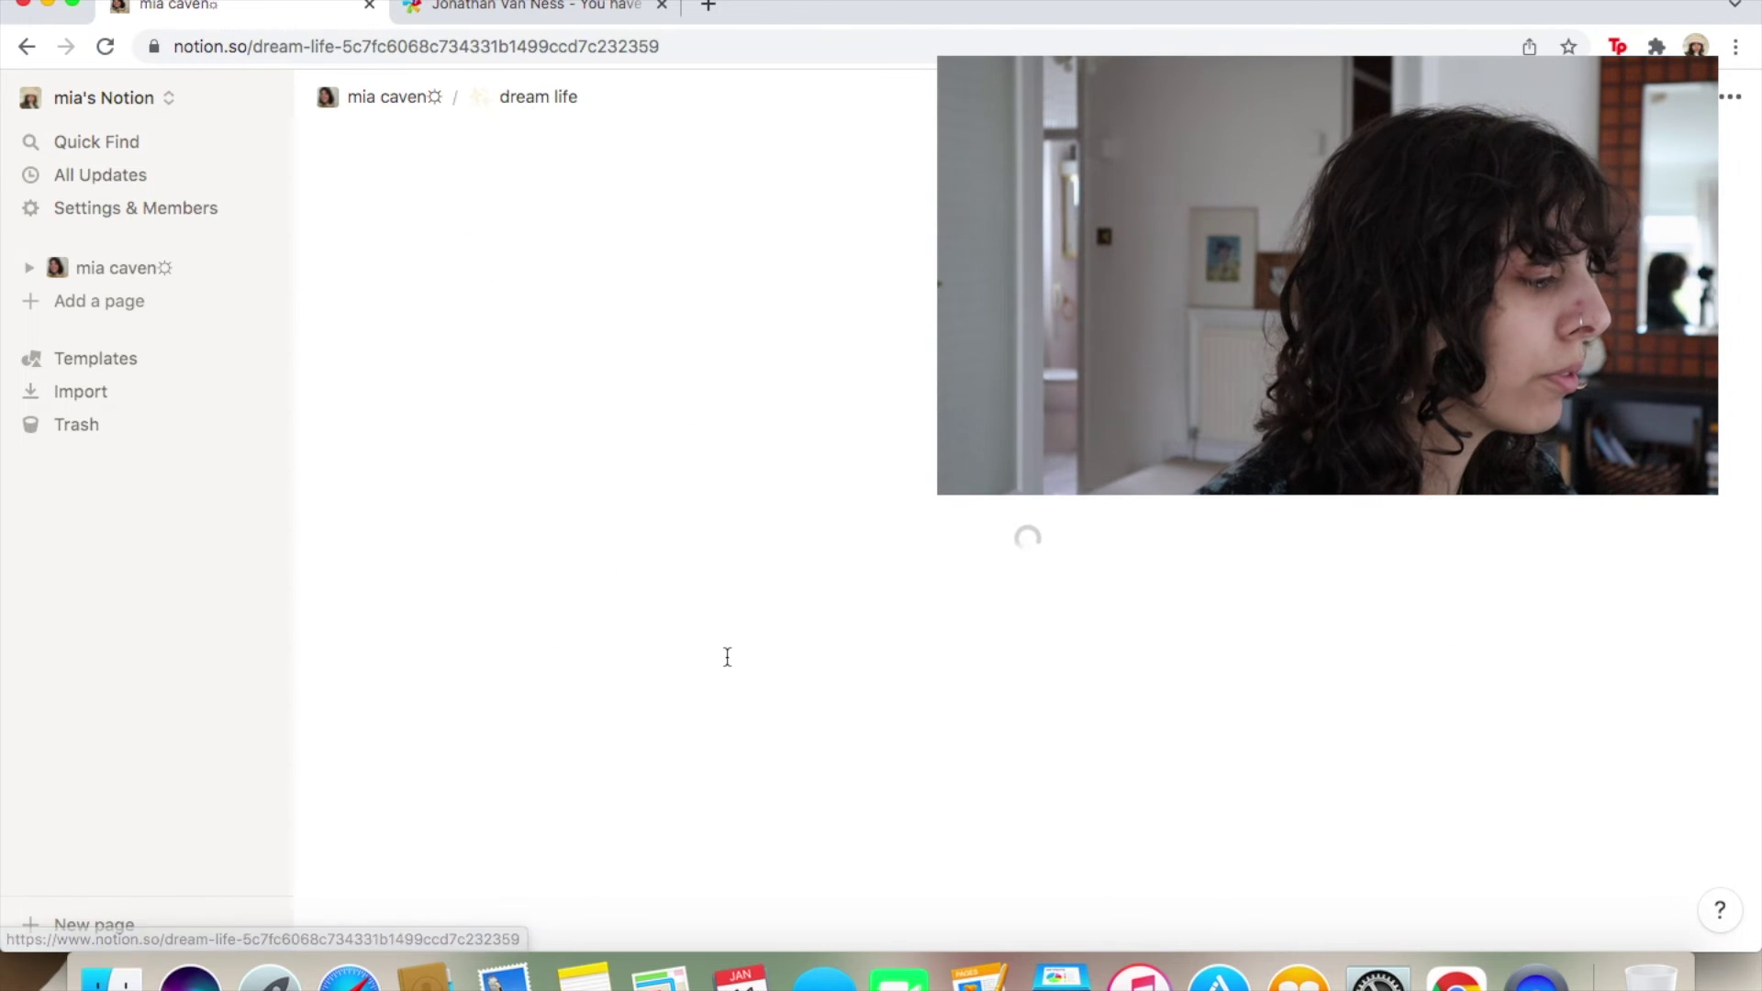
scroll(726, 659, "down", 15)
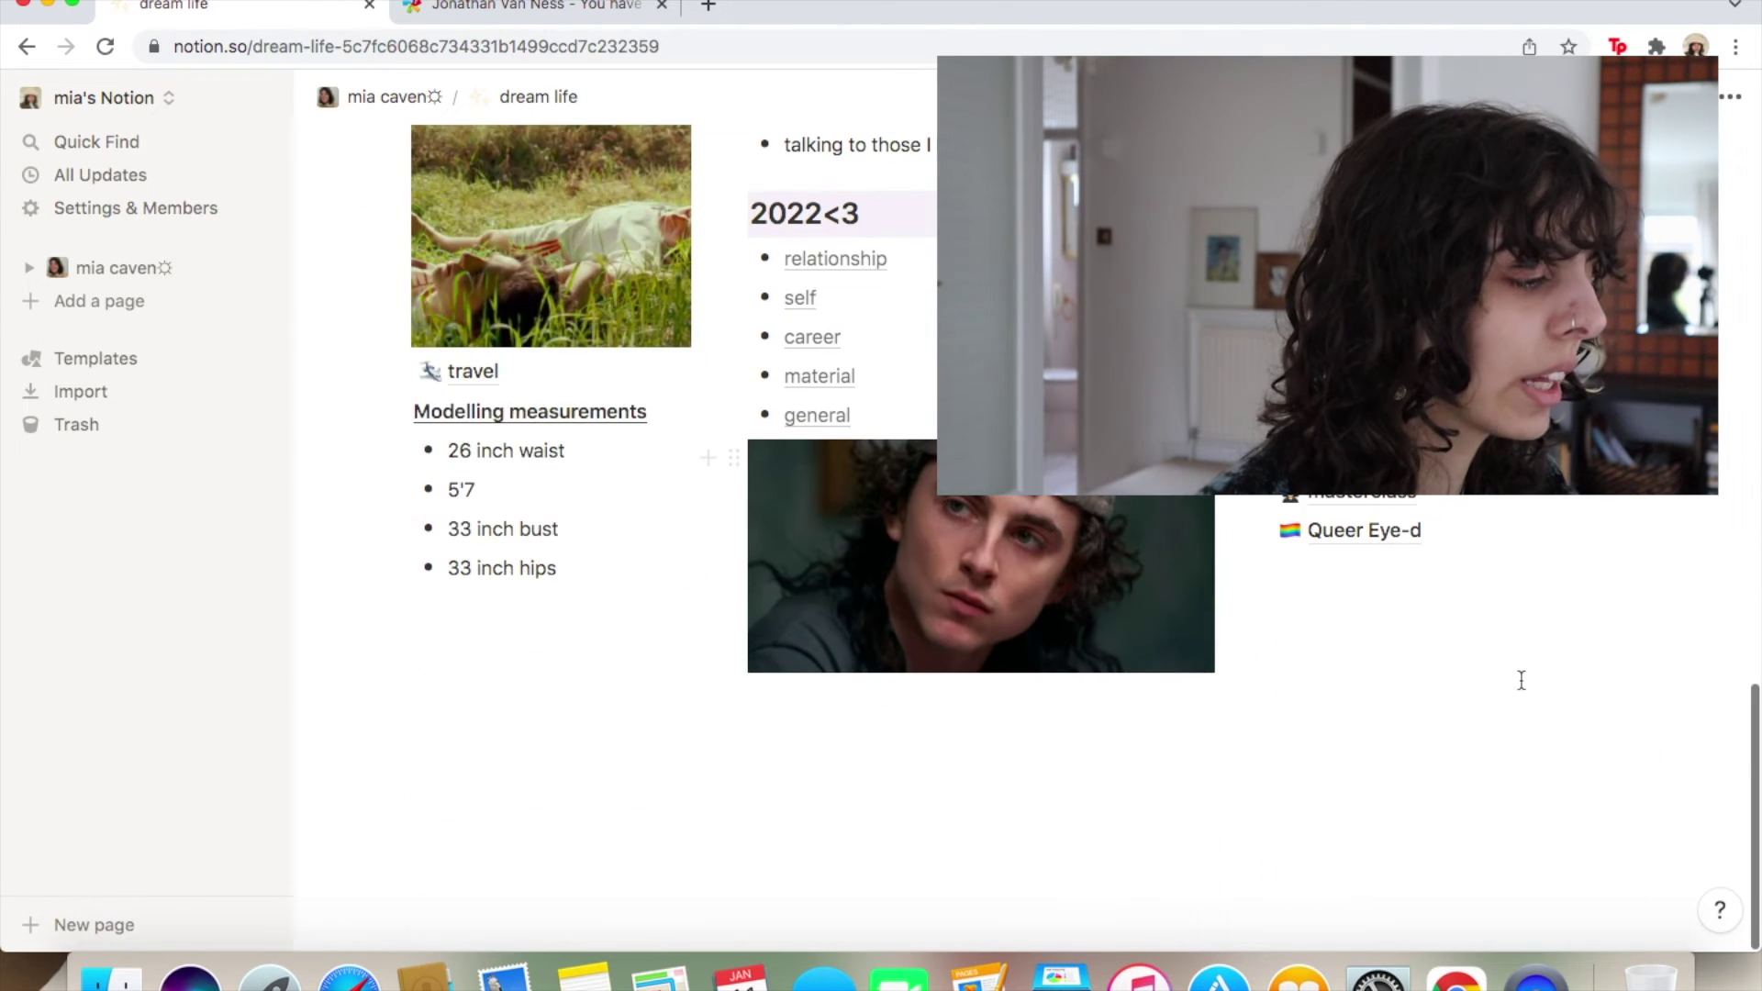
left_click(1383, 532)
scroll(640, 428, "down", 4)
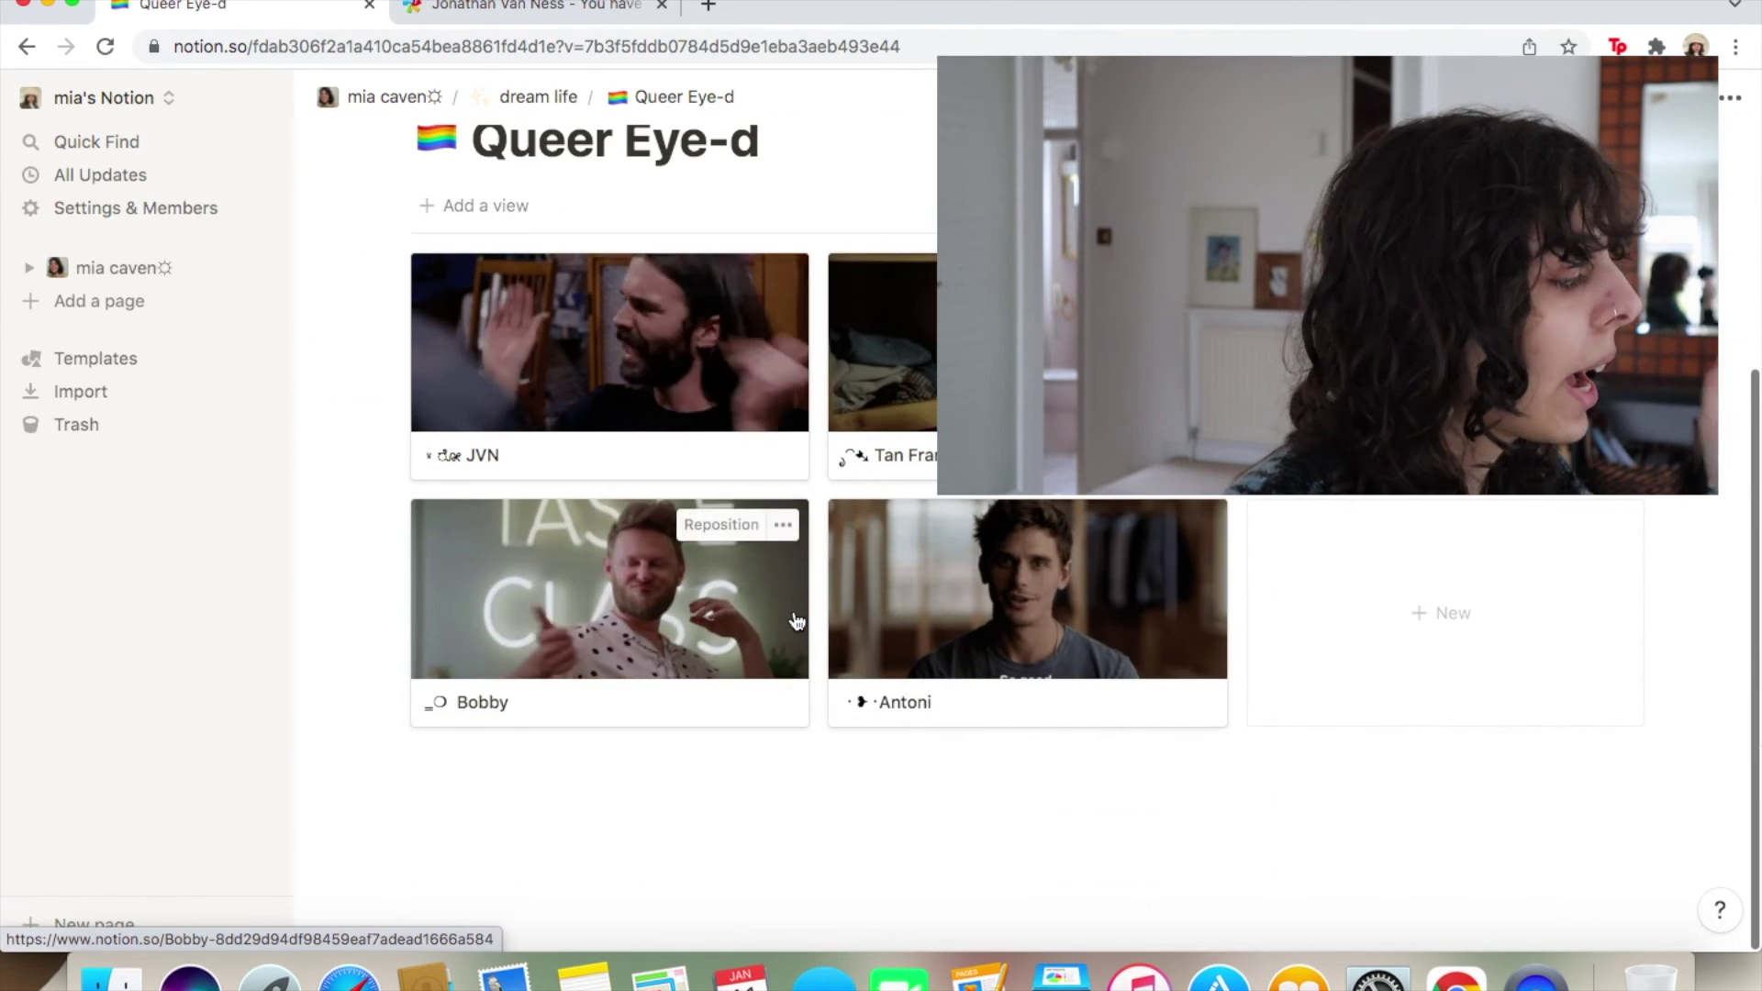
left_click(640, 427)
scroll(749, 633, "down", 5)
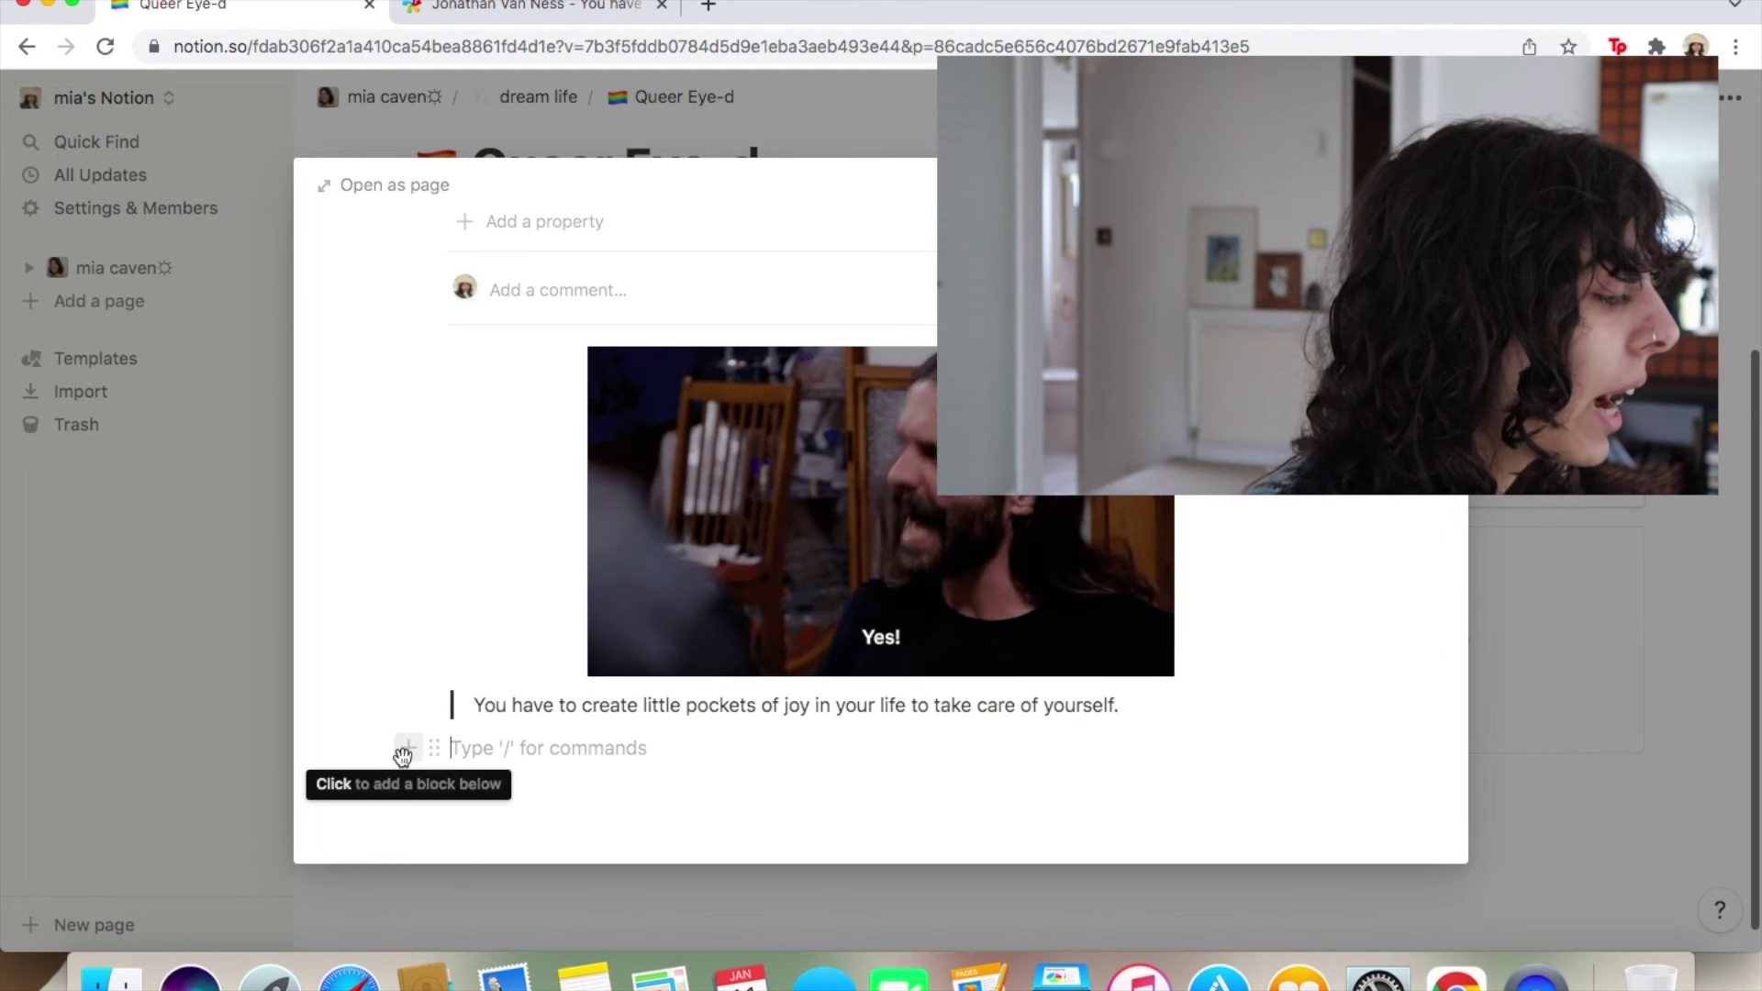
Add a divider below the pockets-of-joy quote.
left_click(407, 748)
scroll(639, 535, "down", 4)
scroll(639, 534, "down", 3)
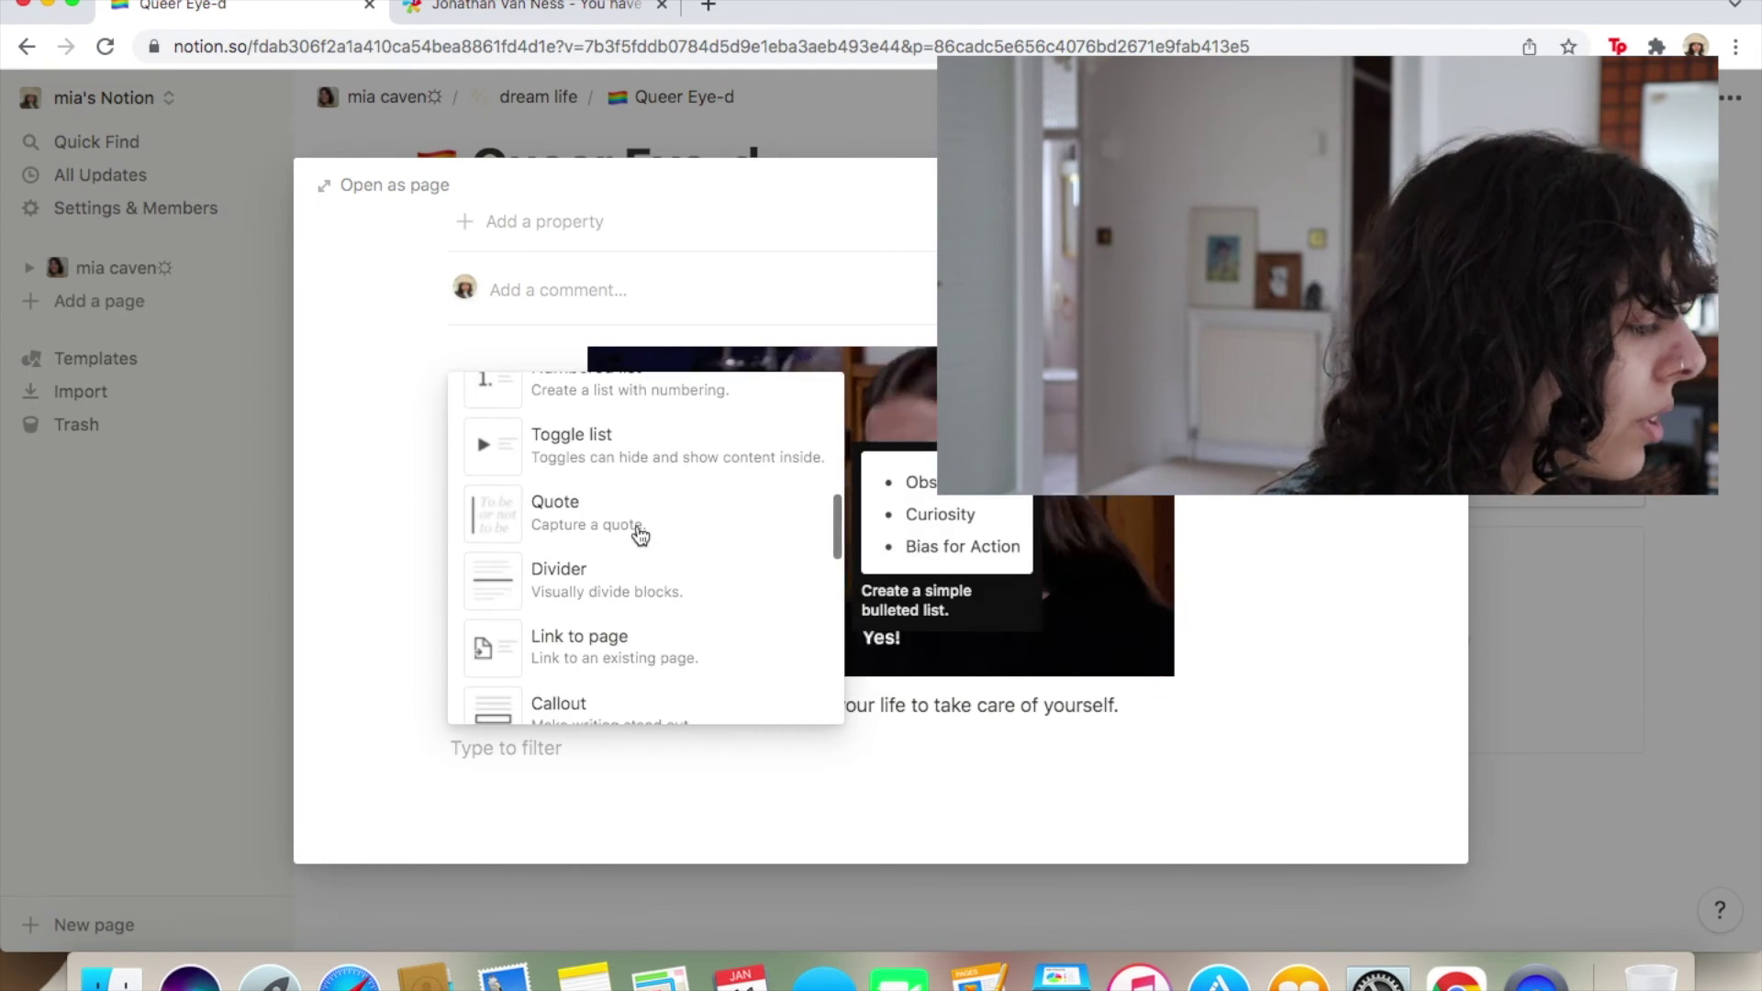
left_click(639, 501)
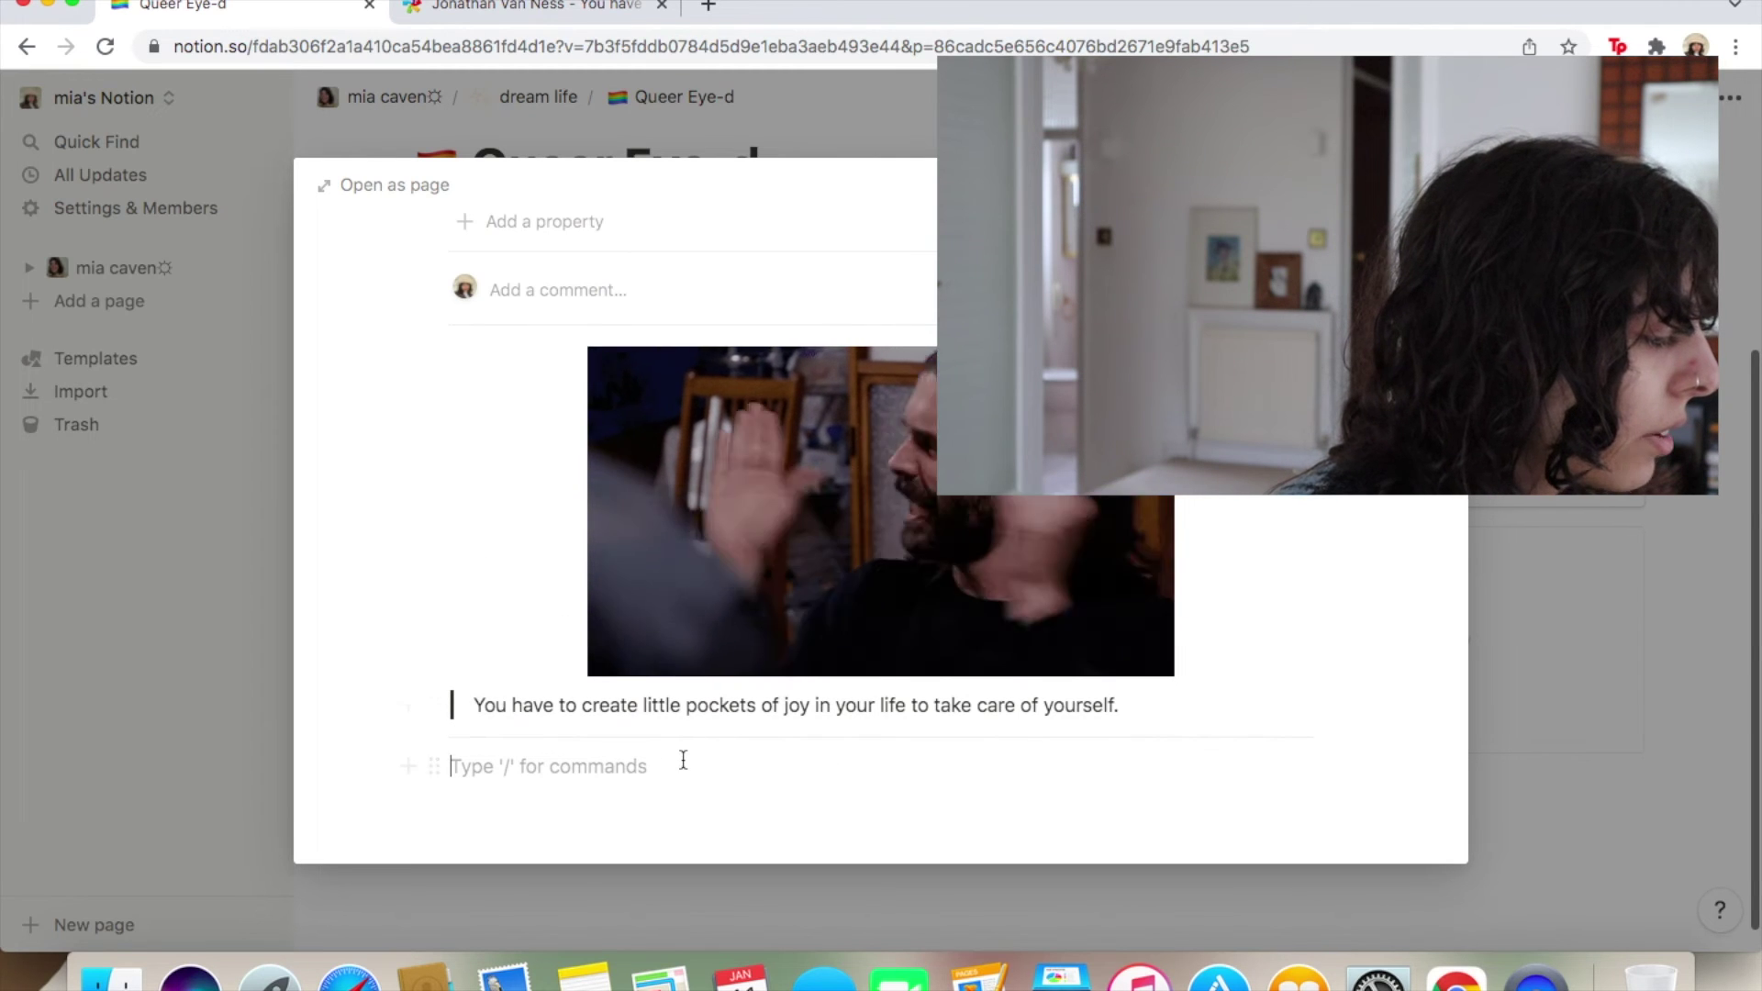
scroll(670, 753, "down", 1)
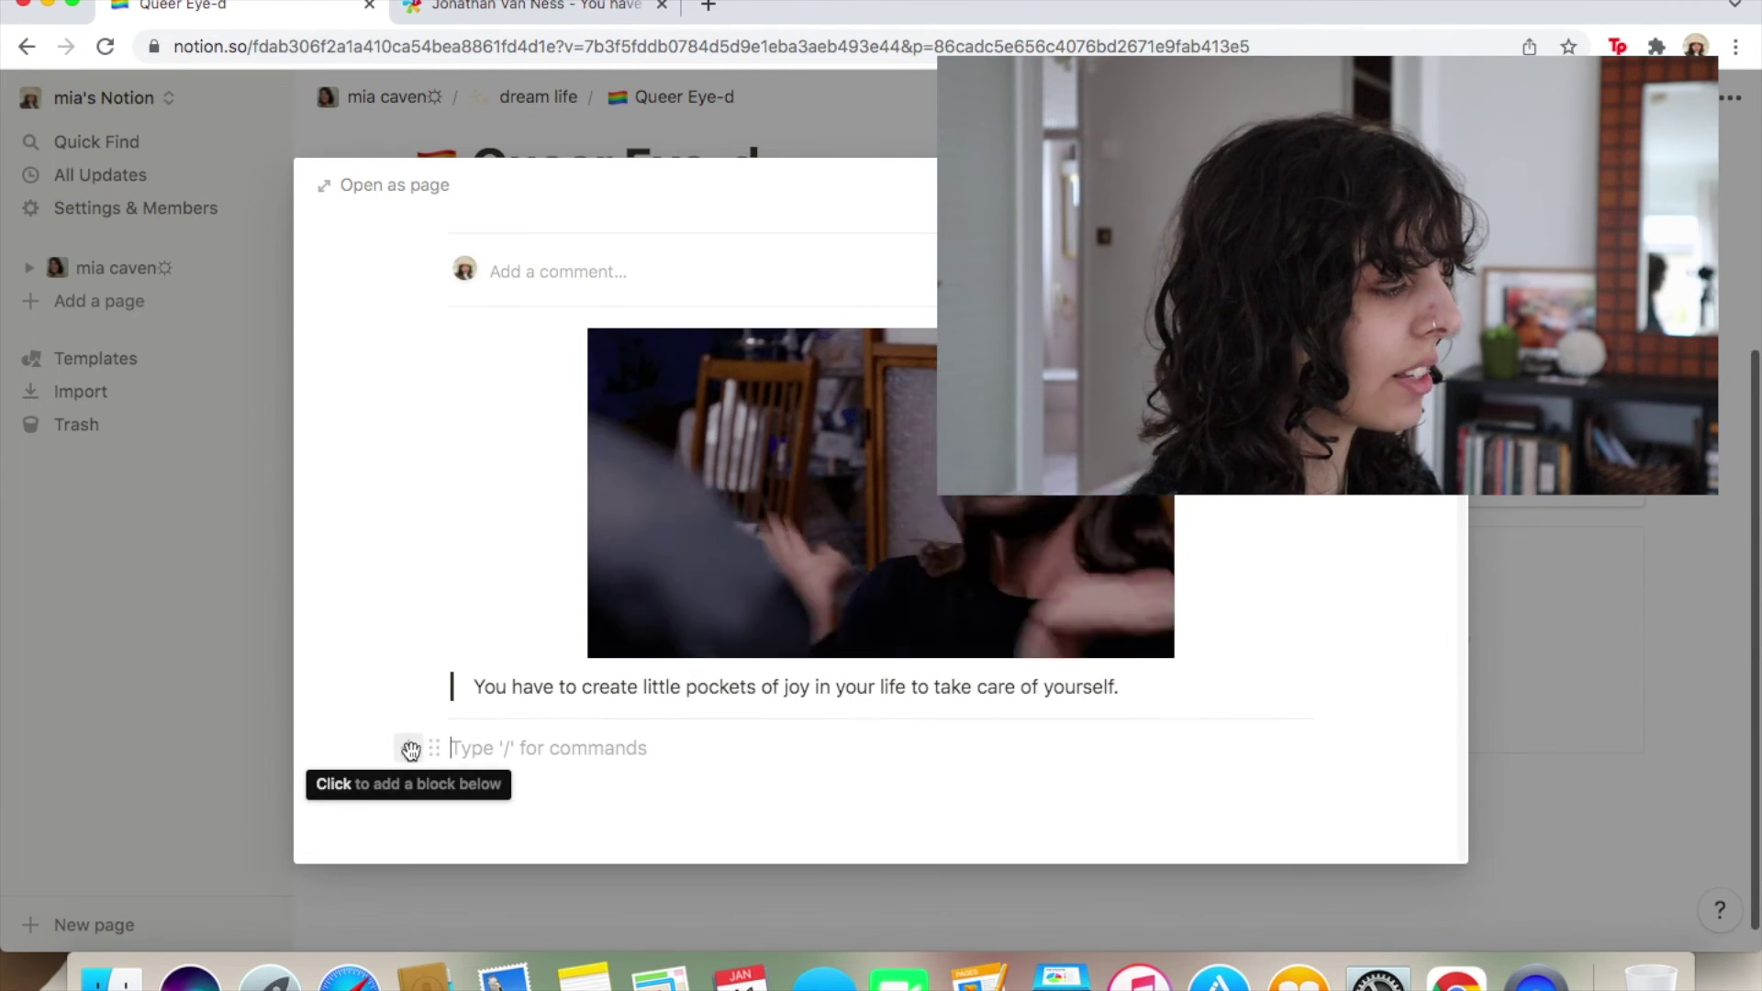
Insert a Video block below the divider.
left_click(409, 742)
scroll(538, 532, "down", 8)
scroll(539, 532, "down", 10)
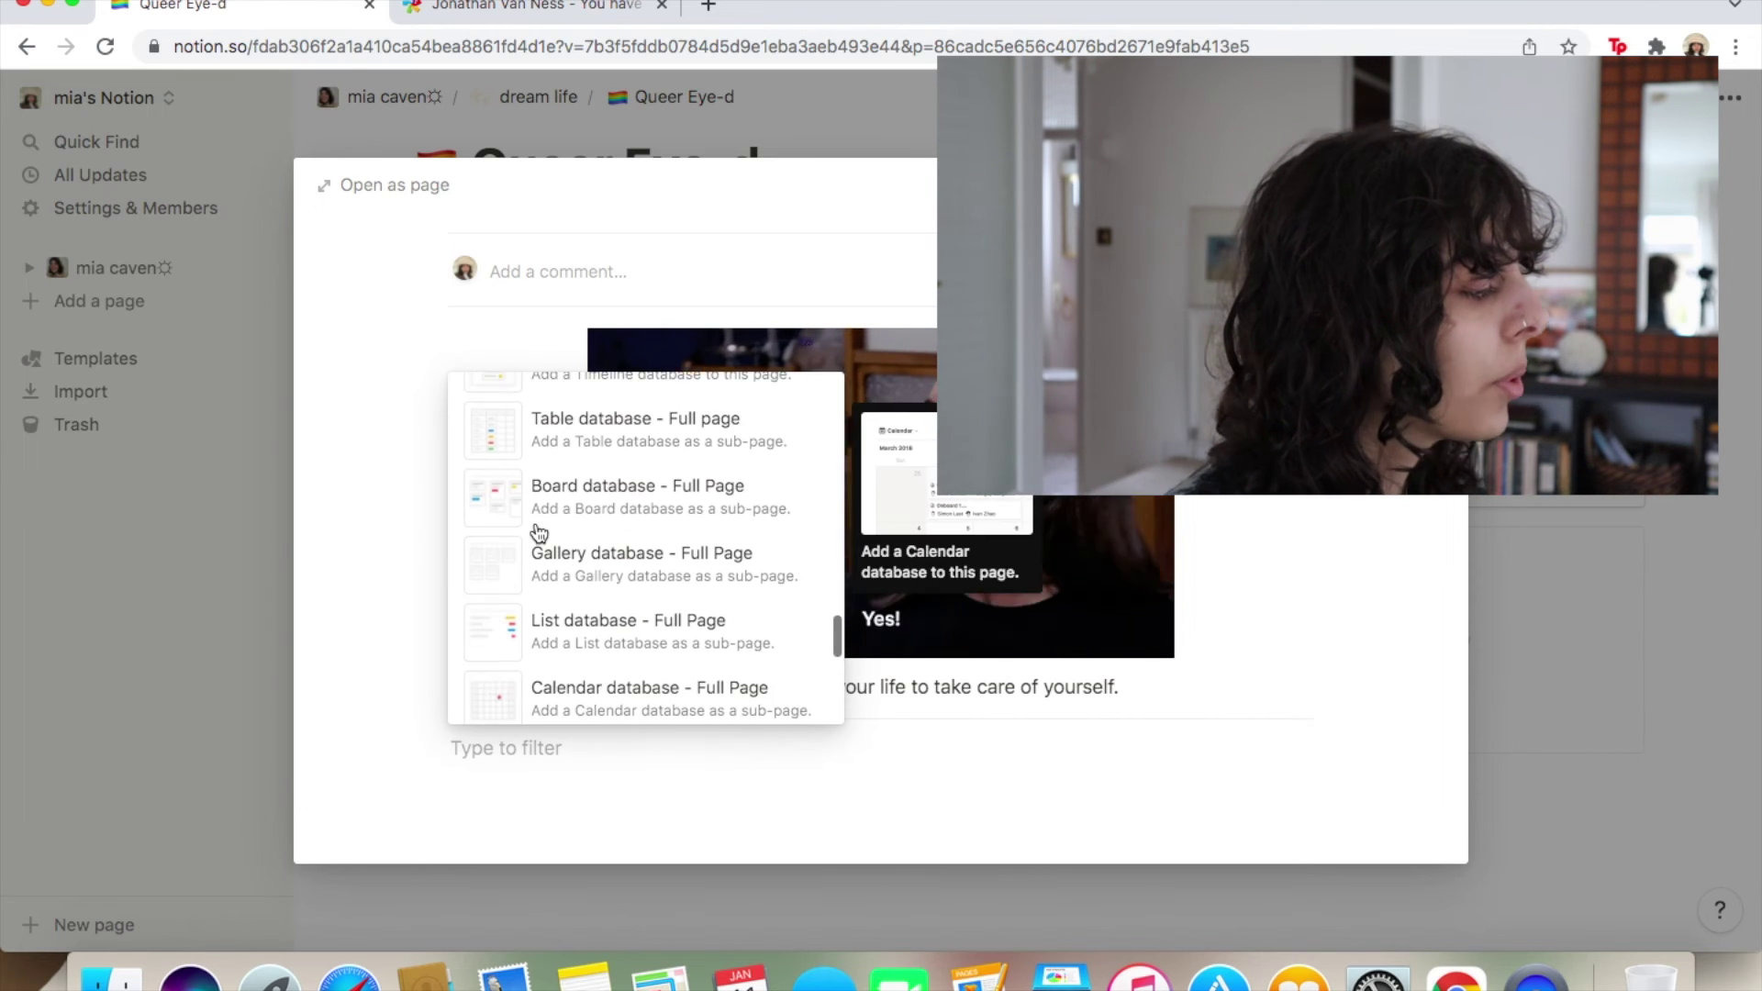
scroll(539, 532, "up", 2)
left_click(590, 456)
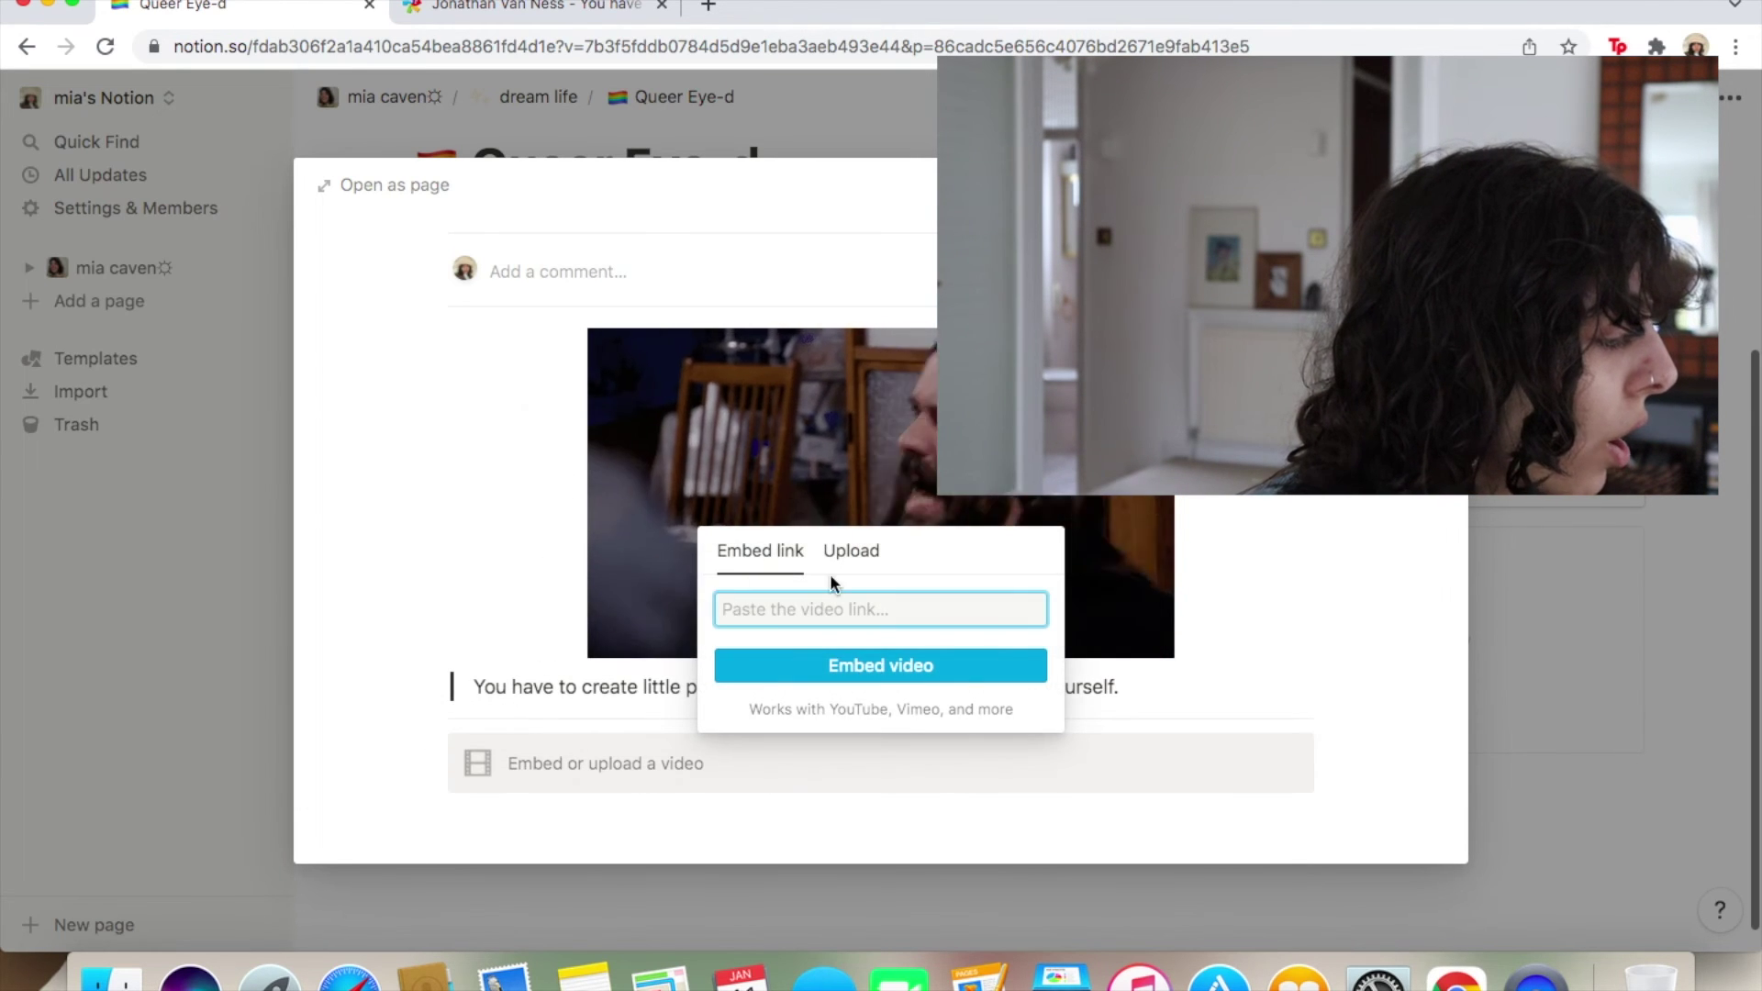
Go to youtube.com in a new browser tab.
left_click(588, 7)
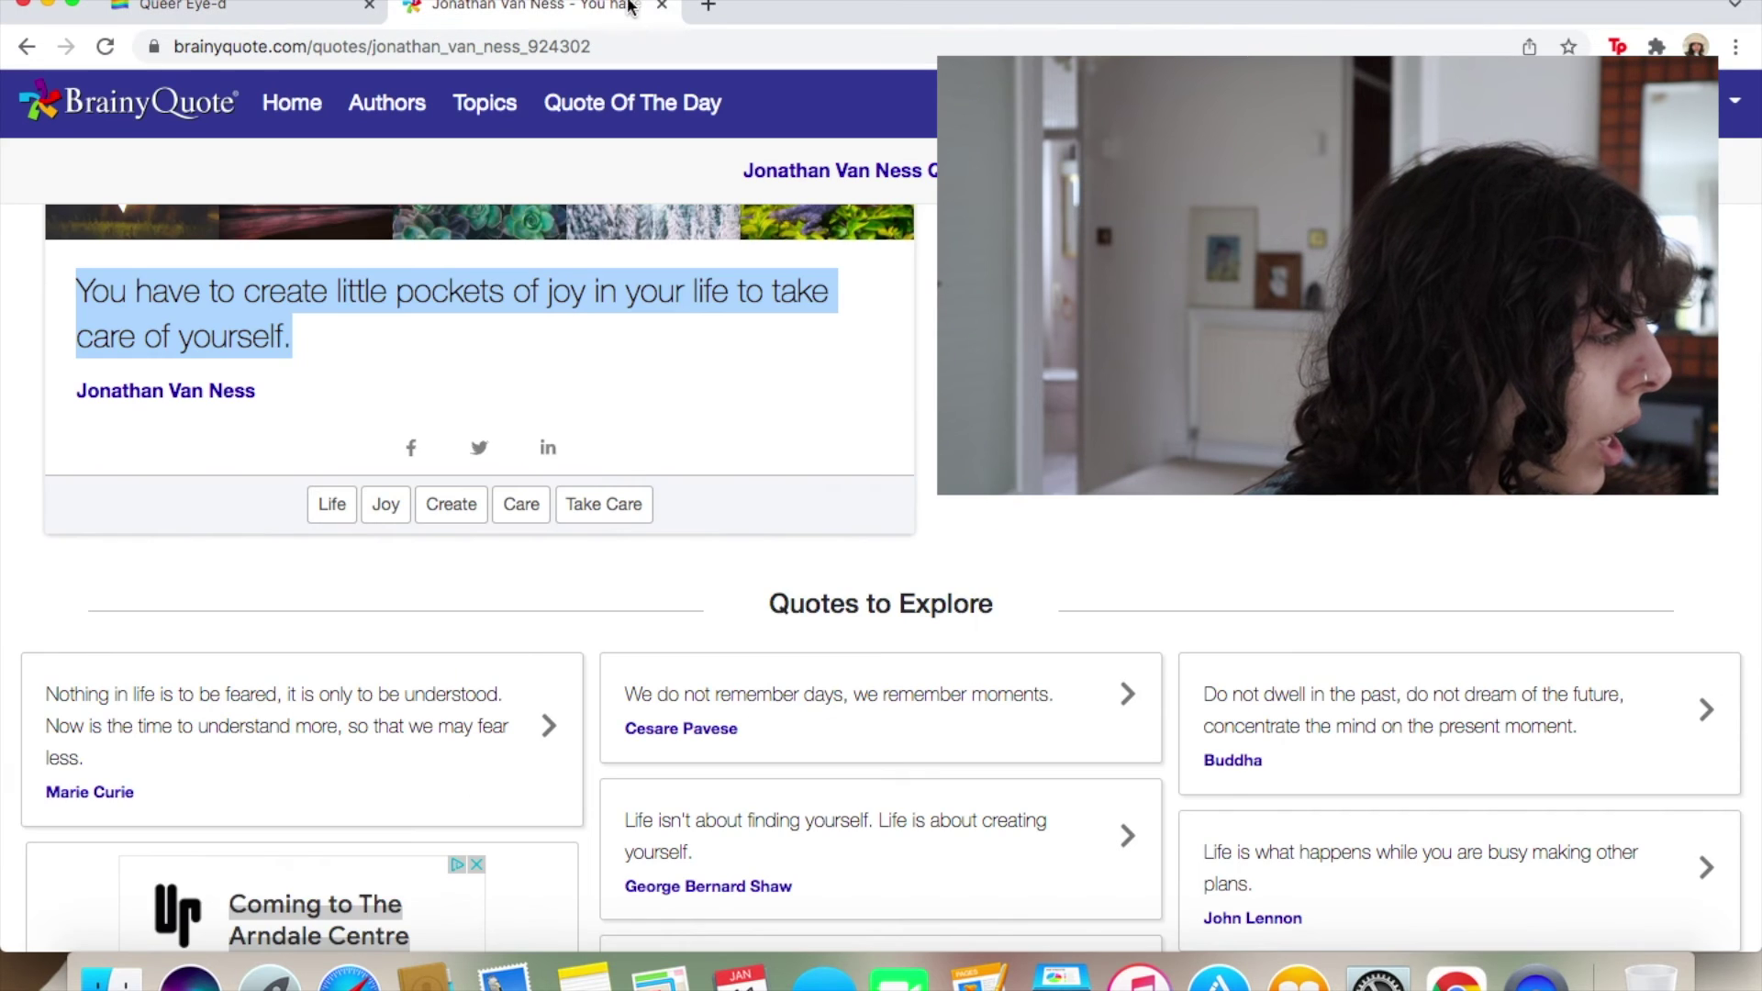
left_click(708, 8)
type("youtbe")
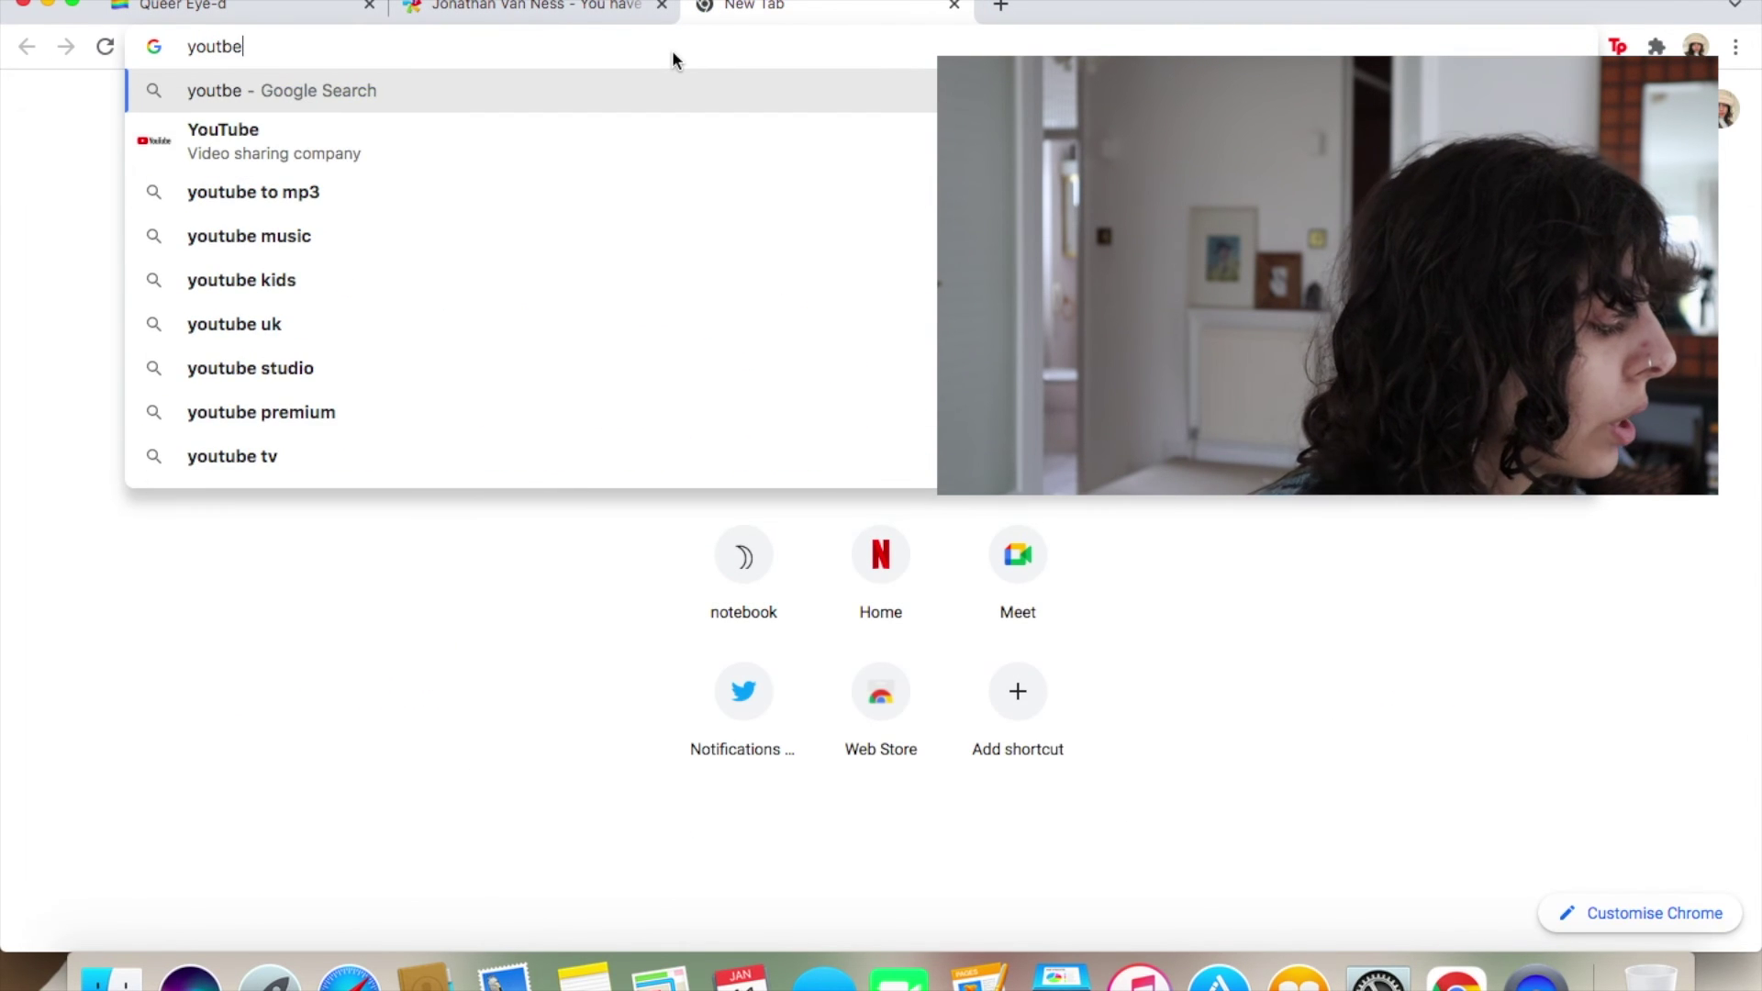
key("BackSpace")
key("BackSpace")
type("ube")
key("Return")
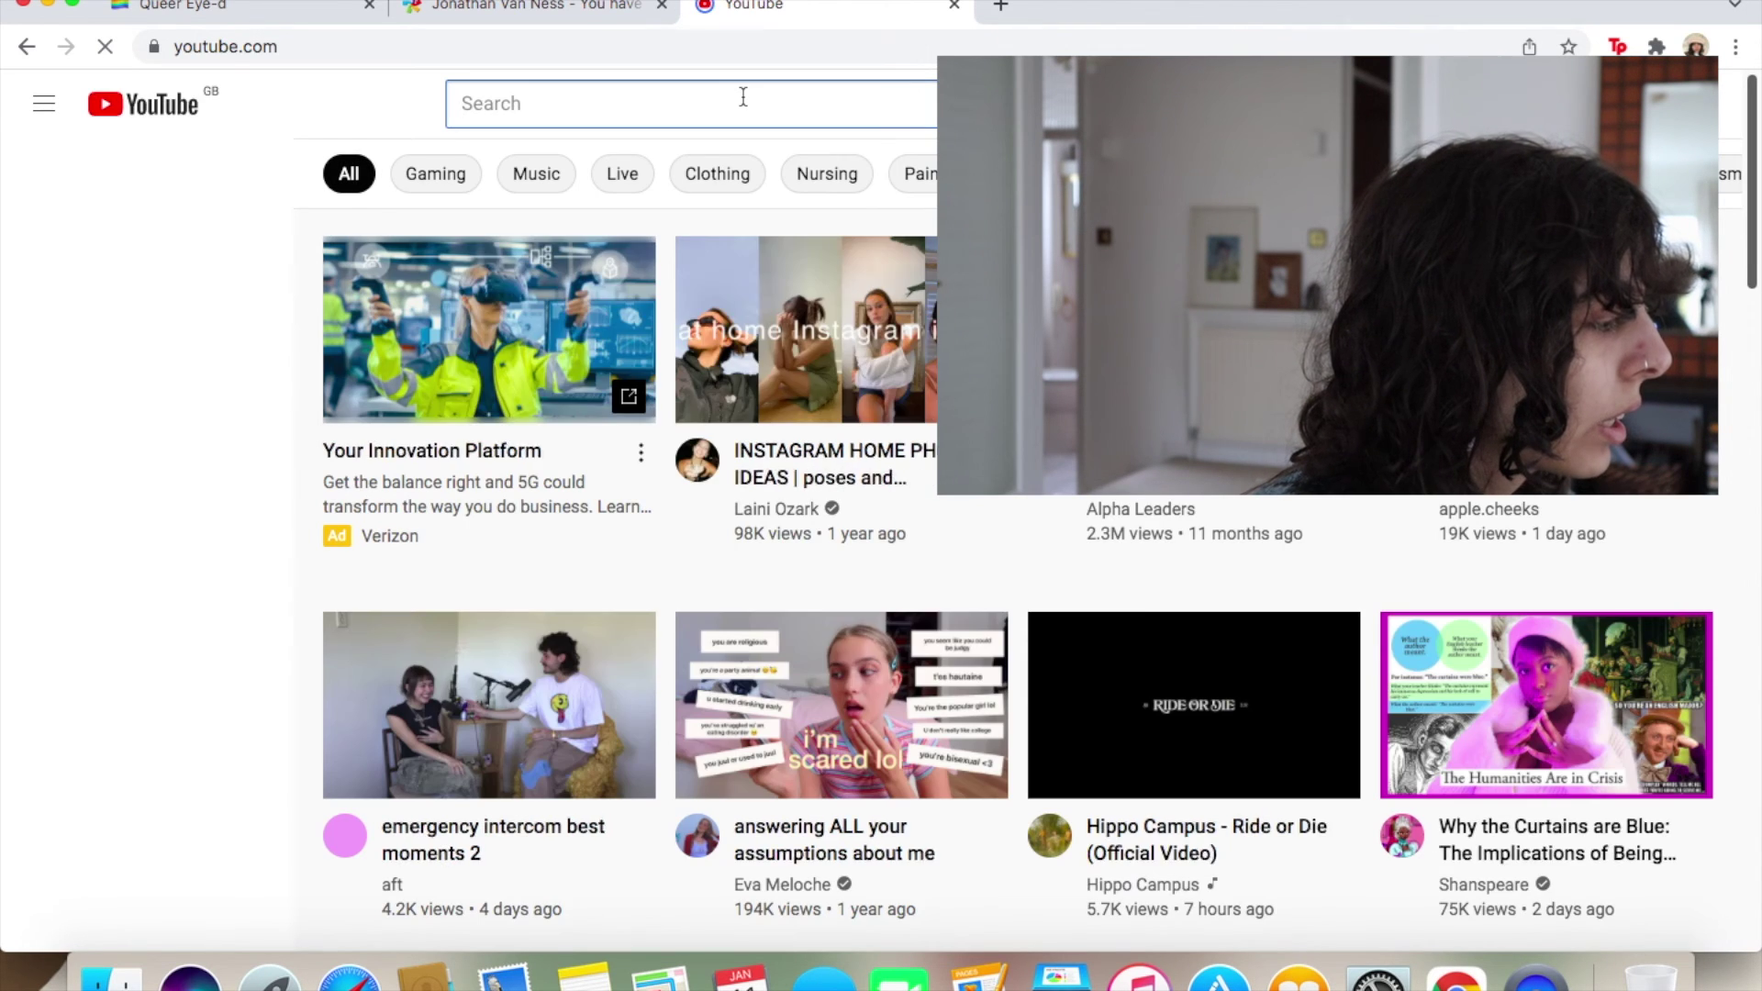
Search YouTube for 'jvn being motivational' and take the Harper's BAZAAR affirmations video link.
left_click(744, 97)
type("jvn being")
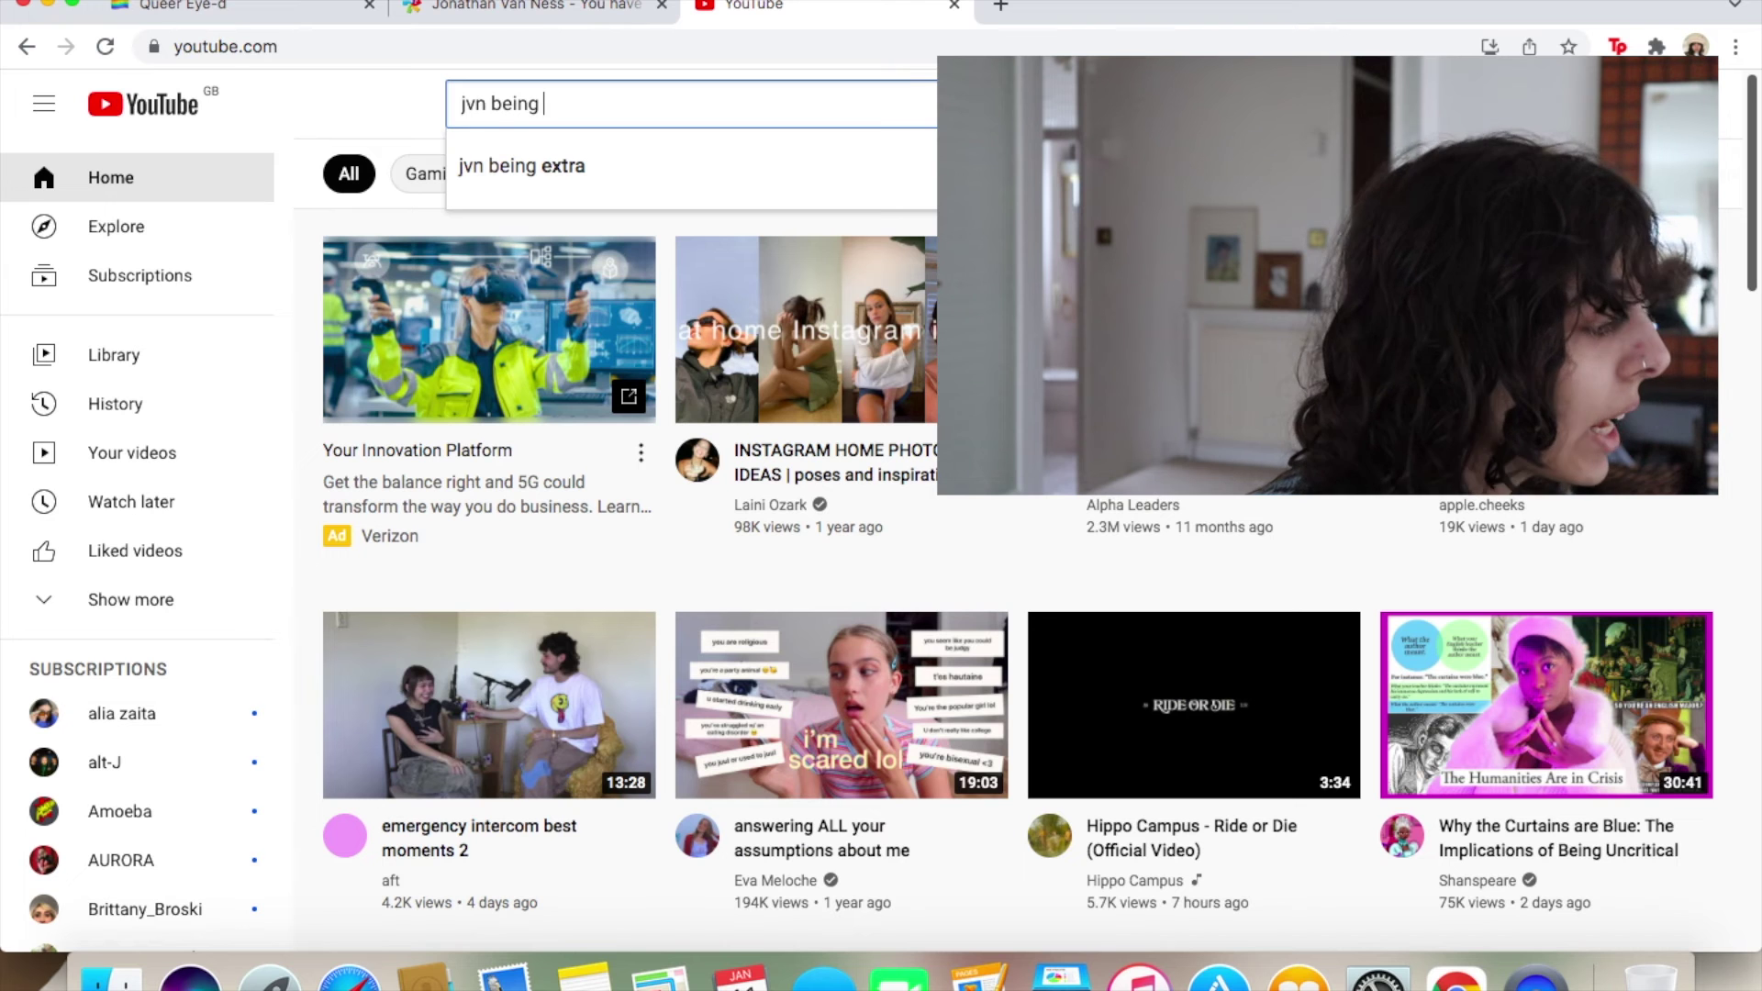
type(" motivational")
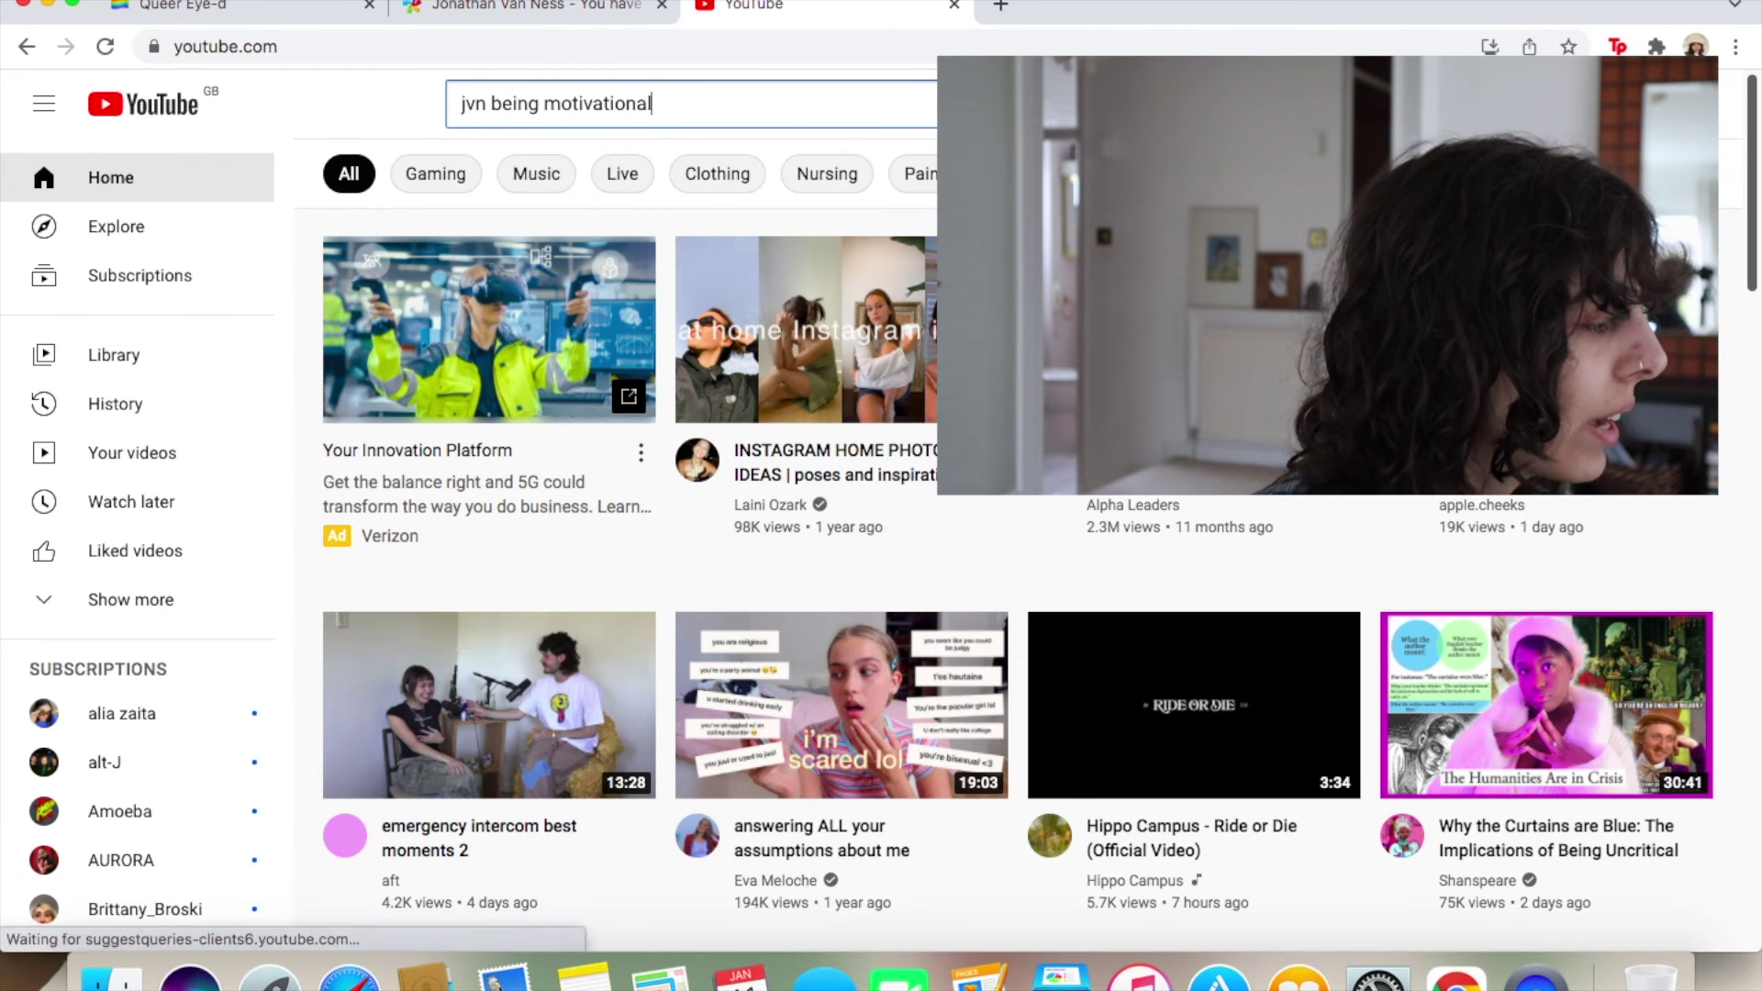
key("Return")
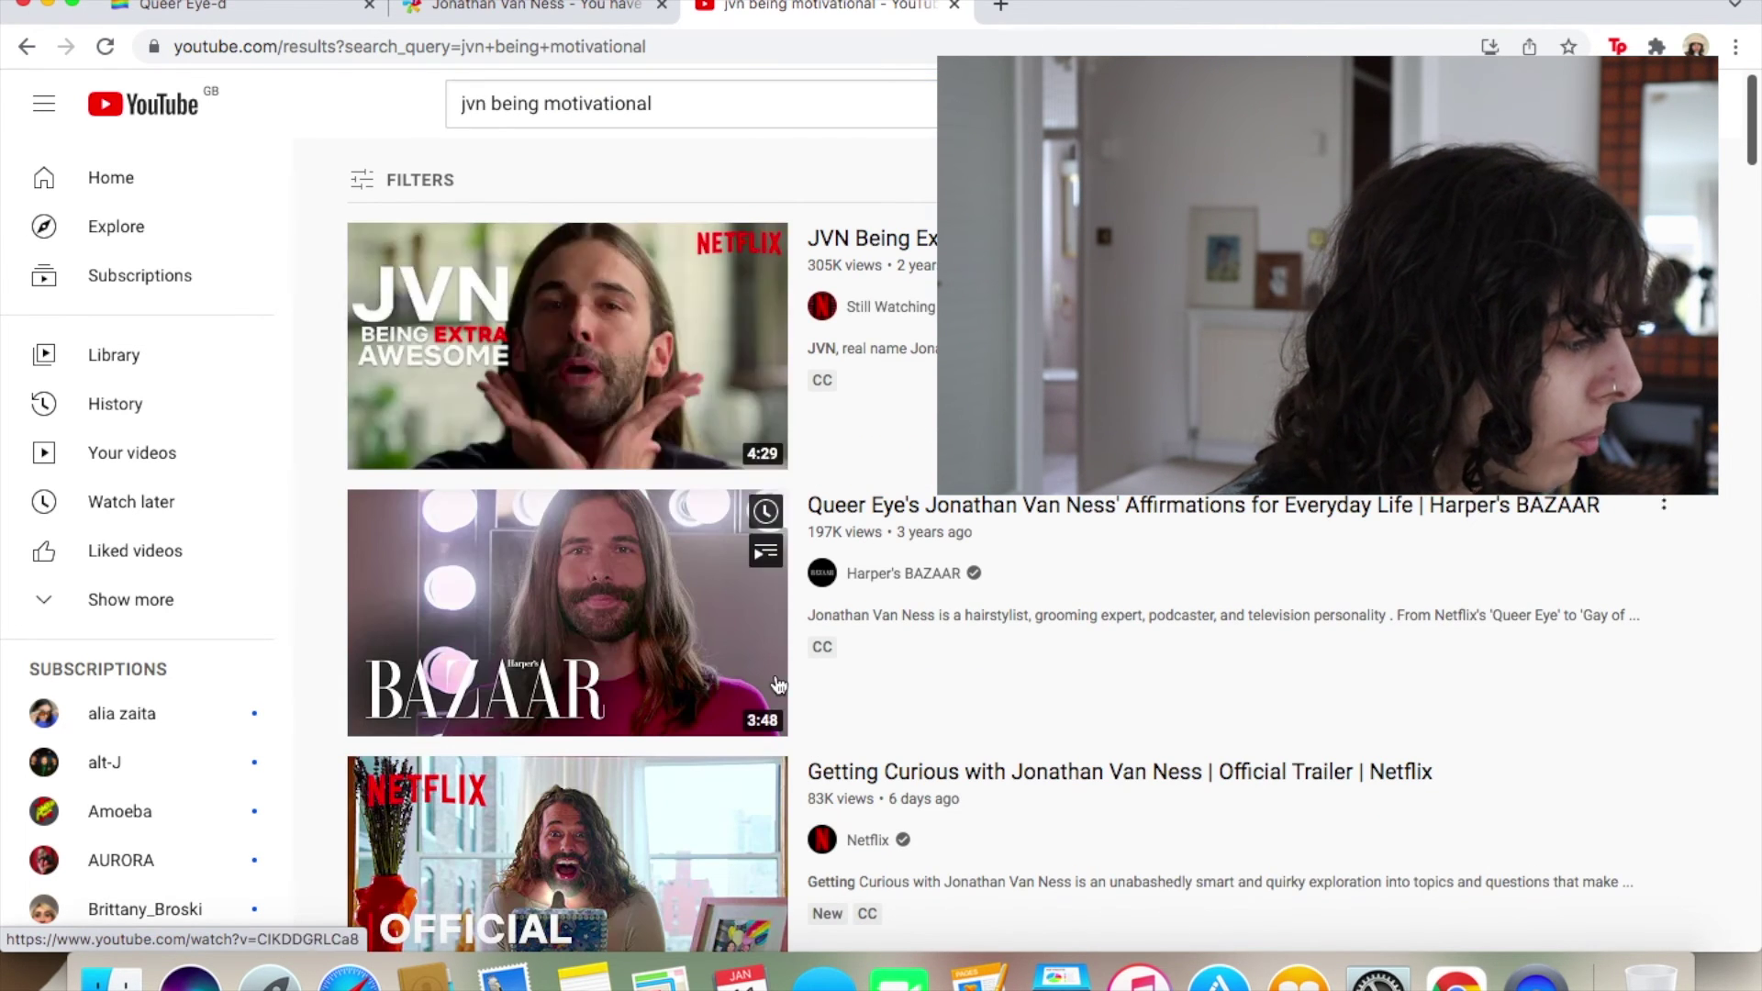
scroll(778, 684, "down", 3)
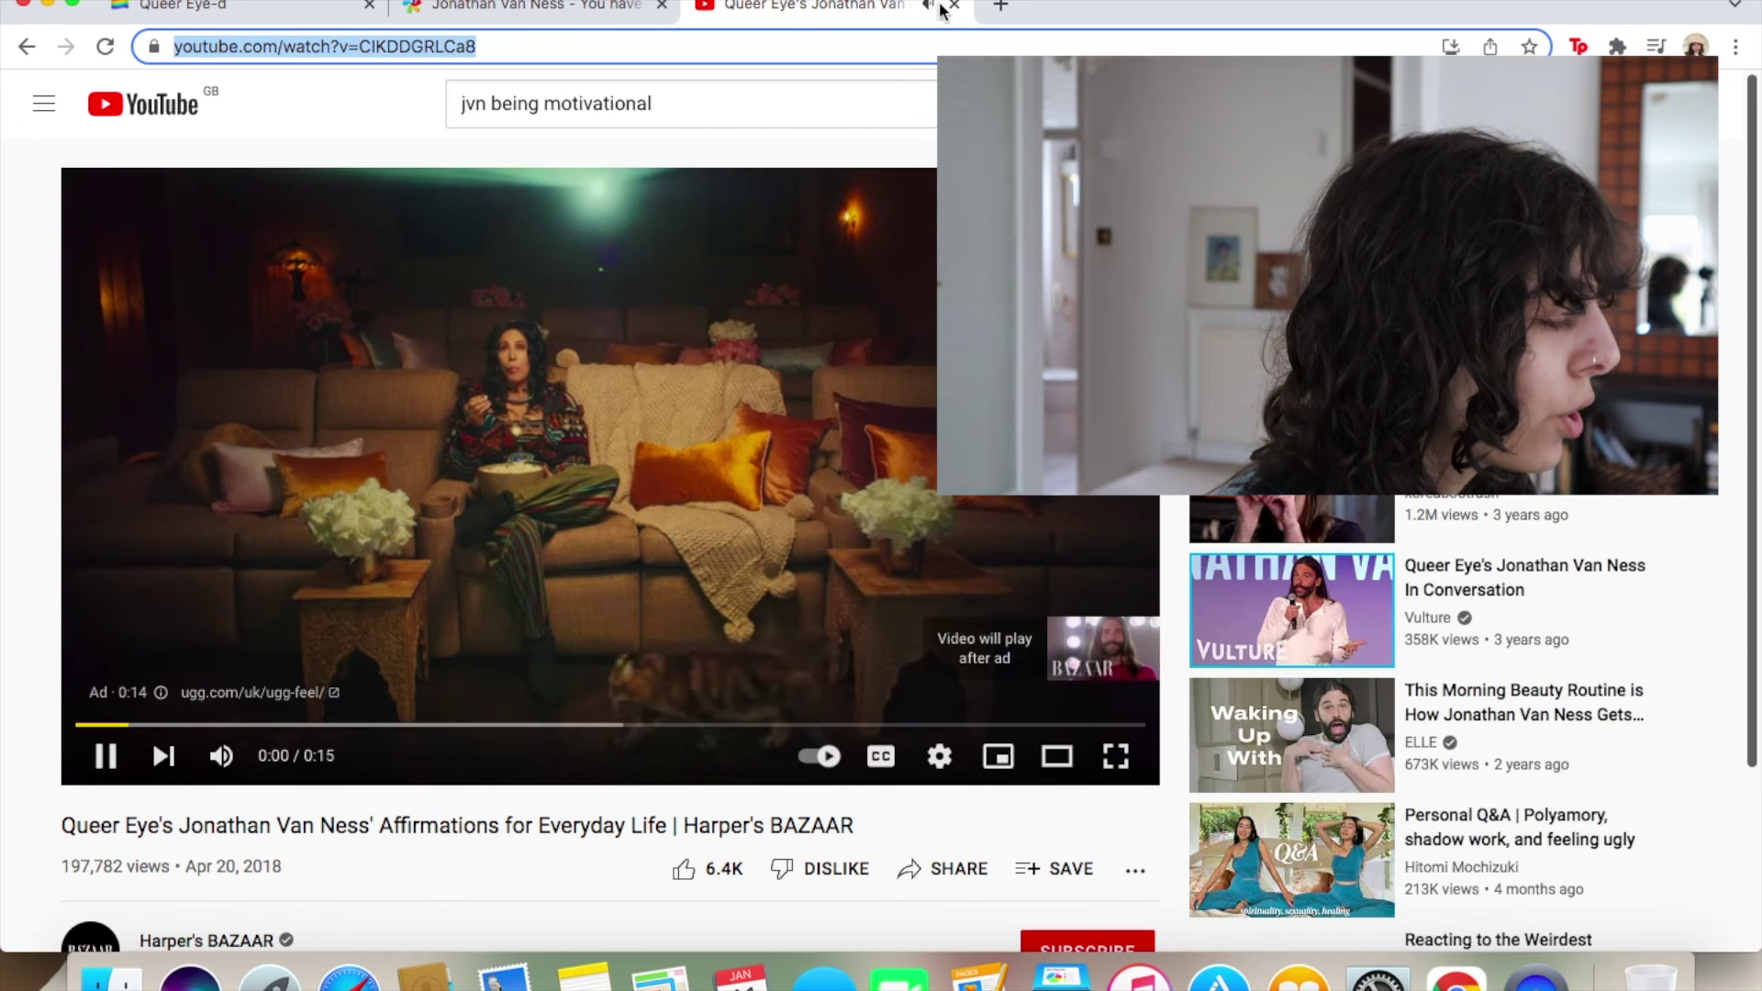
left_click(954, 7)
Paste the Harper's BAZAAR affirmations video link into the JVN page's video block and embed it.
left_click(211, 7)
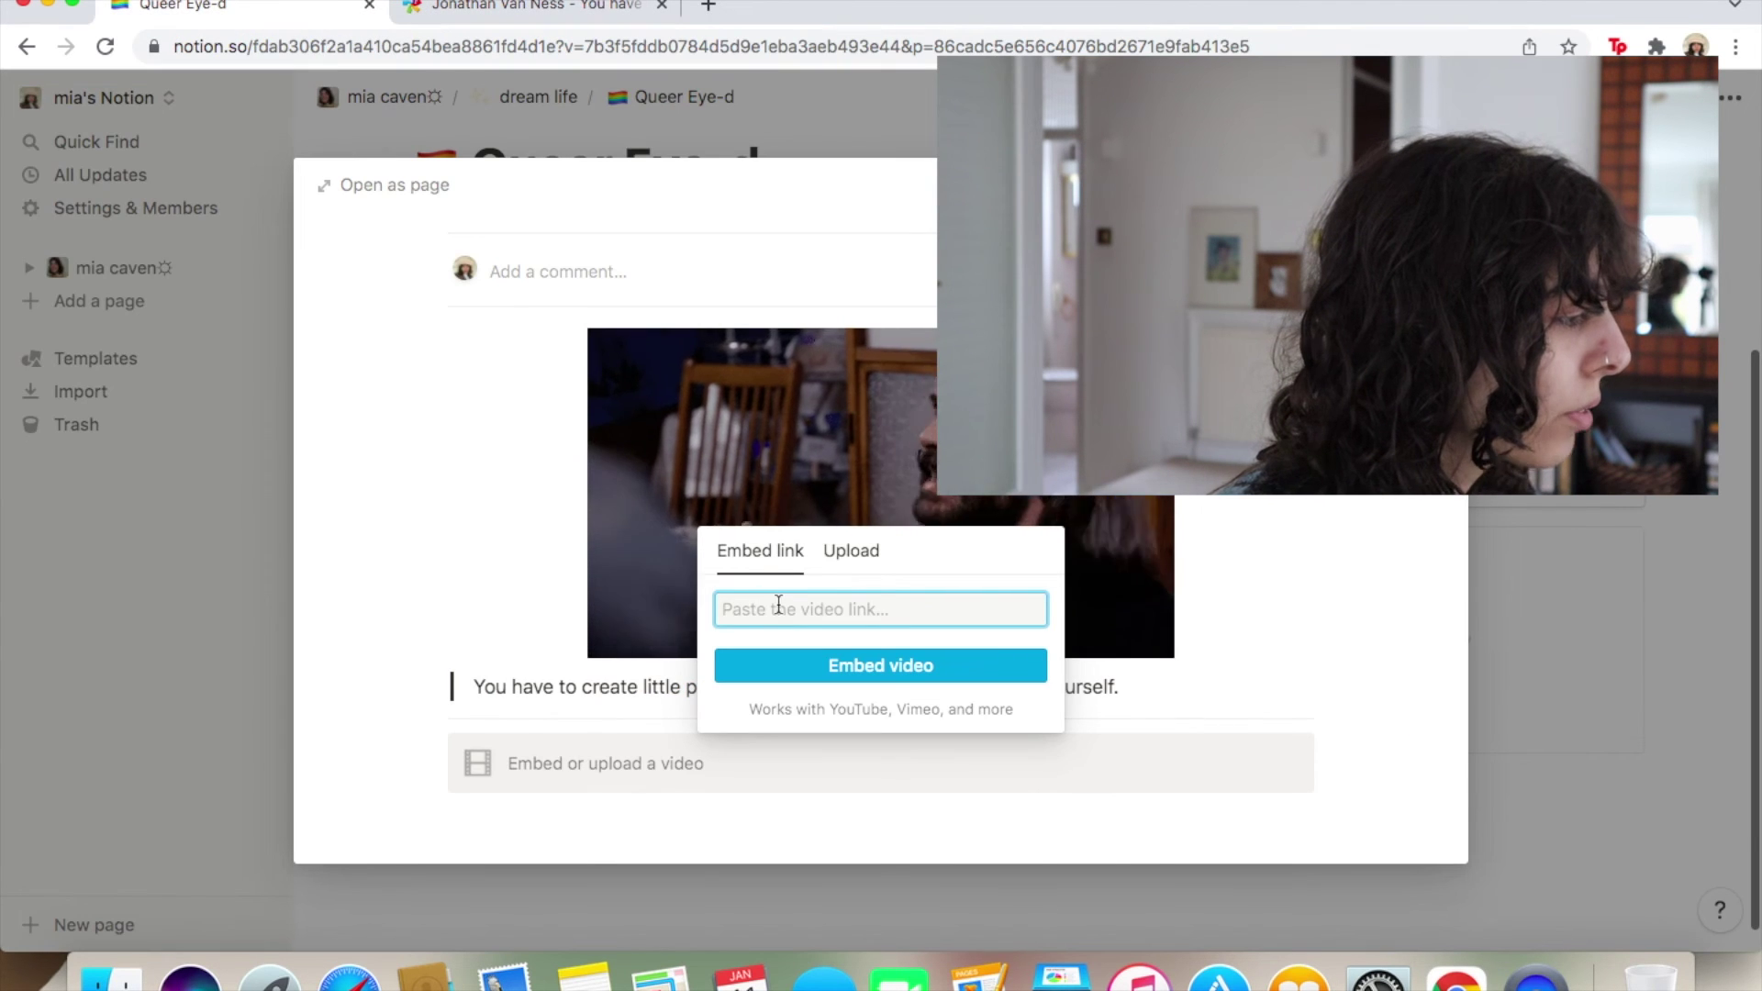
key("super+v")
left_click(857, 668)
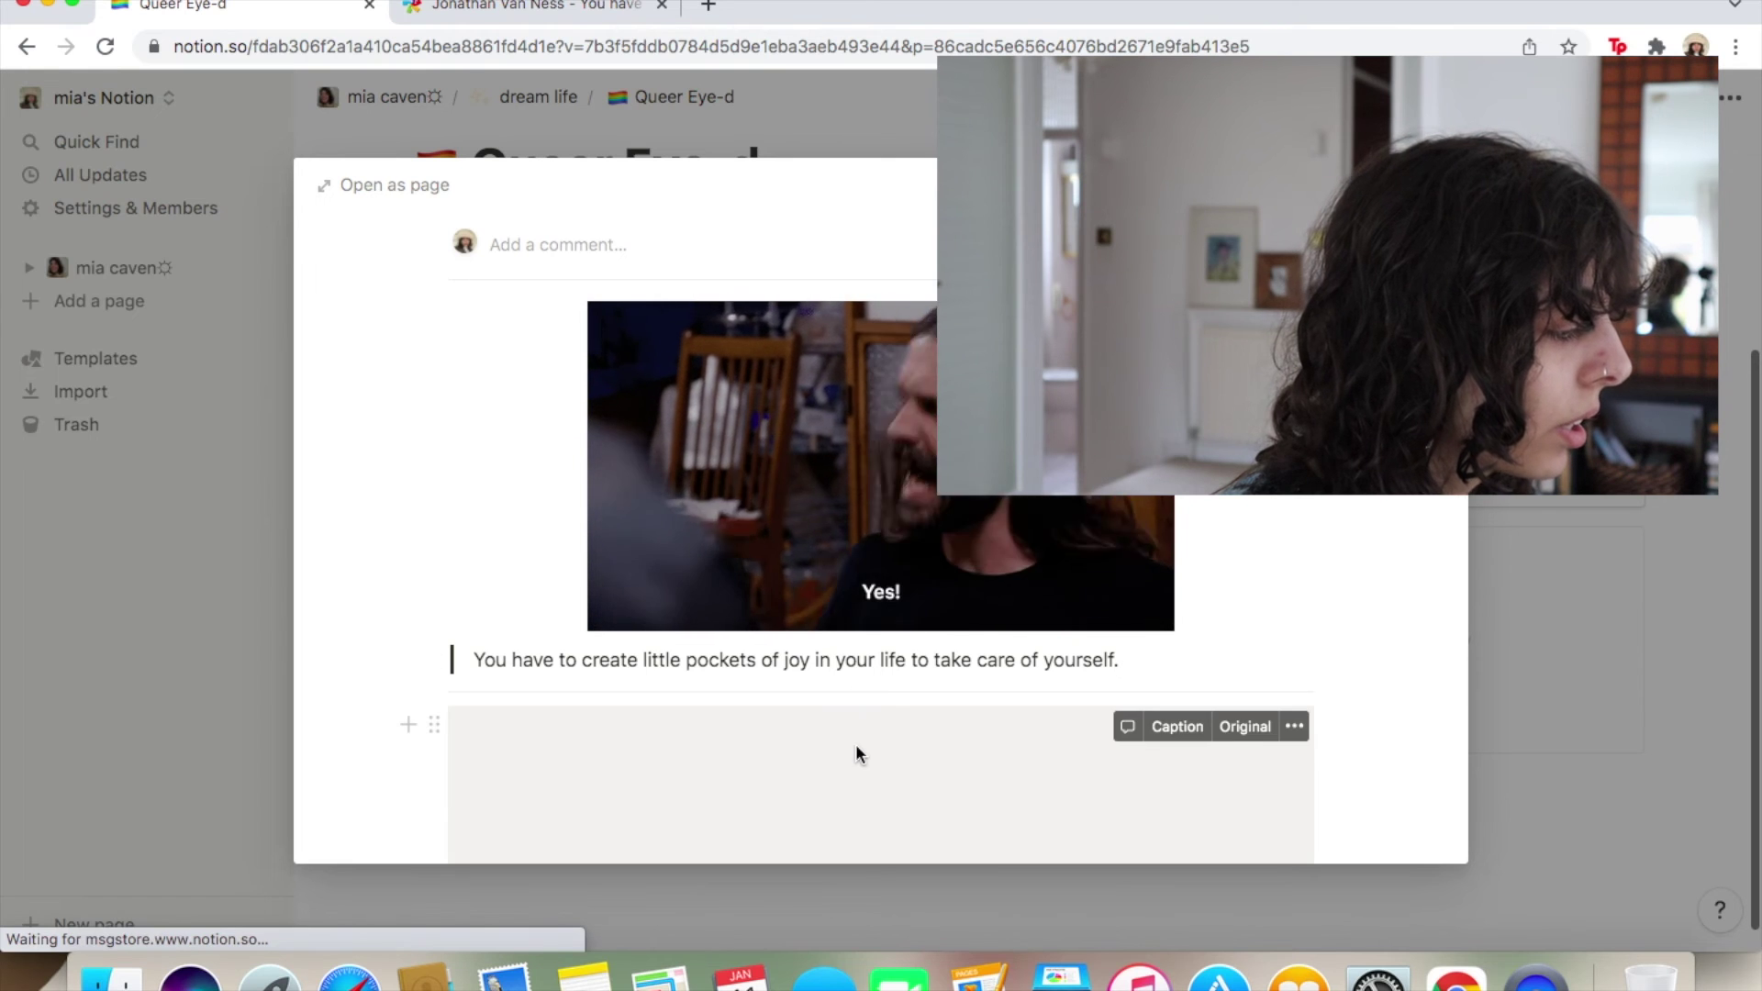
scroll(855, 748, "down", 3)
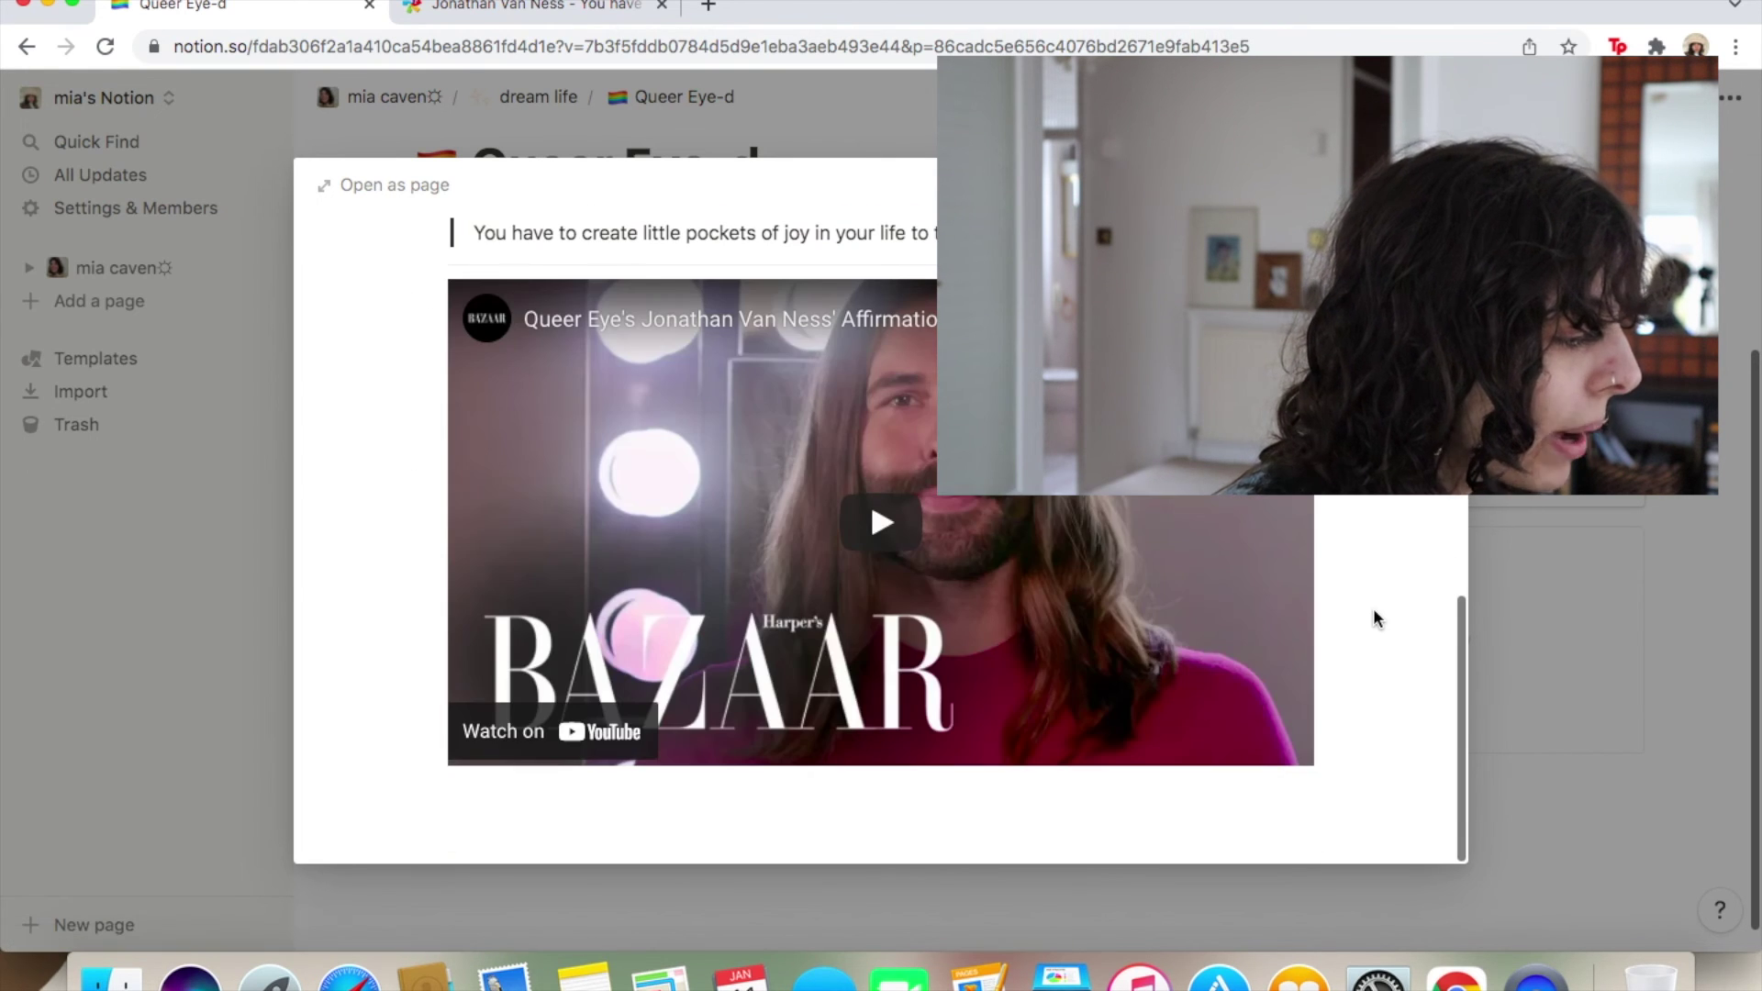
scroll(1380, 562, "down", 5)
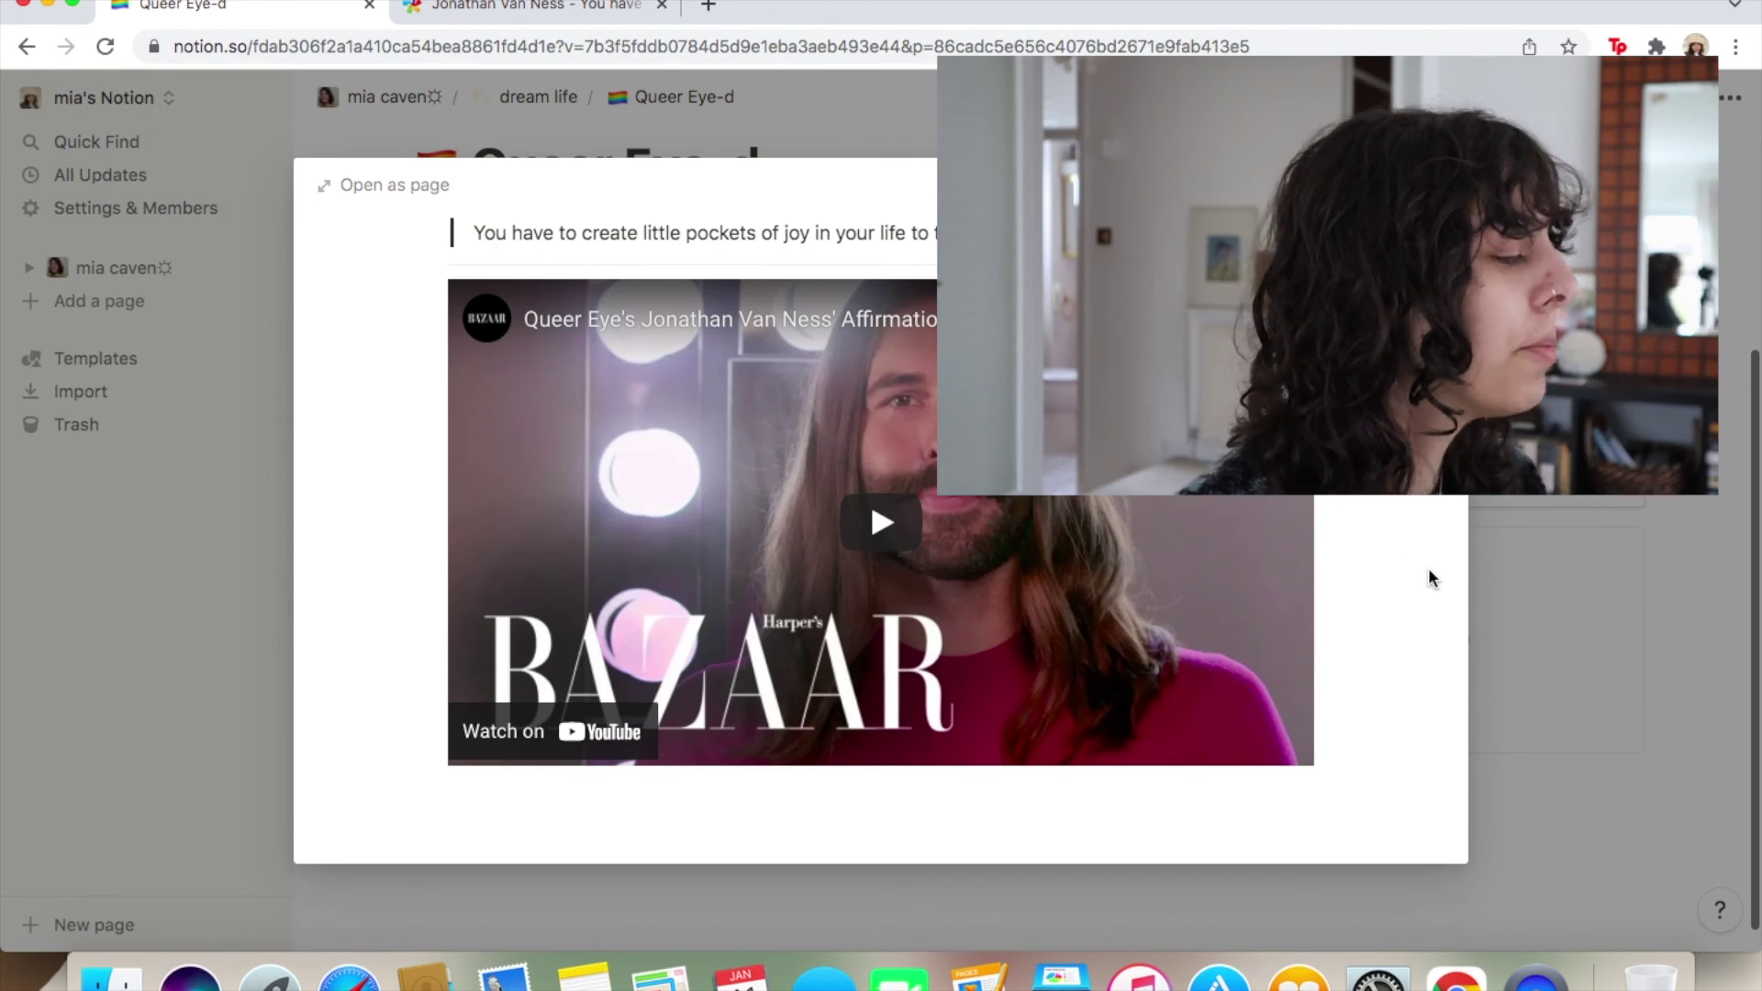
scroll(1429, 570, "up", 5)
scroll(1428, 570, "down", 5)
scroll(1429, 570, "up", 5)
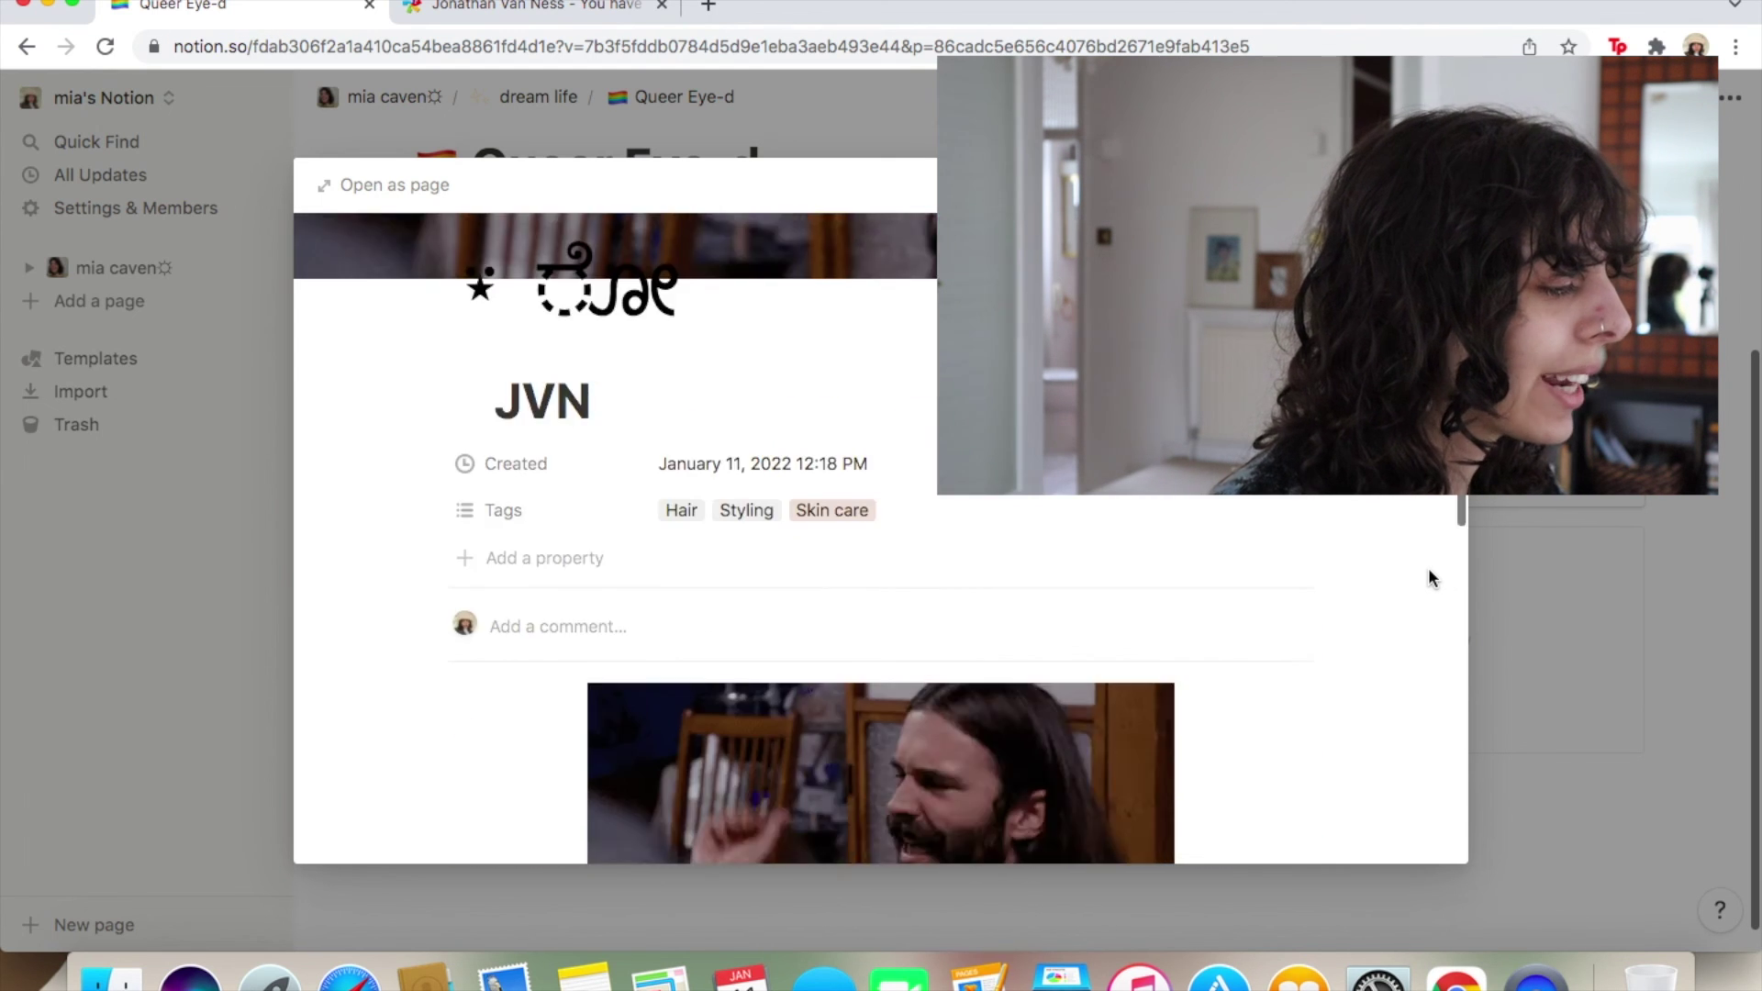
scroll(1429, 570, "down", 5)
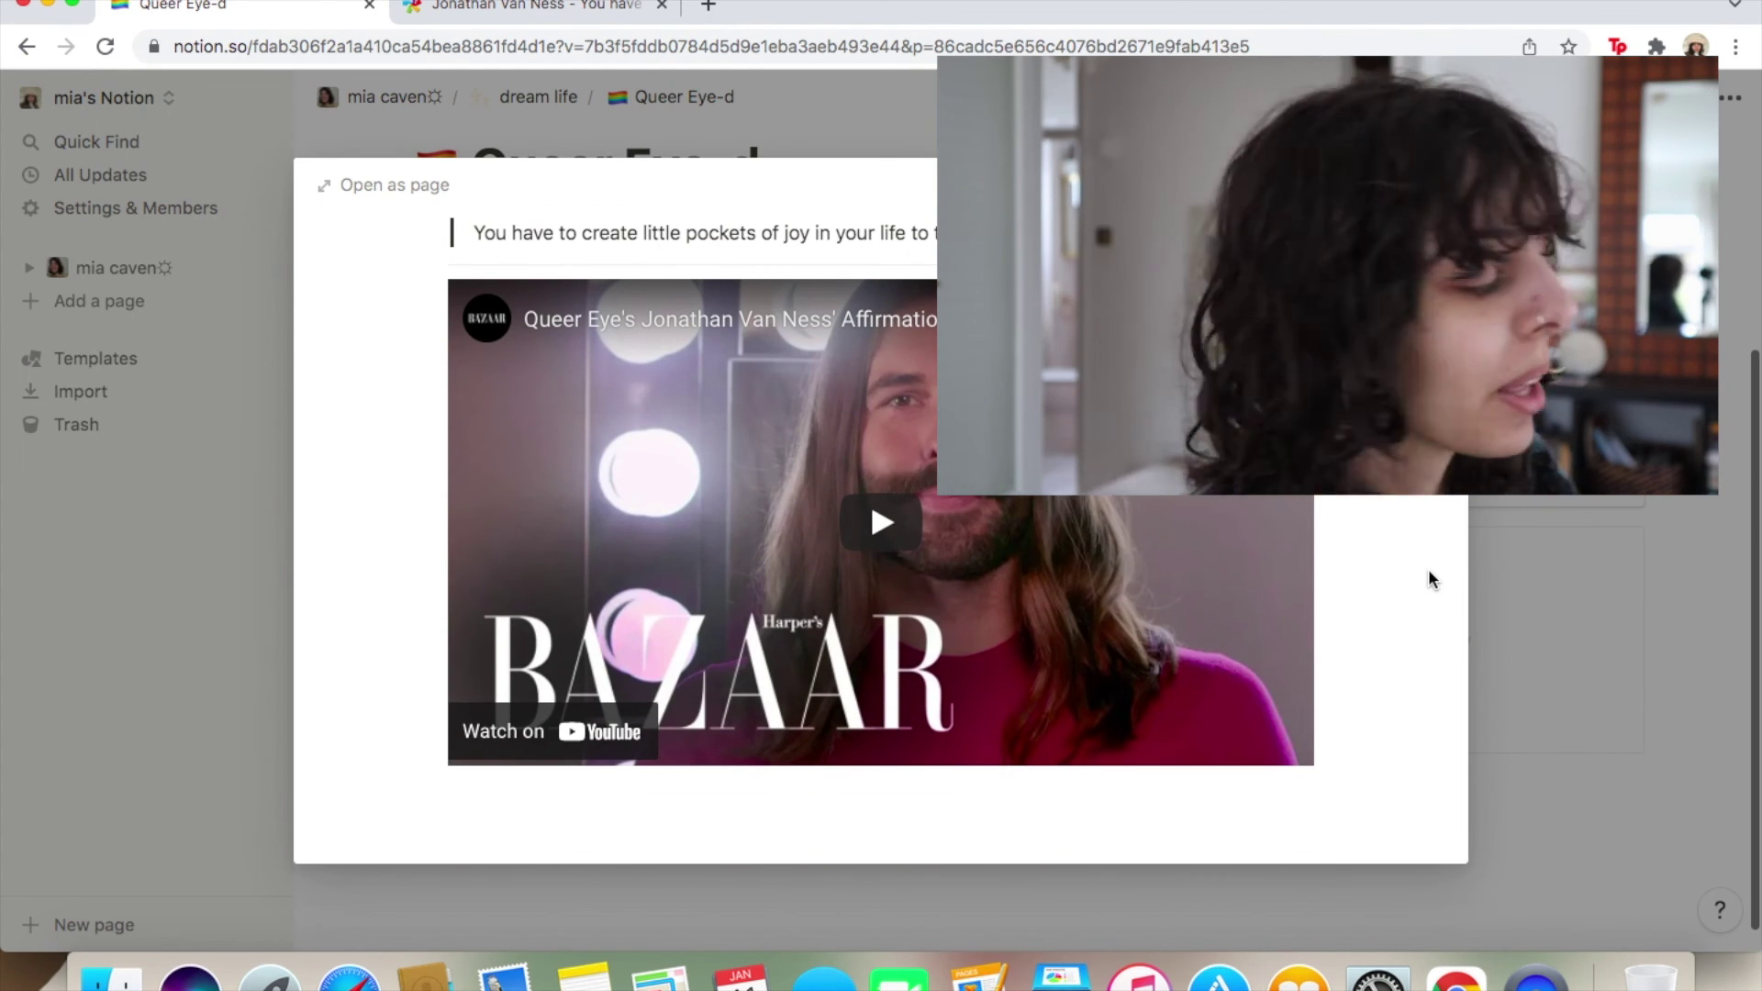
scroll(1428, 568, "up", 5)
scroll(1428, 569, "down", 5)
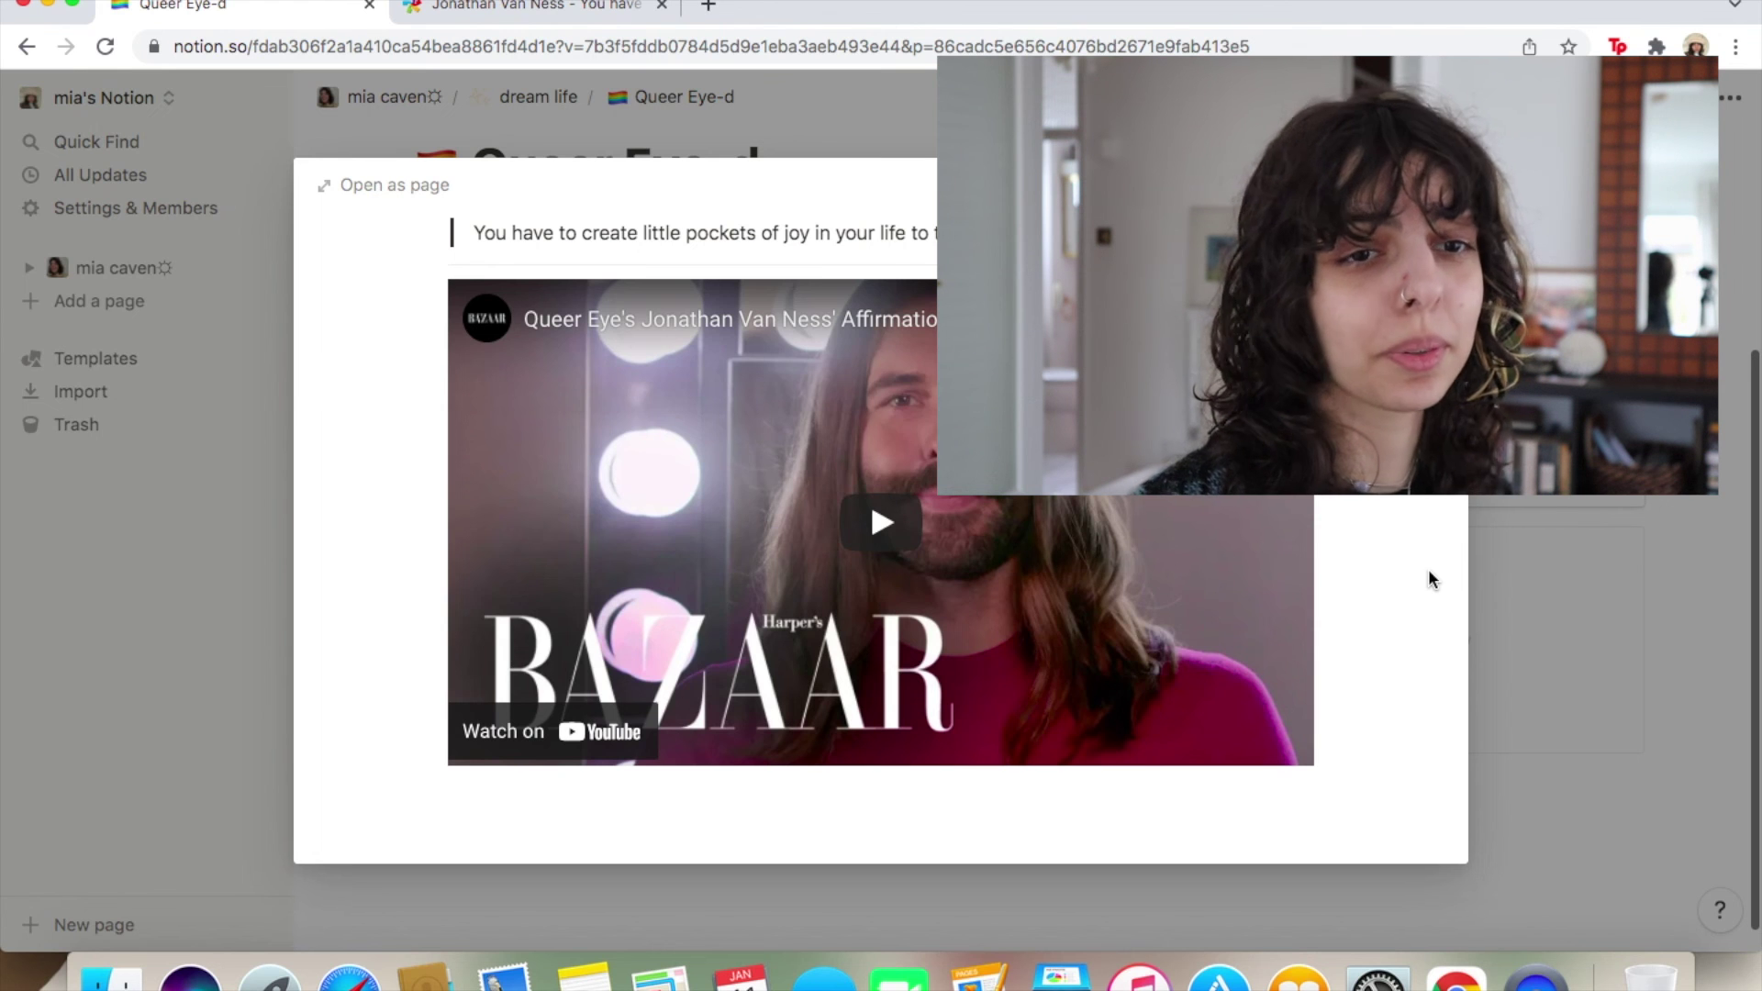
scroll(1428, 571, "up", 3)
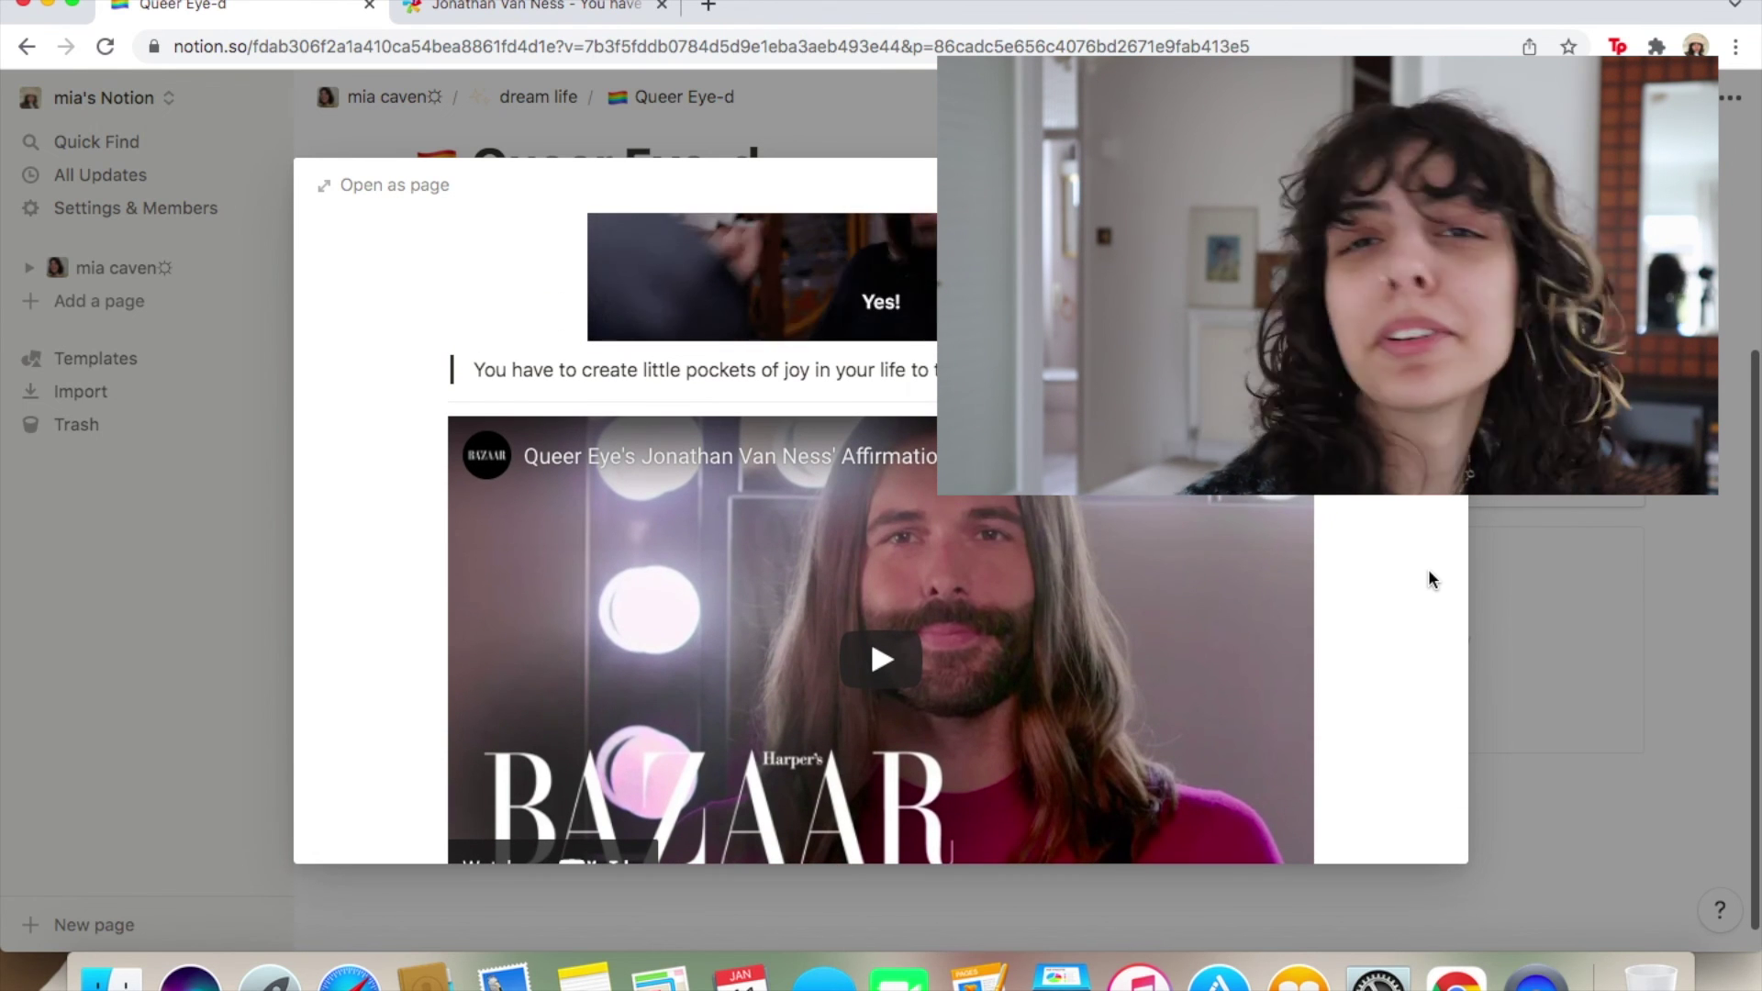